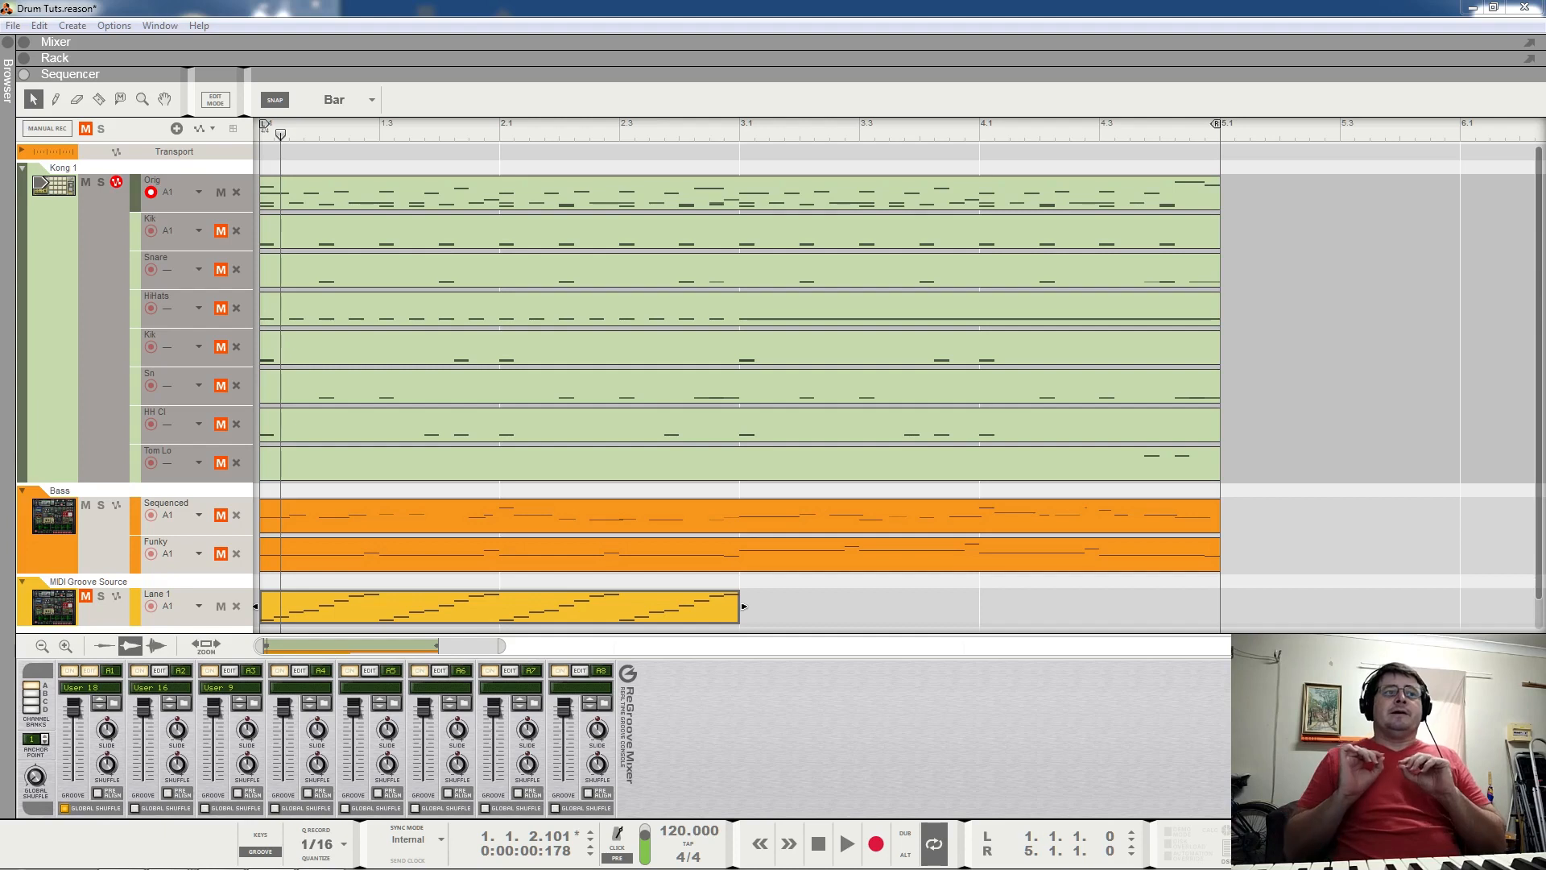
Play the four-bar drum loop from the start, stop it, and check the Global Shuffle amount.
key(KP_0)
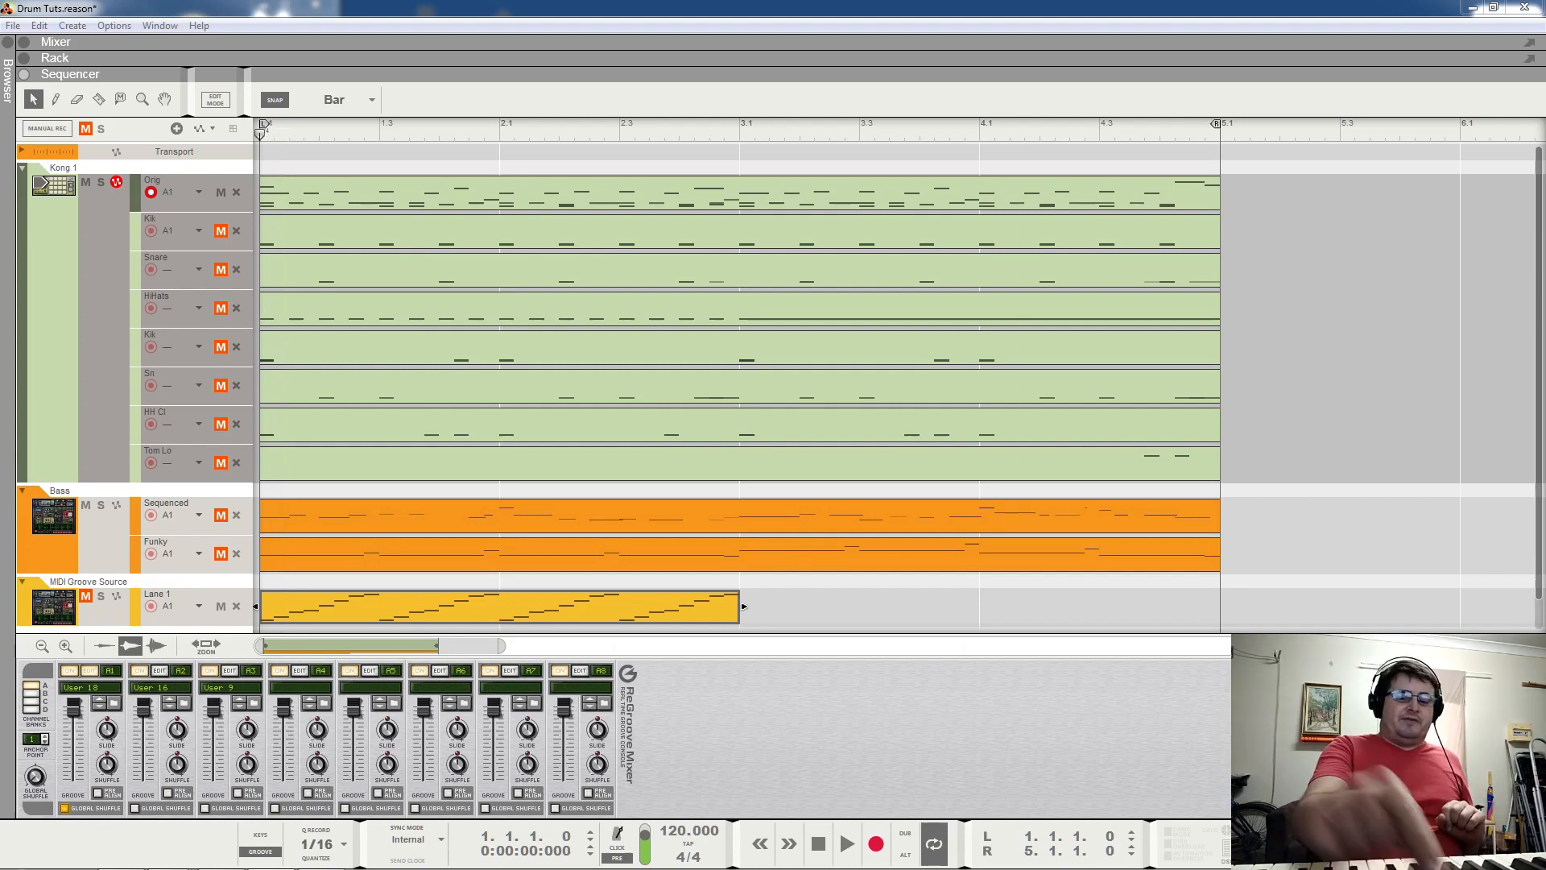
key(space)
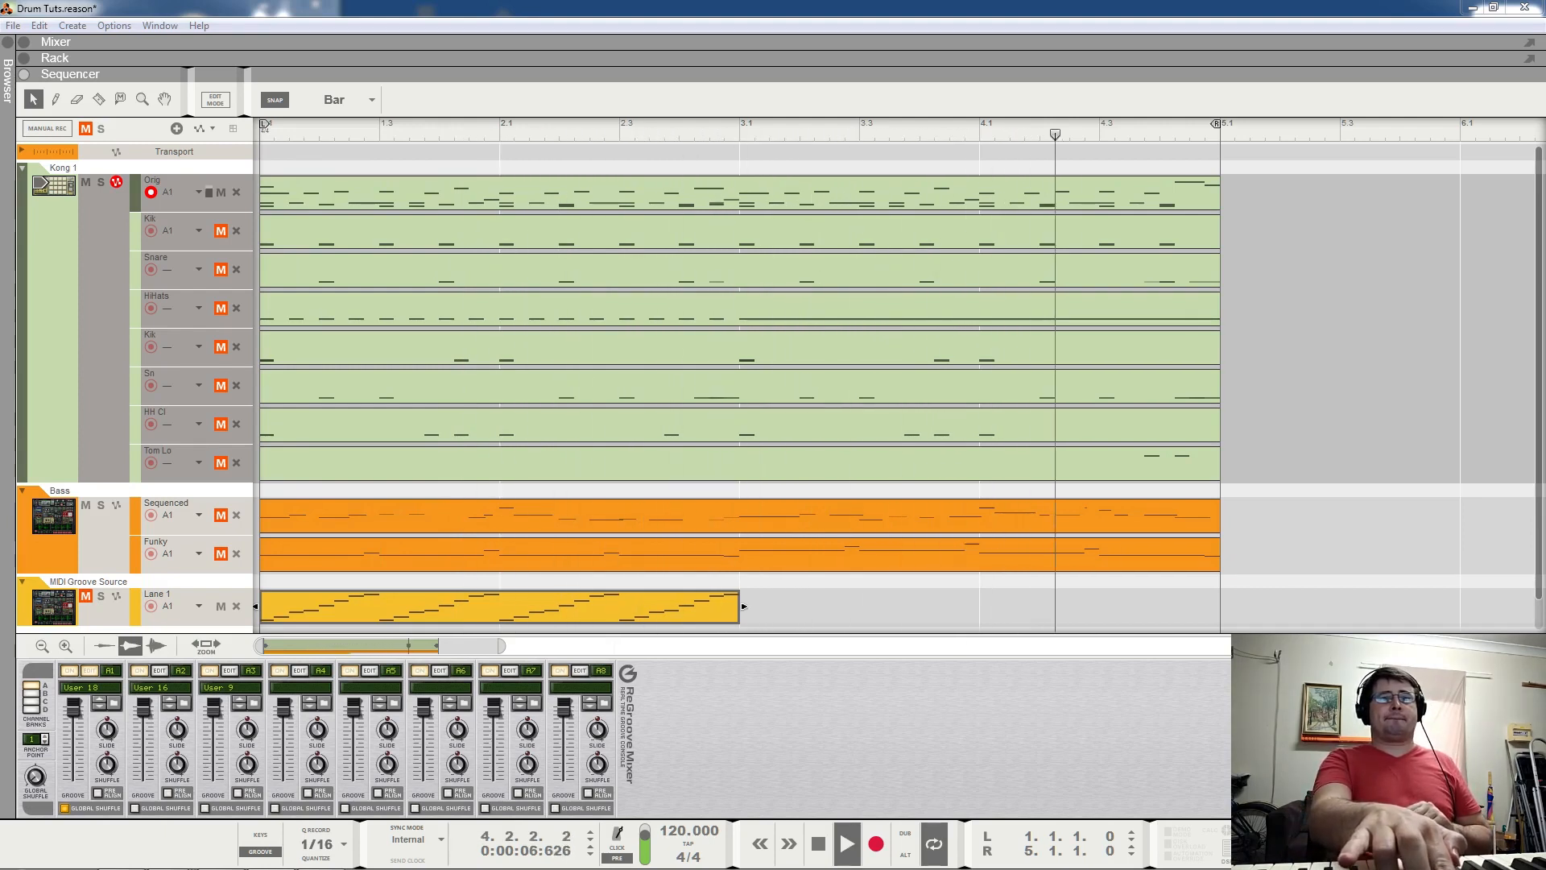
key(space)
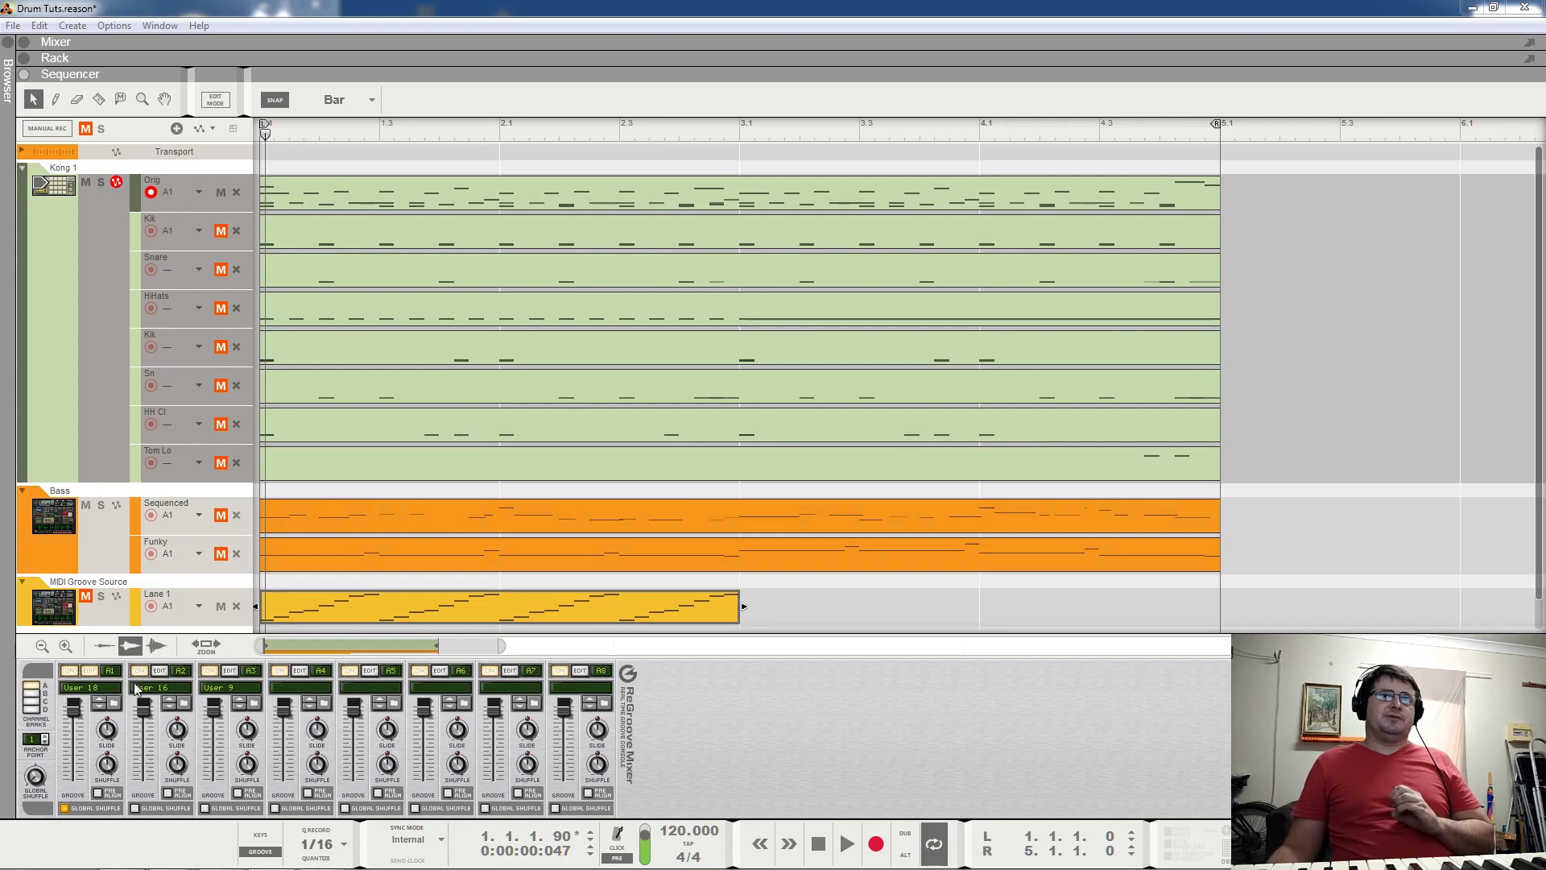
mouse_move(40, 782)
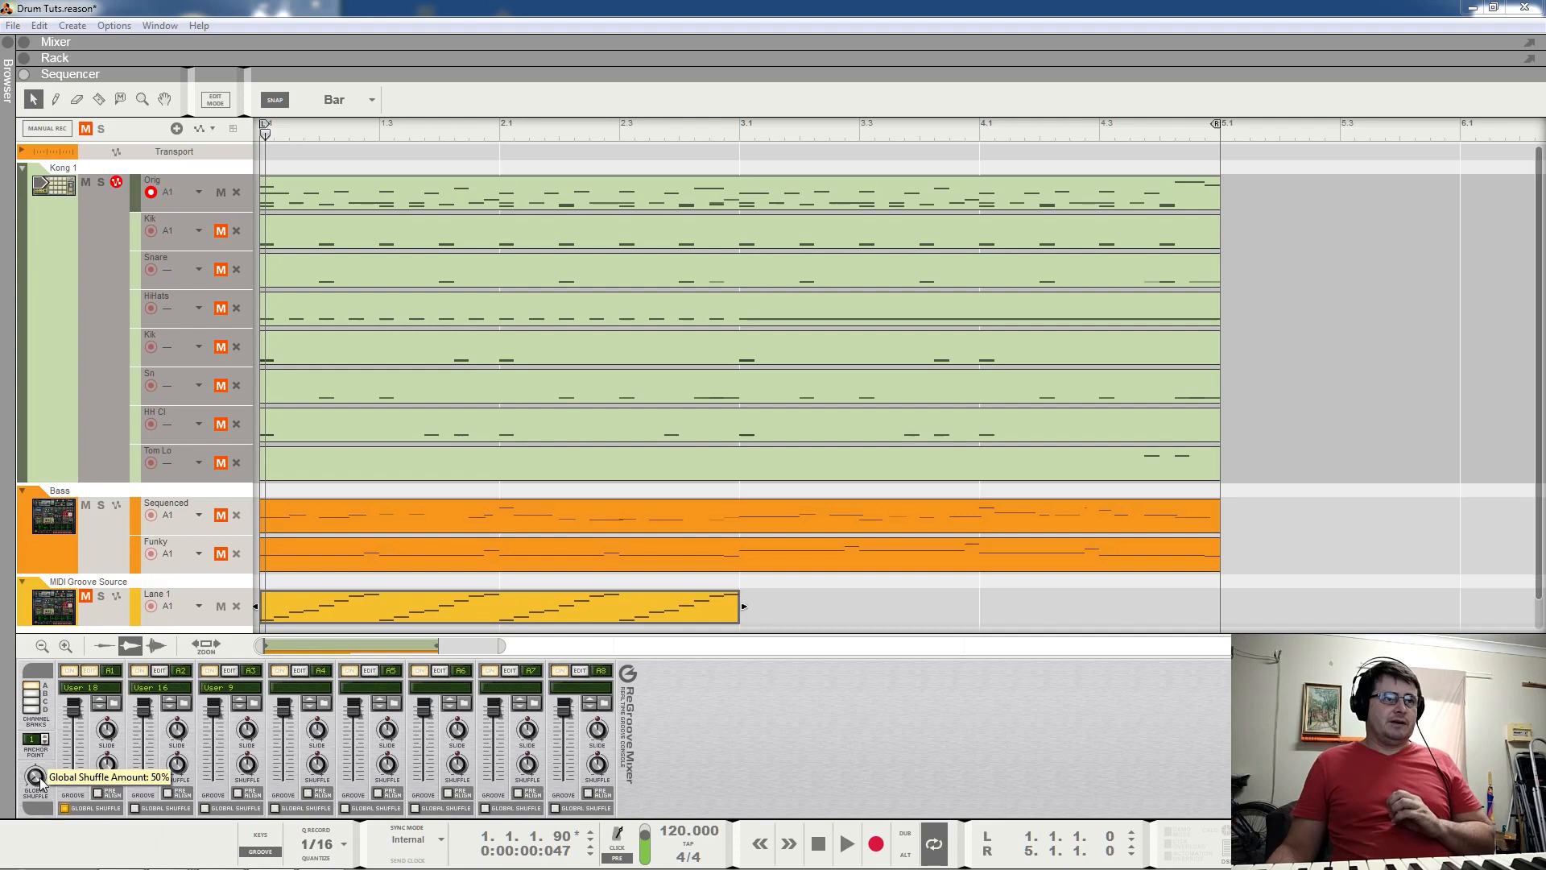
Create a one-bar clip at bar 3 on the MIDI Groove Source track and draw four consecutive 1/16 notes on C3.
double_click(766, 608)
double_click(766, 607)
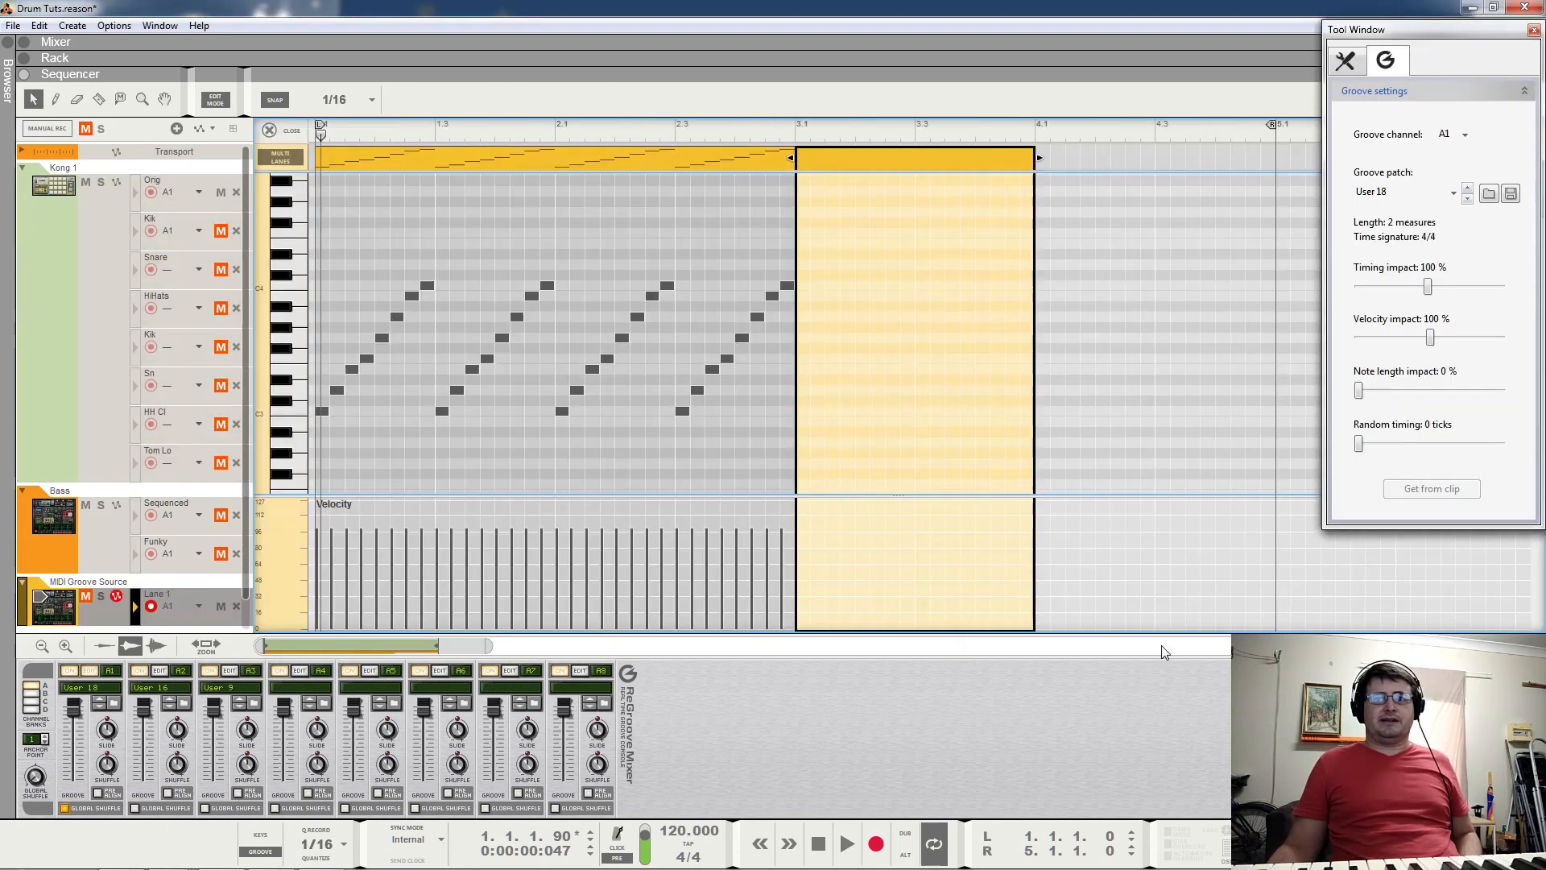
click(803, 411)
click(818, 410)
click(832, 410)
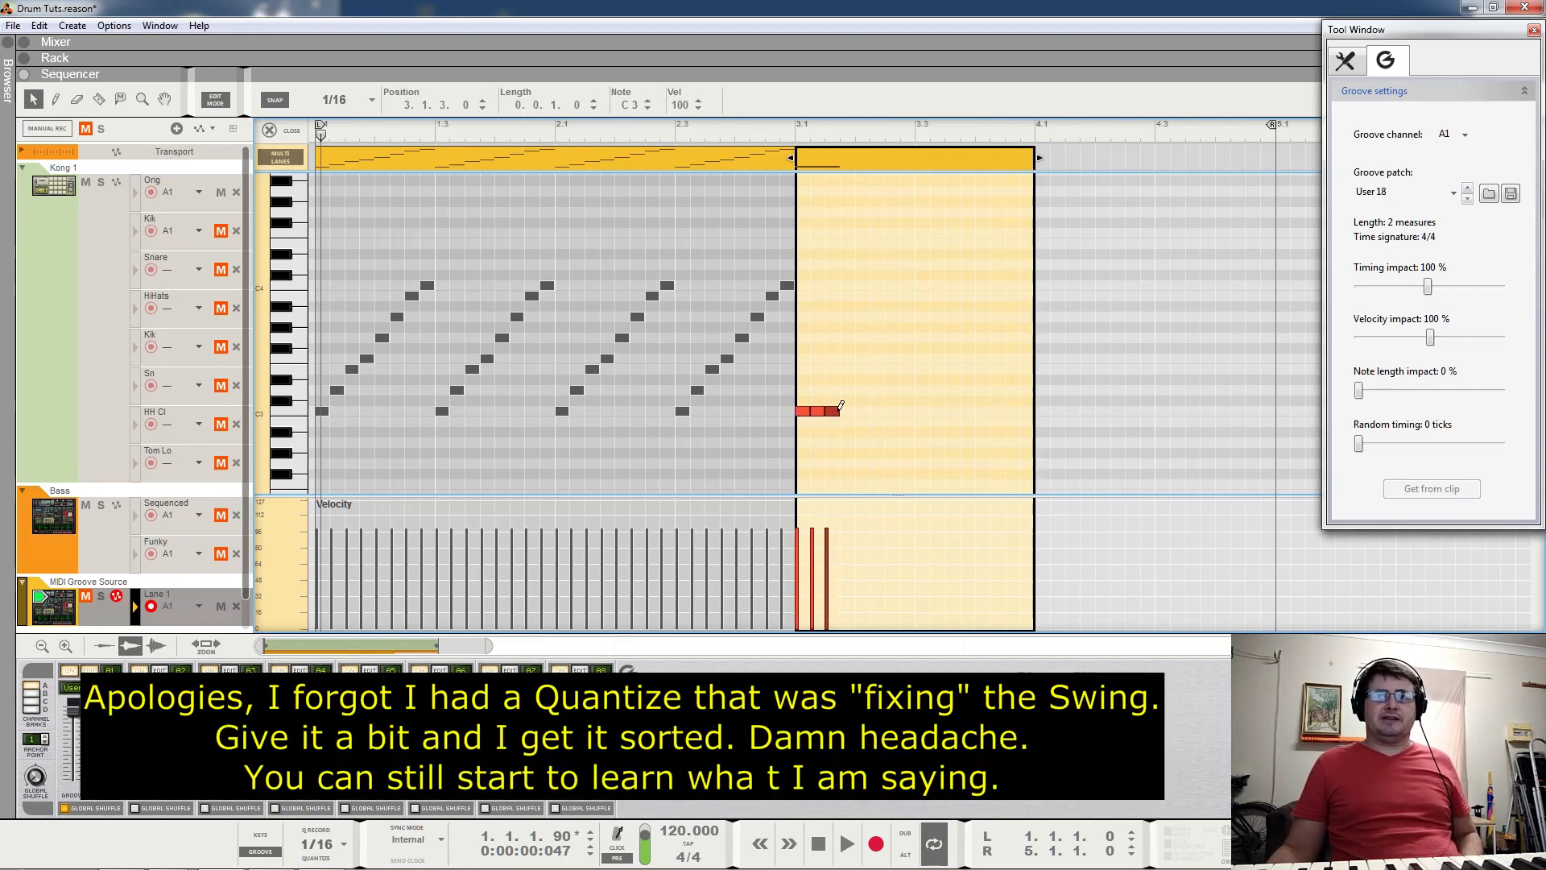
click(846, 411)
Set the length of all four new notes to 0.0.0.120.
drag(873, 385, 804, 436)
click(575, 105)
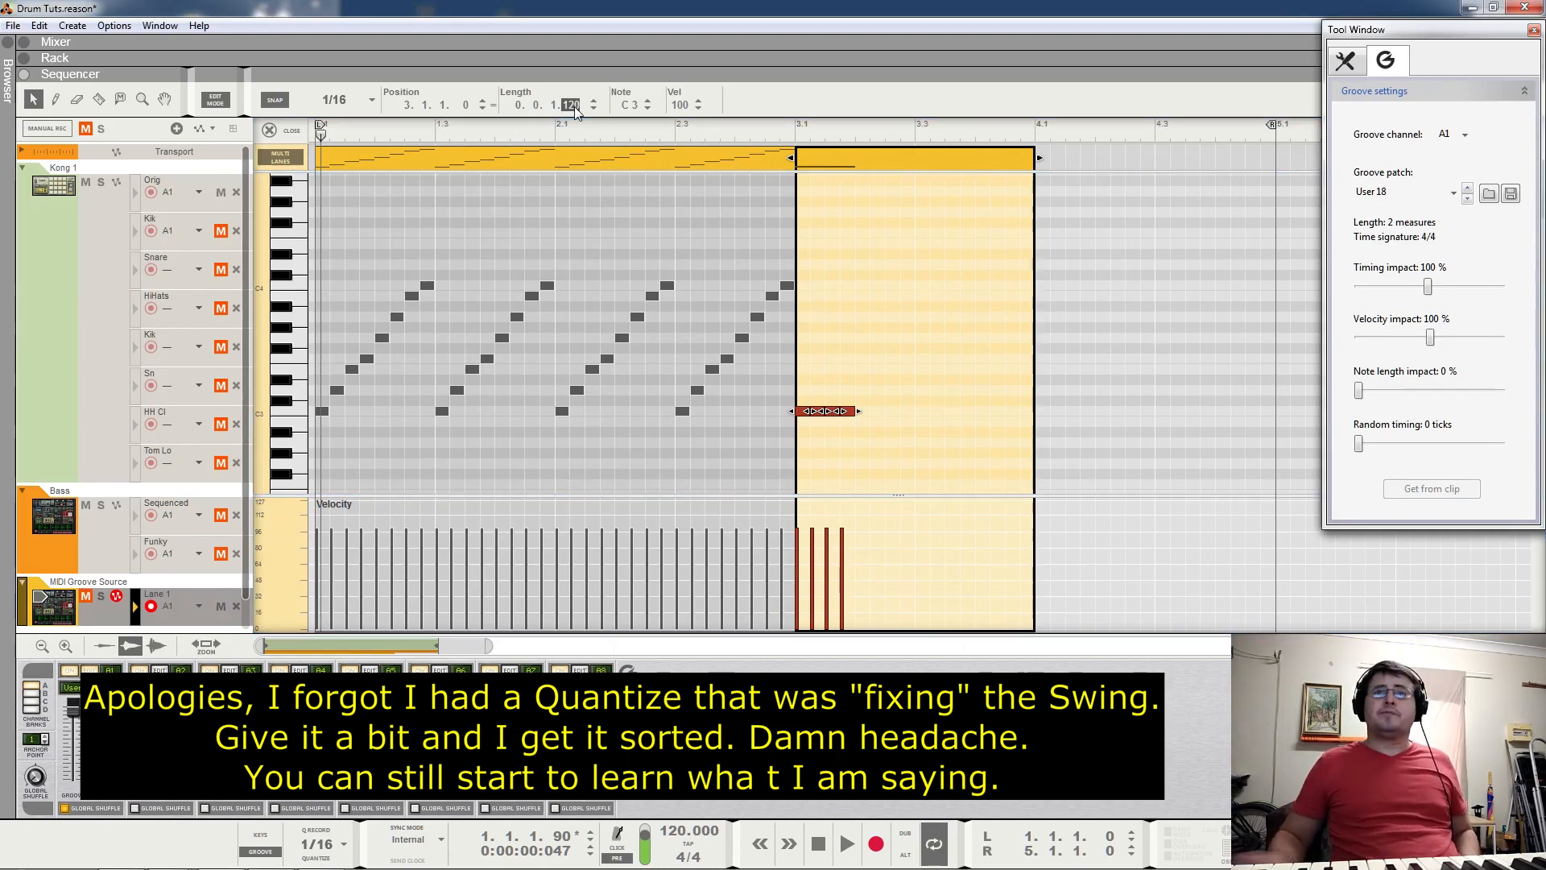
click(552, 106)
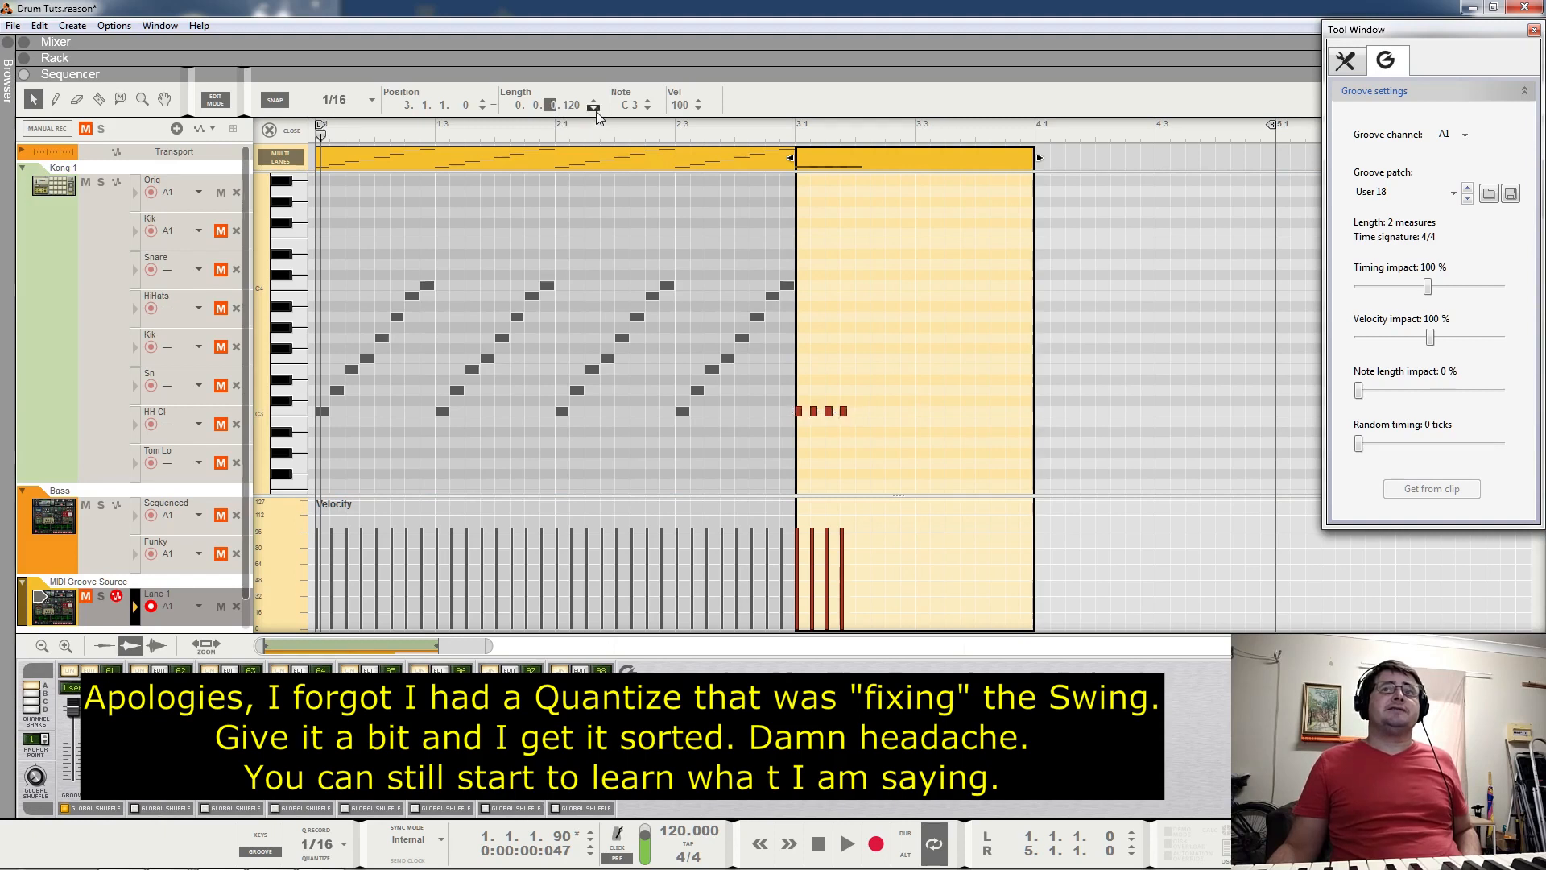
Loop the first beat of bar 3 and play it with the MIDI Groove Source track soloed.
click(899, 164)
double_click(899, 162)
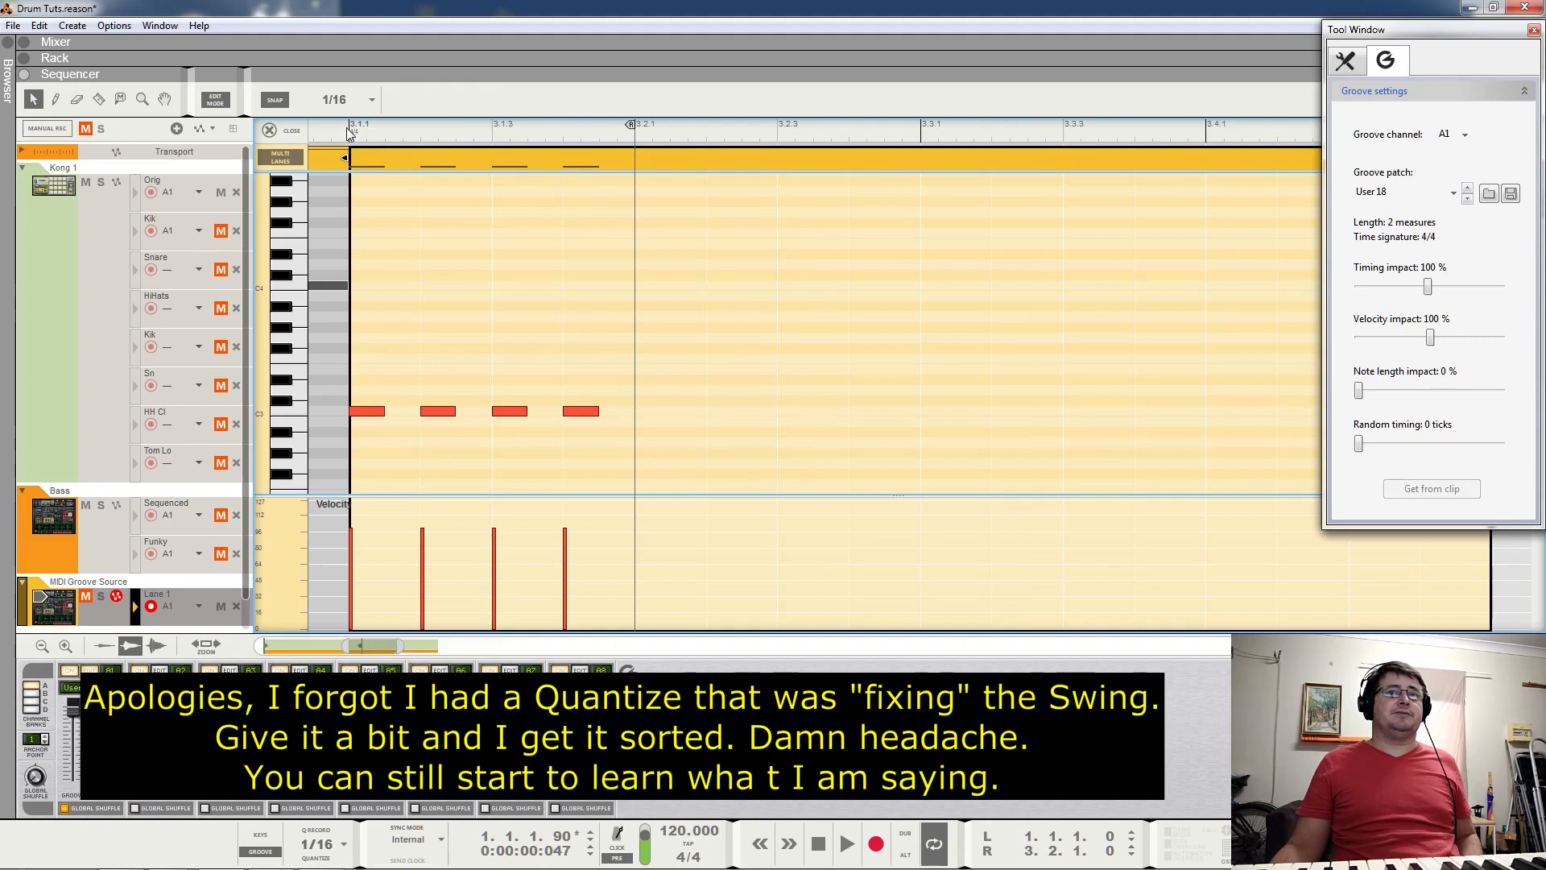
key(space)
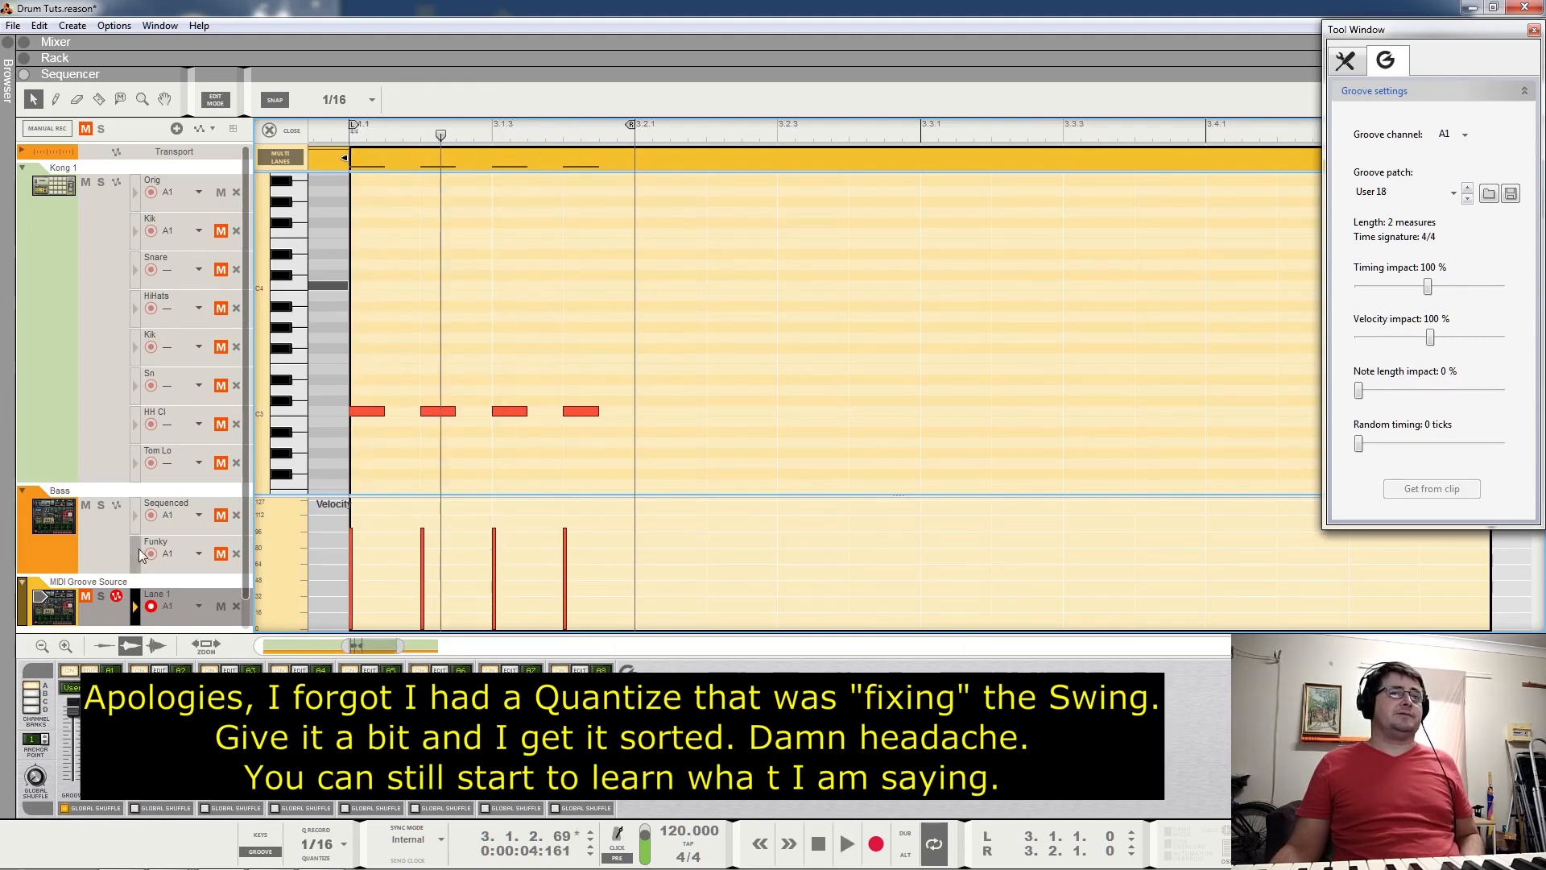
click(101, 598)
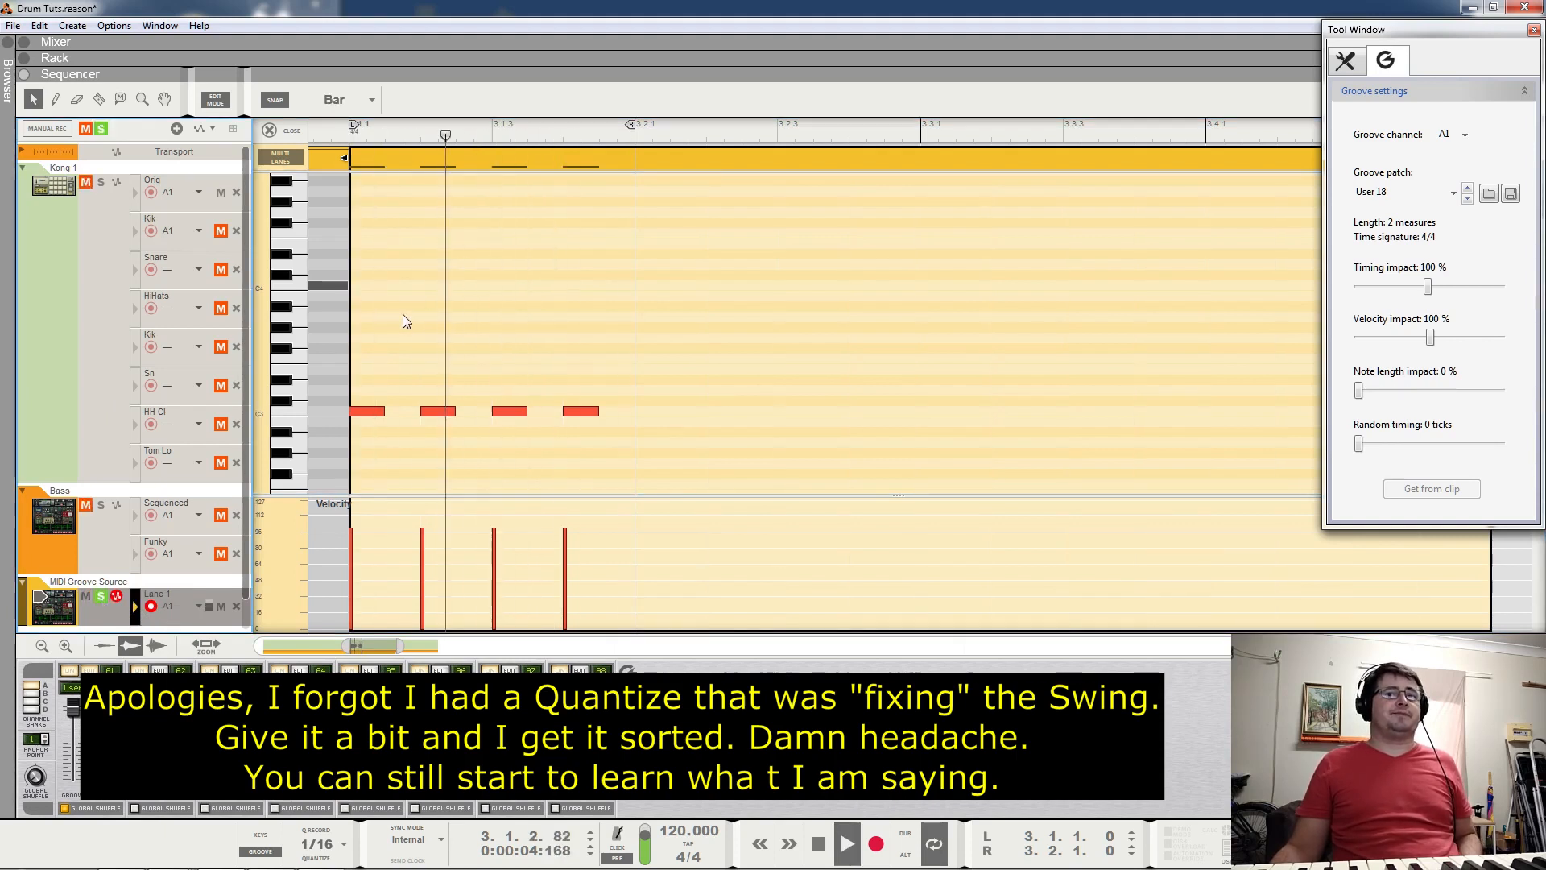
key(space)
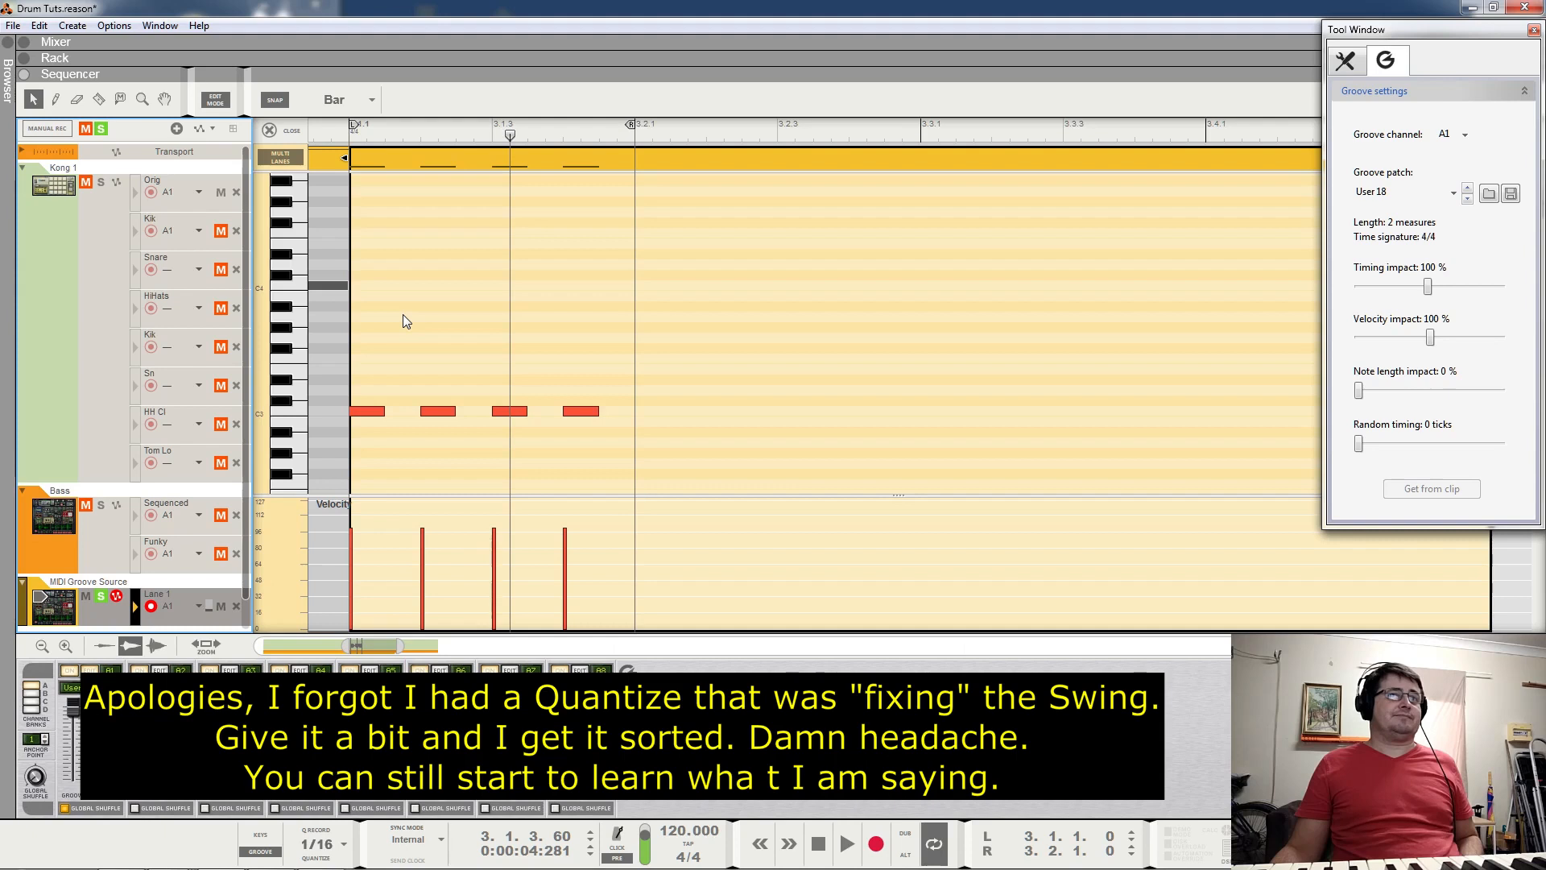
Delay the second and fourth 1/16 notes by 46 ticks, then 91 ticks, comparing the swing in playback.
click(577, 412)
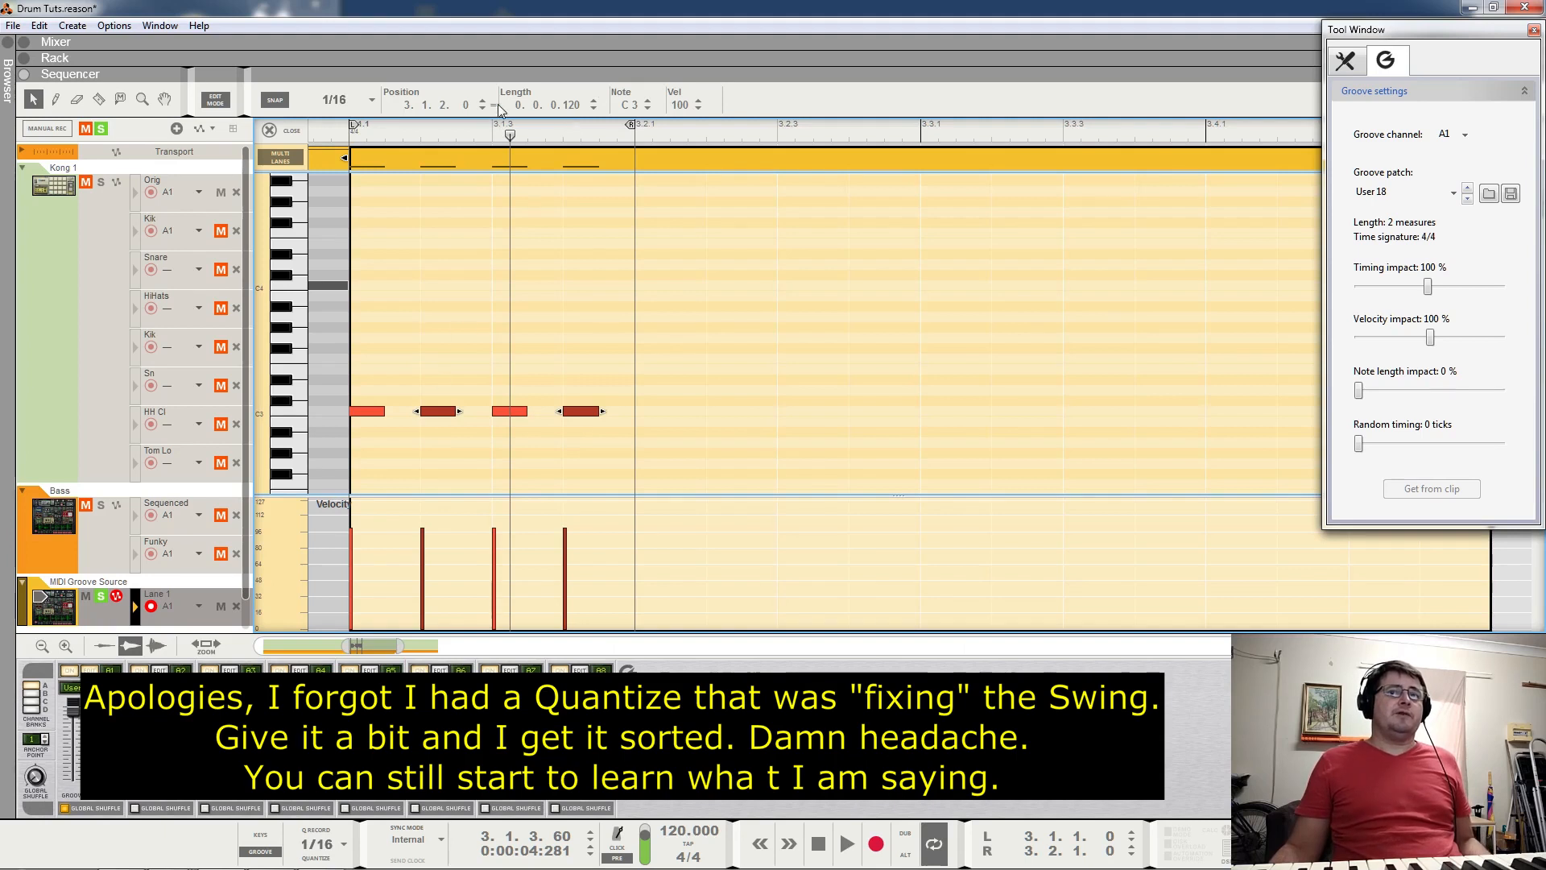
drag(466, 109, 483, 72)
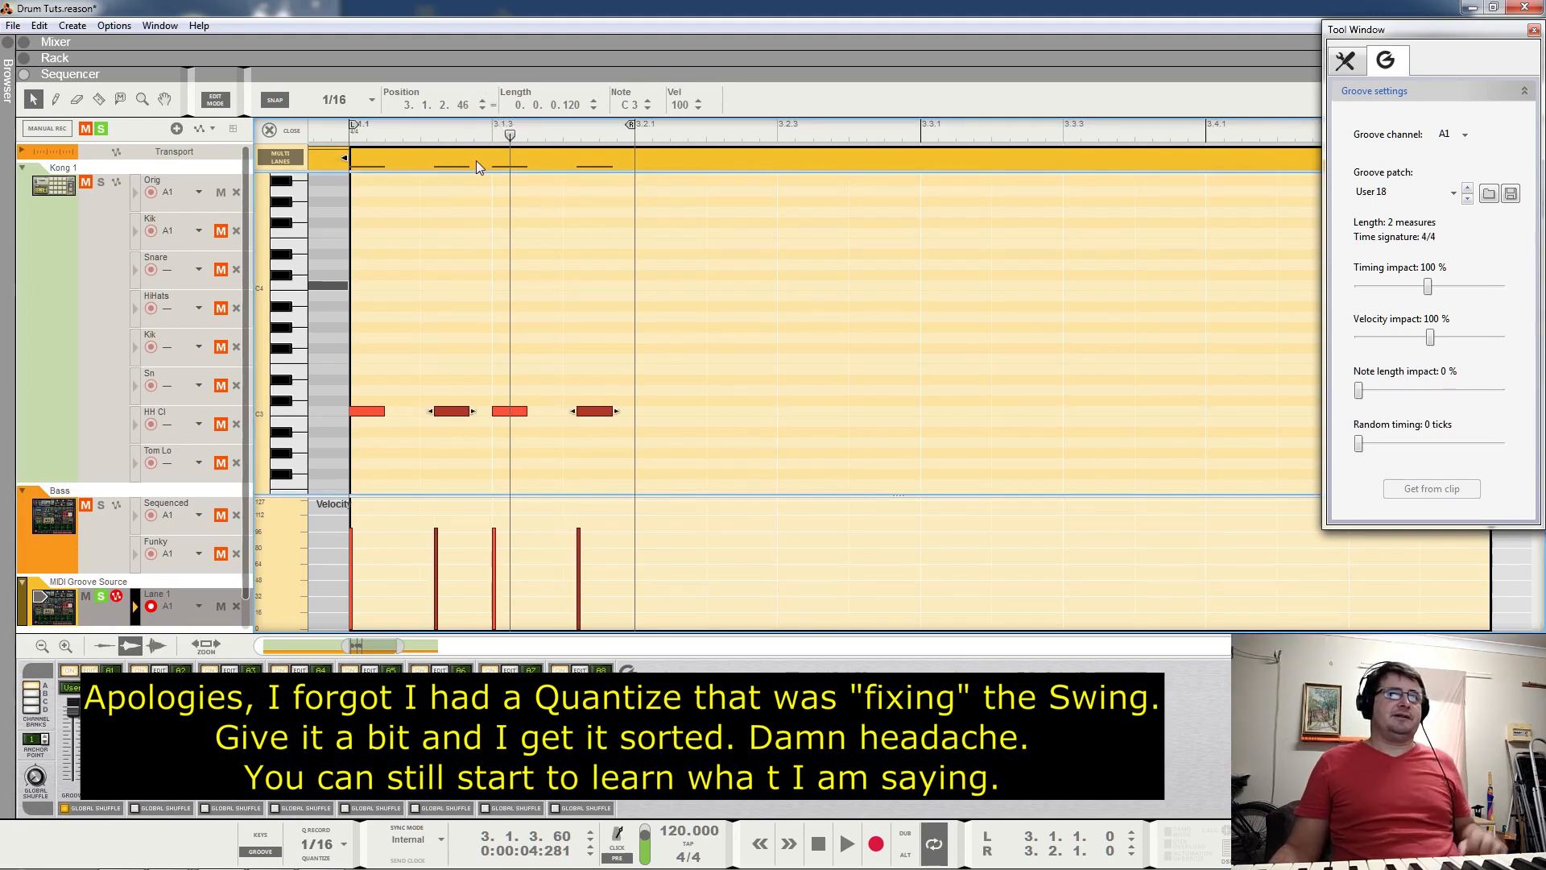
key(space)
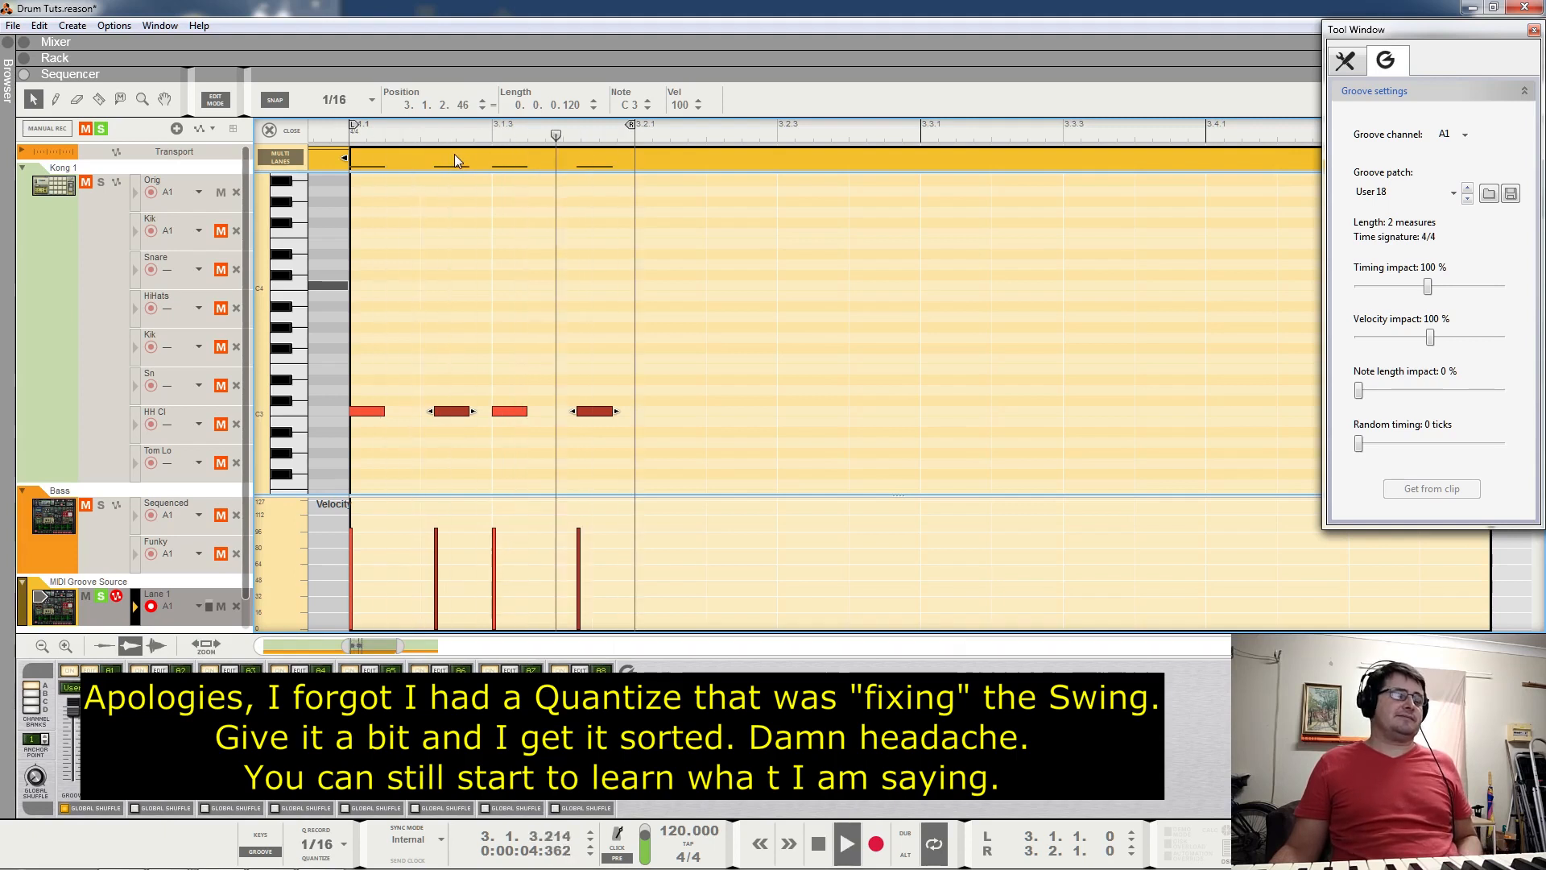
drag(457, 108, 480, 69)
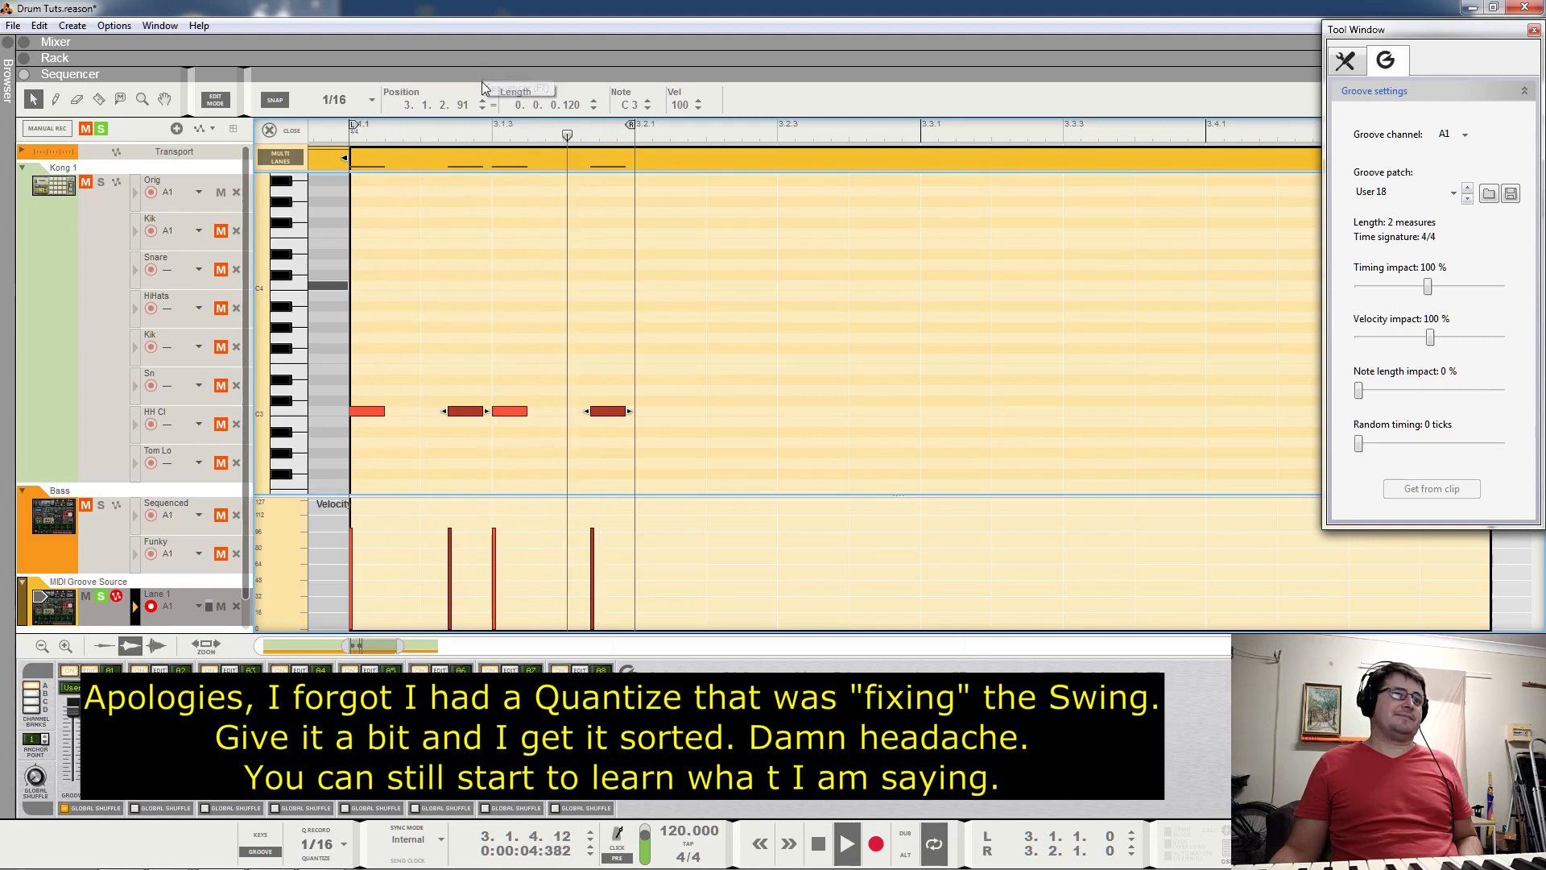
key(space)
Extend the loop end to 3.3.1 and duplicate the four swung notes onto the second beat for playback.
drag(634, 131, 917, 132)
drag(670, 375, 655, 416)
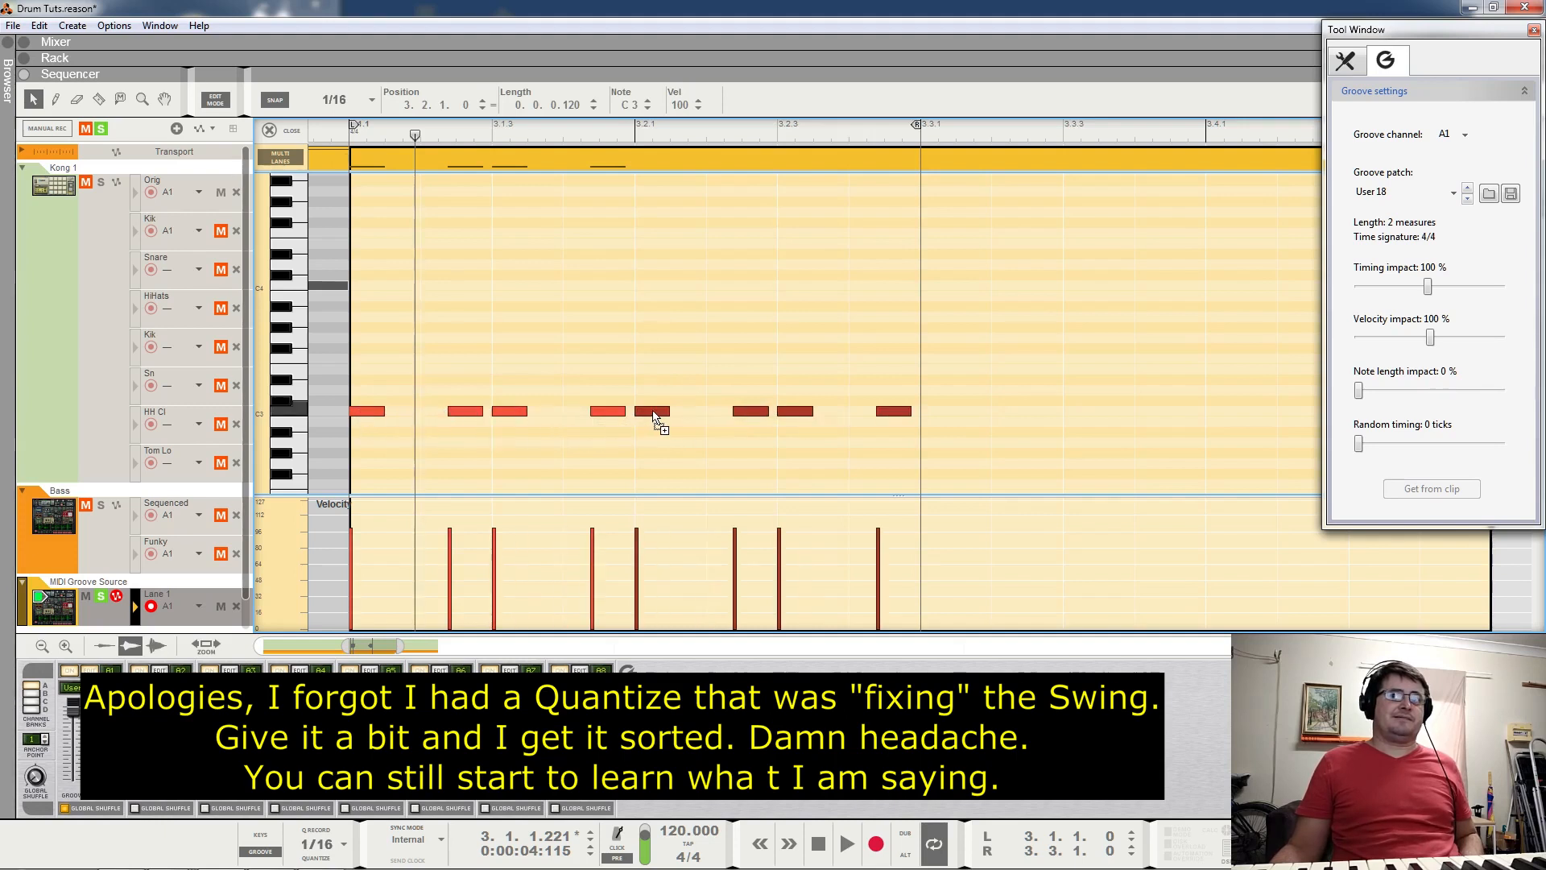
key(space)
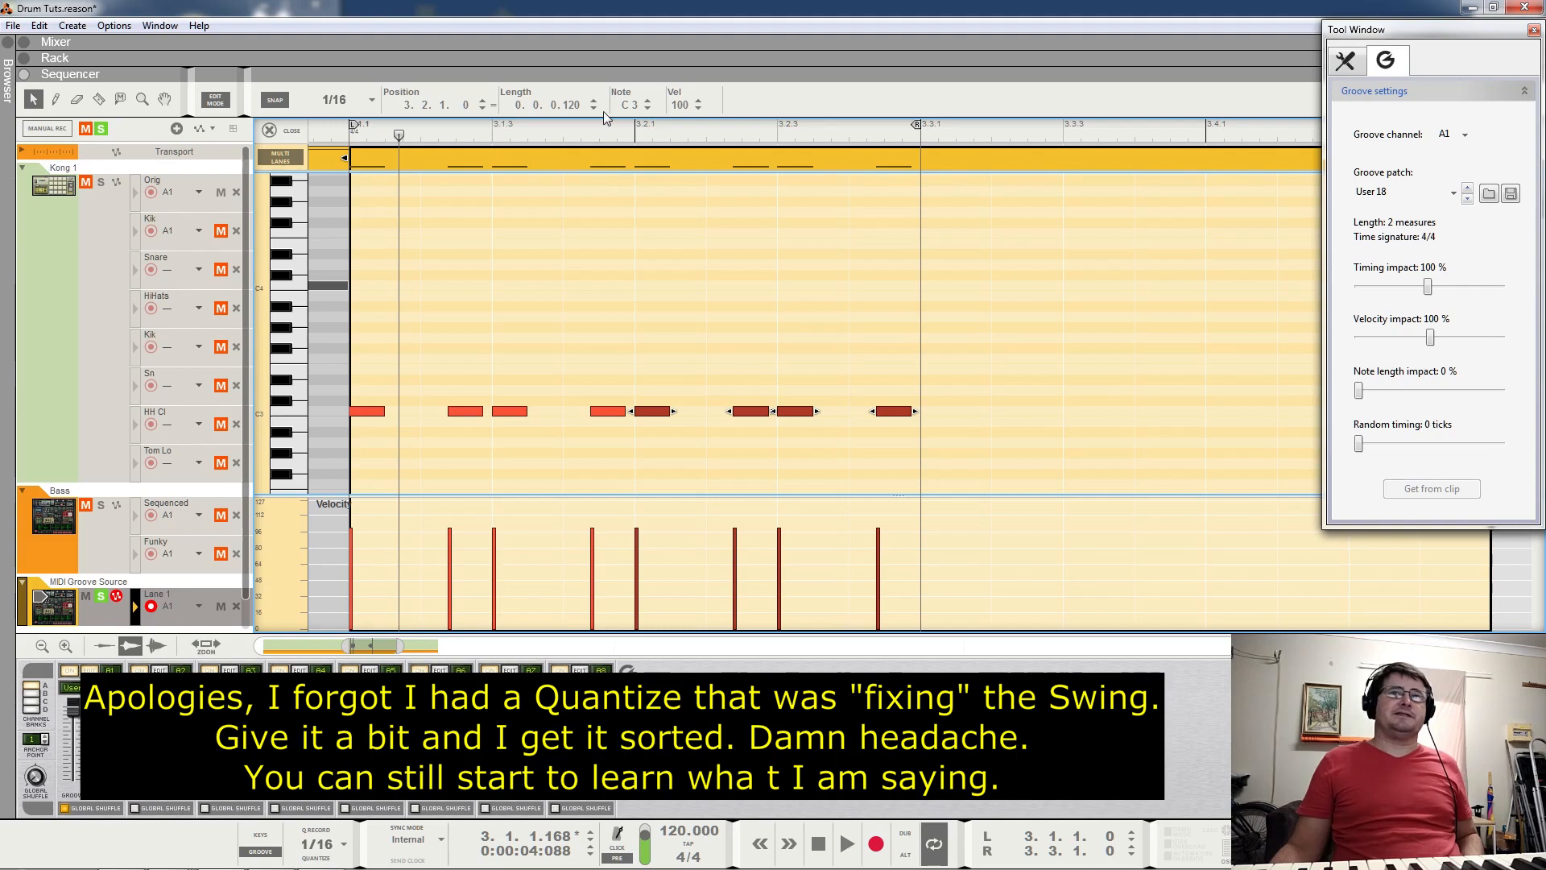
Delete all eight swung notes from the bar 3 clip.
click(529, 169)
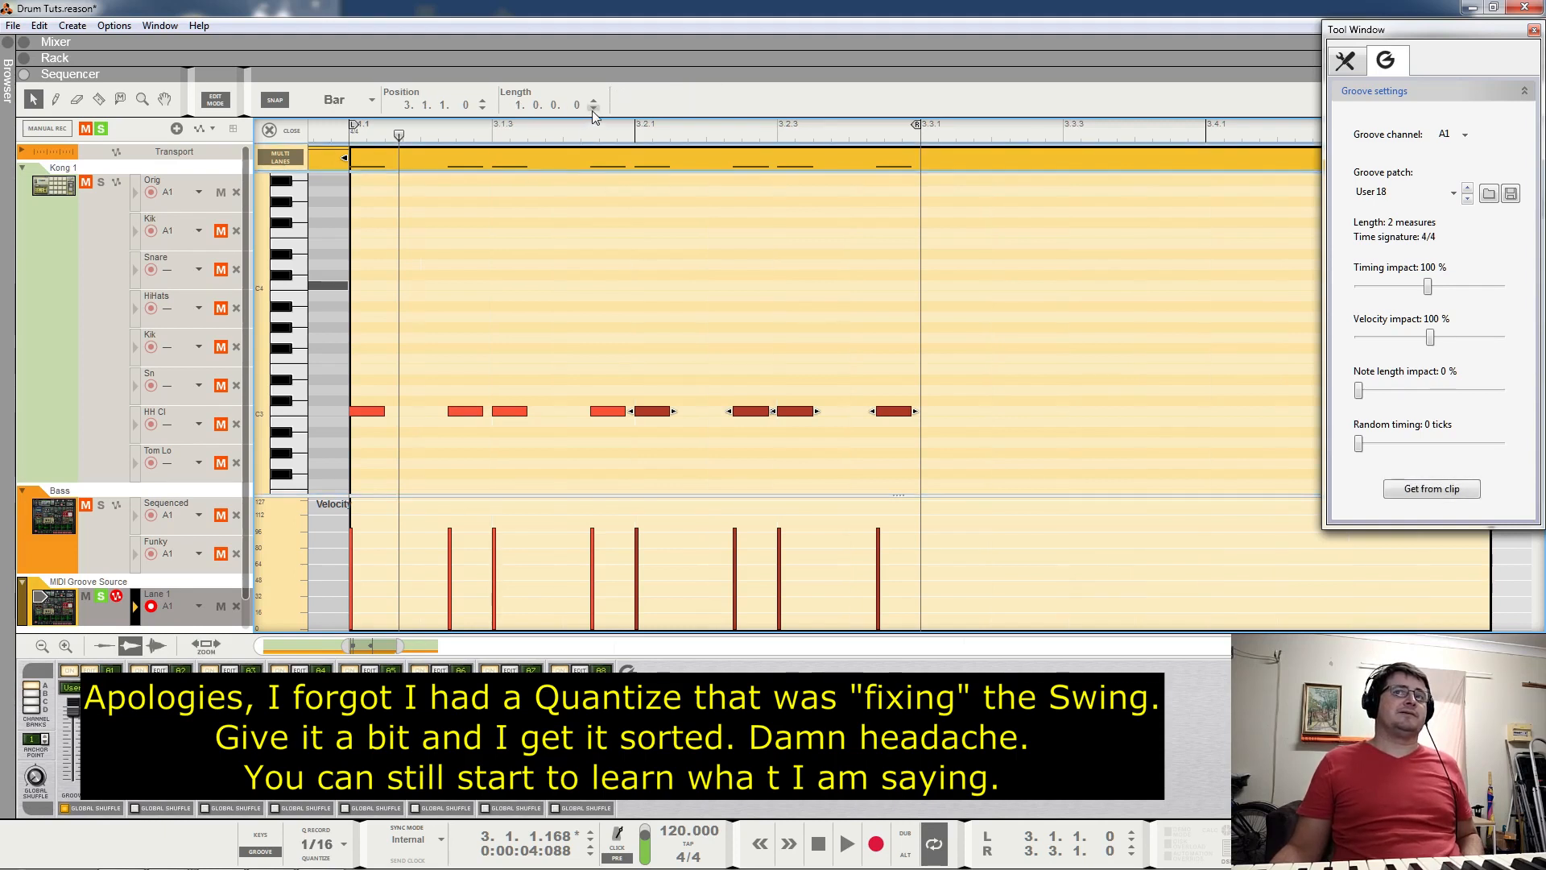
drag(941, 395, 596, 428)
drag(376, 433, 375, 426)
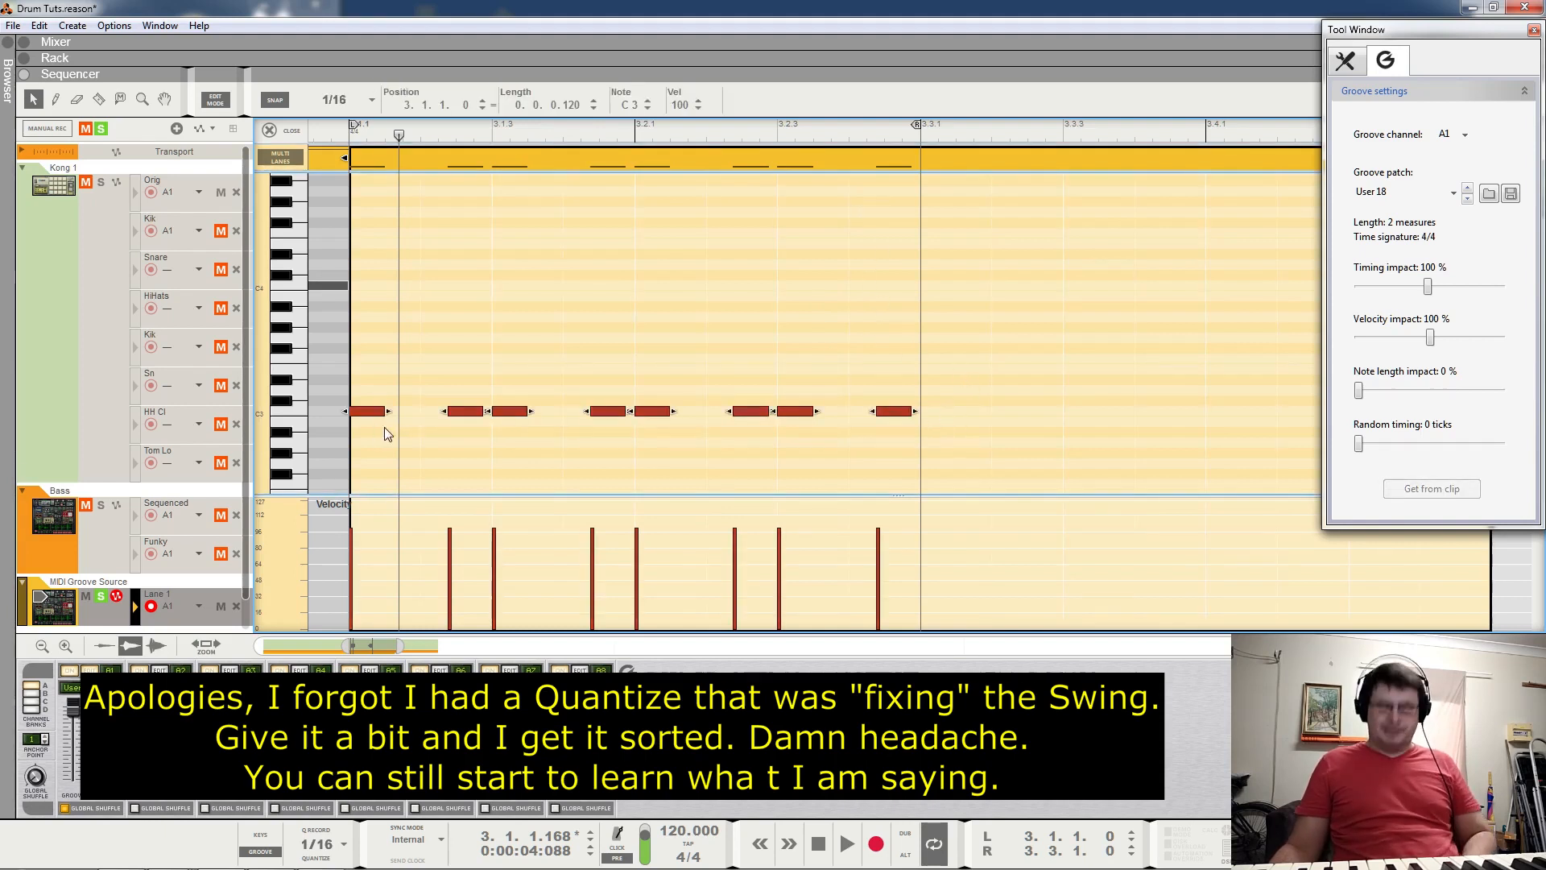
key(Delete)
Draw 1/16-long C3 notes at 3.1.1, 3.1.3, 3.2.1, 3.2.3 and 3.3.1 to start a straight eighth-note pattern.
drag(361, 650, 413, 649)
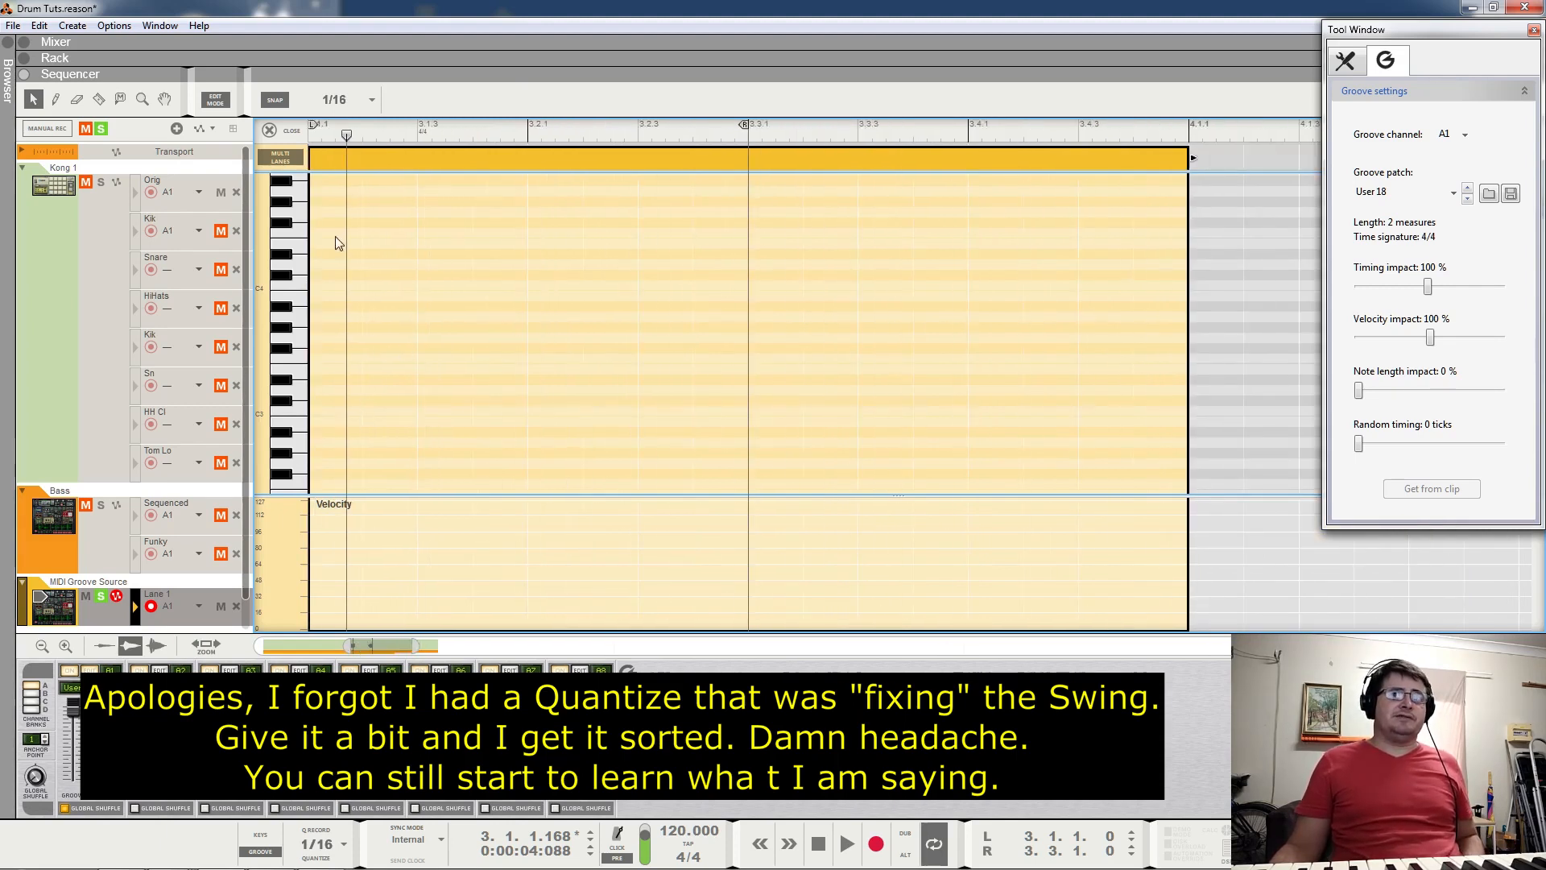
drag(396, 644, 393, 644)
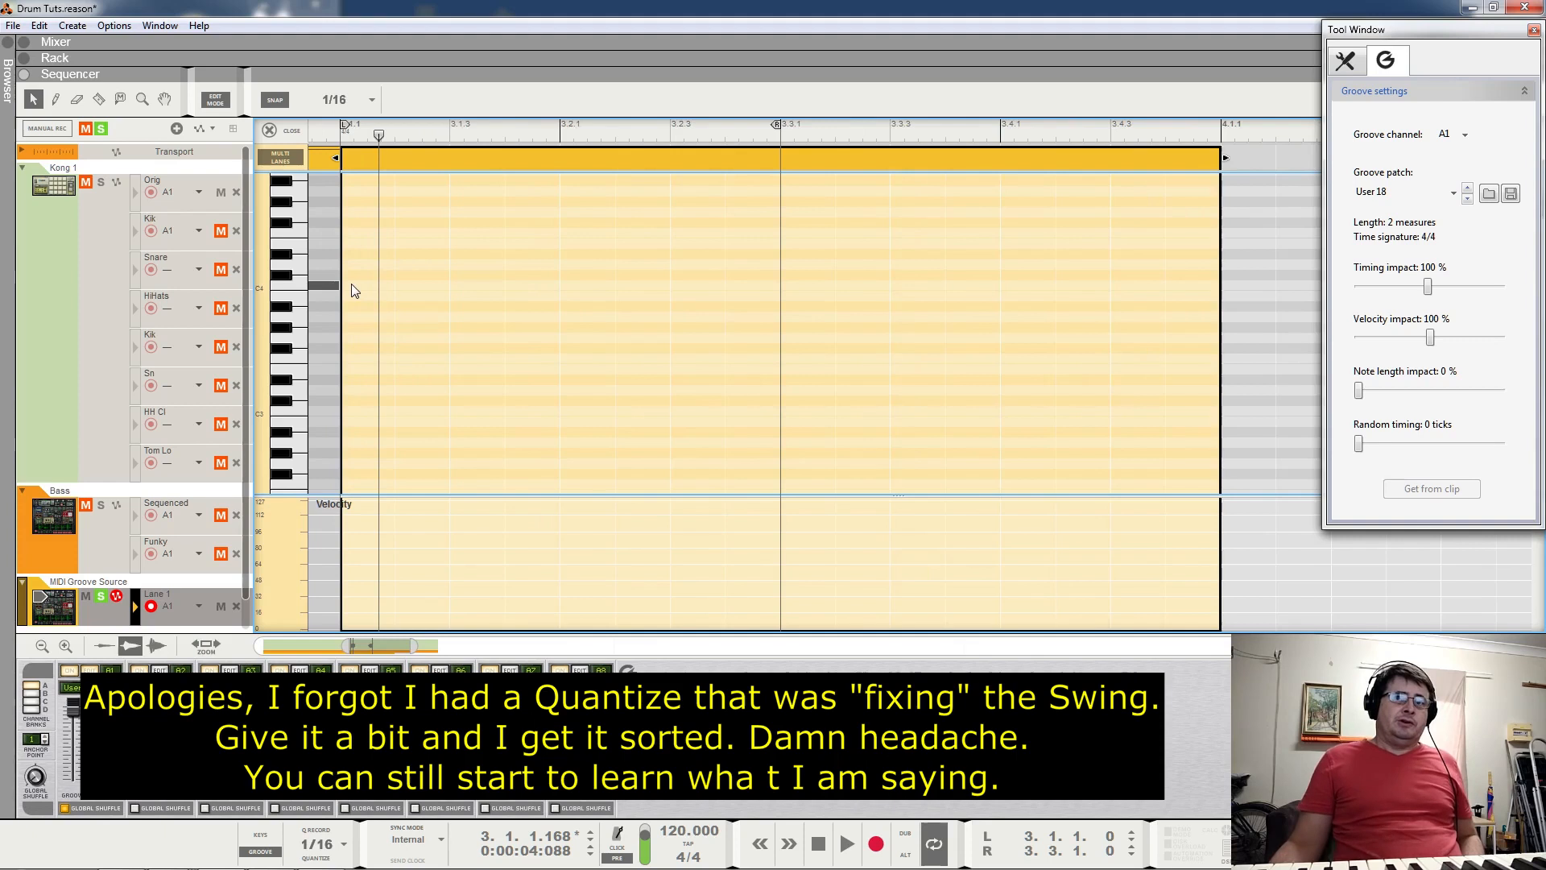
click(355, 407)
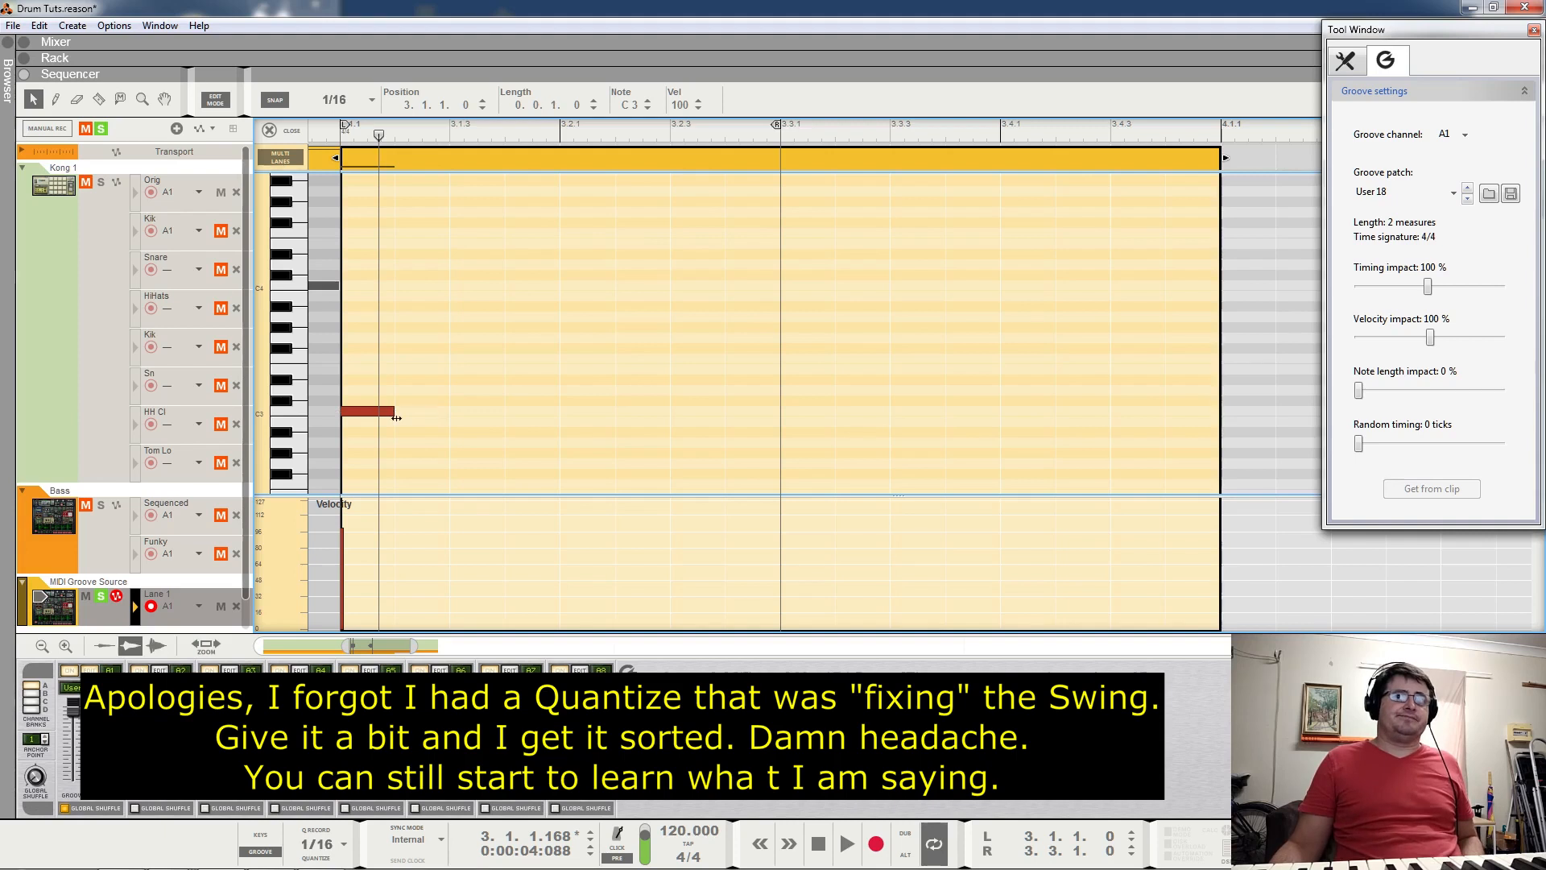
click(467, 410)
click(588, 409)
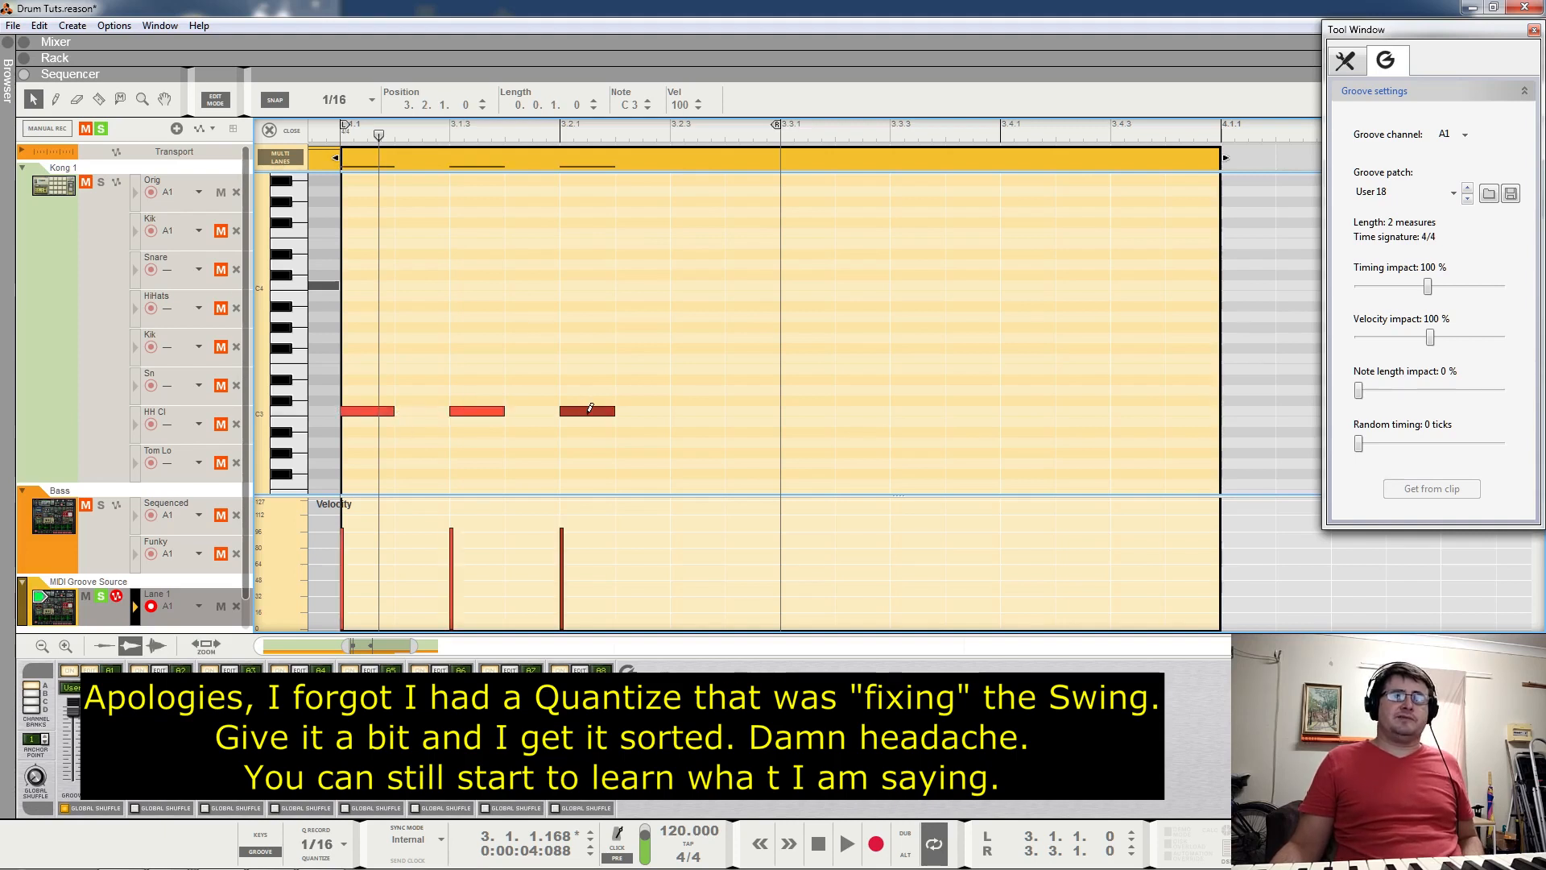
click(687, 409)
click(800, 409)
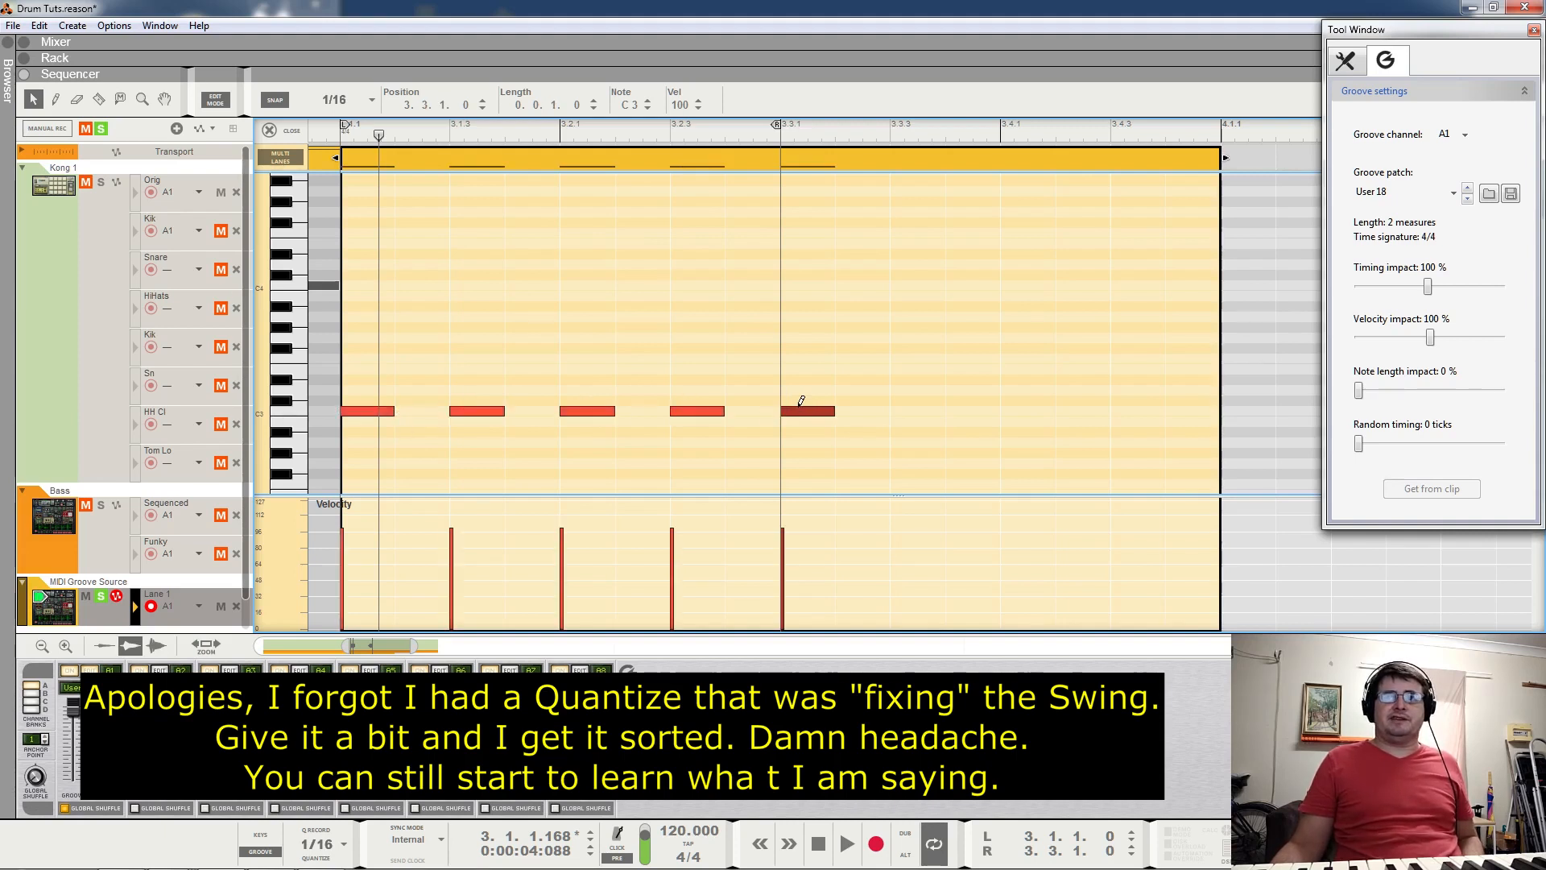
Extend the loop end to 4.1.1 and complete the eighth-note pattern with C3 notes at 3.3.3, 3.4.1 and 3.4.3.
drag(779, 128, 1204, 143)
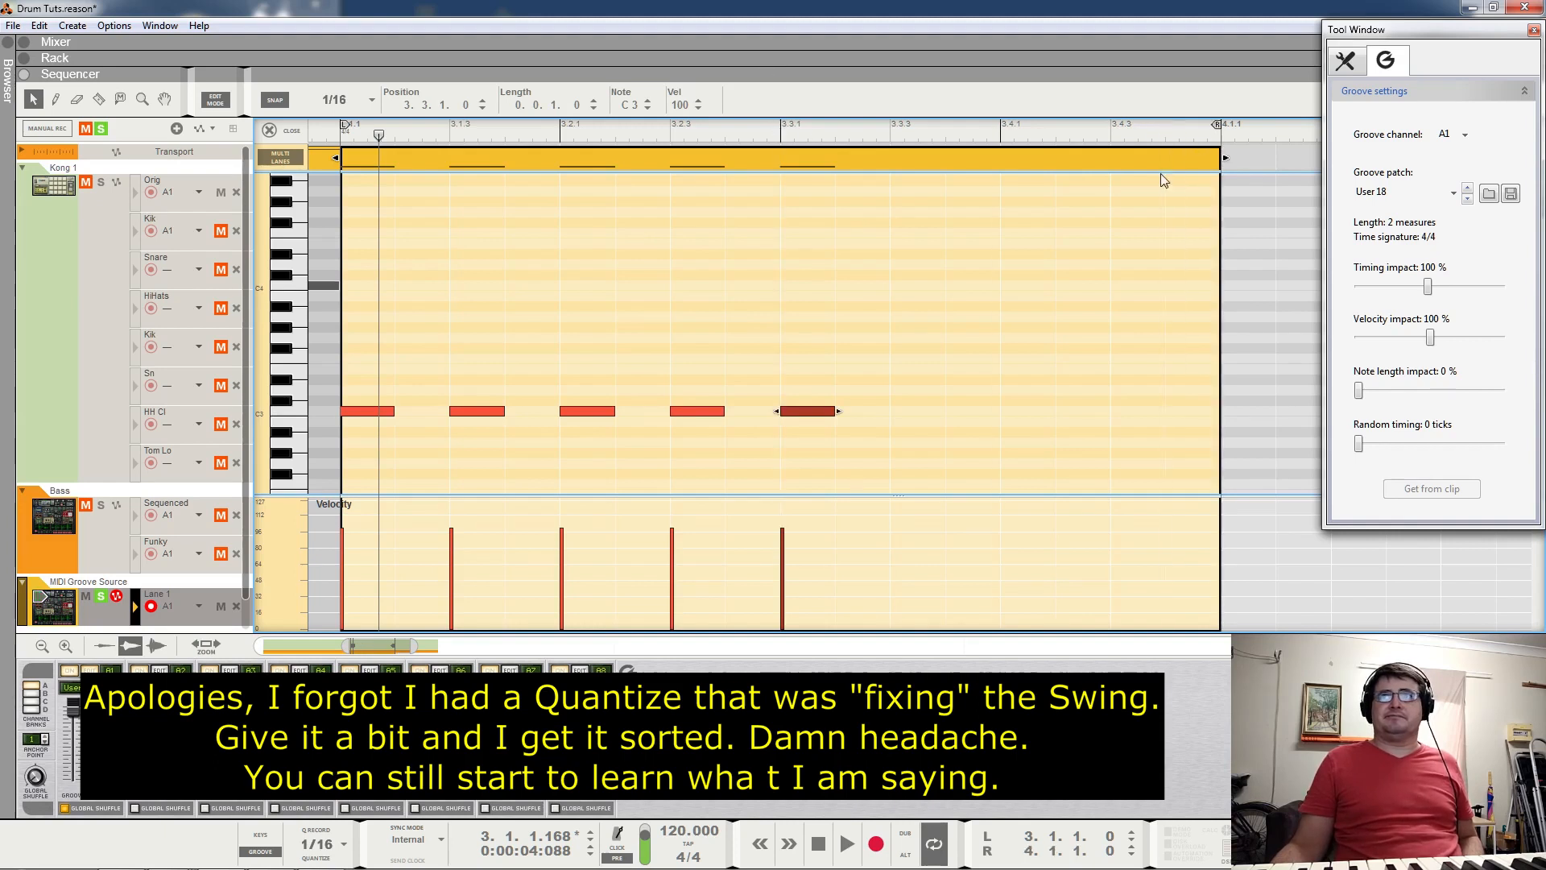
click(917, 410)
click(1034, 409)
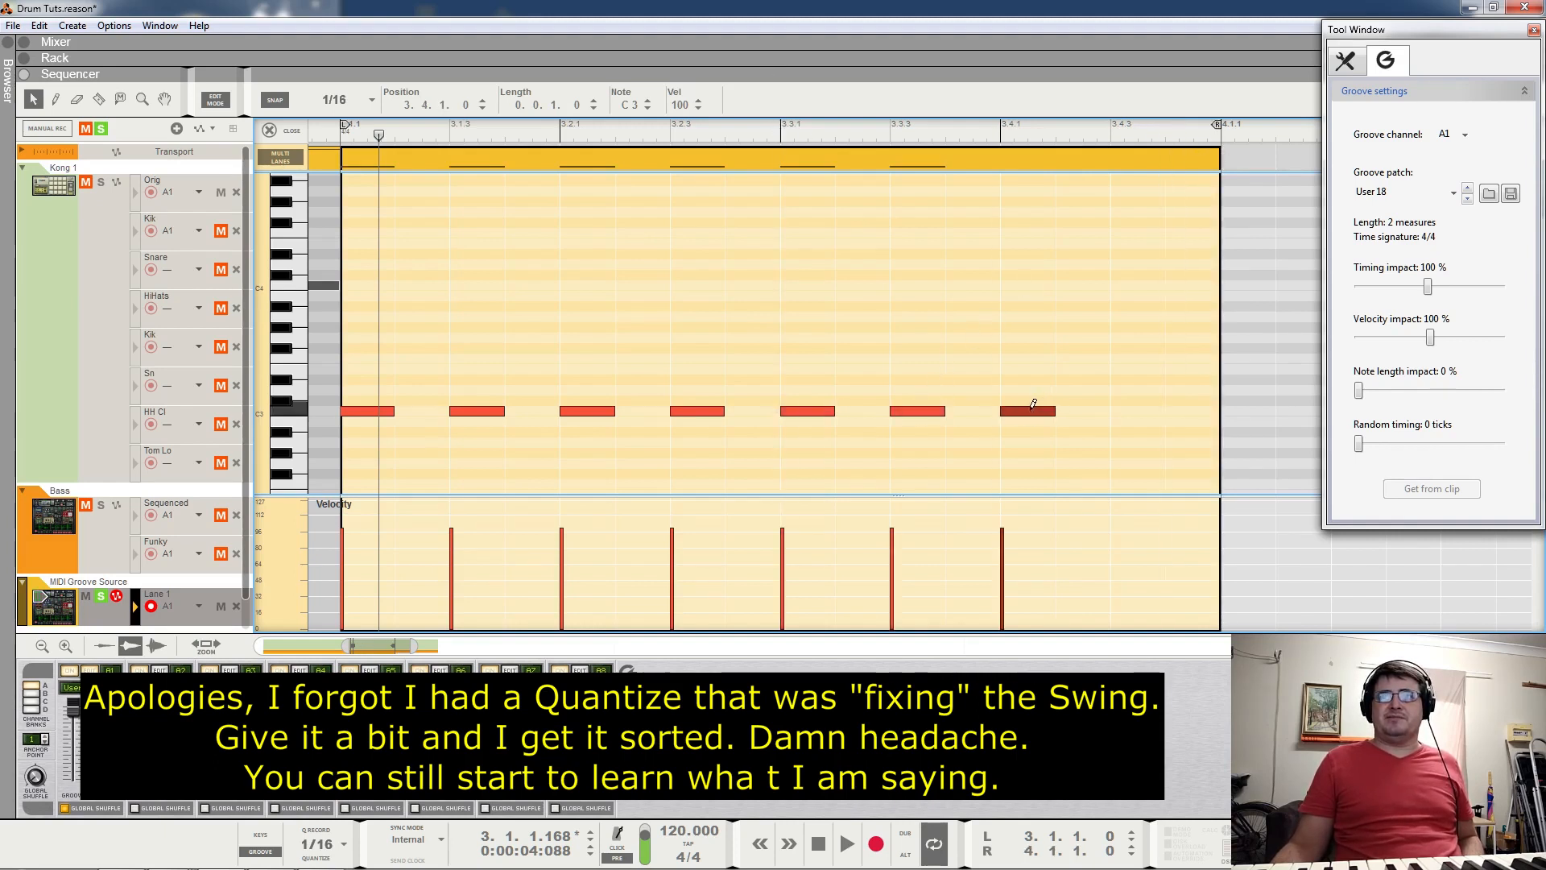
click(1136, 410)
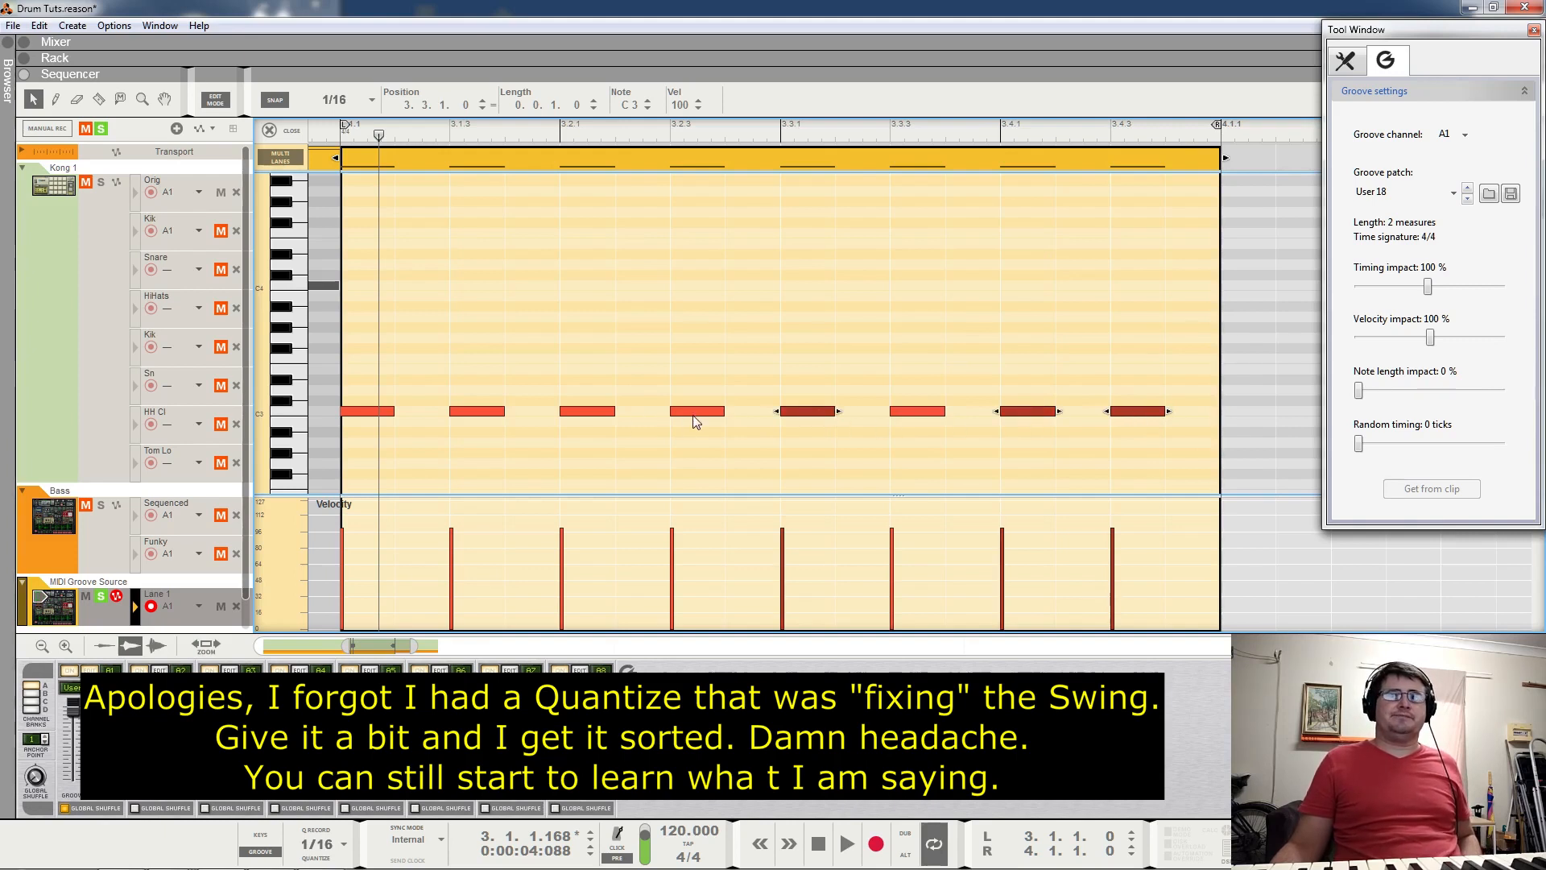
Select the four off-beat eighth notes and listen to the straight pattern.
click(490, 413)
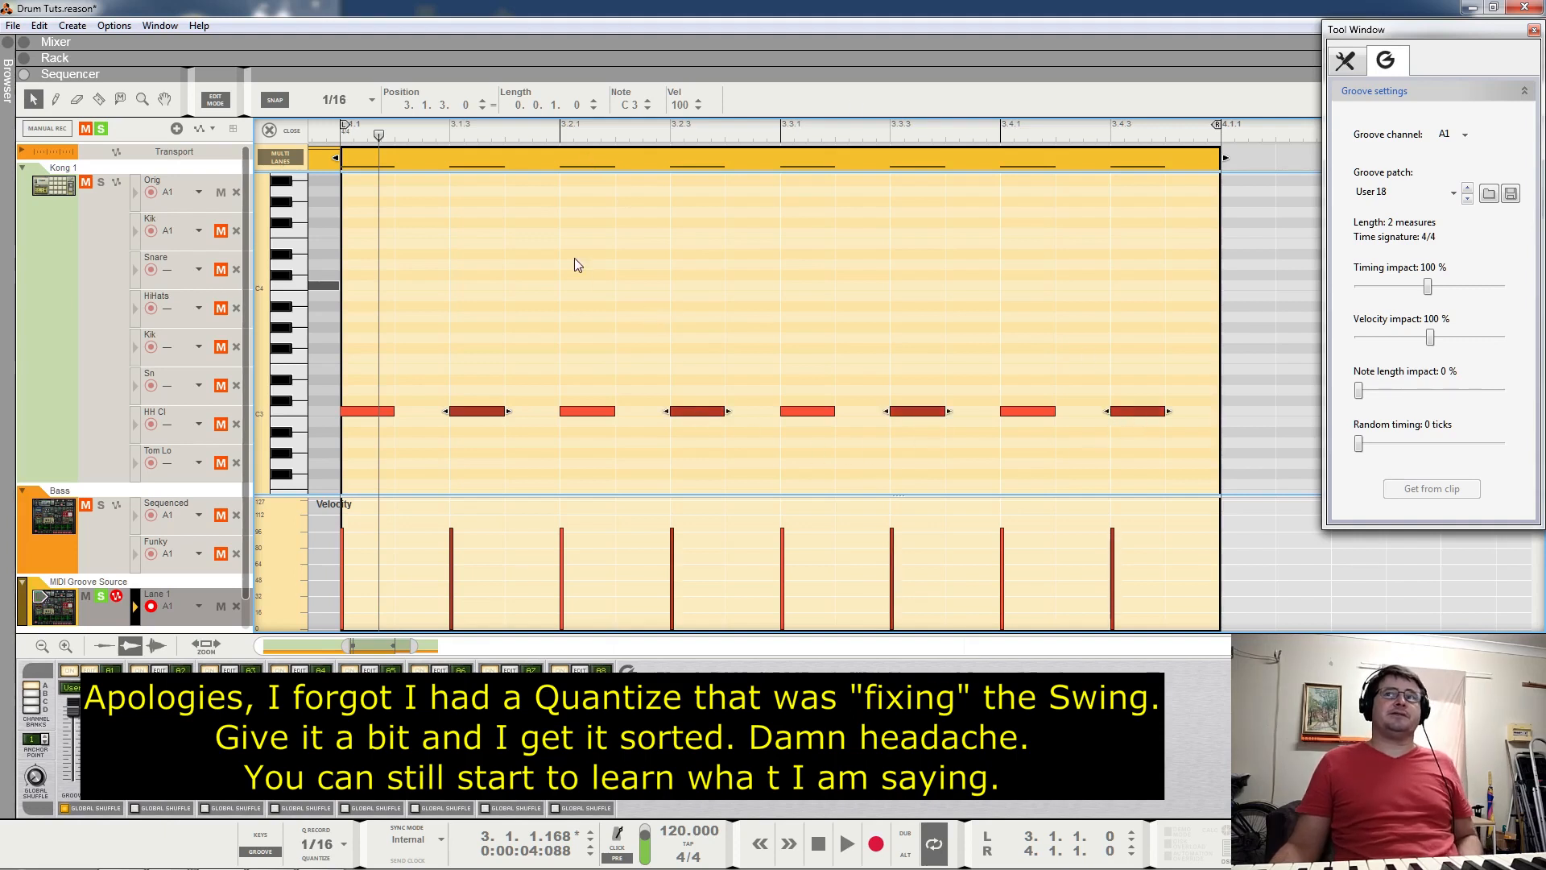
key(space)
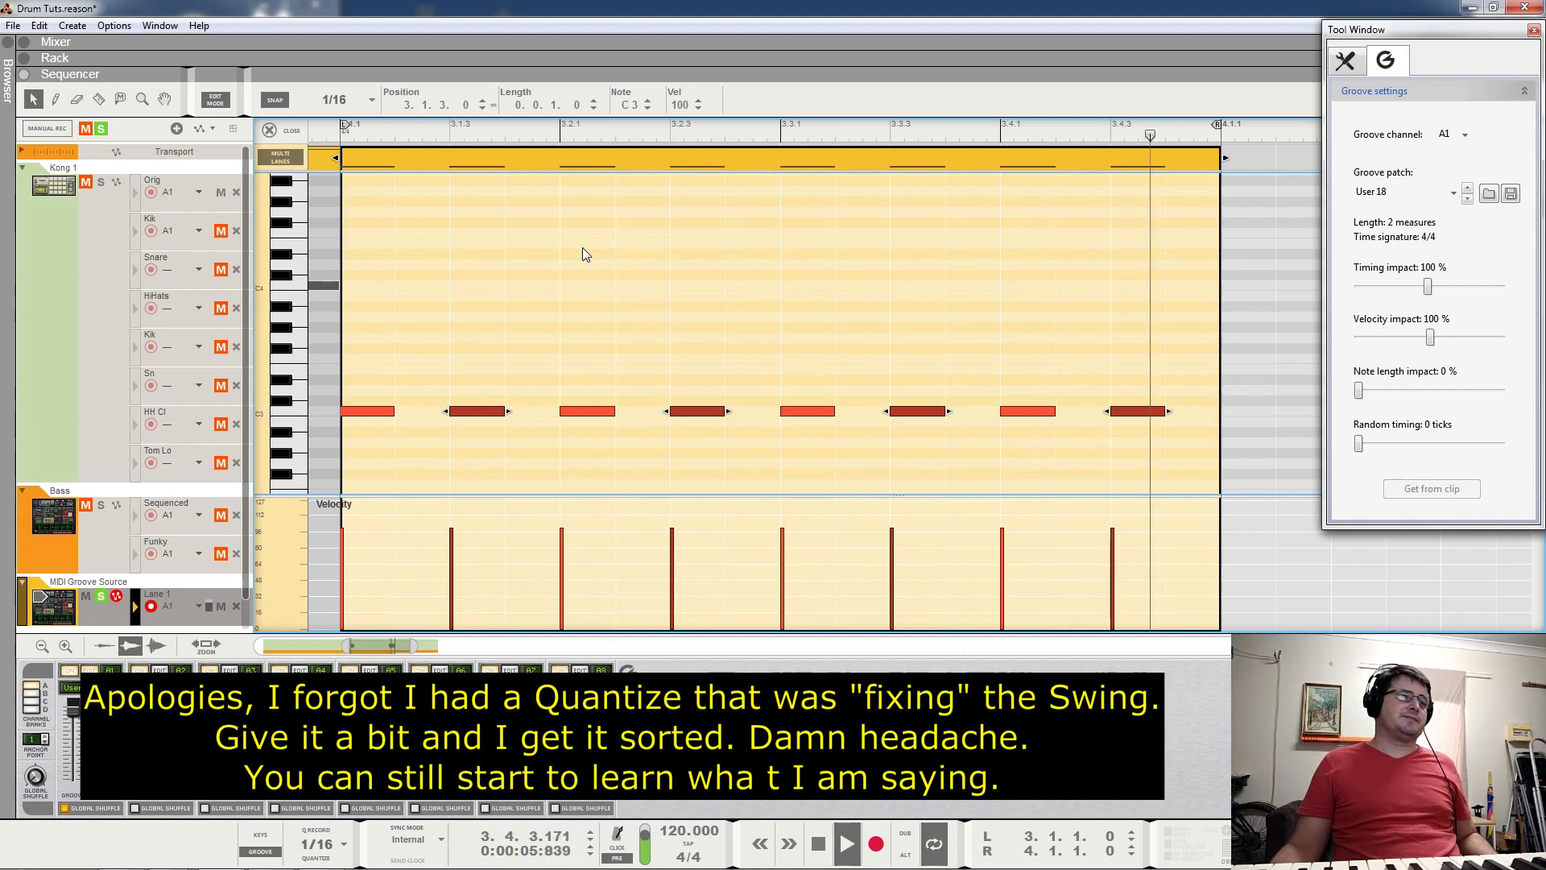
key(space)
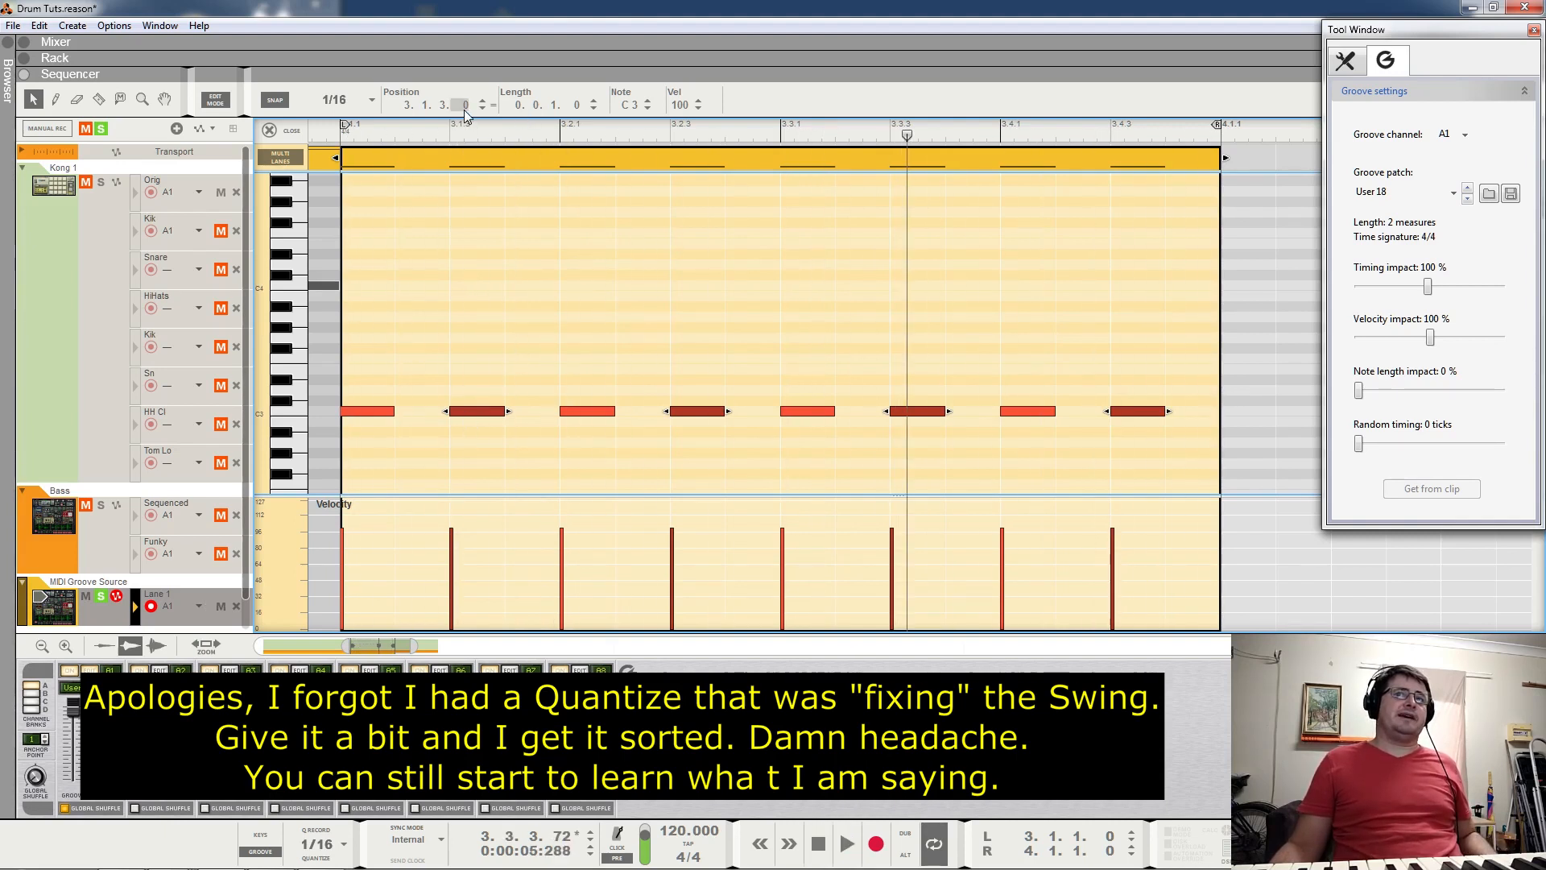
Delay the selected off-beat notes by 120 ticks, to position 3.1.3.120 for the first, and play the loop.
drag(463, 115, 475, 20)
key(space)
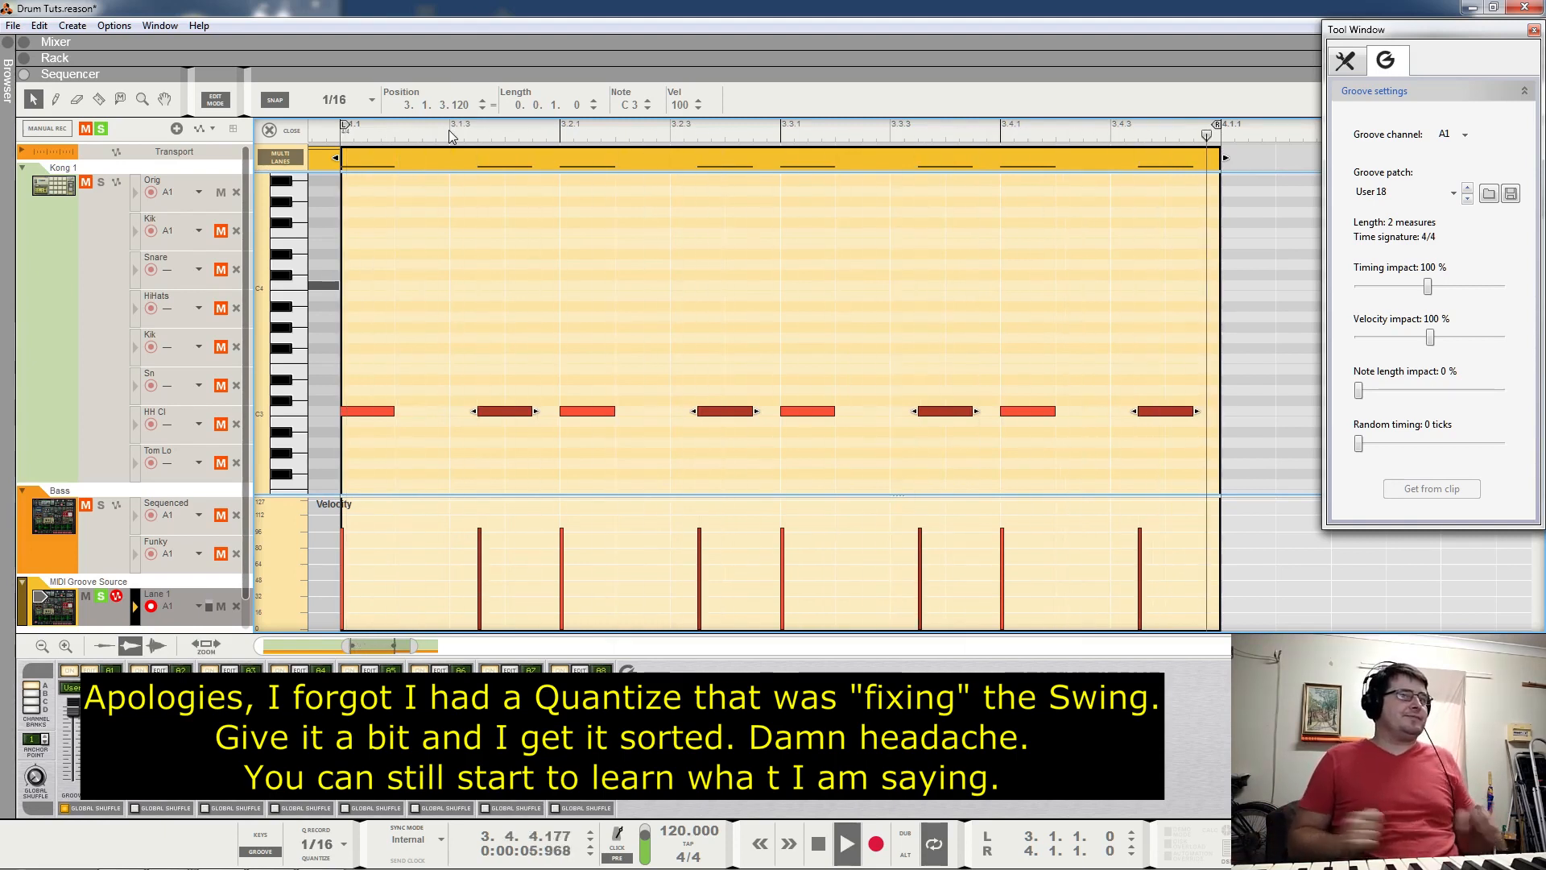
key(space)
Push the off-beat notes later to a 212-tick delay and play the loop.
drag(454, 113, 498, 36)
key(space)
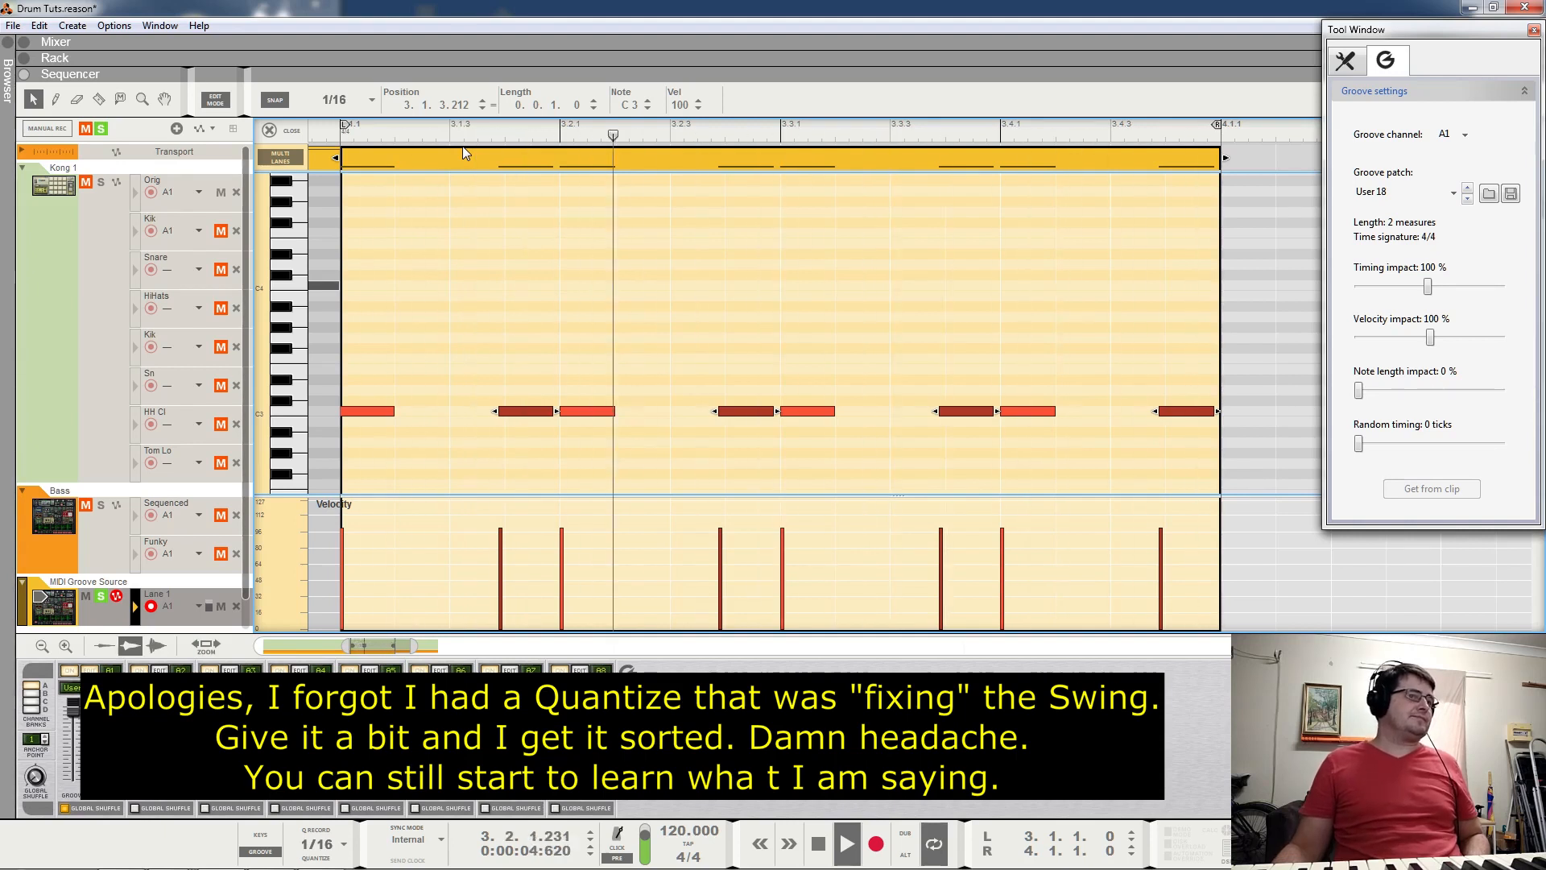
key(space)
Move the off-beat notes back to within a few ticks of the straight eighth-note grid and play the loop.
drag(472, 105, 459, 271)
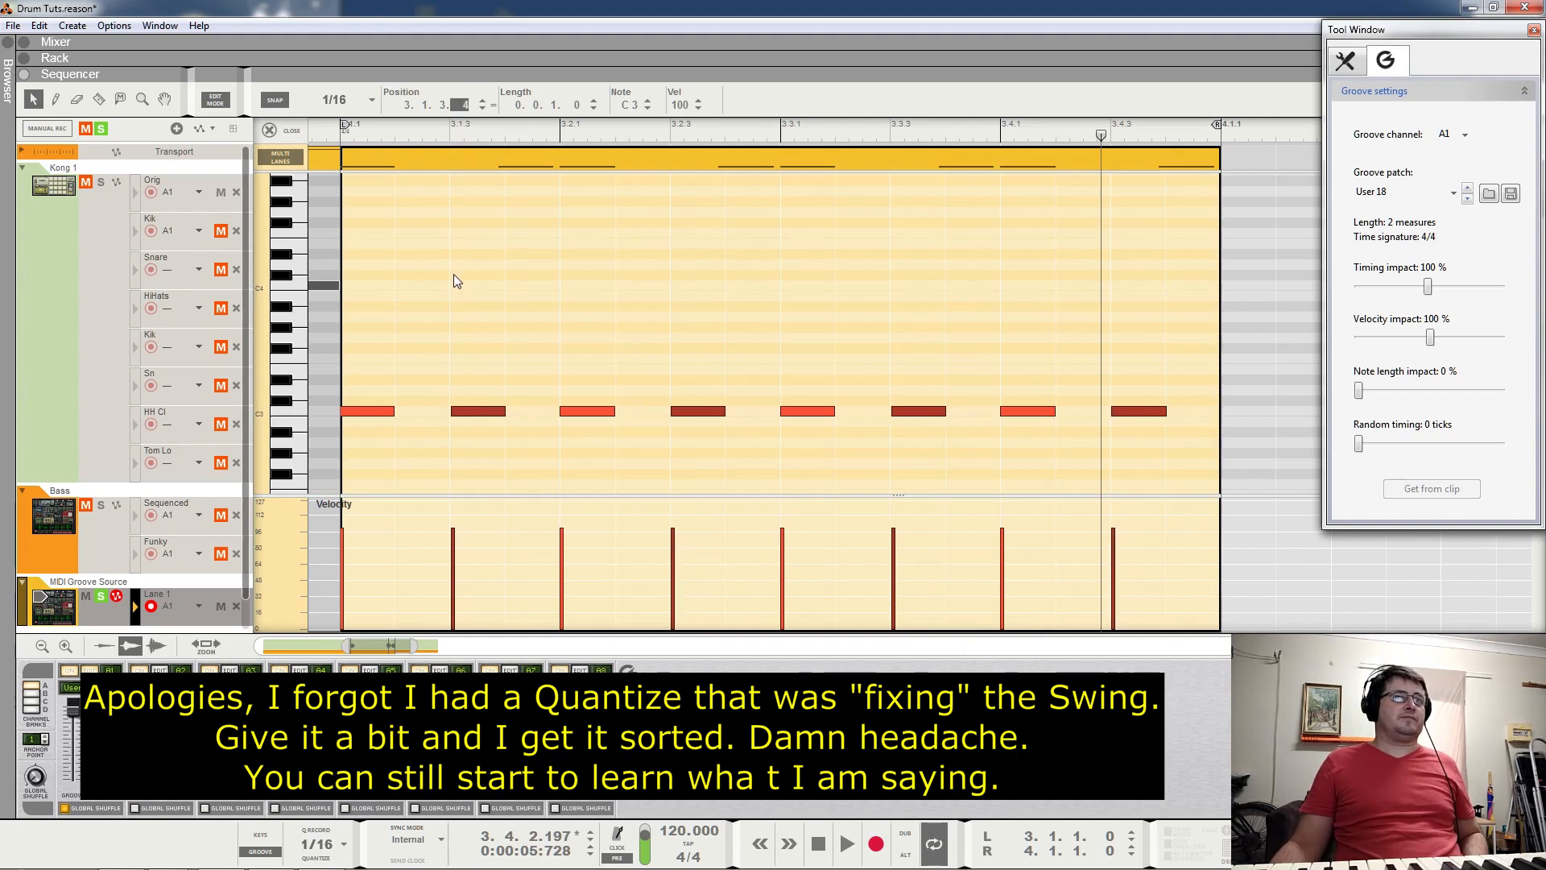
key(space)
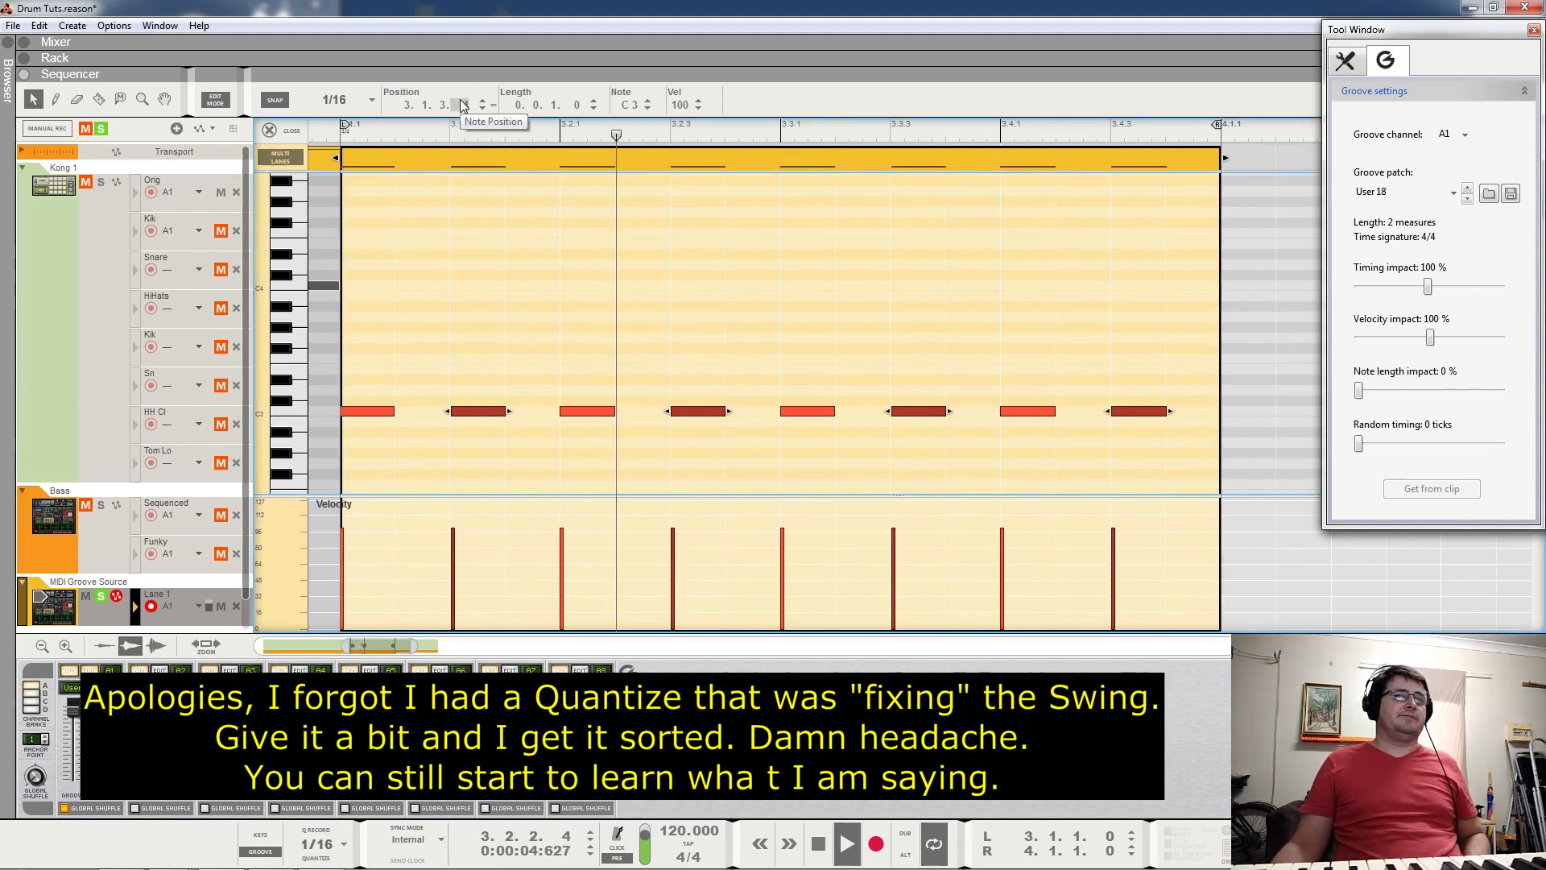
Reset the selected off-beat notes to 0 ticks, then delay them to 39 and 75 ticks while the loop plays.
double_click(468, 106)
text(0)
key(Return)
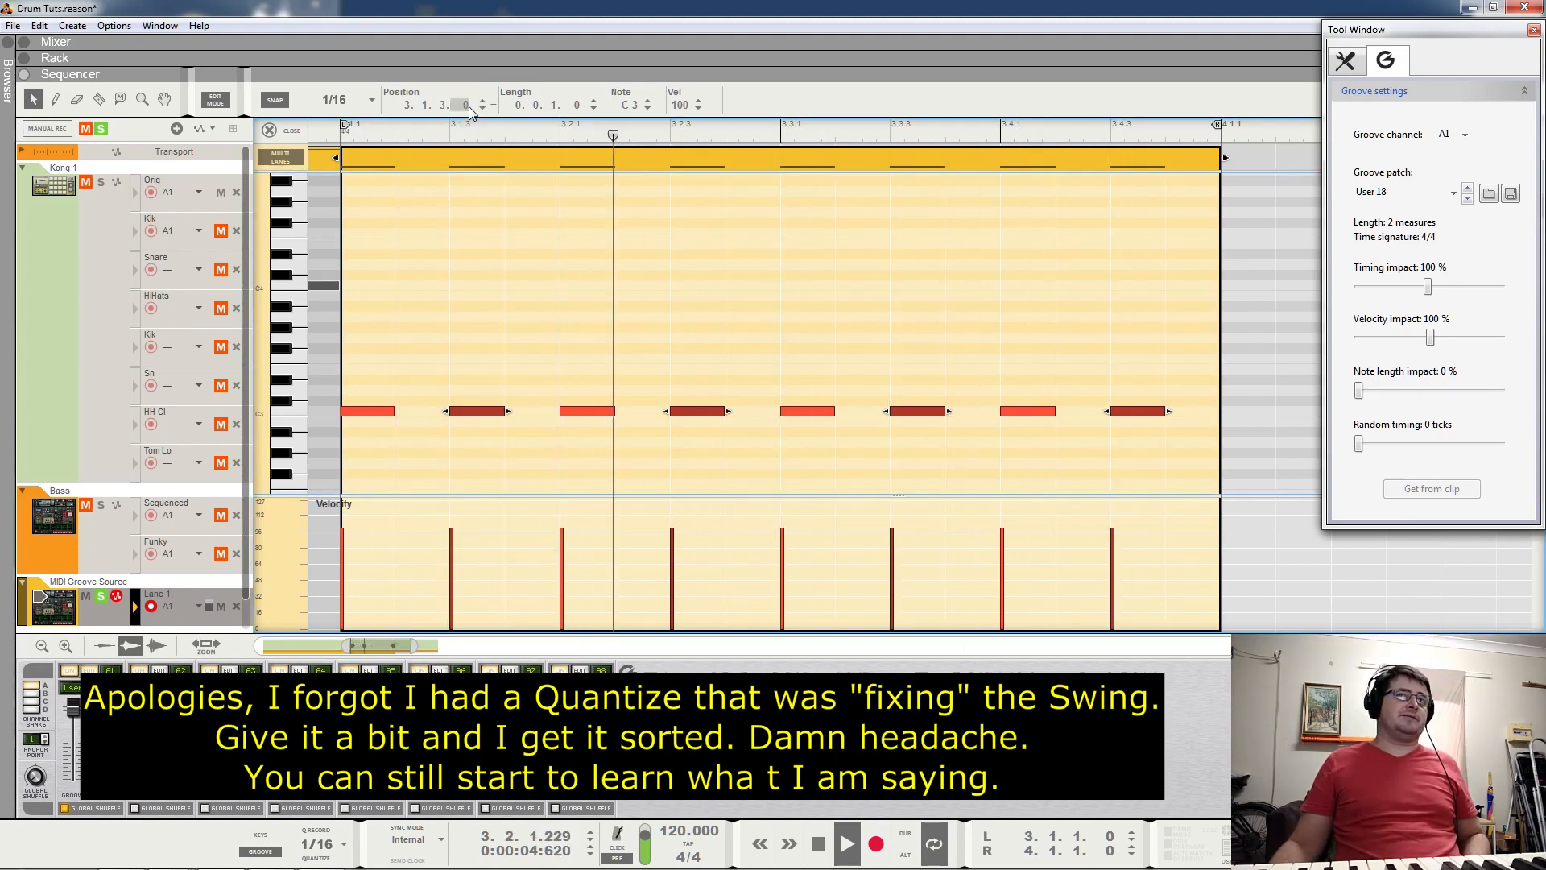
text(39)
key(Return)
text(75)
key(Return)
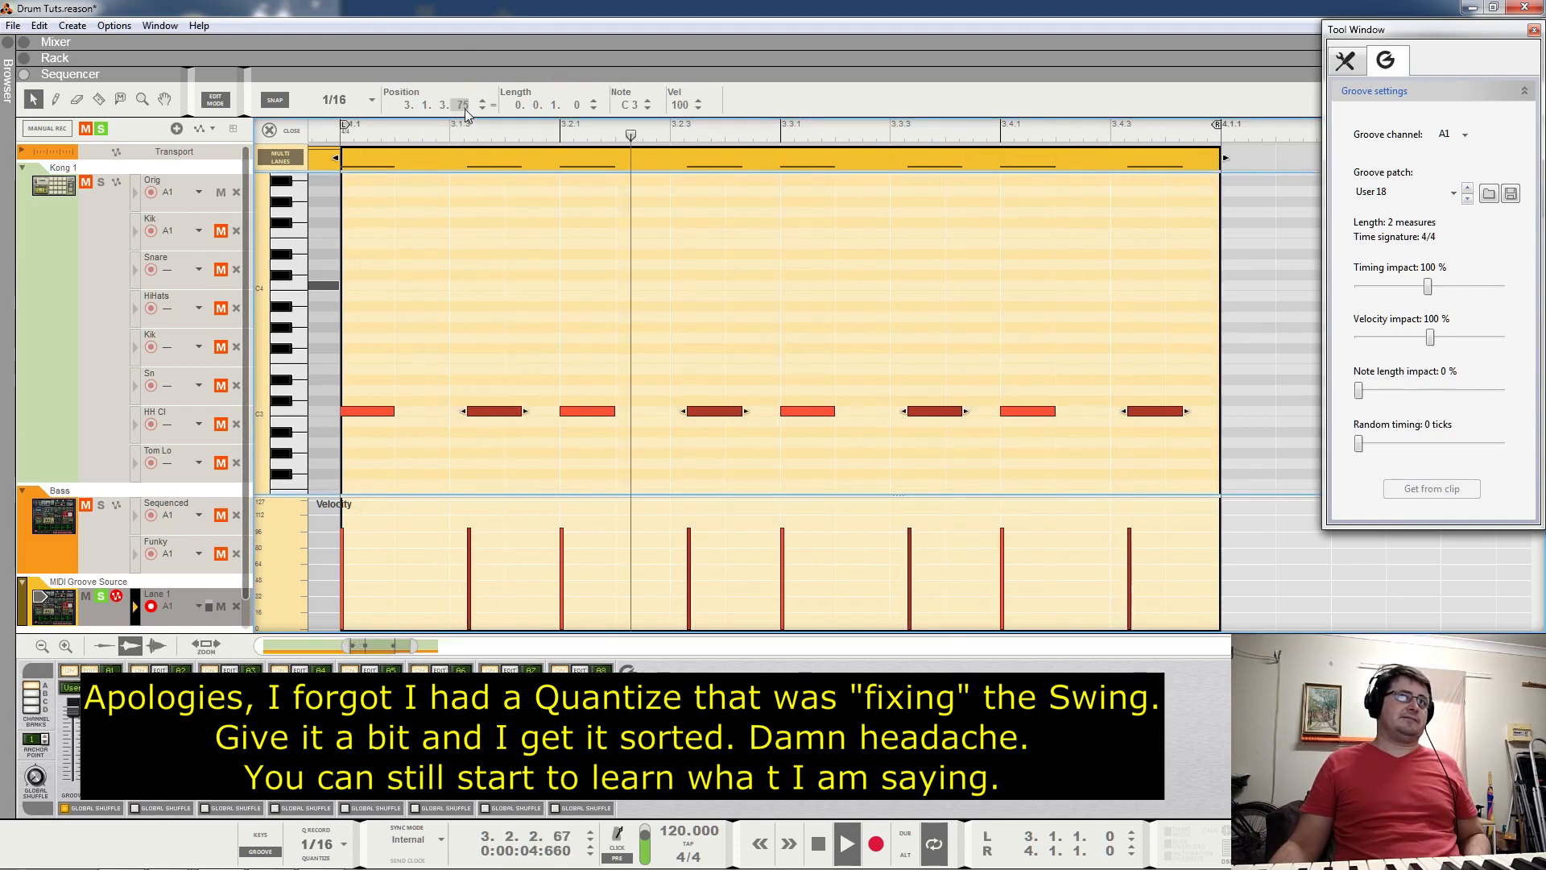
Shift the off-beat notes later to 3.1.3.105, then earlier to 3.1.2.181 and 3.1.2.113, comparing the feel in playback.
drag(465, 108, 476, 84)
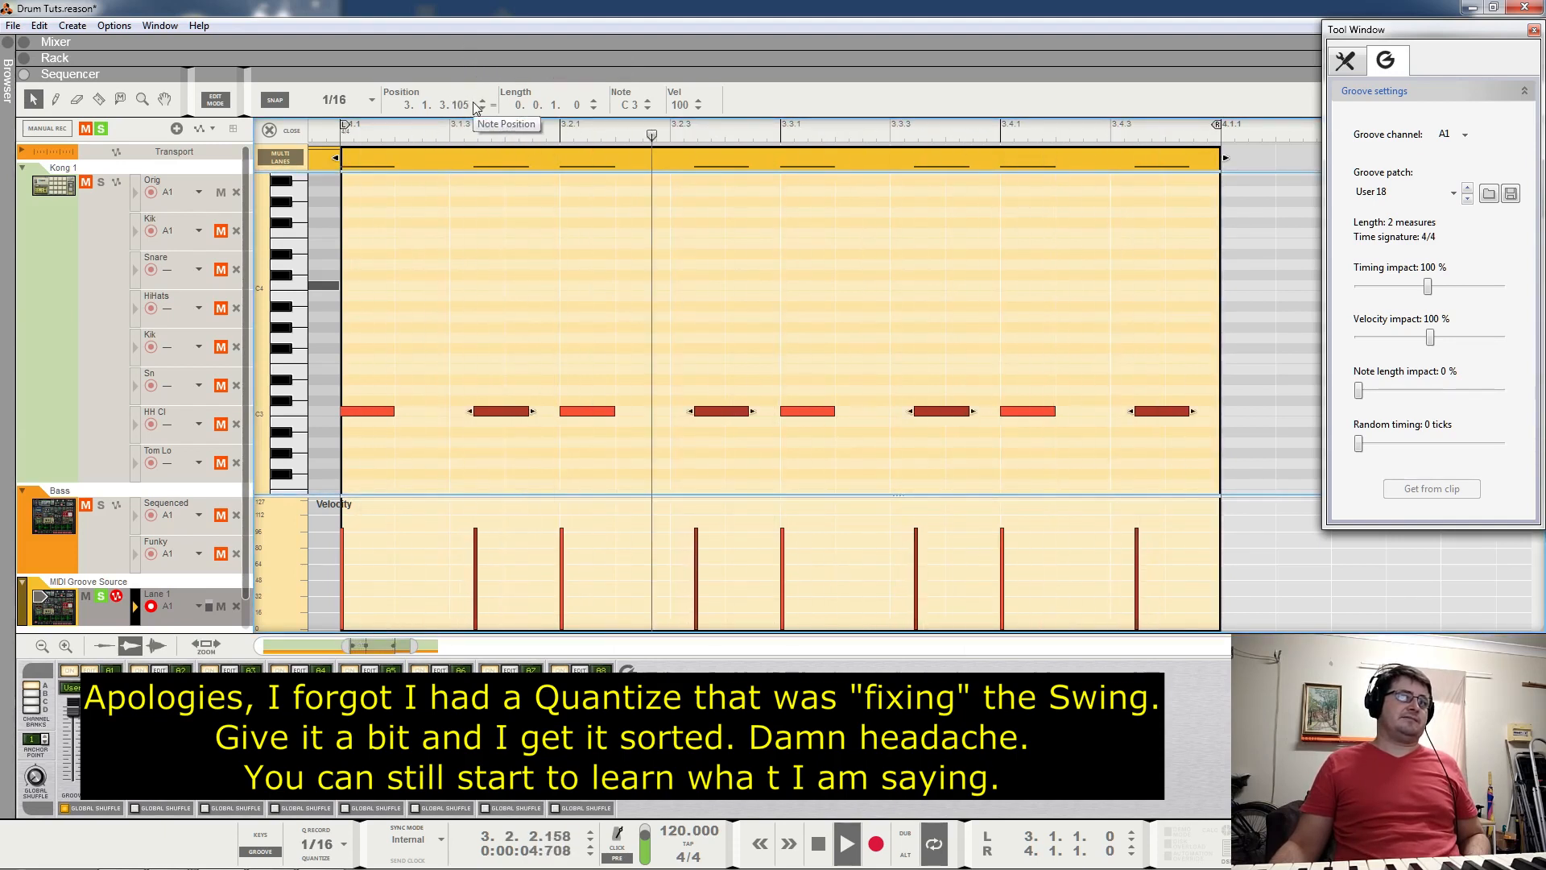
drag(457, 109, 461, 214)
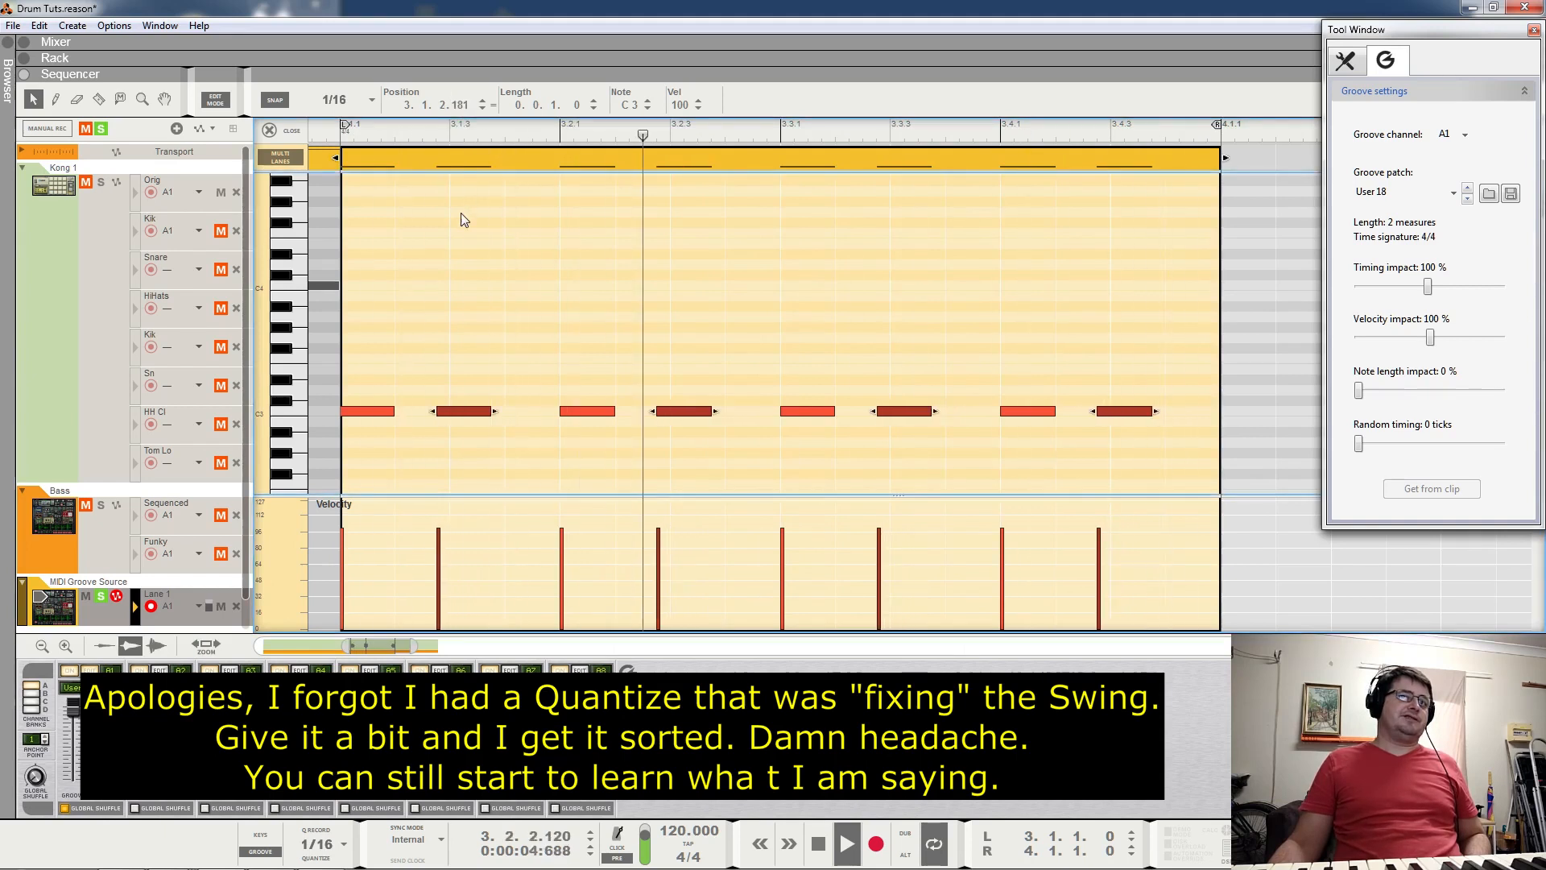
drag(461, 110, 457, 155)
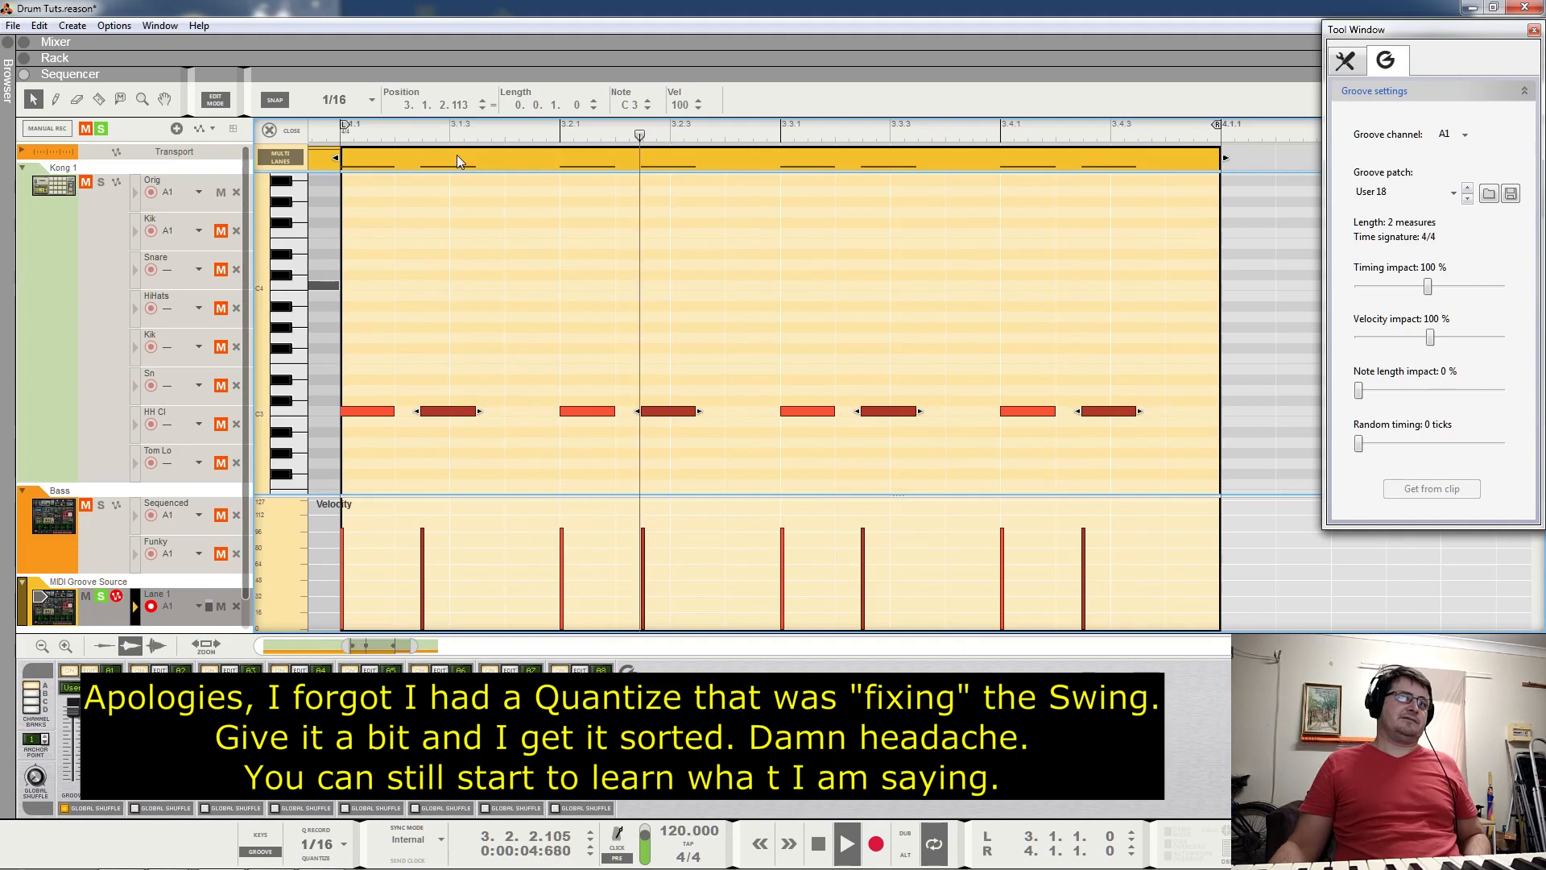
Set the MIDI Groove Source lane's groove to No Channel and select its clip.
click(173, 606)
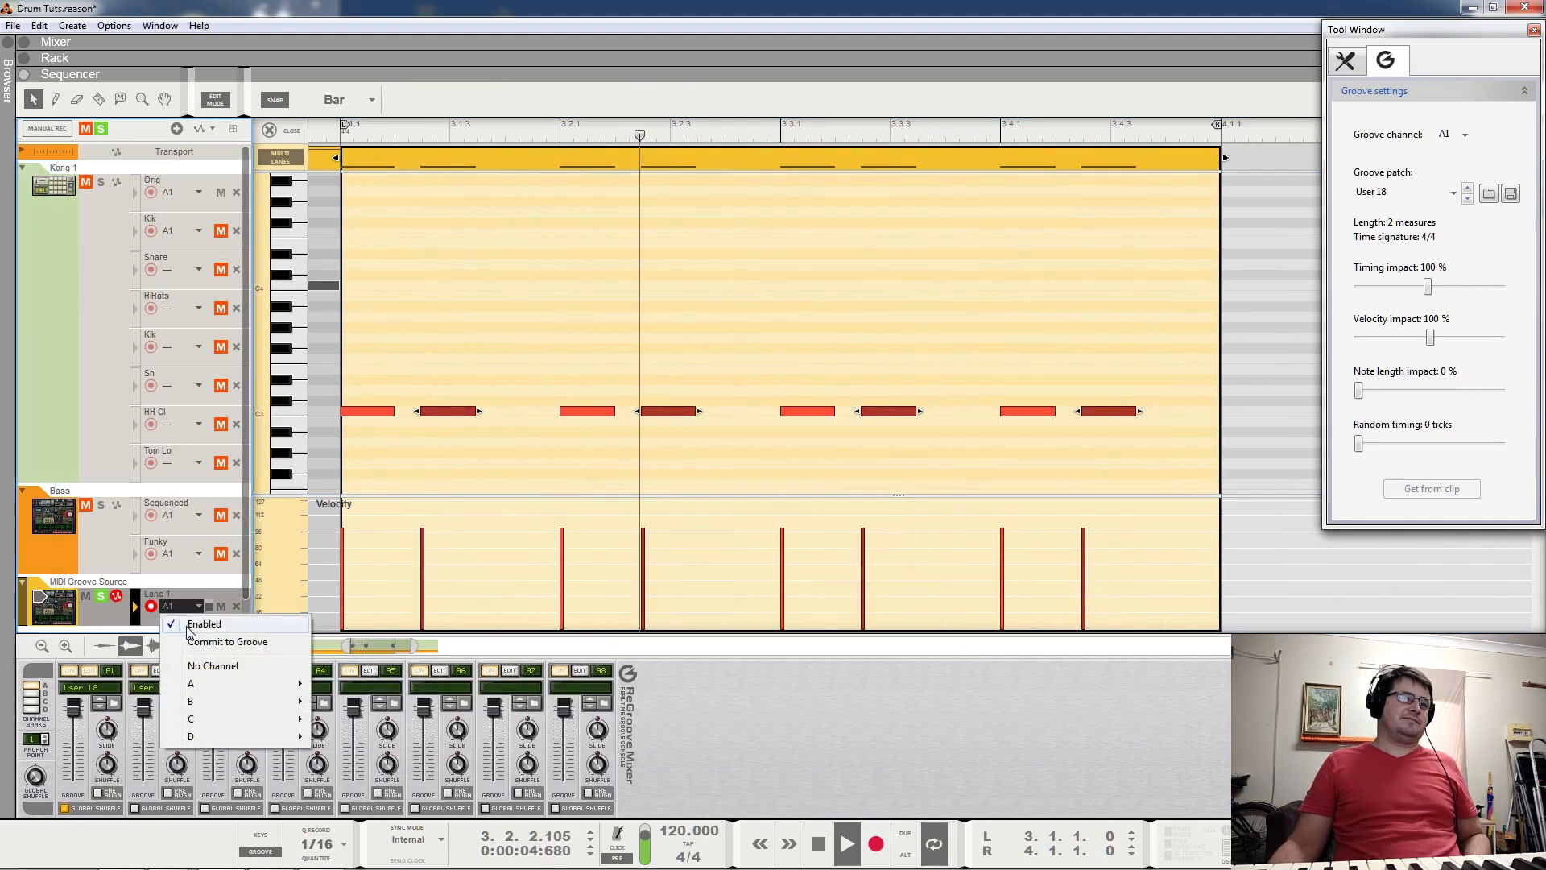
click(212, 665)
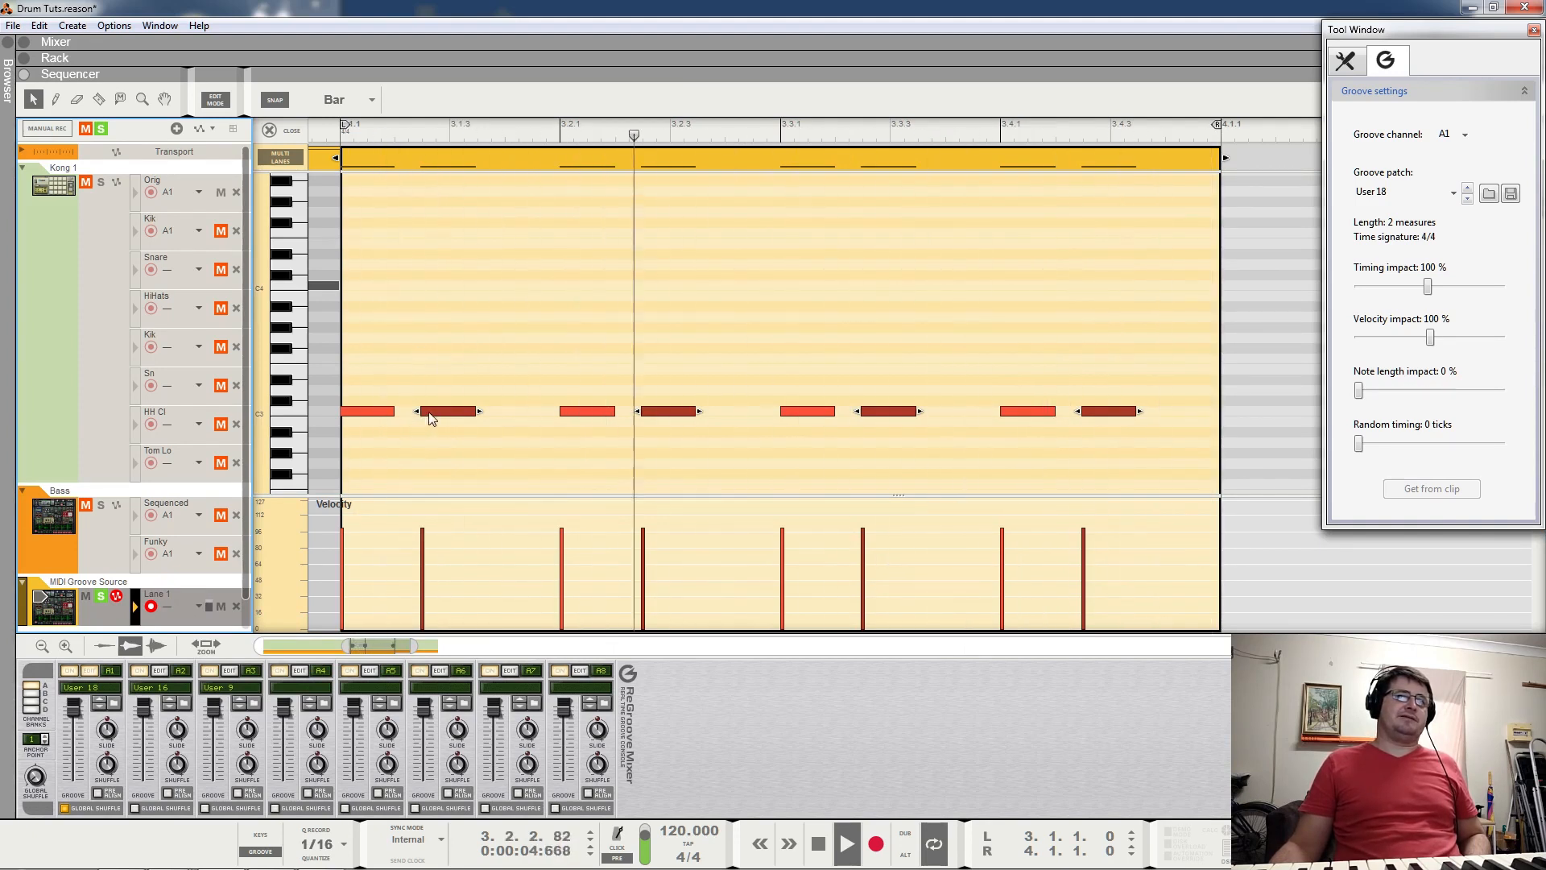
click(486, 167)
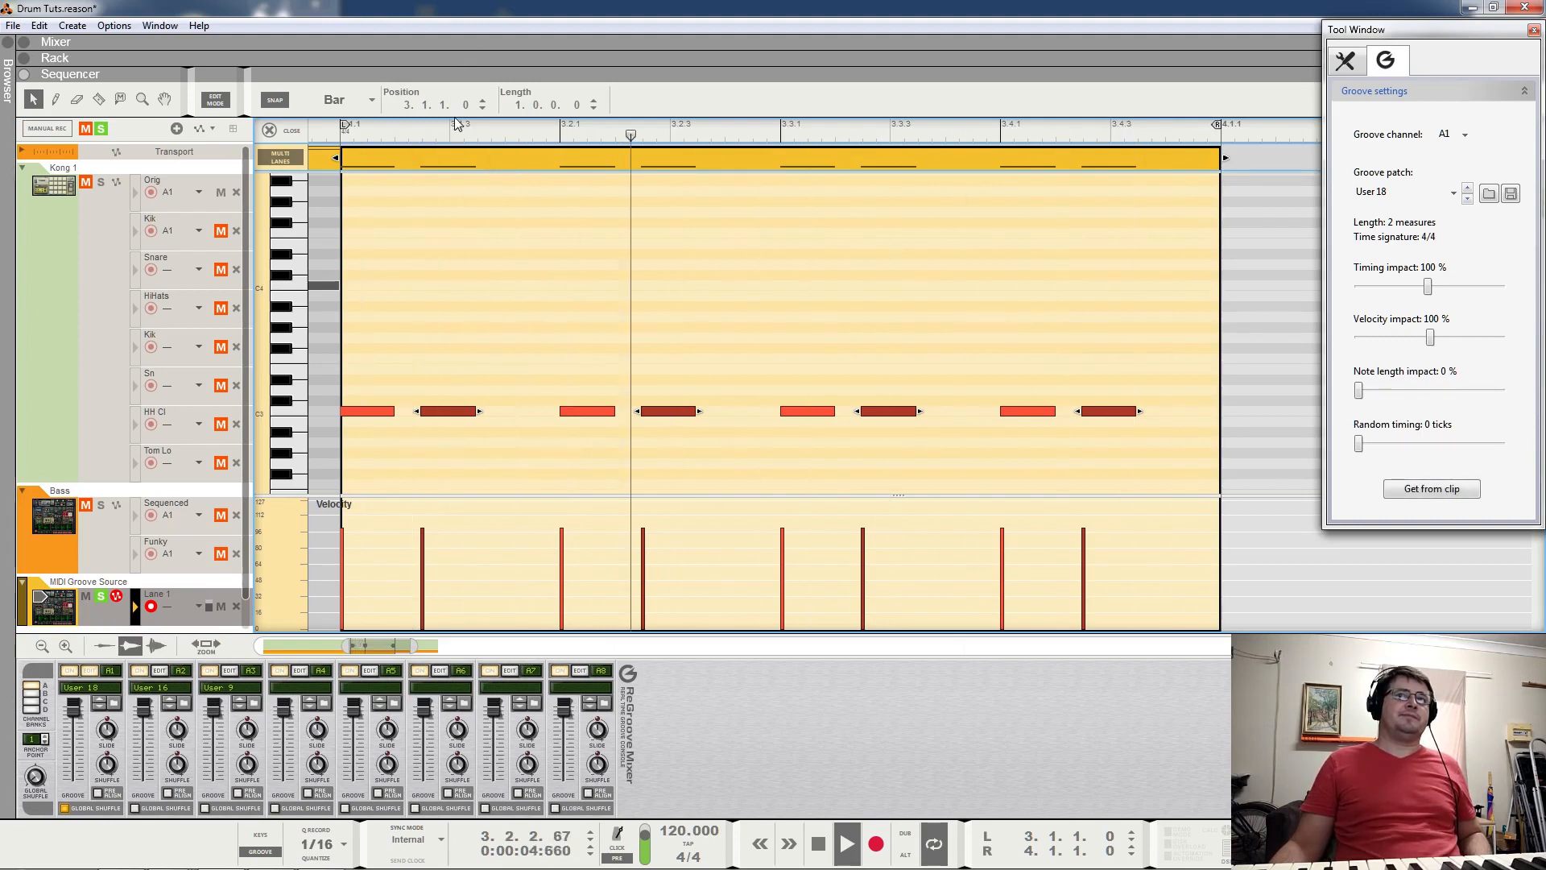
Reselect the four off-beat notes and set their tick offset to 0, placing the first at 3.1.2.0.
click(445, 412)
shift+click(674, 411)
shift+click(900, 412)
shift+click(1110, 412)
double_click(461, 105)
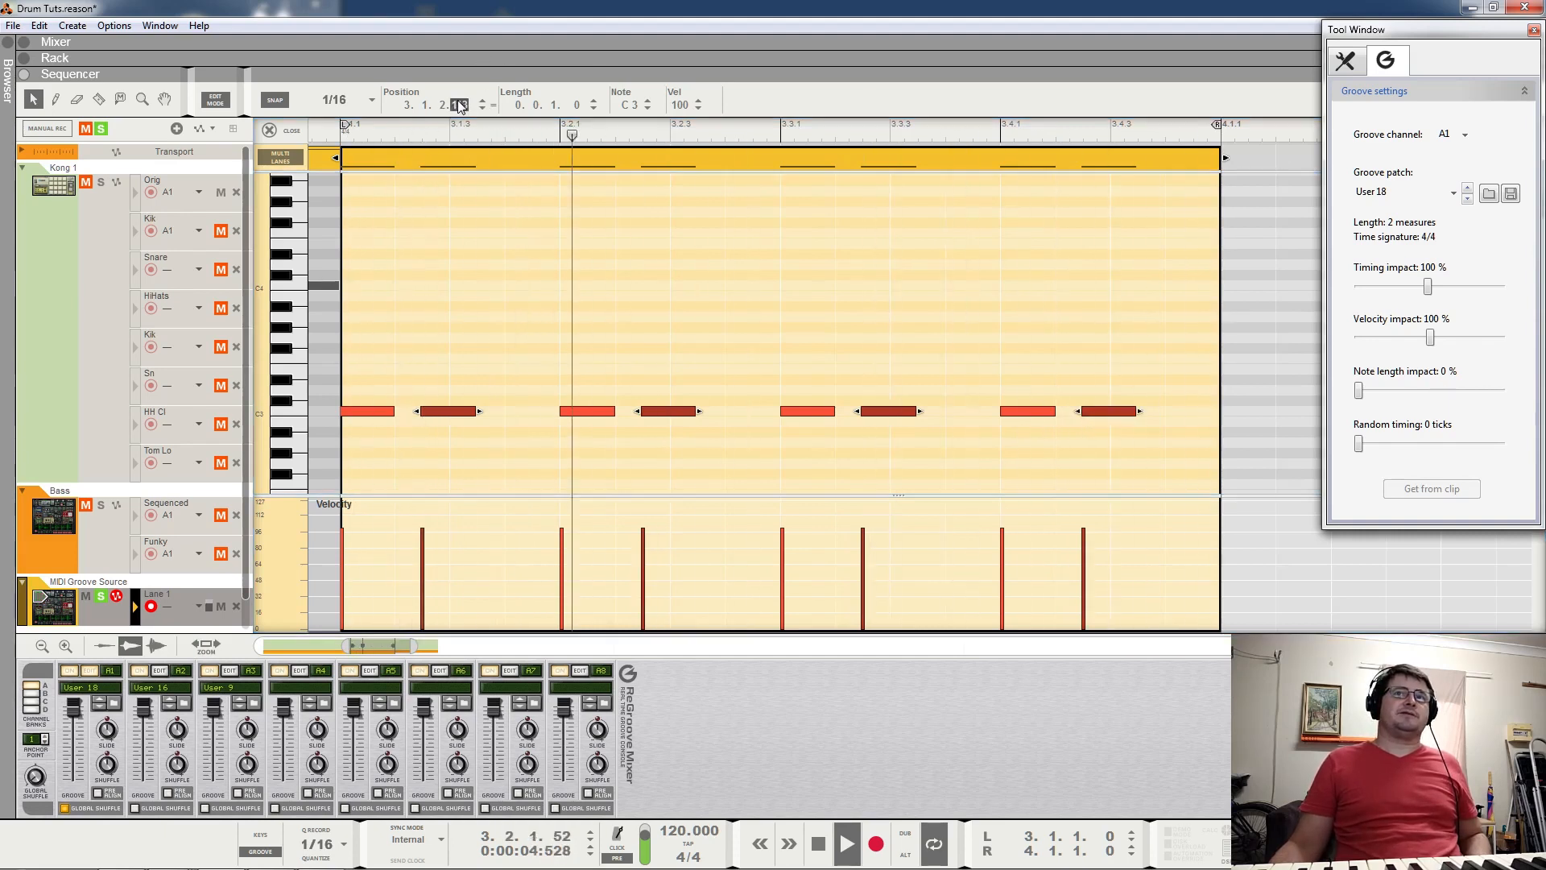
text(0)
key(Return)
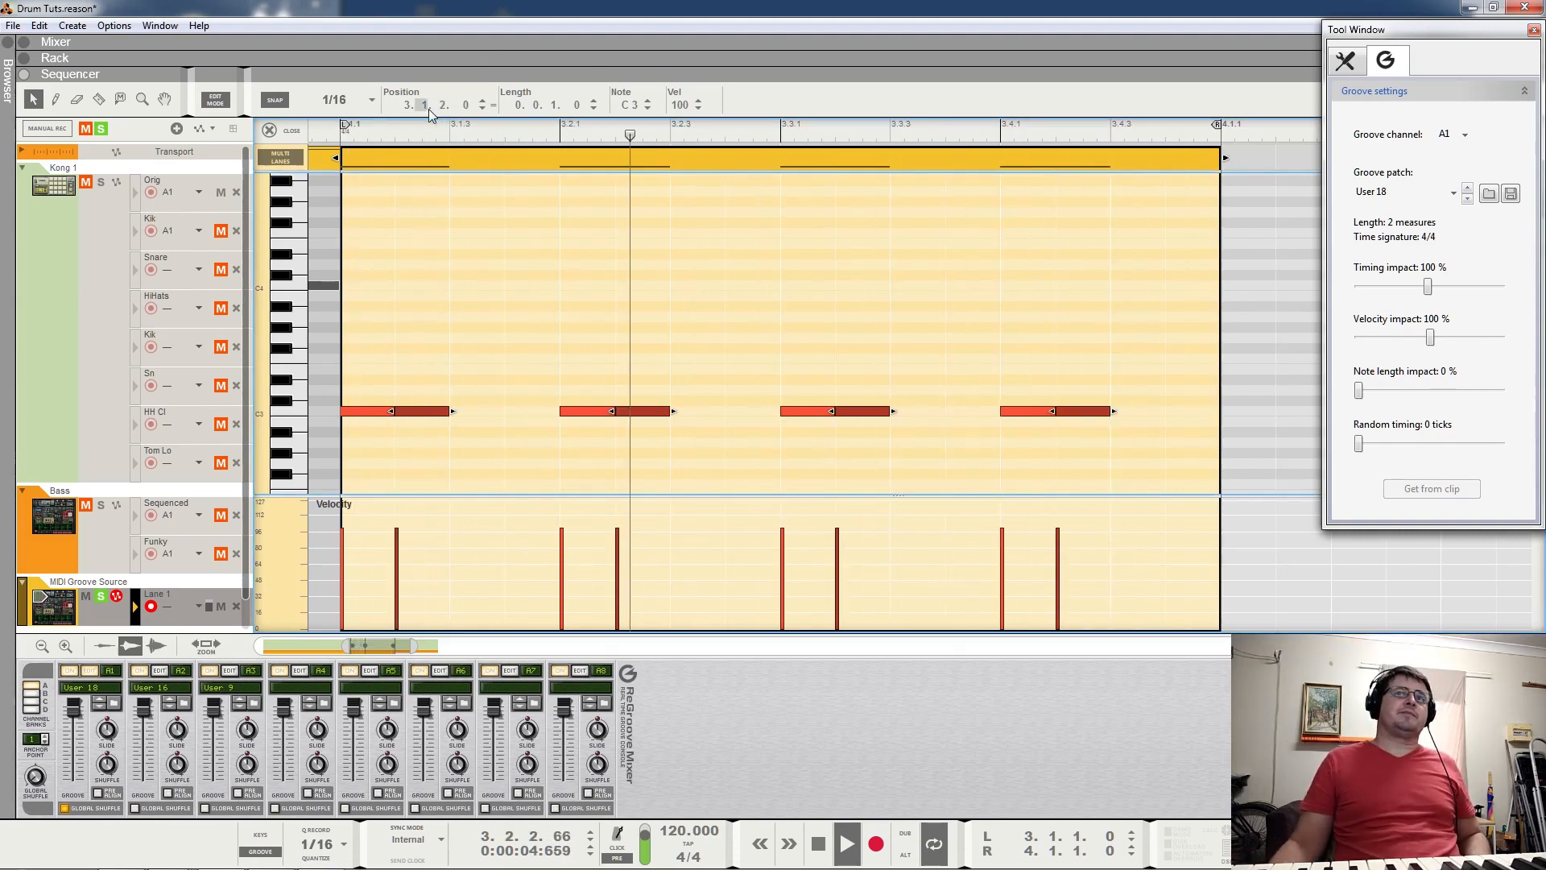
Move the off-beat notes into the 3.1.3 range, on to 3.1.4.25 and back to 3.1.2.180, listening to each swing amount.
mouse_move(442, 105)
mouse_down()
mouse_move(473, 85)
mouse_move(464, 105)
mouse_up()
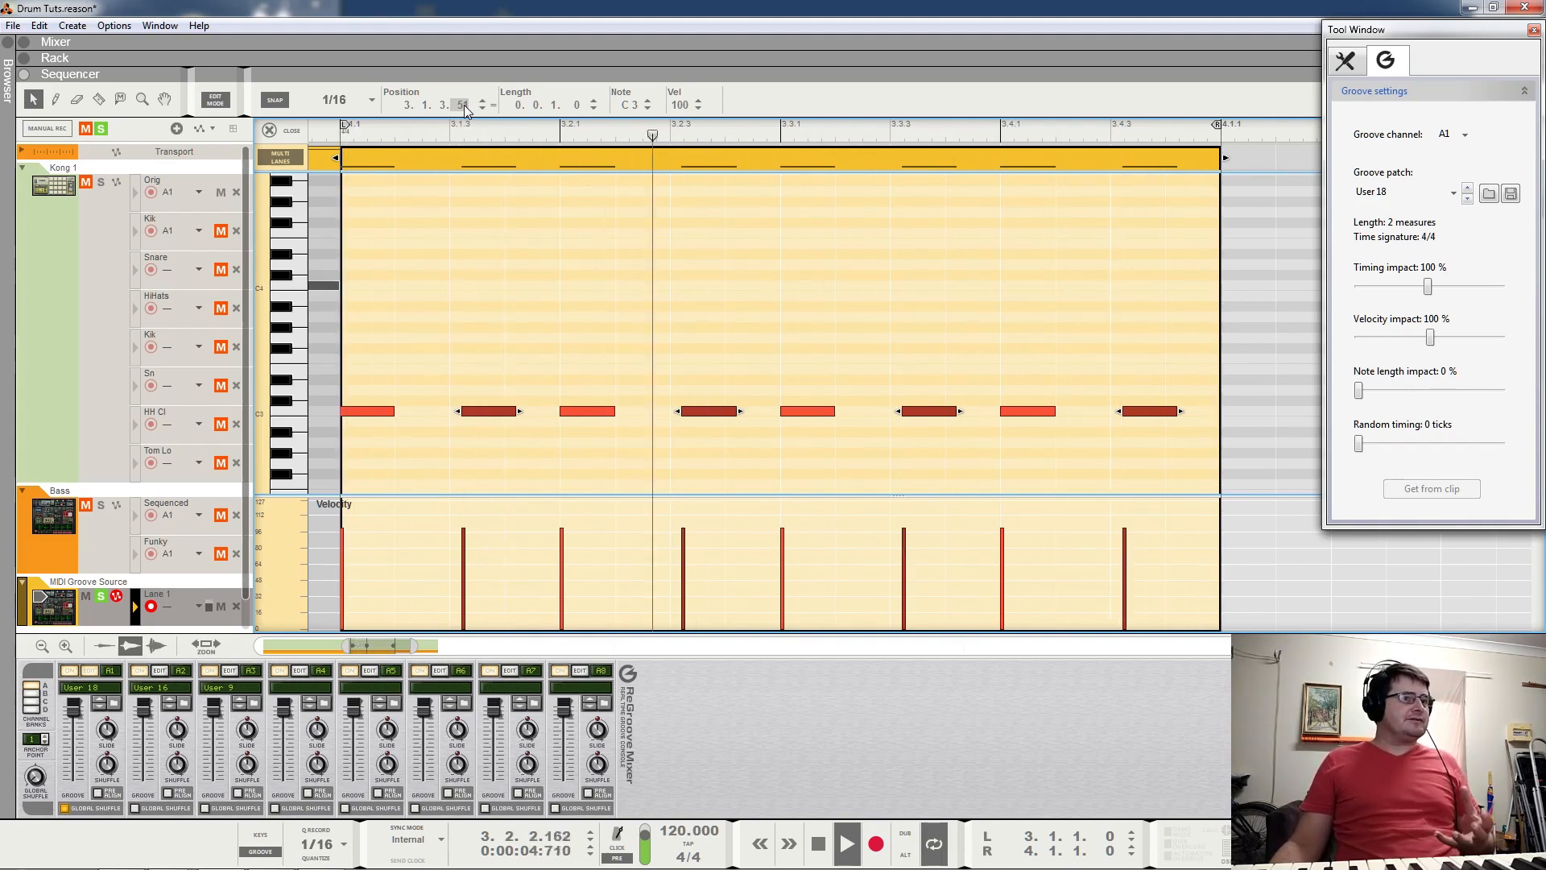
drag(463, 105, 480, 6)
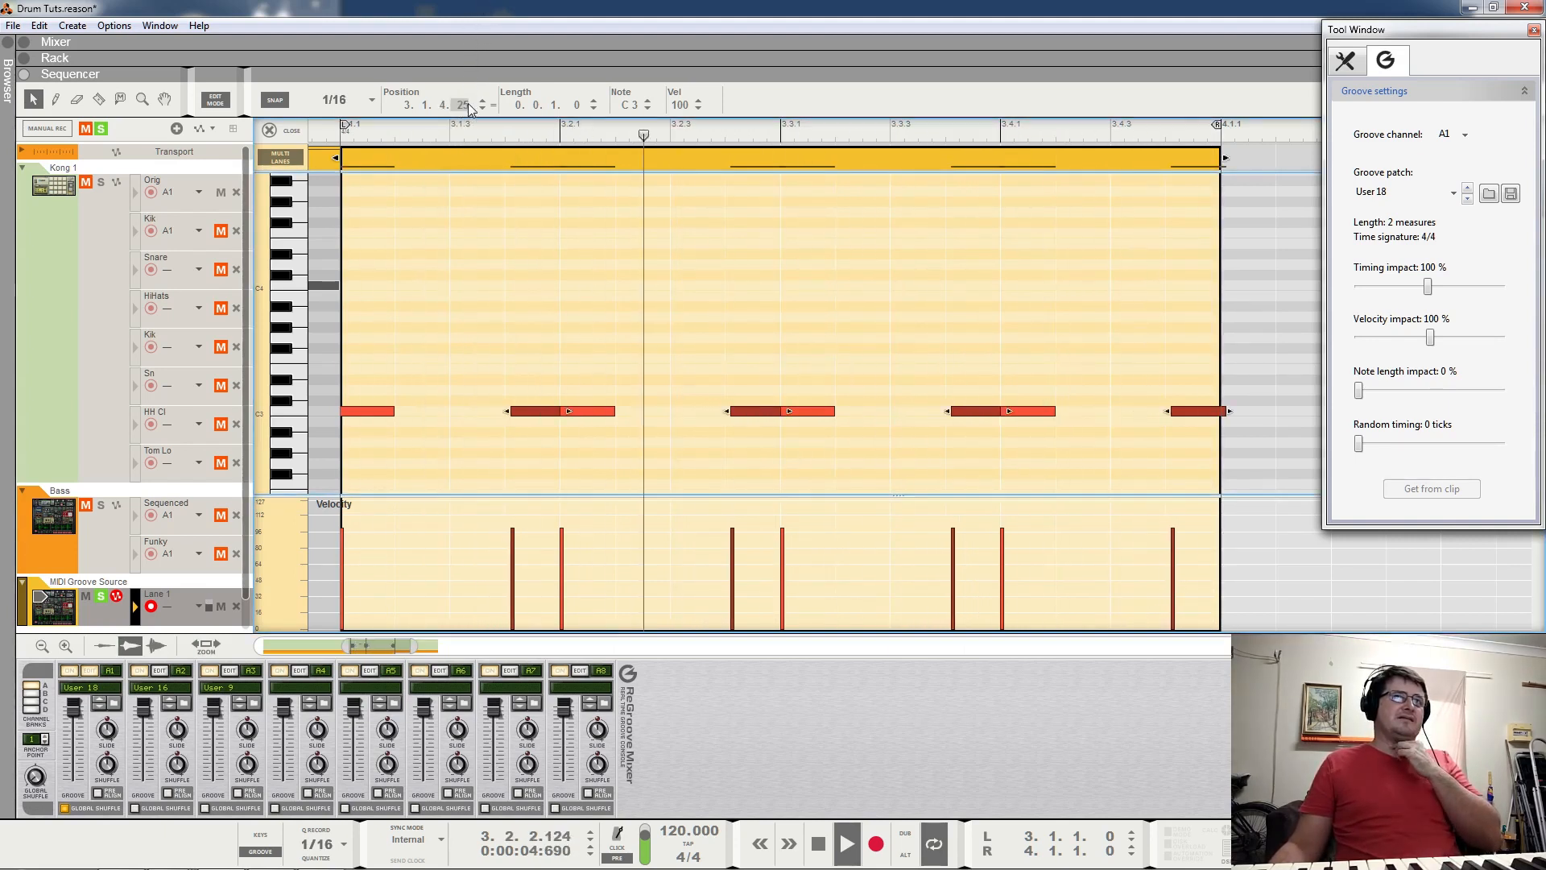
drag(469, 112, 404, 369)
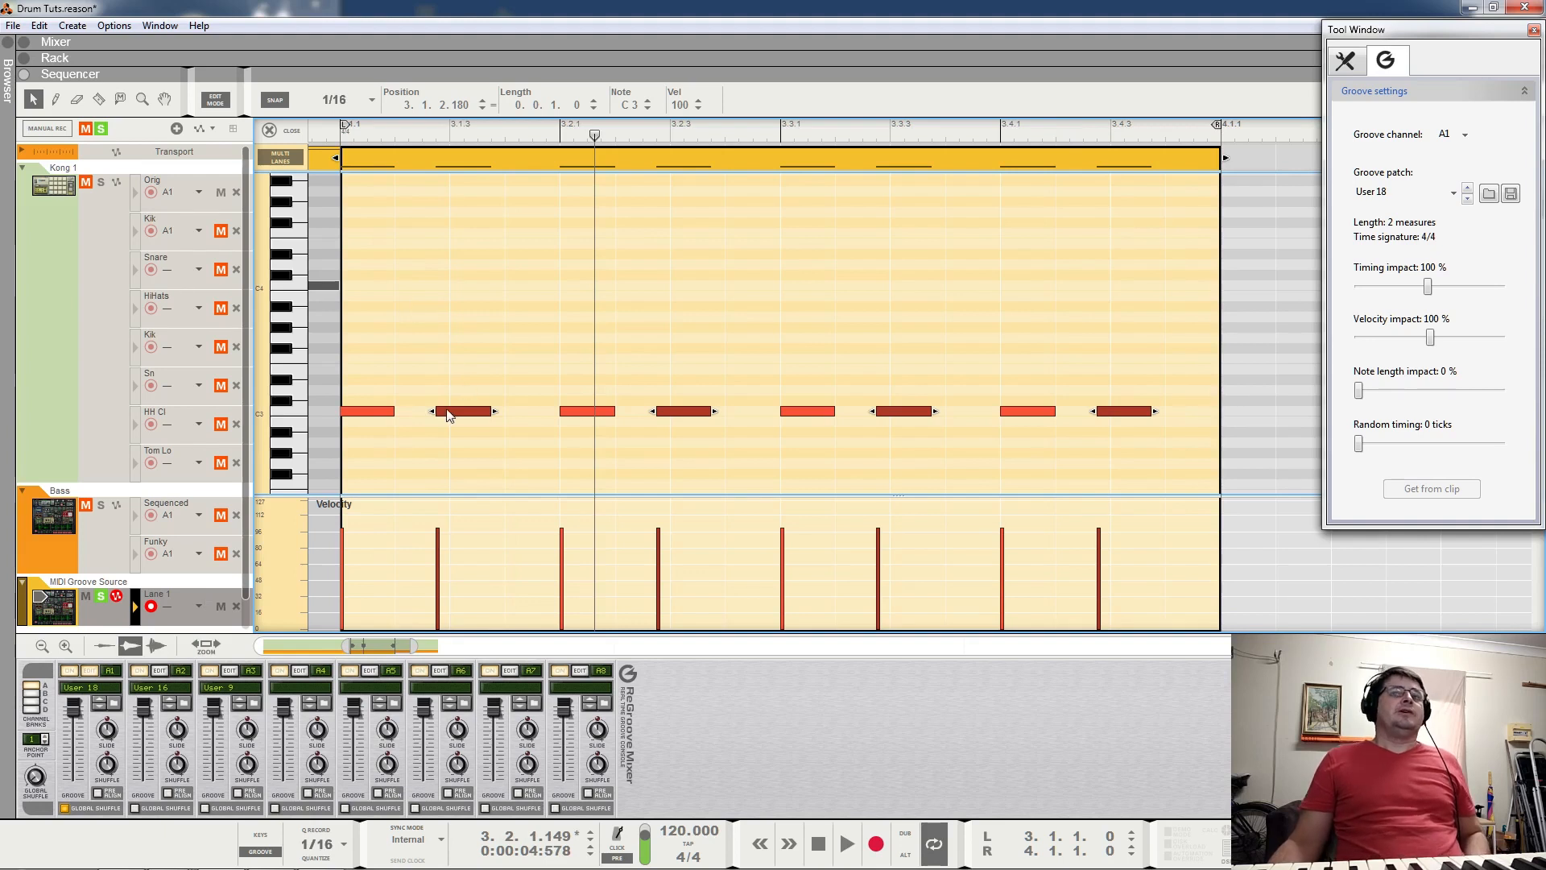
Delete the one-bar demonstration clip at bar 3 on the MIDI Groove Source lane.
drag(454, 411, 470, 412)
click(1191, 161)
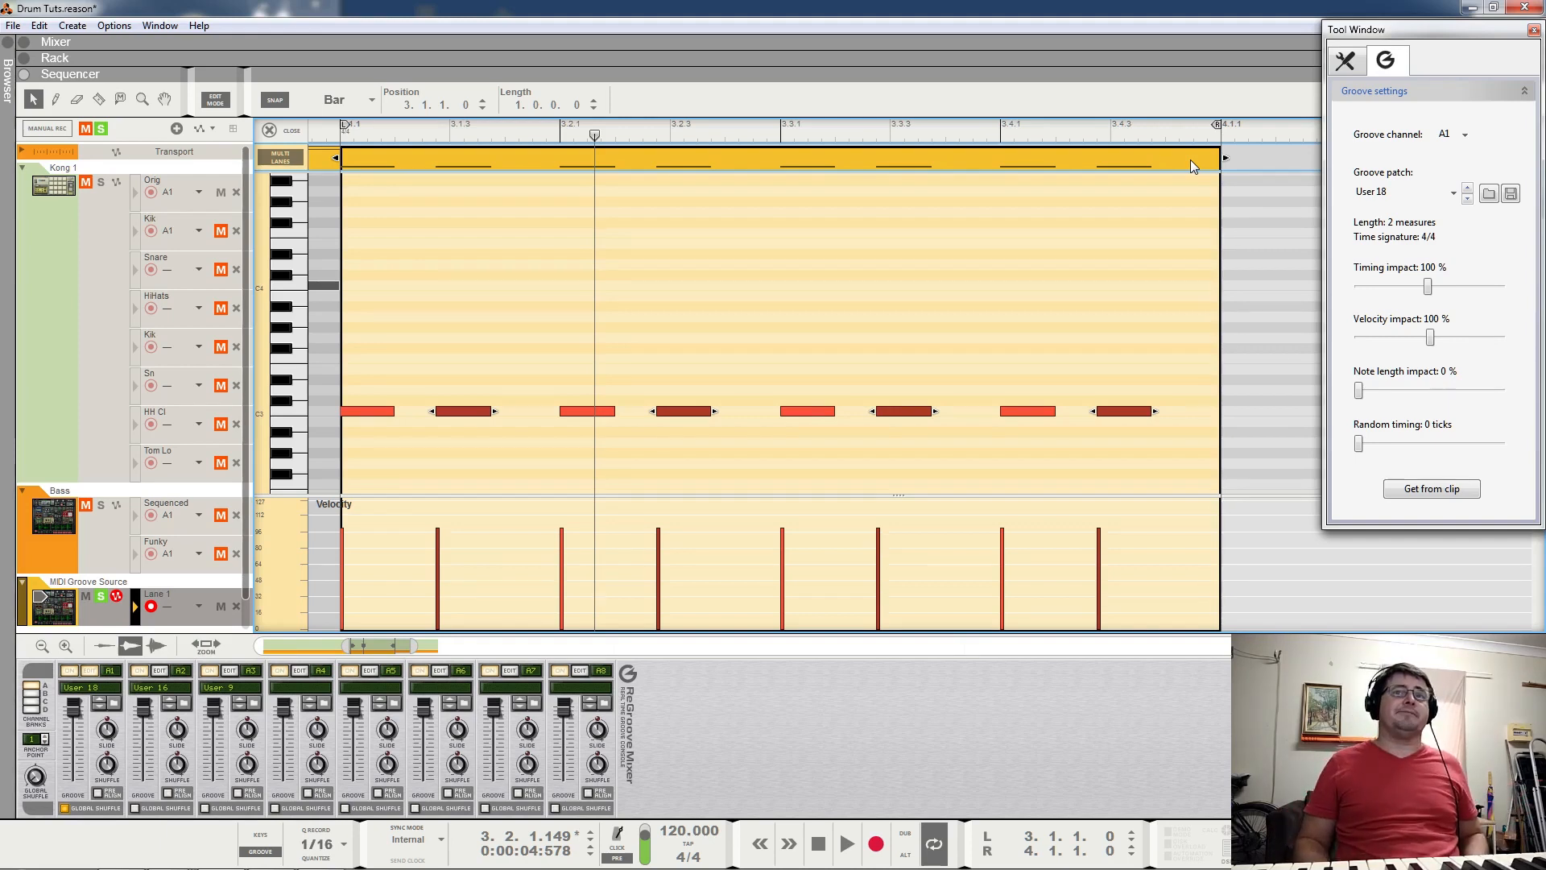
key(Delete)
Clear all solos and play the full arrangement from bar 1.
click(103, 129)
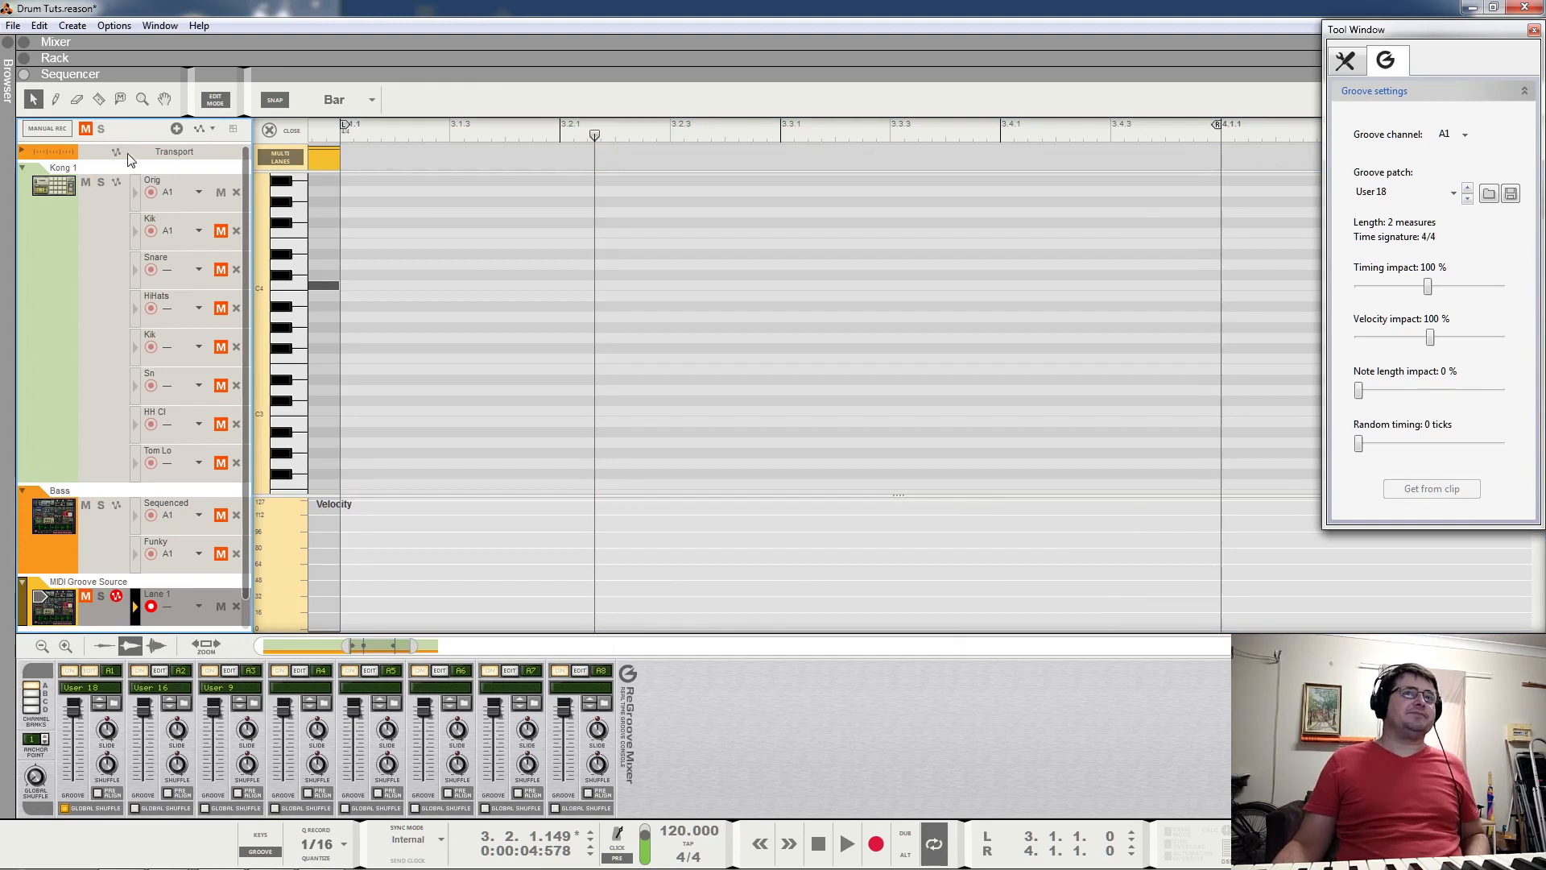
click(284, 127)
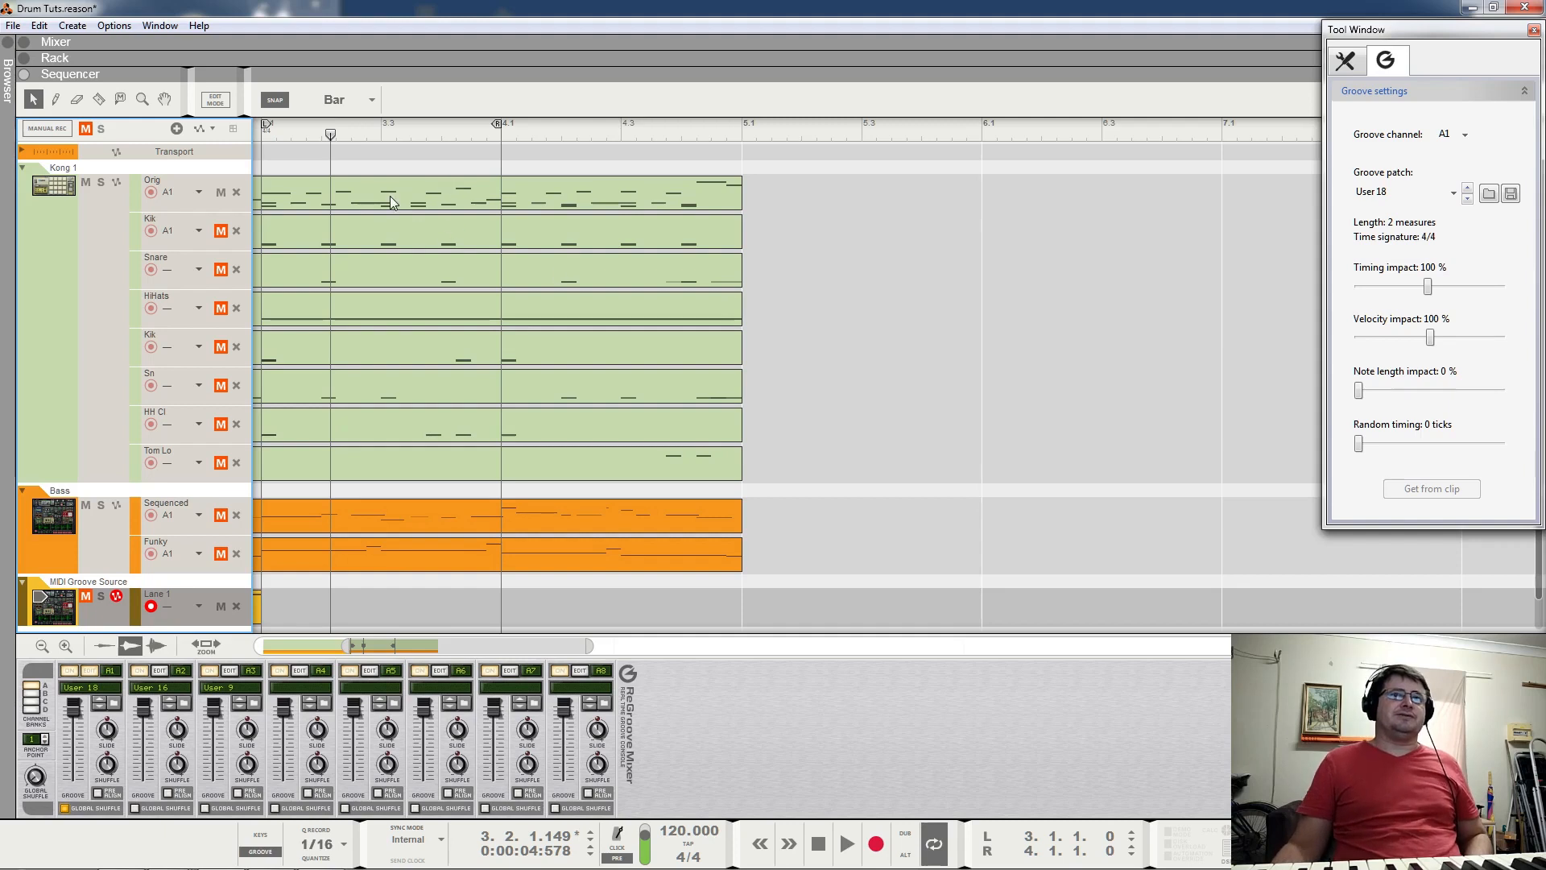
drag(400, 646, 310, 646)
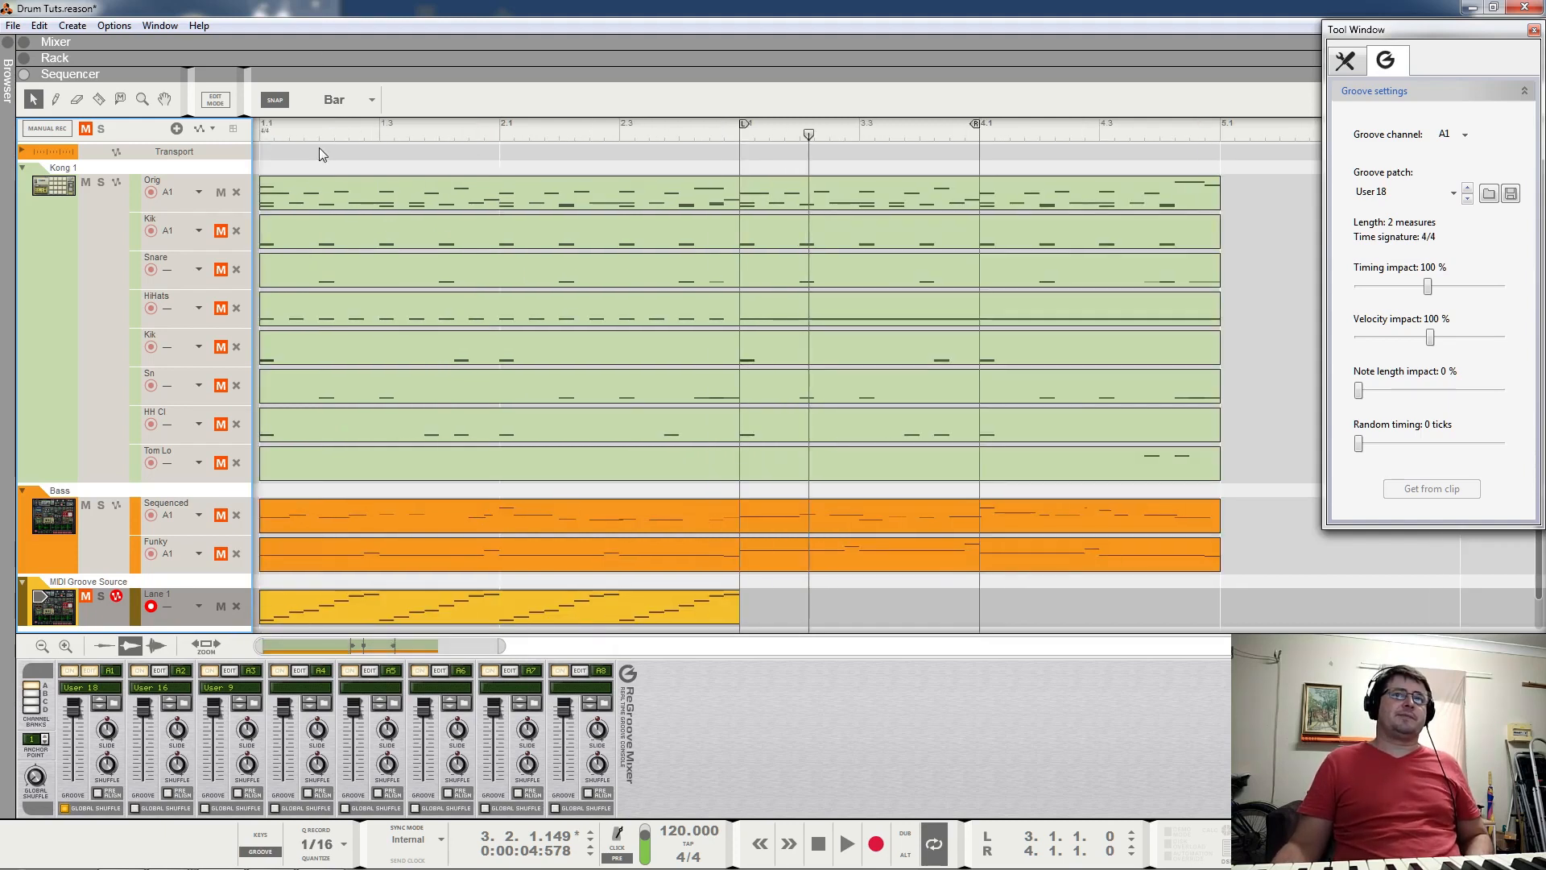
click(273, 127)
key(space)
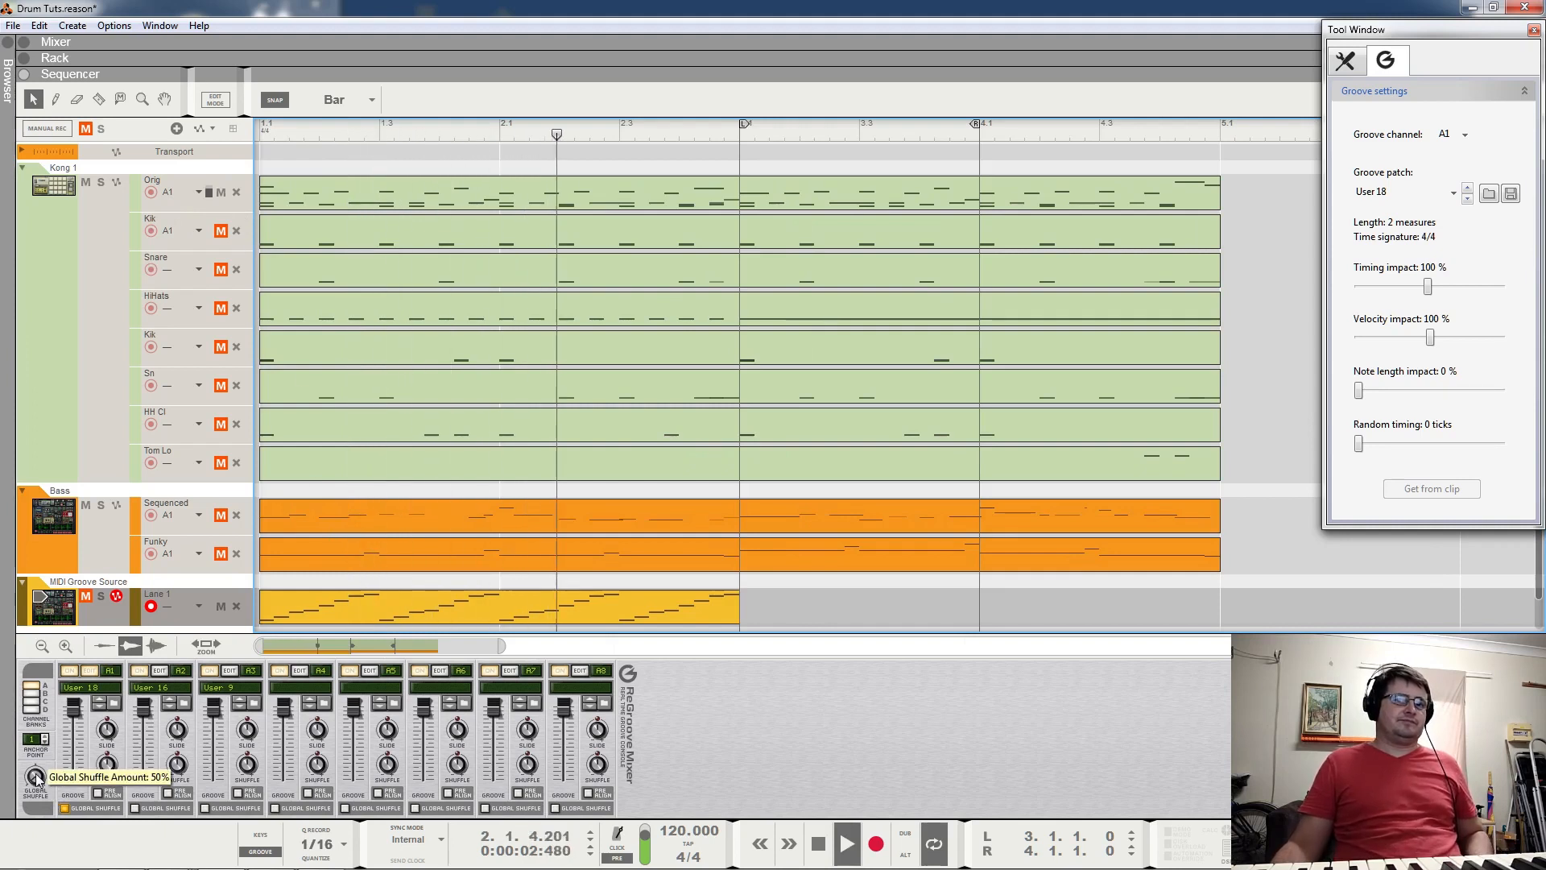
Raise the ReGroove Mixer's Global Shuffle to 67% and listen to its effect on the drums.
drag(47, 739, 63, 644)
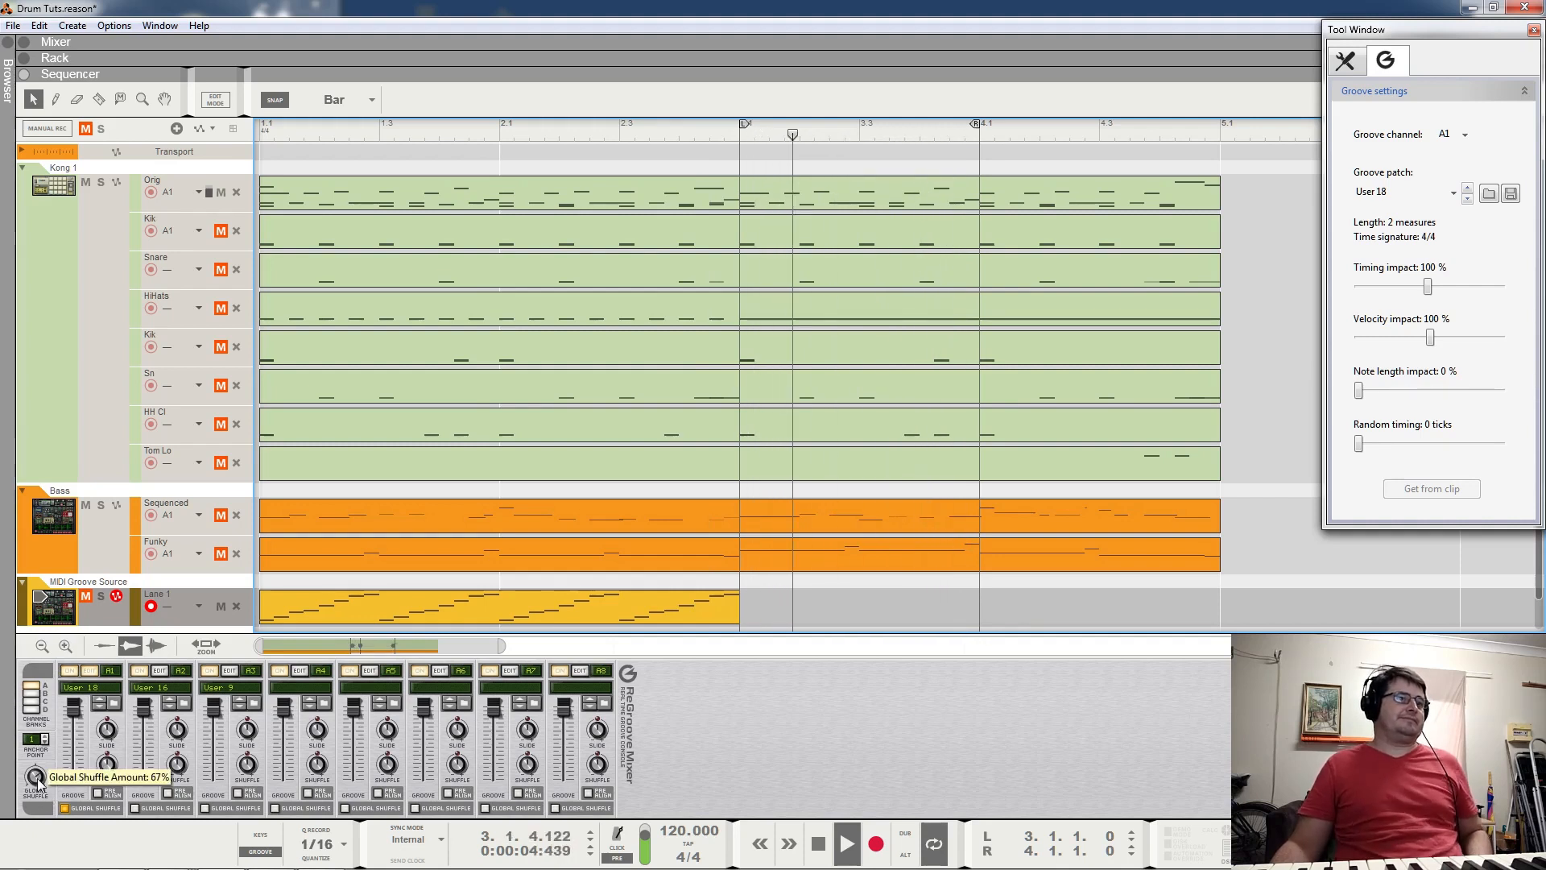
drag(39, 780, 72, 707)
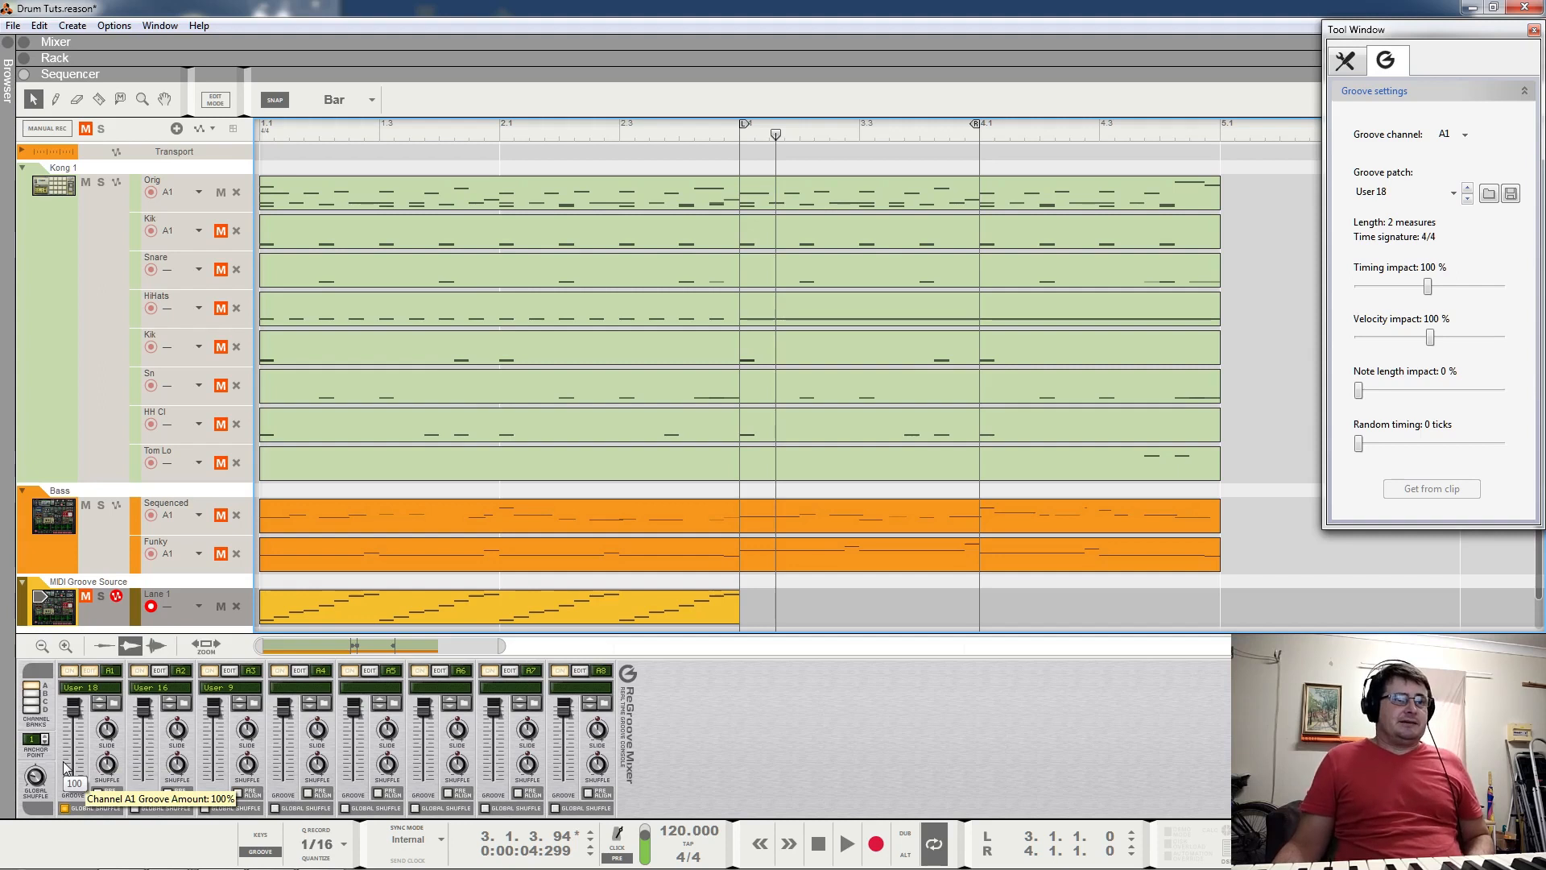
key(space)
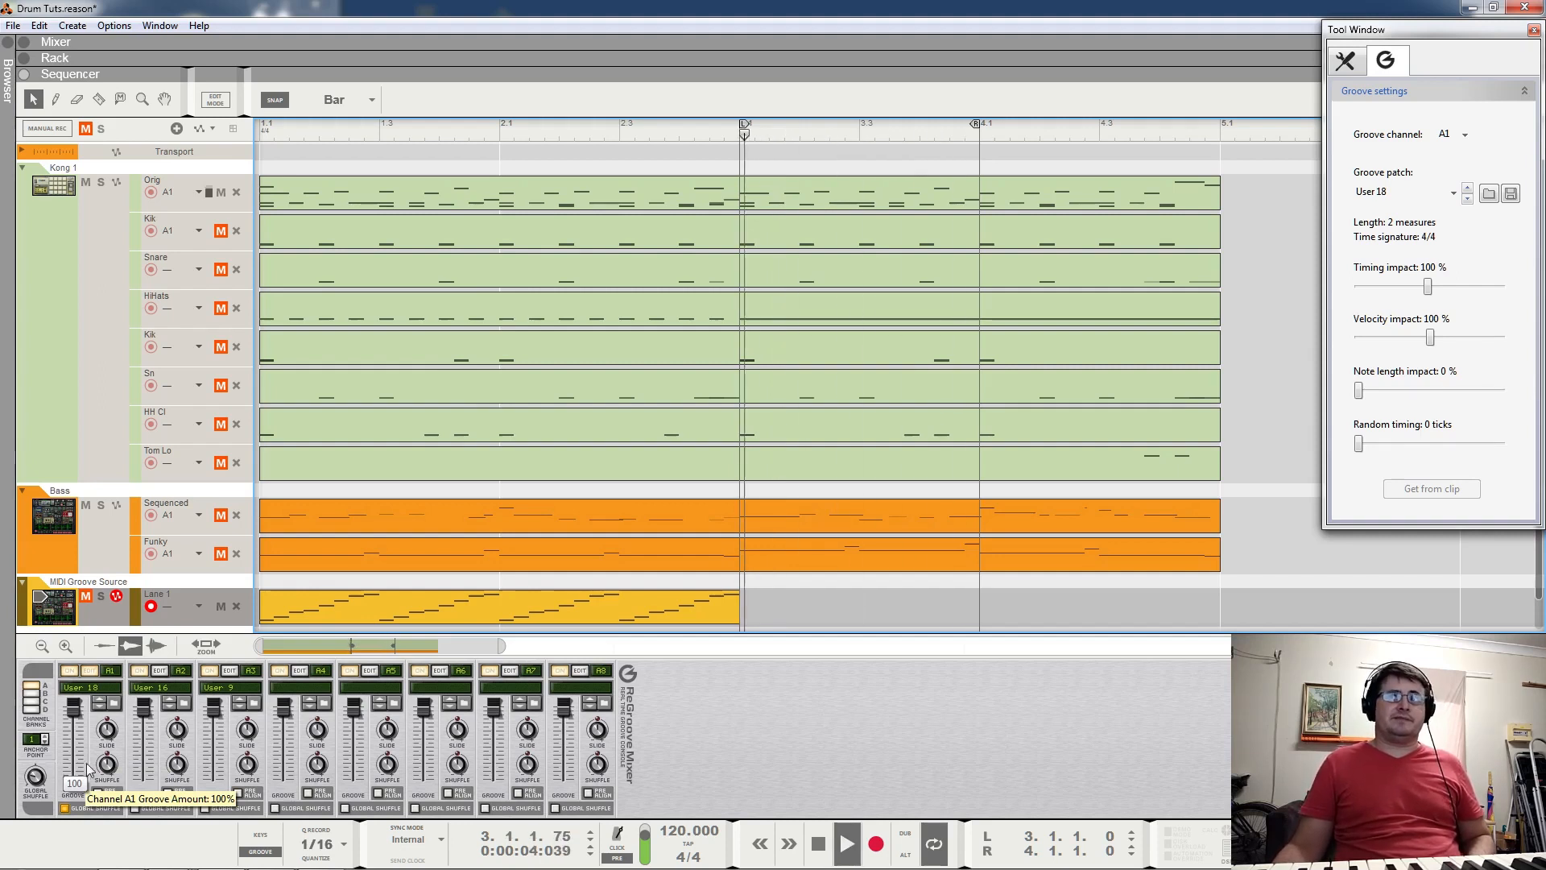
key(space)
Set the loop from bar 1 to bar 5 and play it with the Bass track's Sequenced lane unmuted.
drag(745, 130, 199, 112)
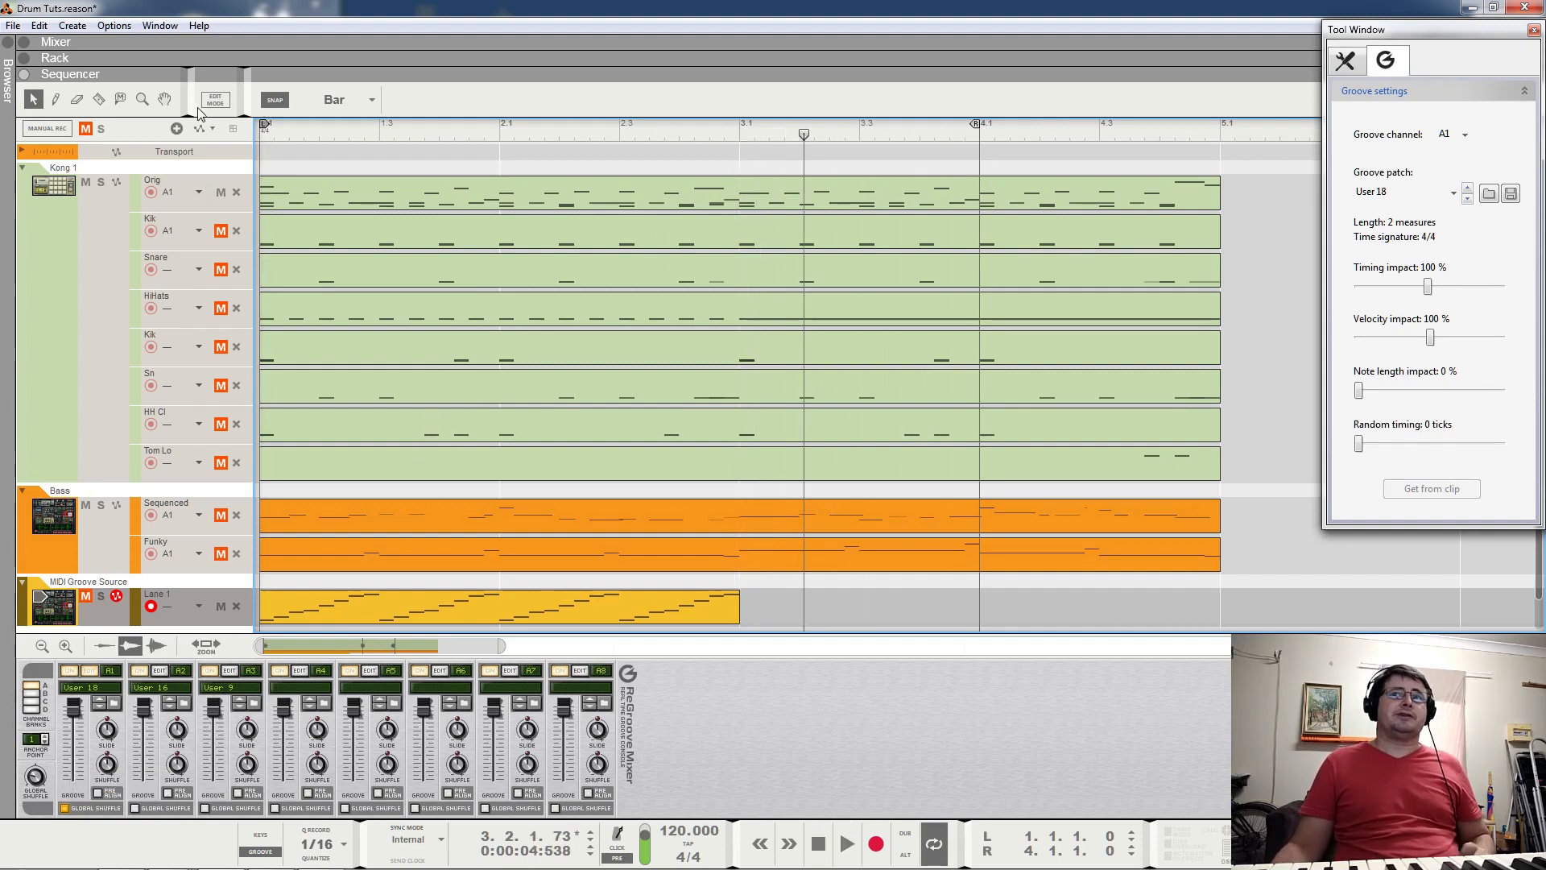
drag(980, 126, 1213, 155)
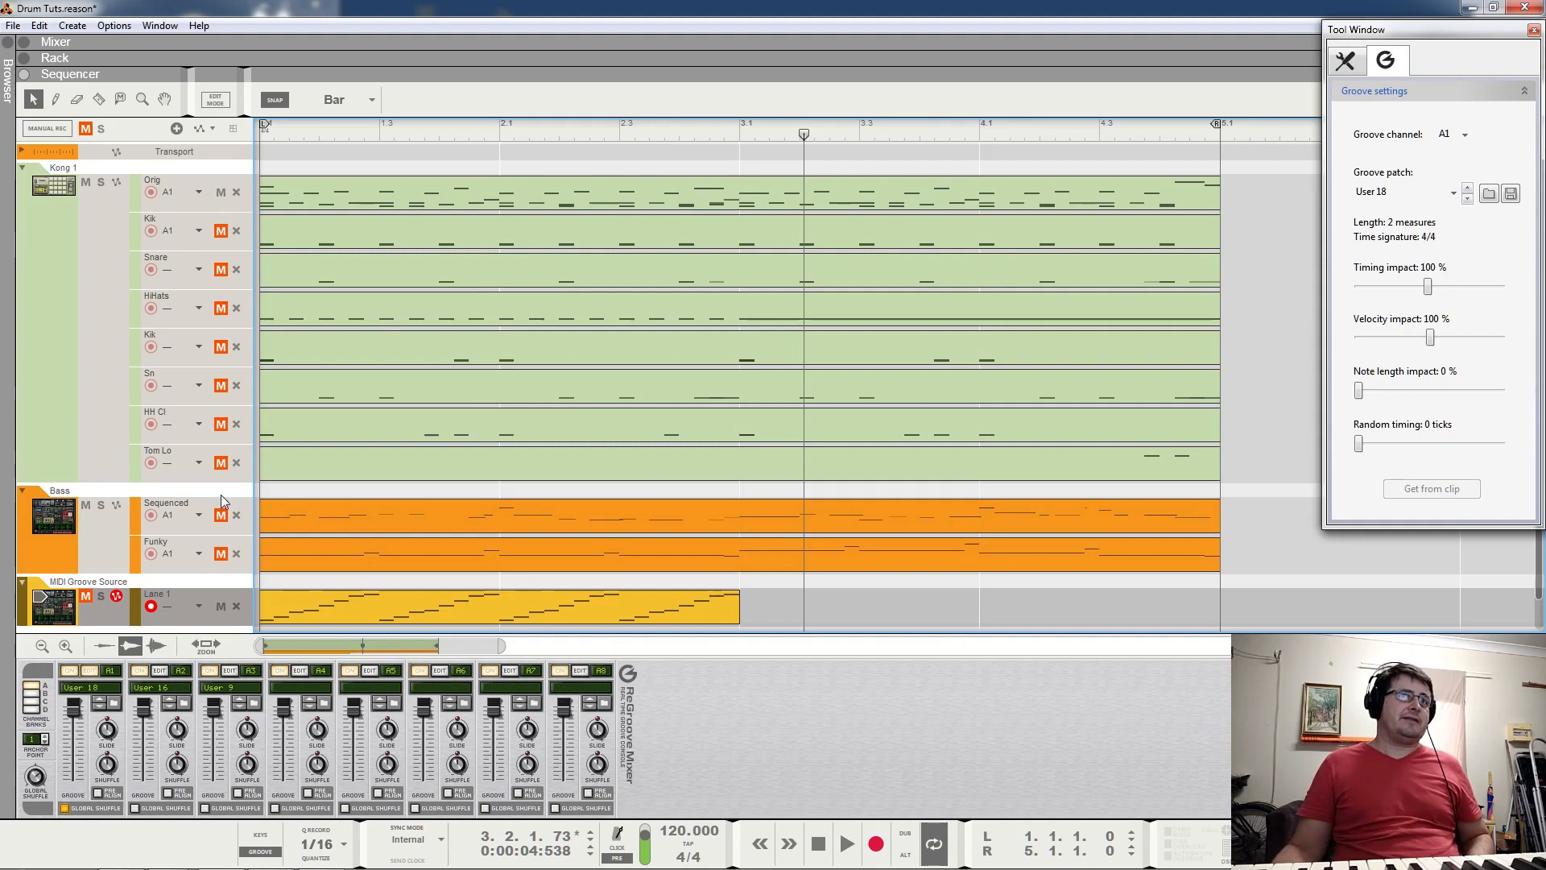
click(219, 519)
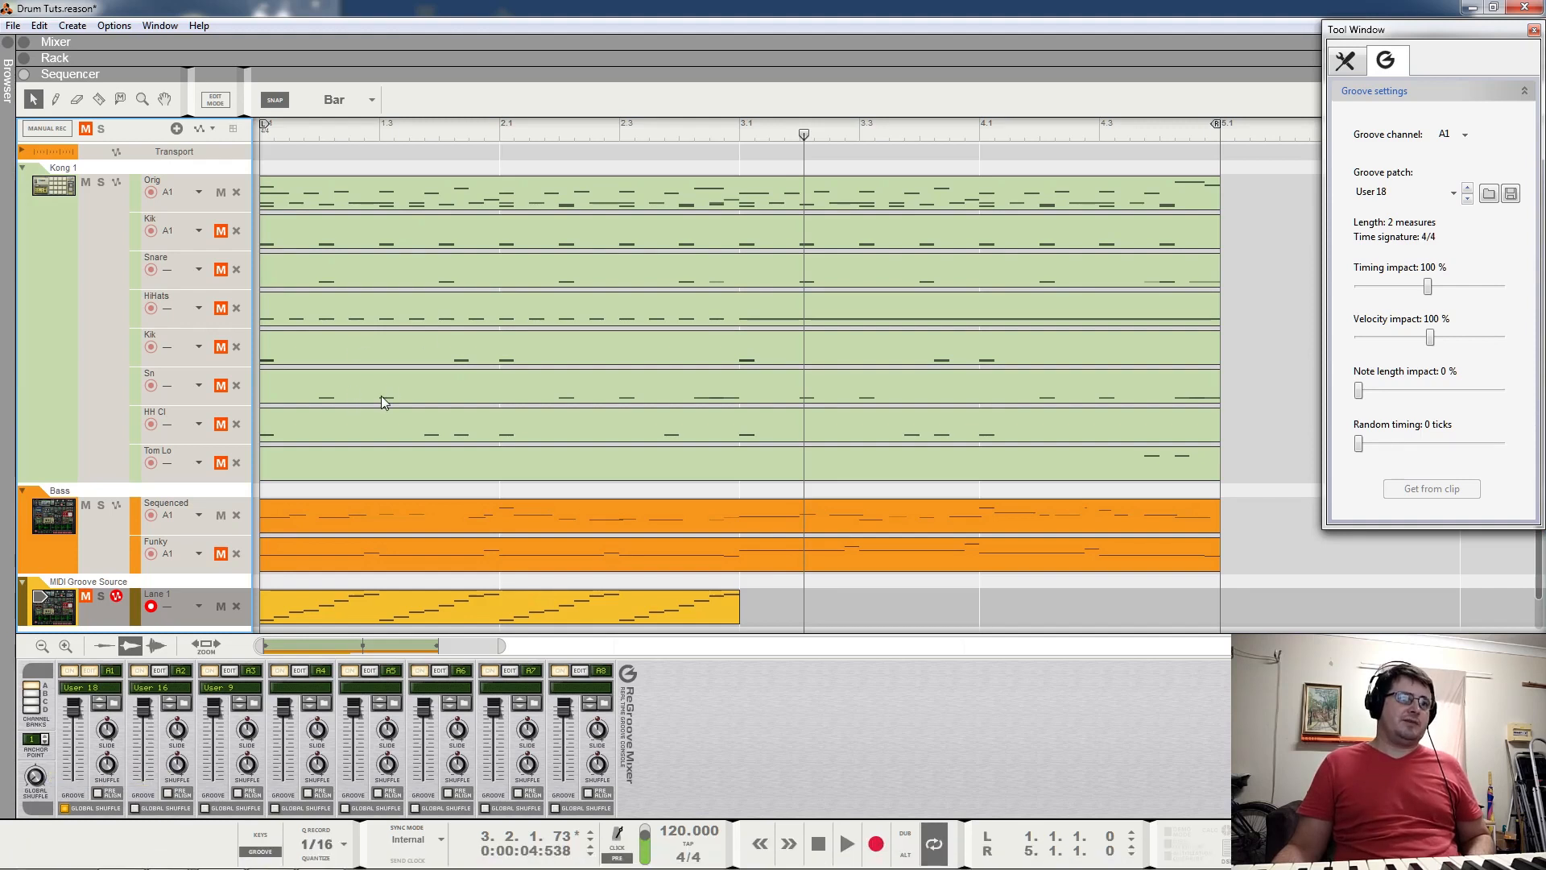
key(space)
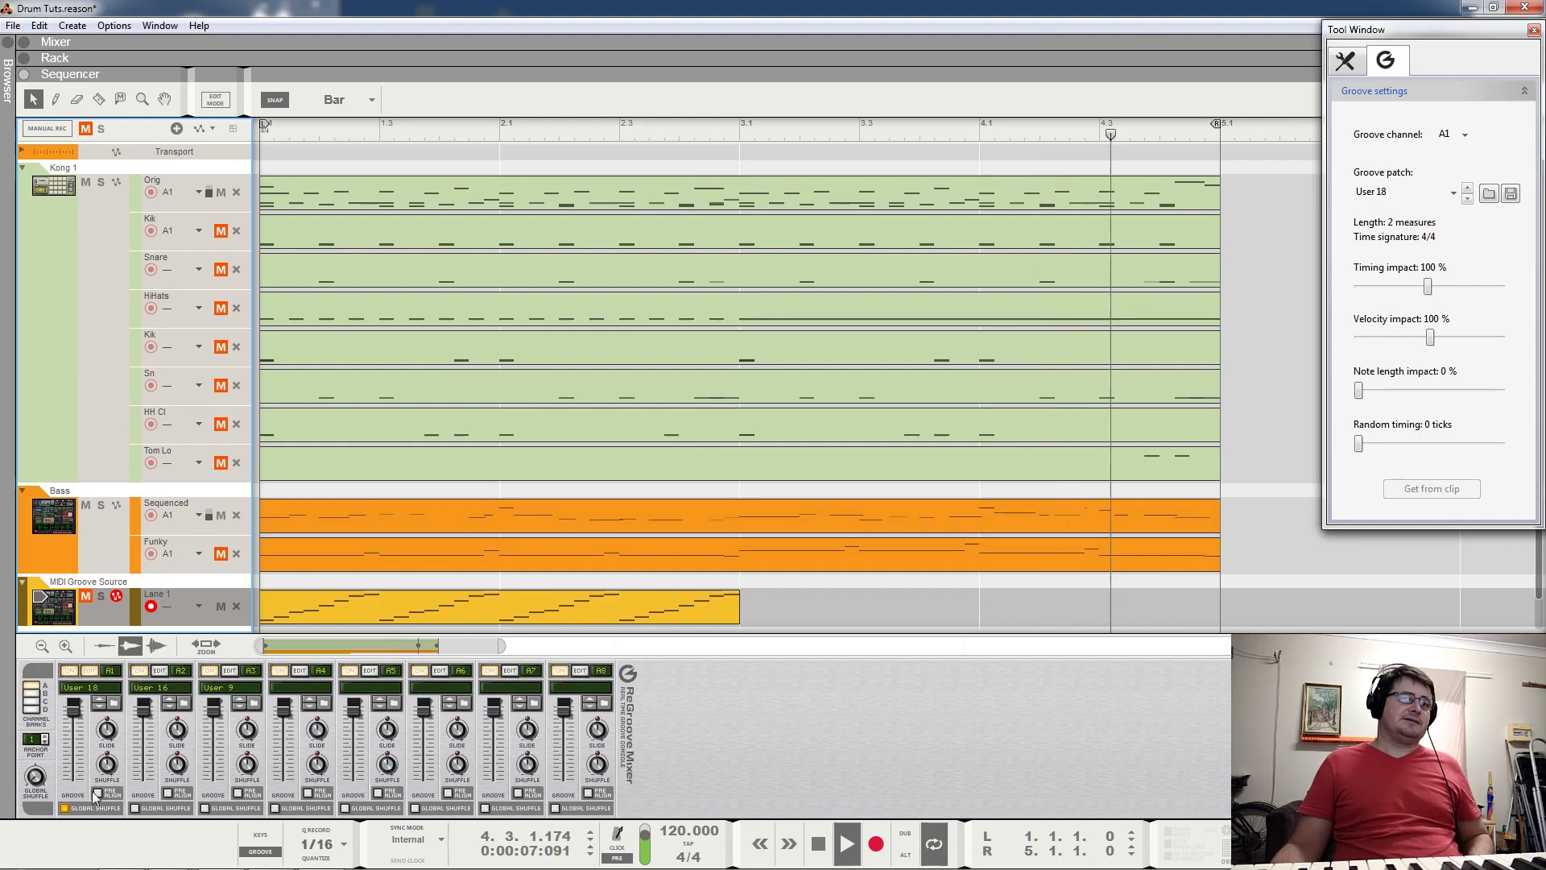
Resume playback and raise the Global Shuffle amount above 50% to hear the drums and bass swing.
mouse_move(36, 781)
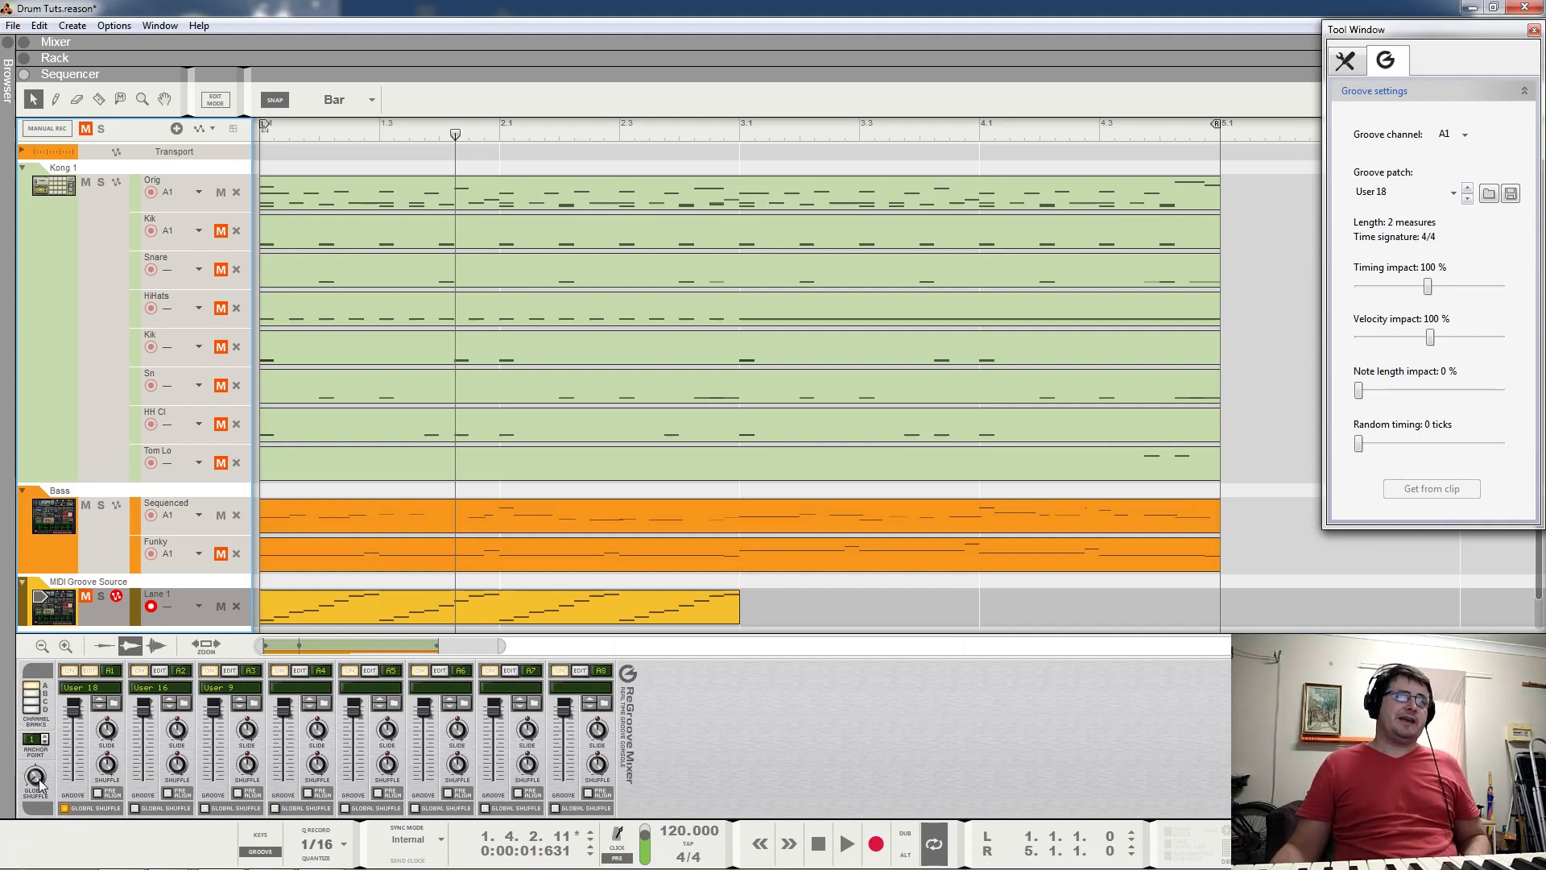
key(space)
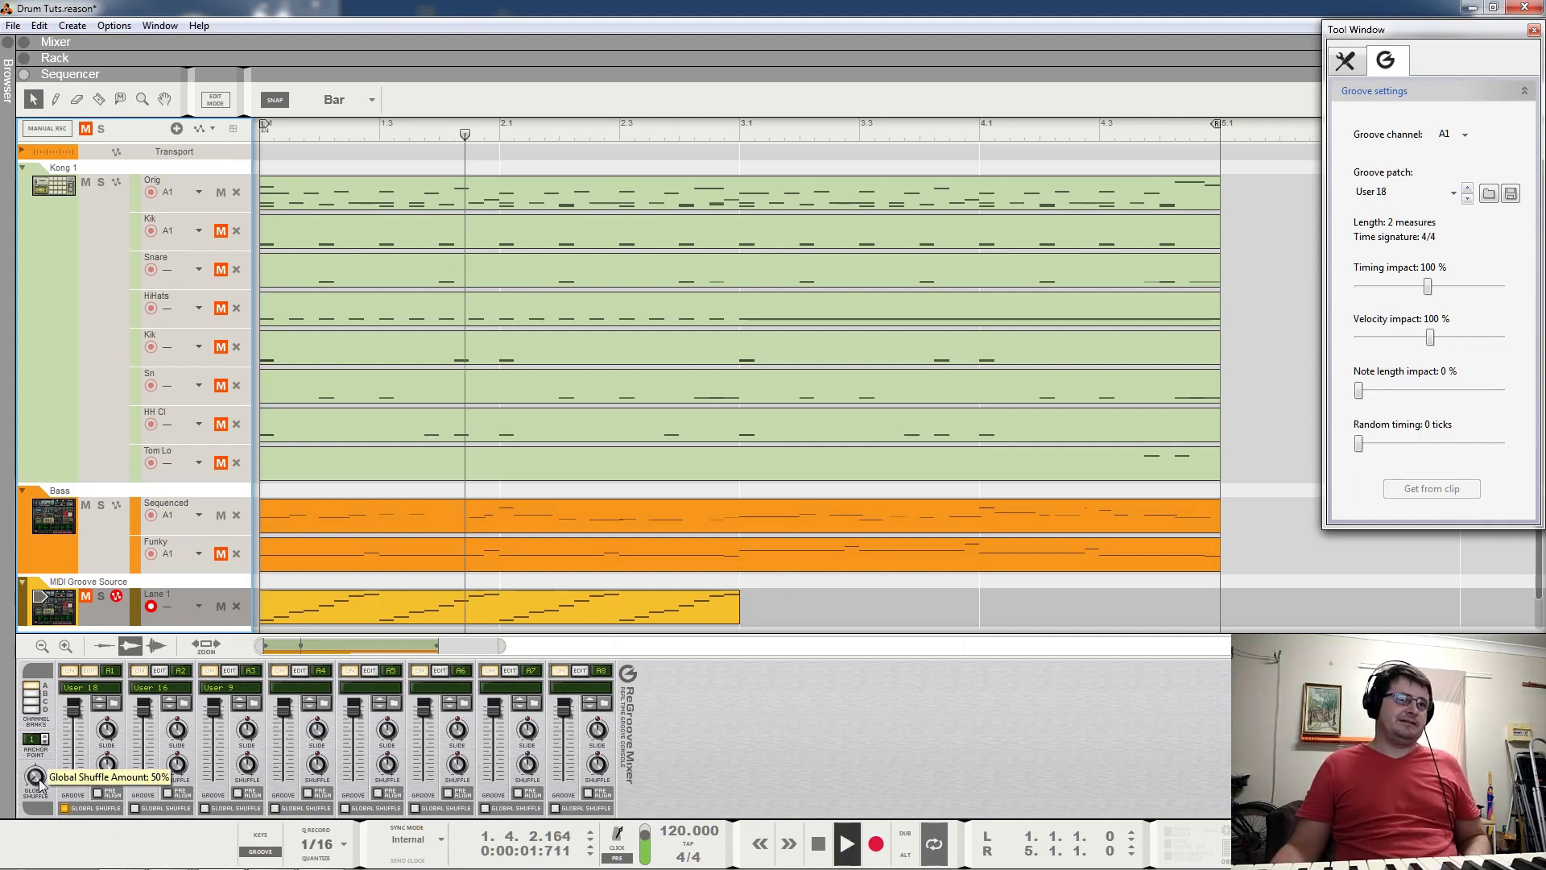
drag(39, 779, 71, 648)
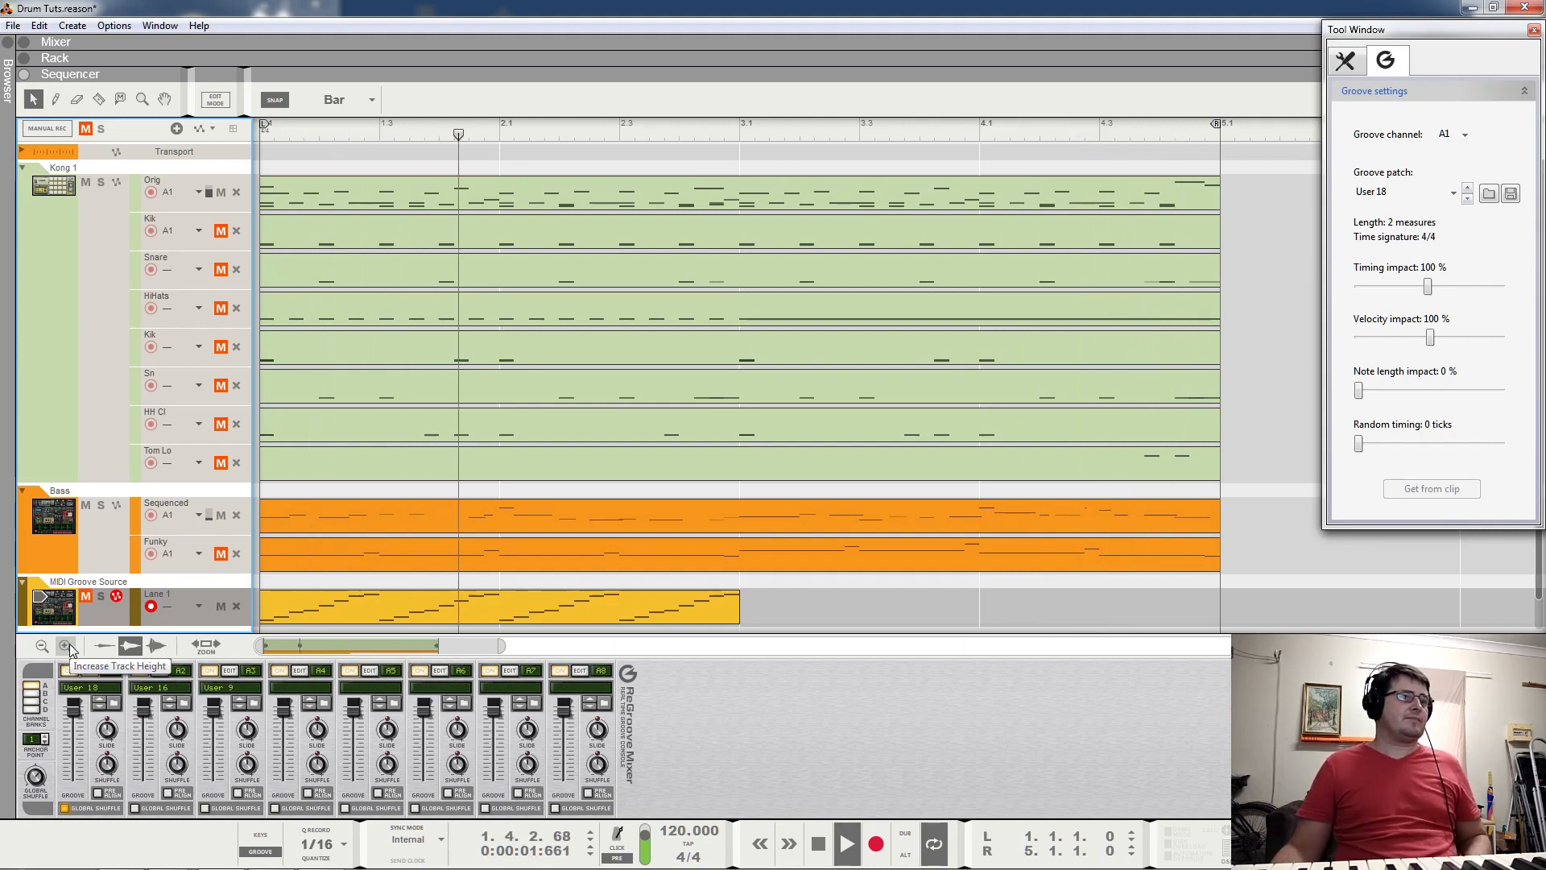
Mute the Bass Sequenced lane and compare the drums with channel A1's Global Shuffle switched off and back on.
click(221, 515)
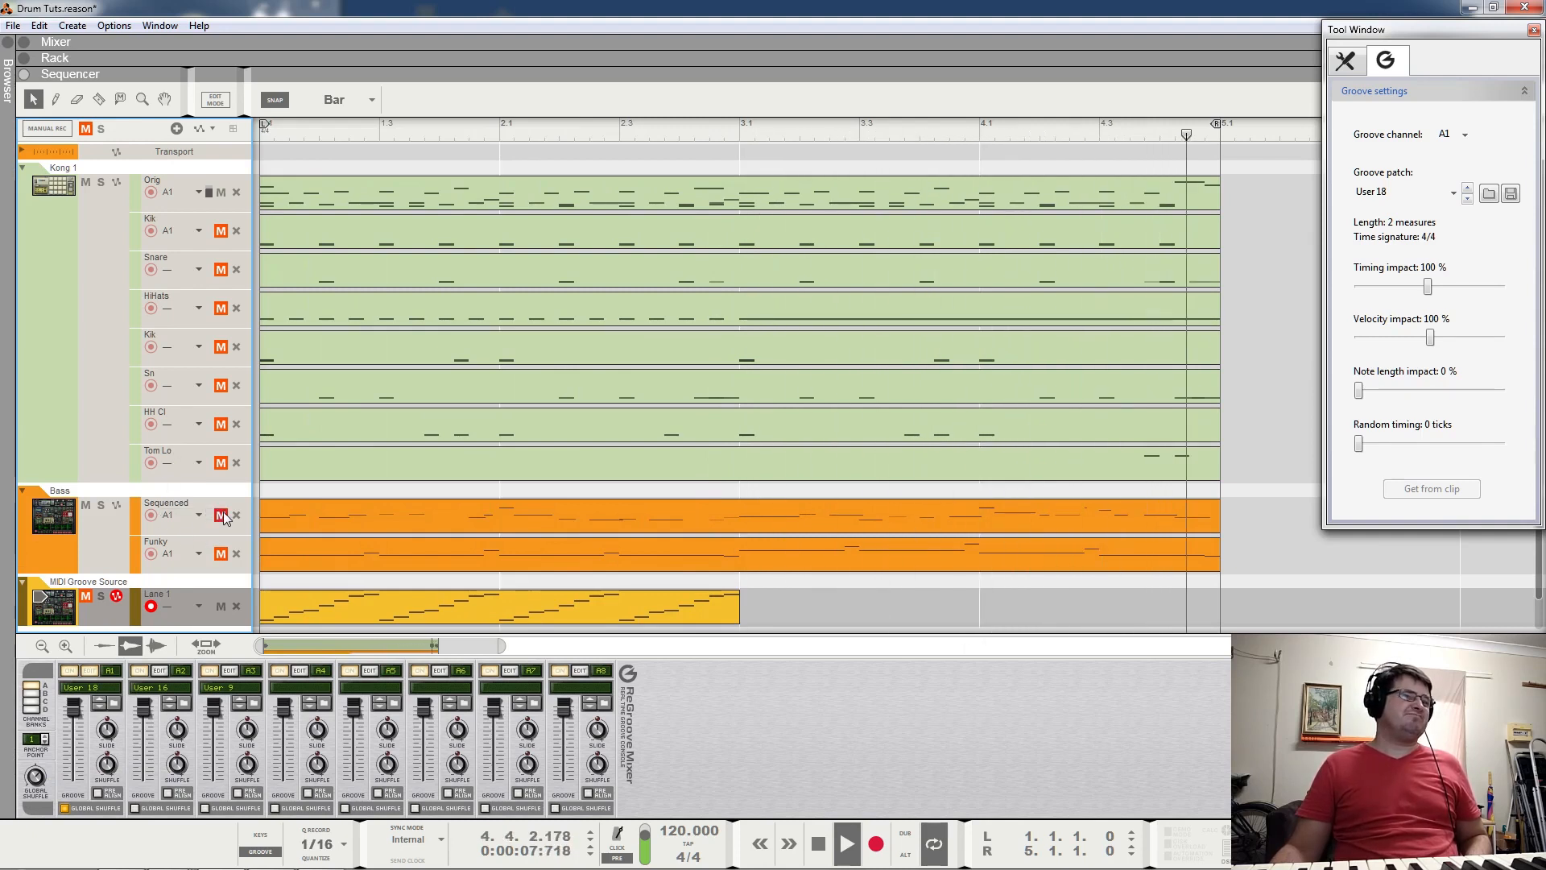
click(65, 808)
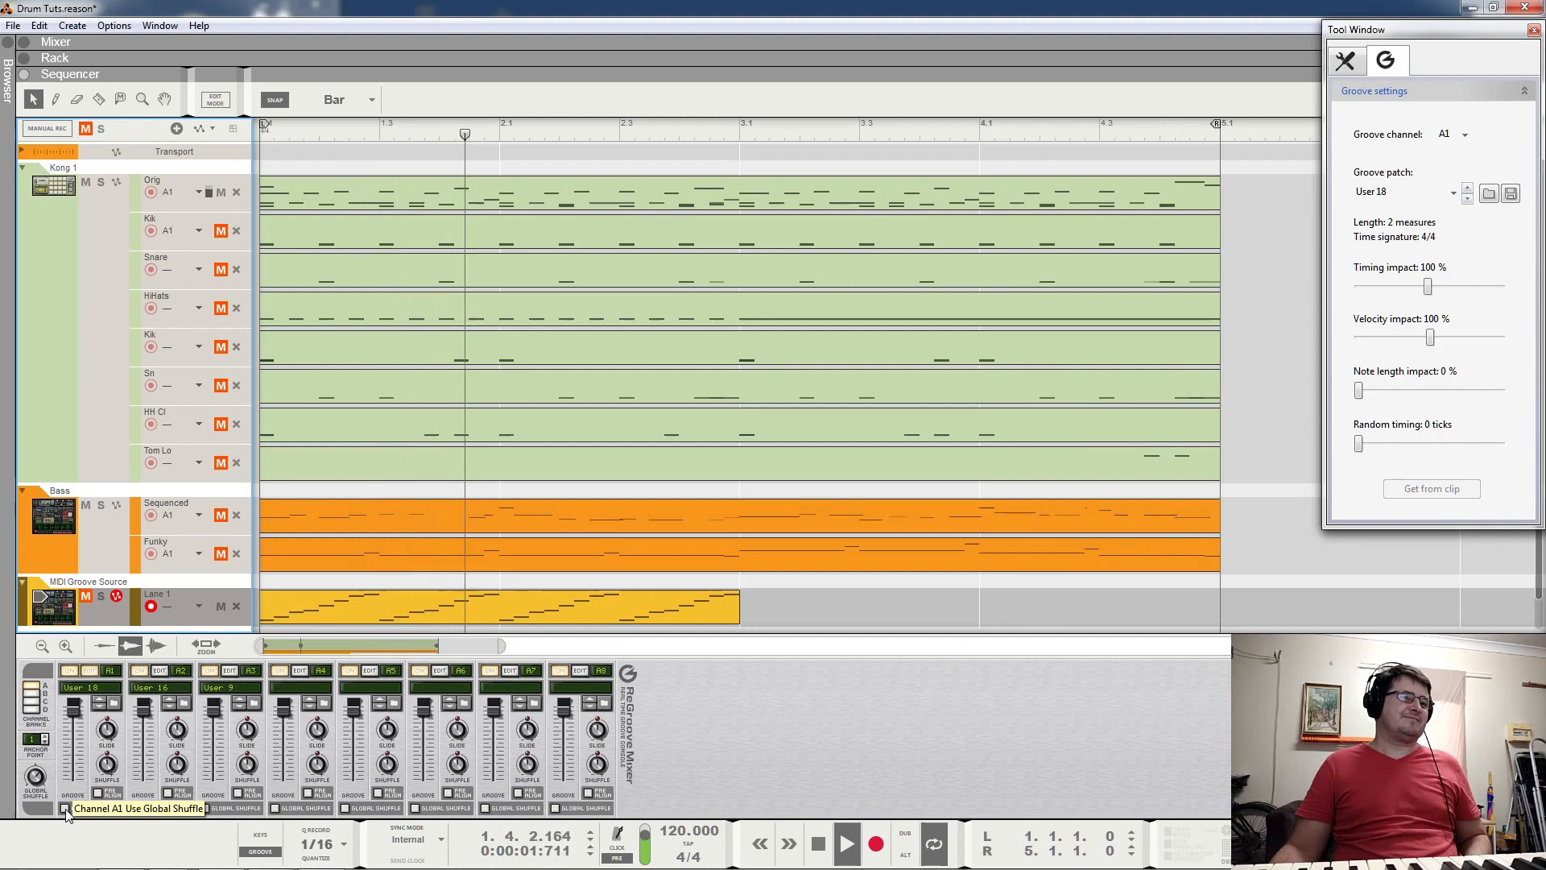
click(66, 810)
key(space)
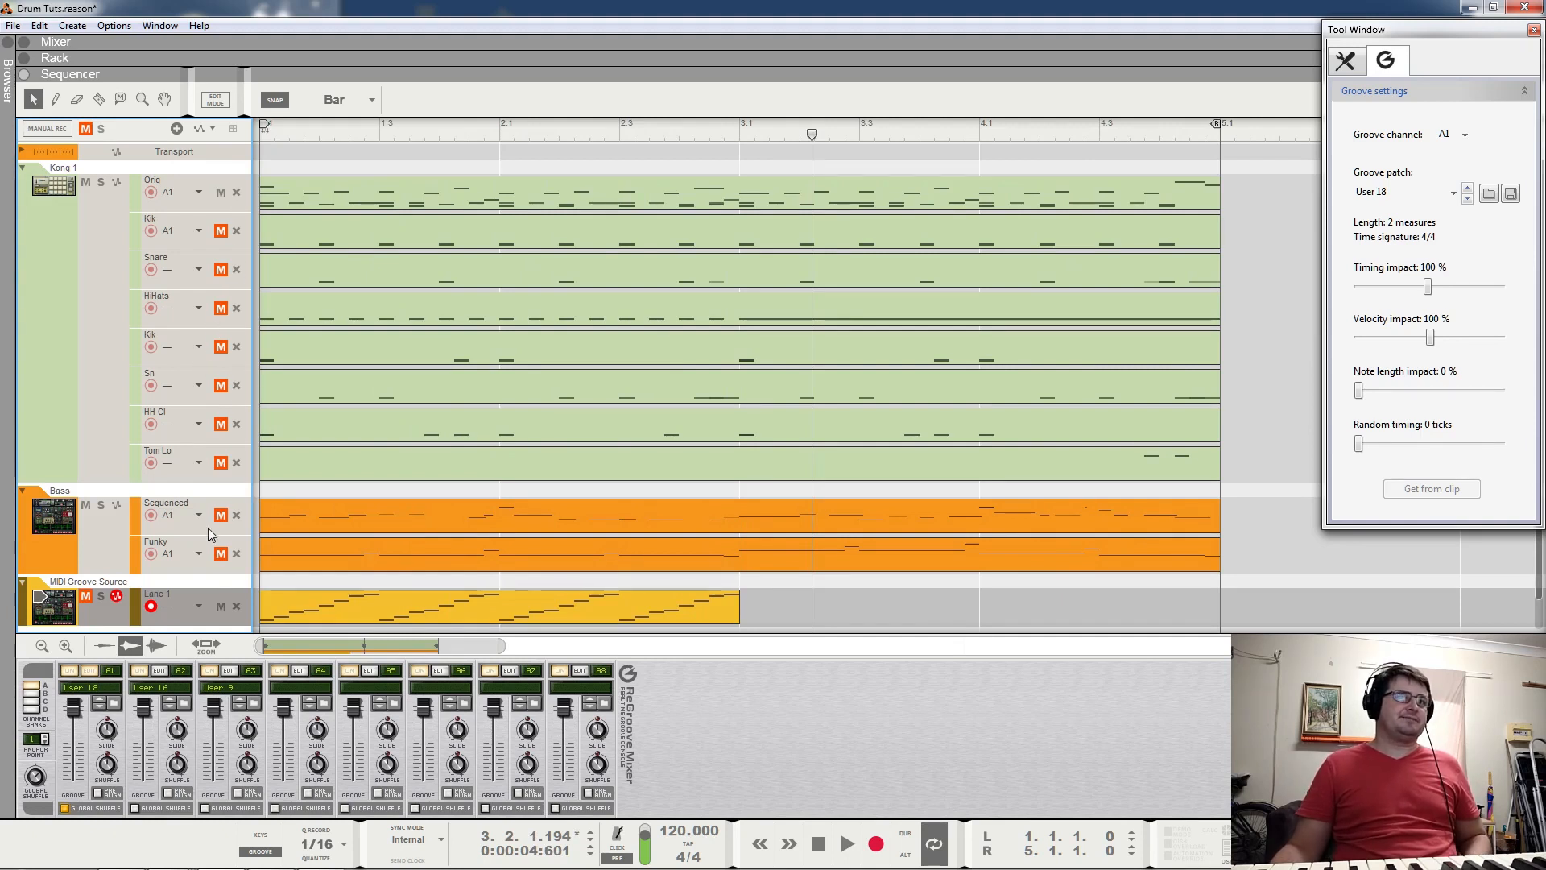
Play the loop with the Bass Sequenced lane unmuted and compare it with channel A1's Global Shuffle off and back on.
key(space)
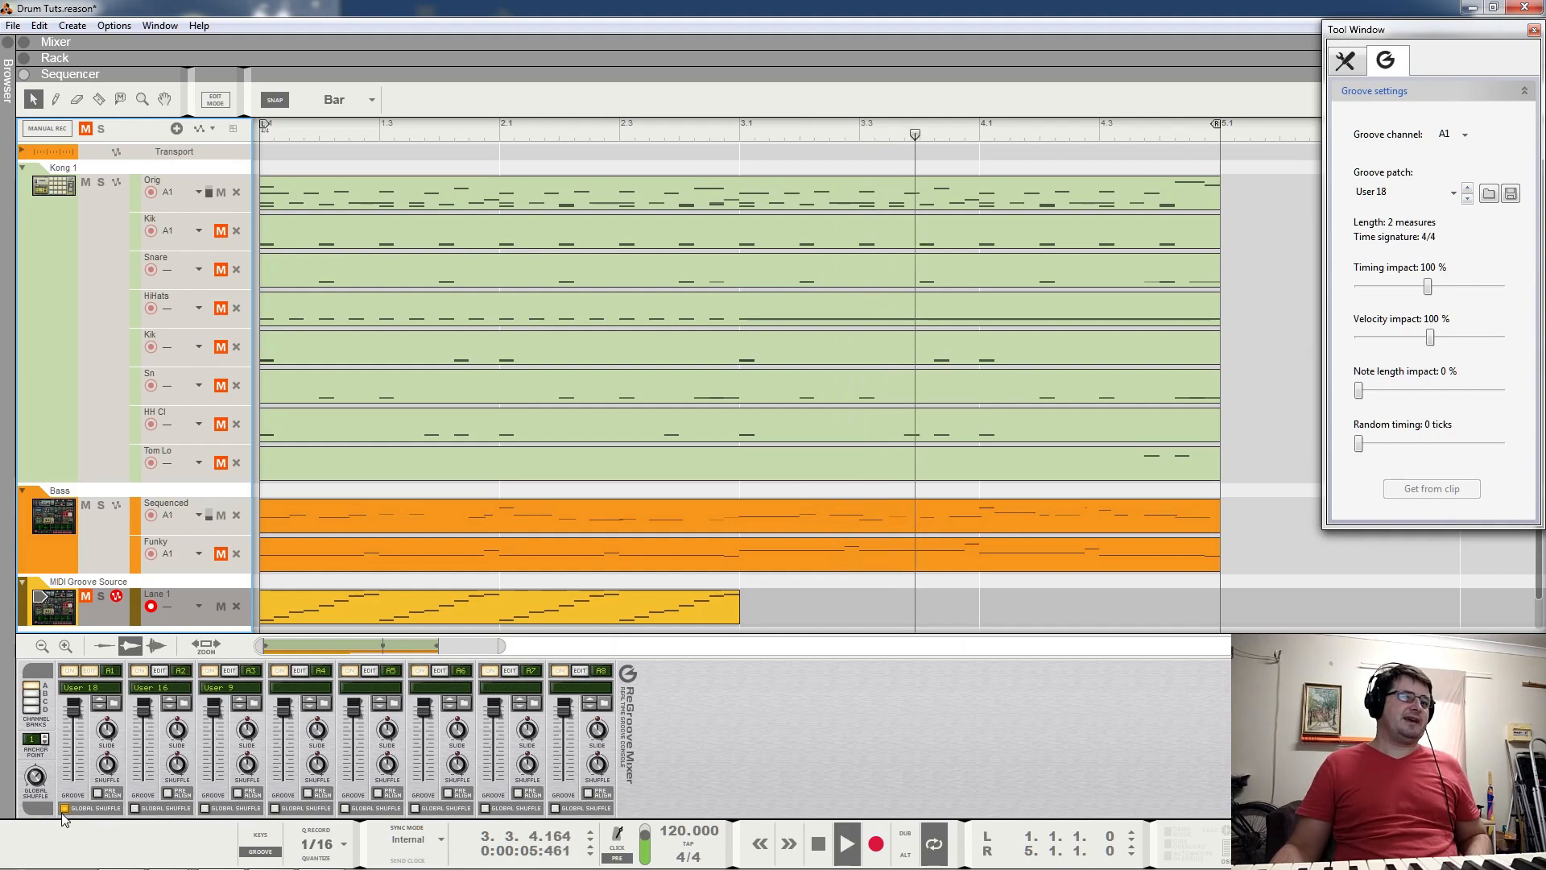
click(64, 808)
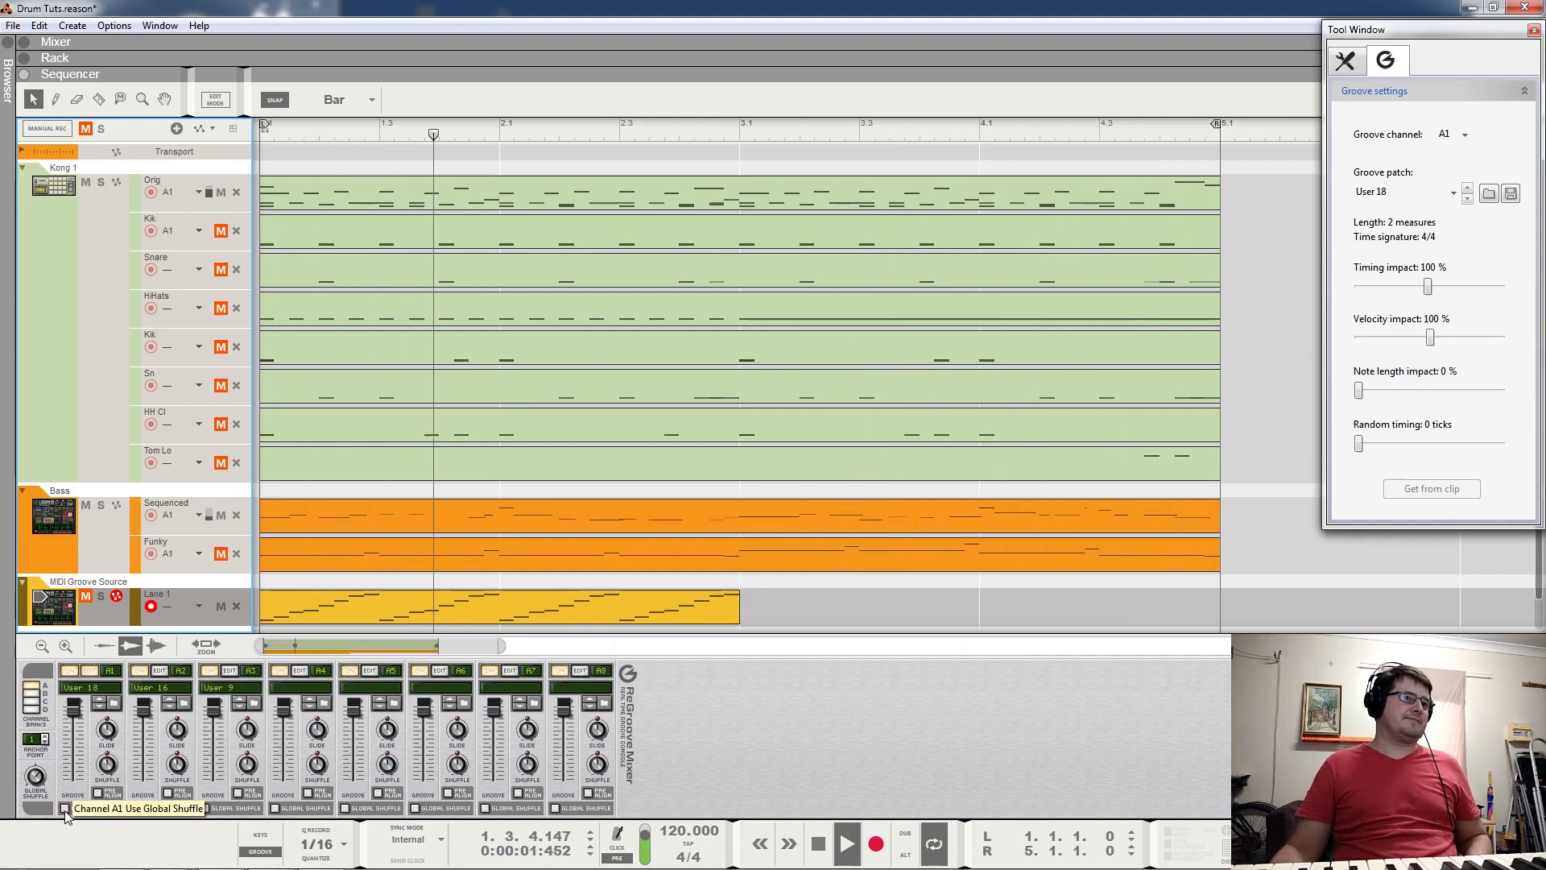
click(64, 809)
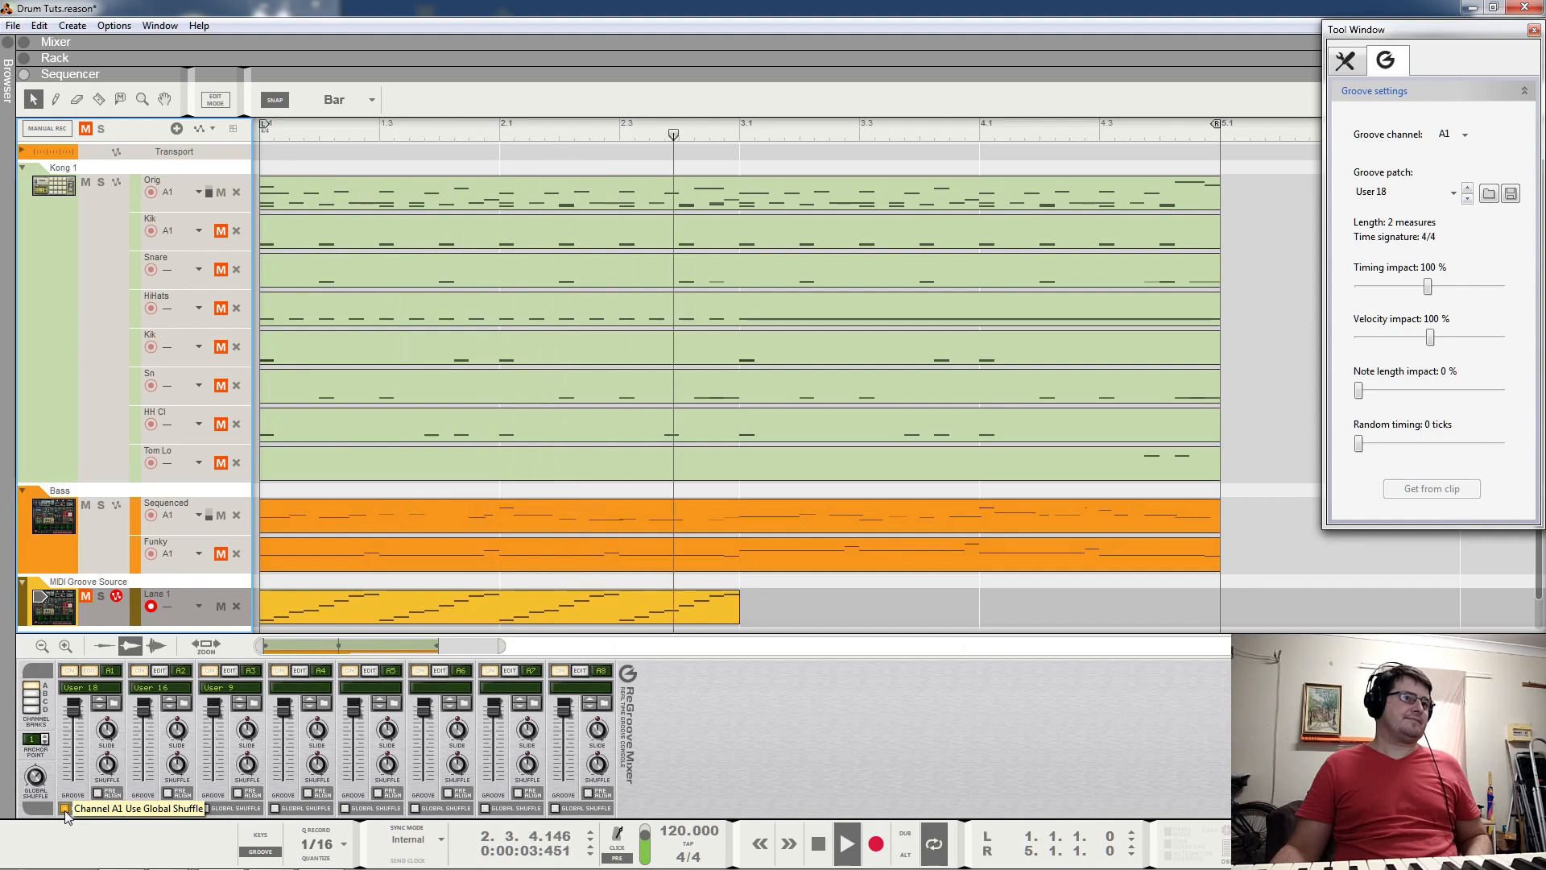
key(space)
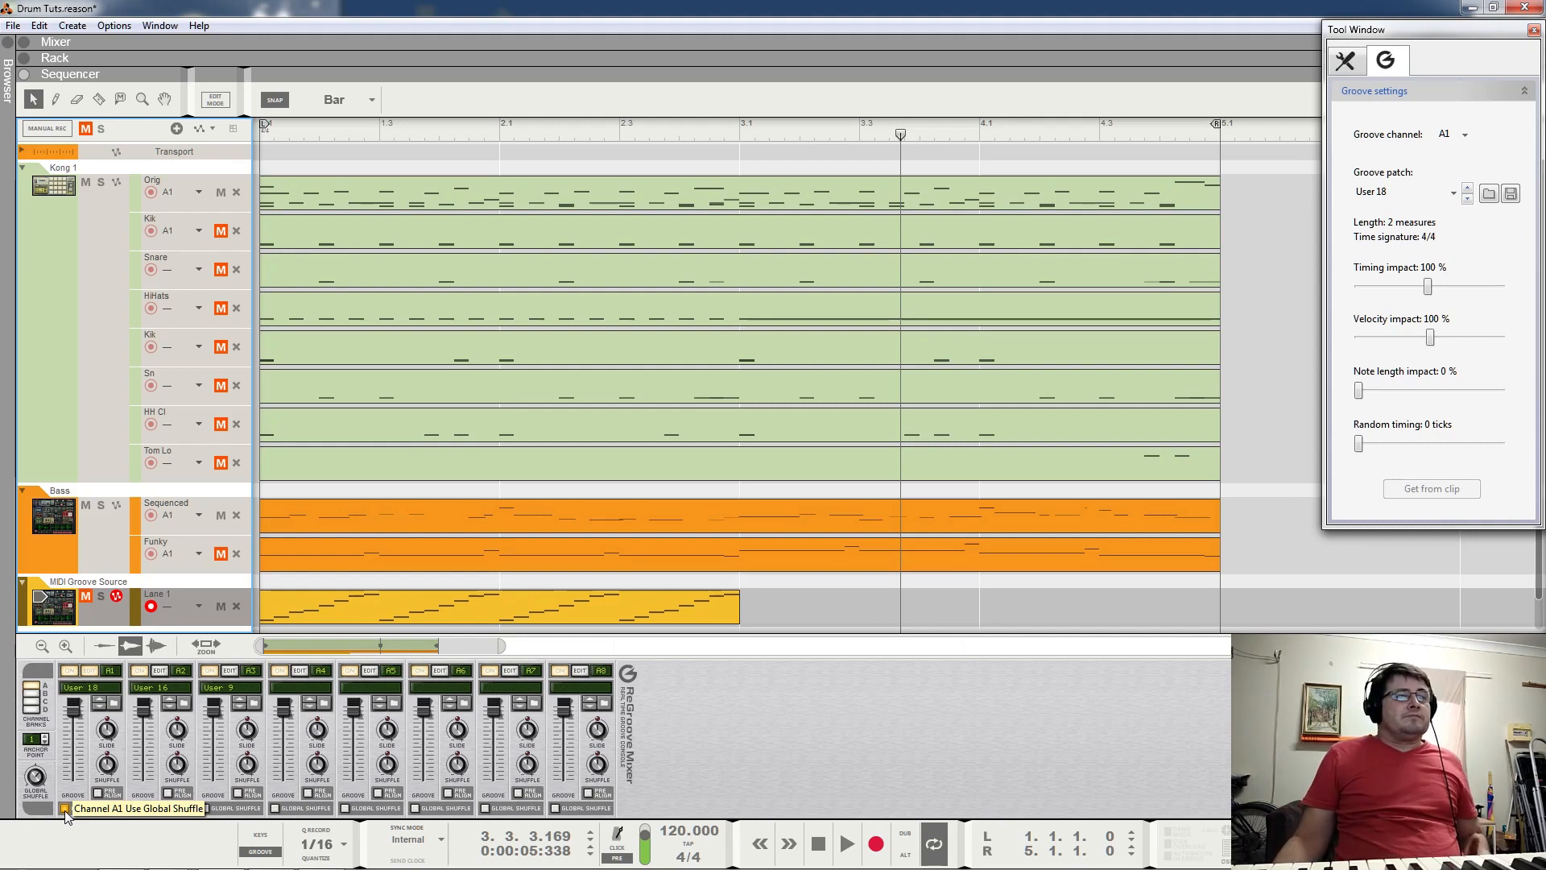
Mute the Orig and Bass Sequenced lanes, unmute the first Kik lane and play the loop to hear the kick alone.
click(64, 809)
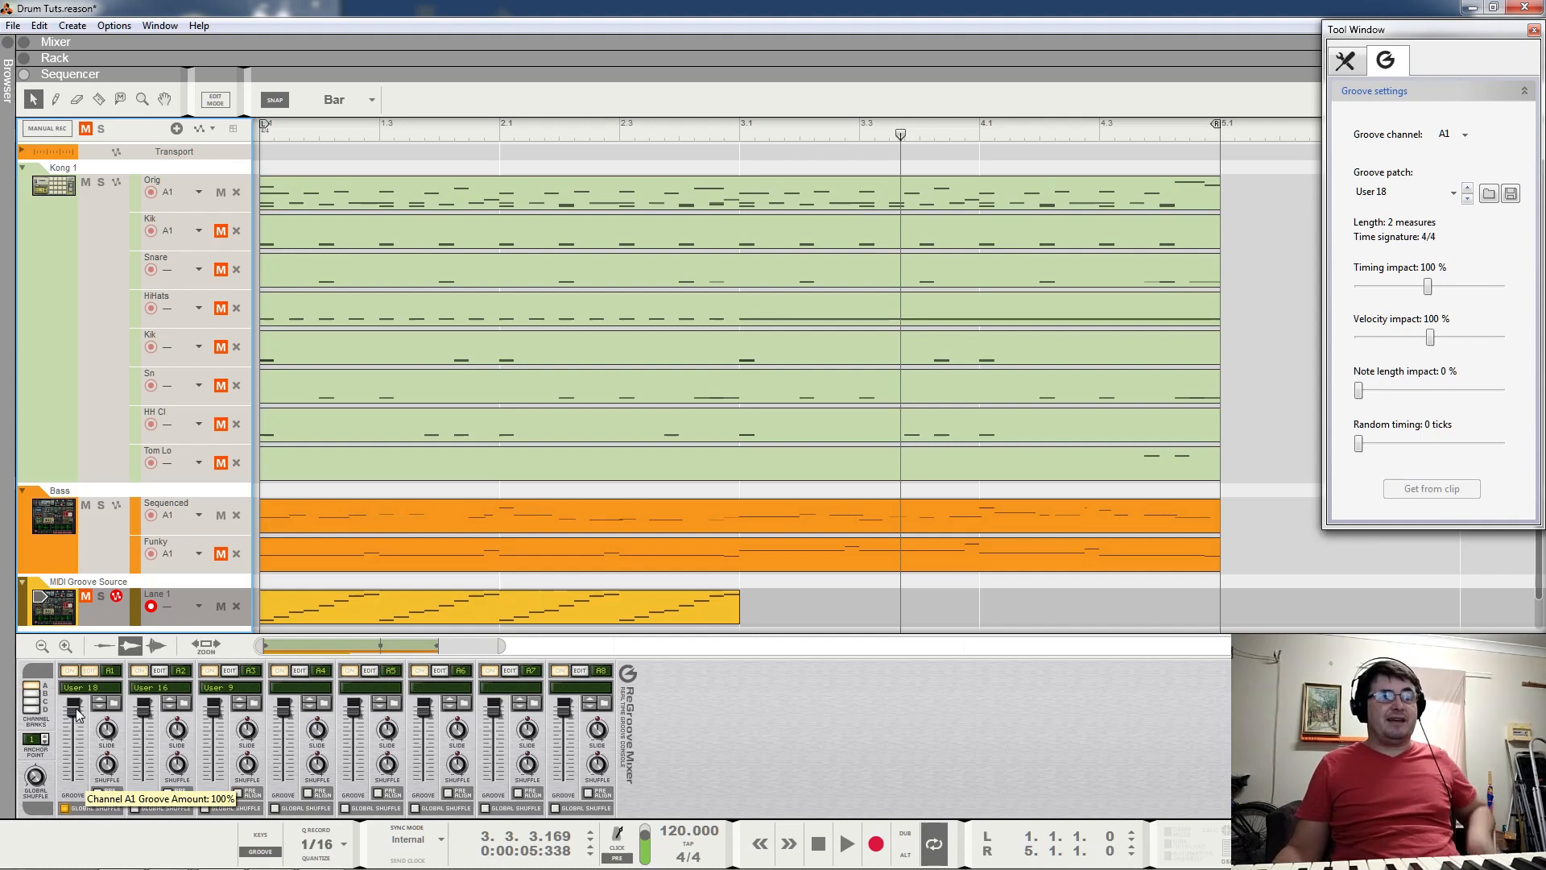
click(221, 192)
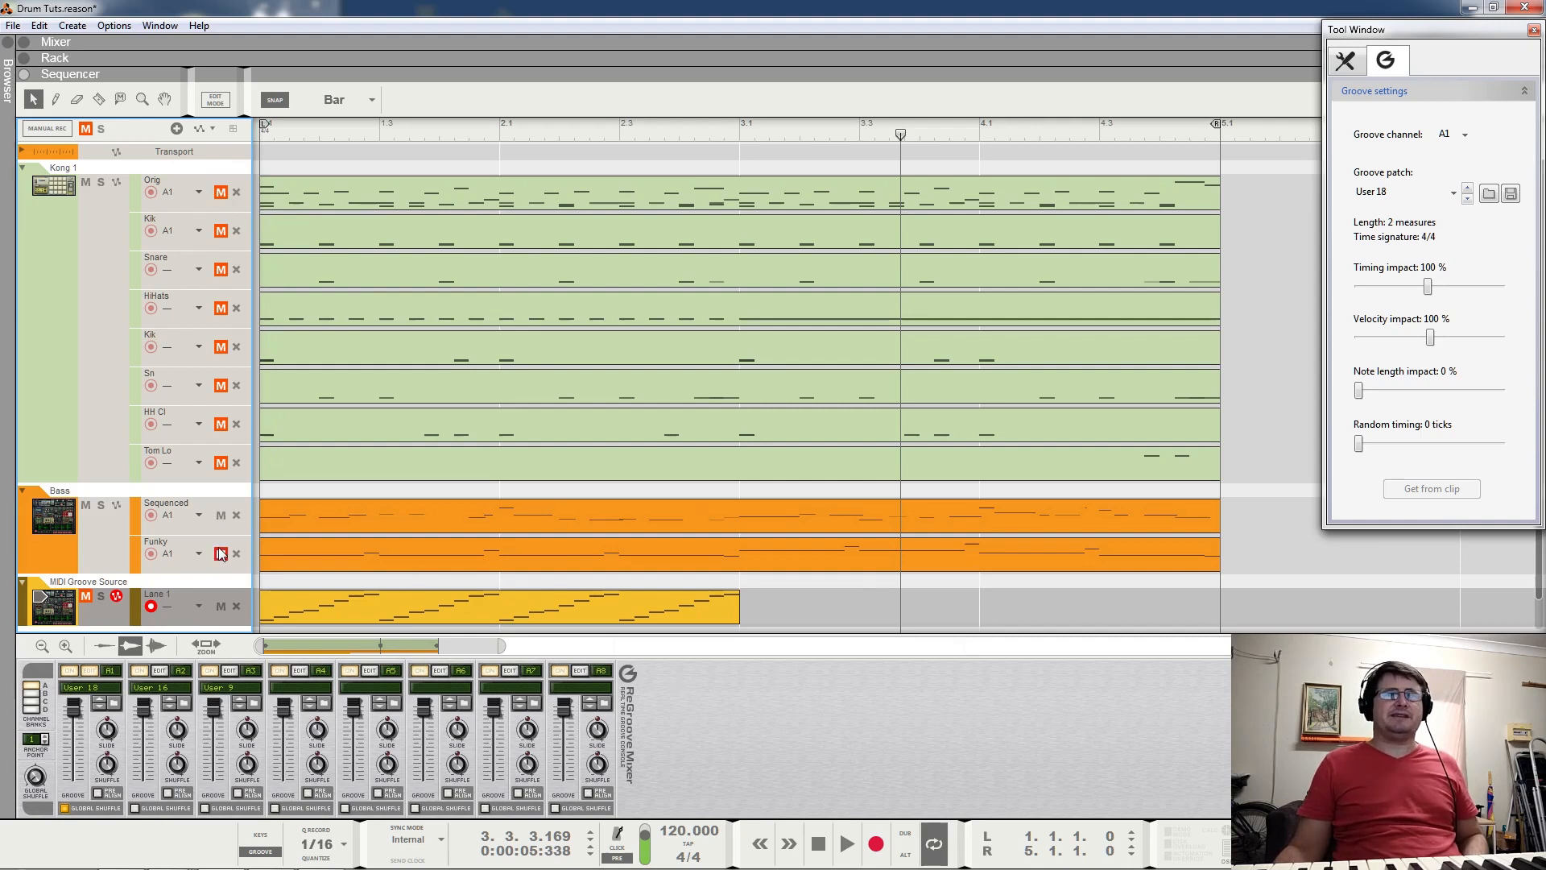
click(222, 516)
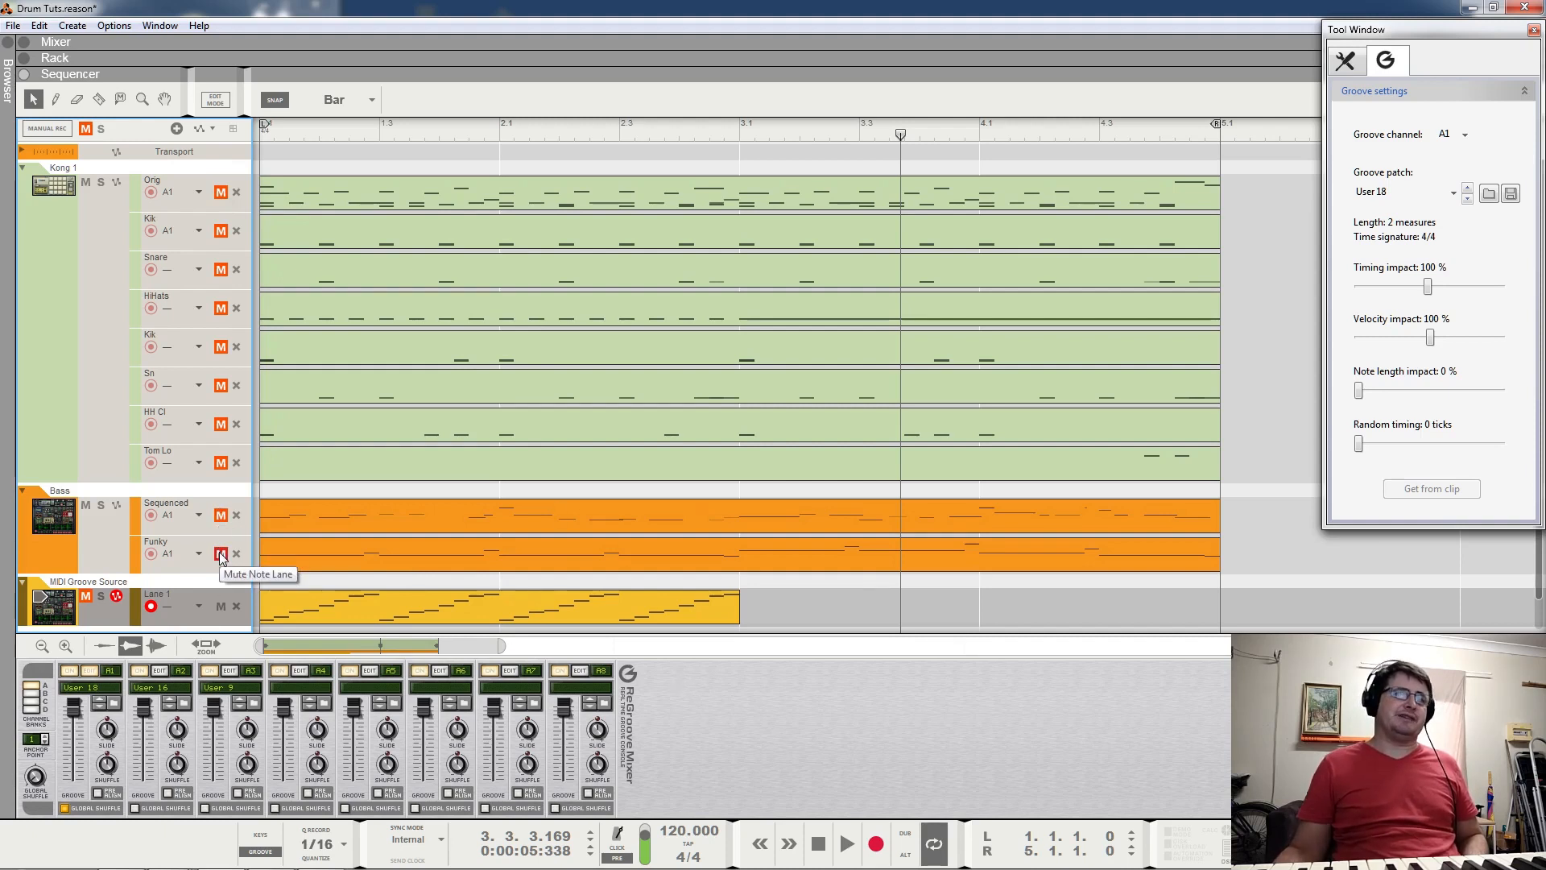
click(221, 231)
key(space)
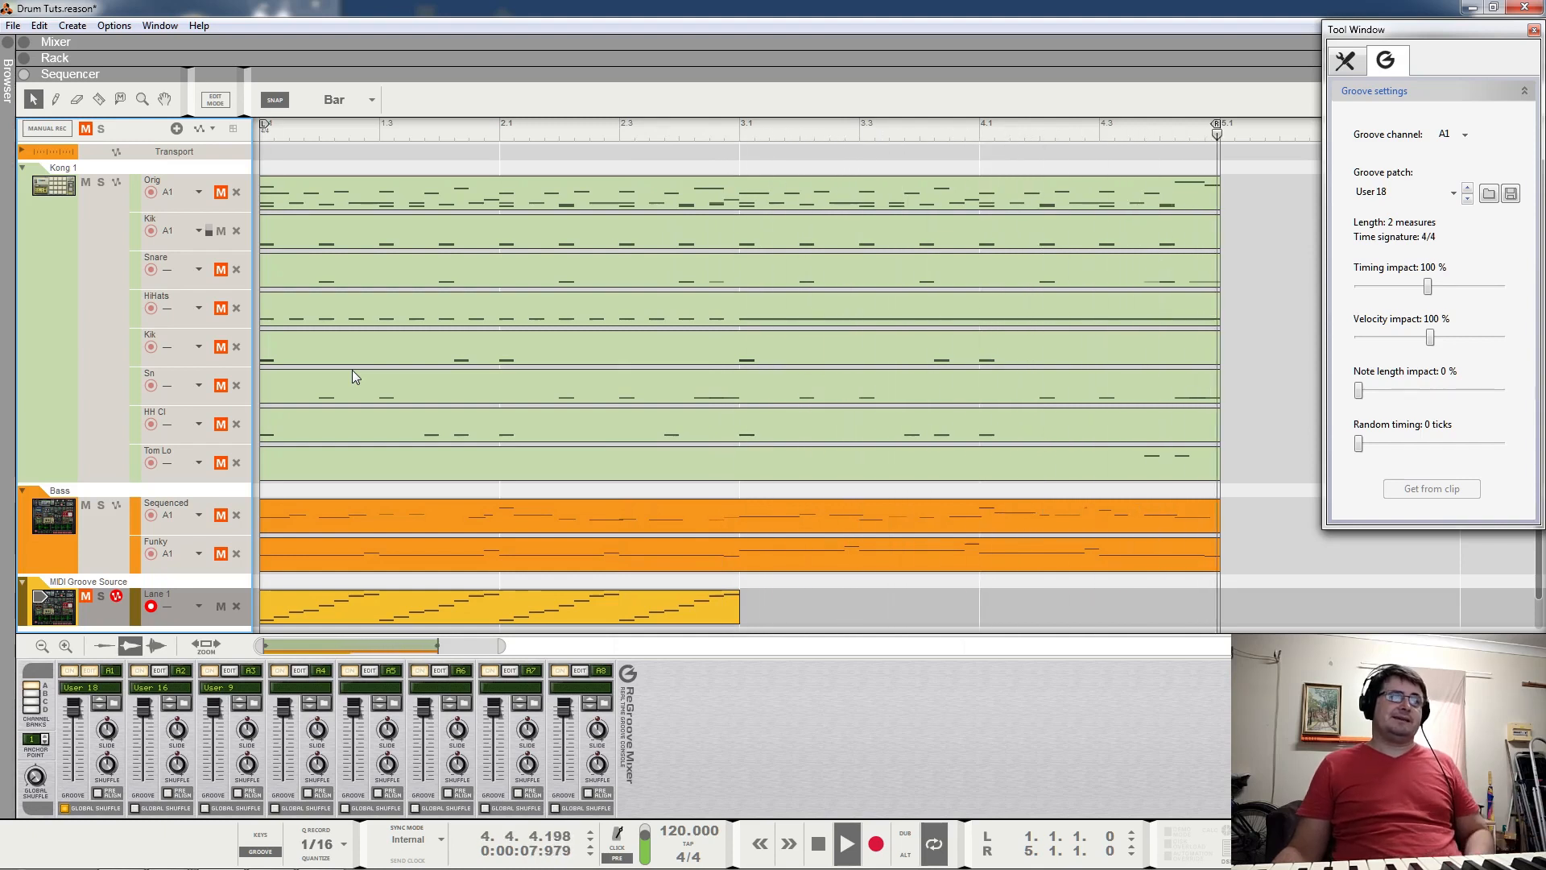
key(space)
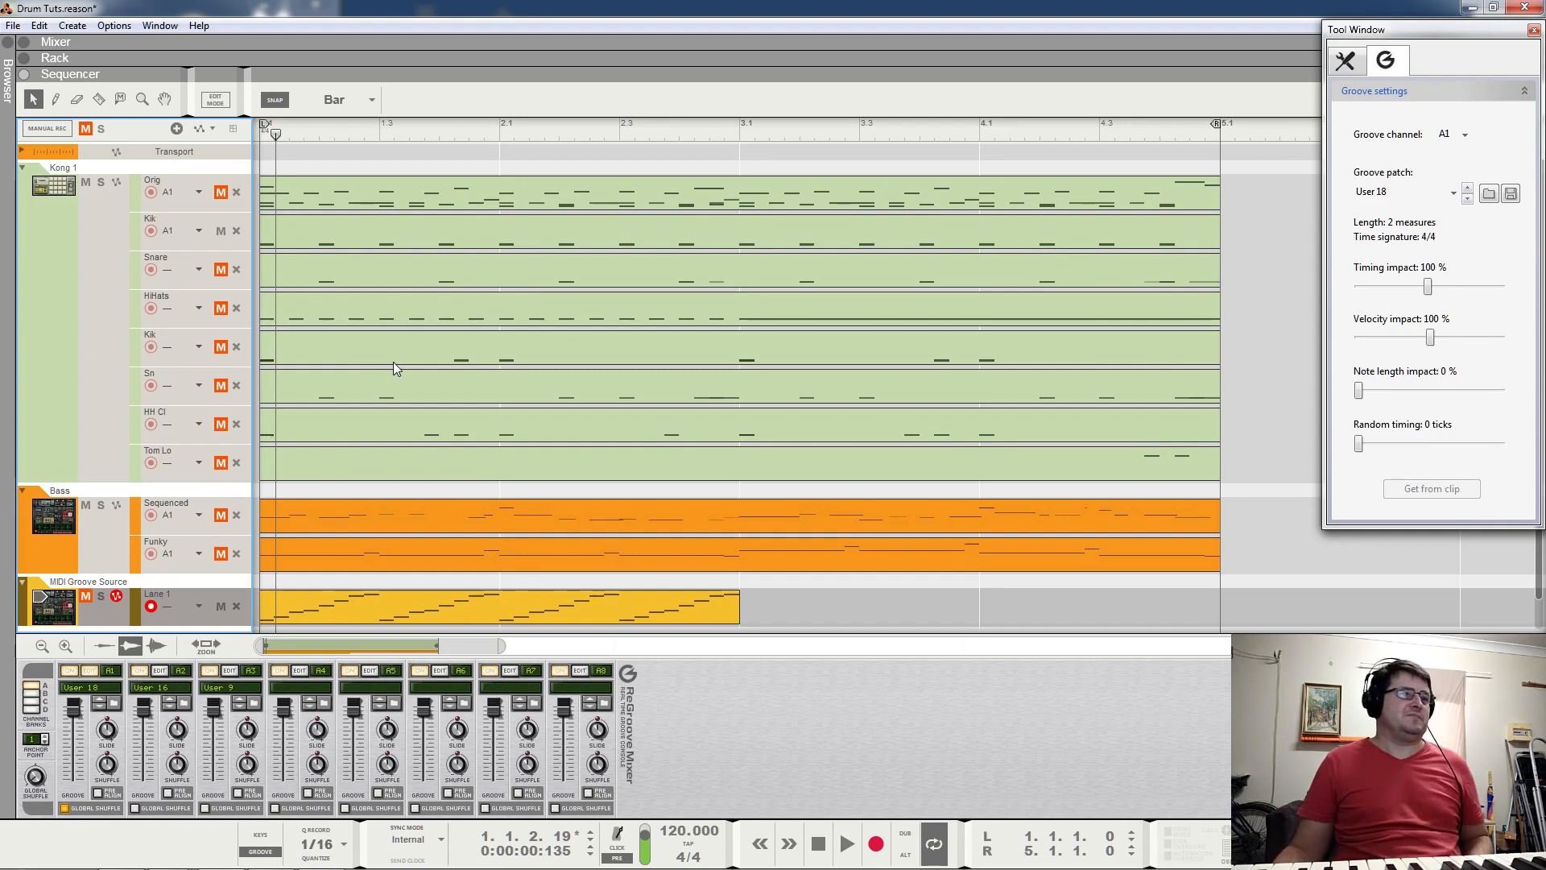
Unmute the Snare lane during playback, shorten the loop to bar 1 and play the kick and snare from the start.
key(space)
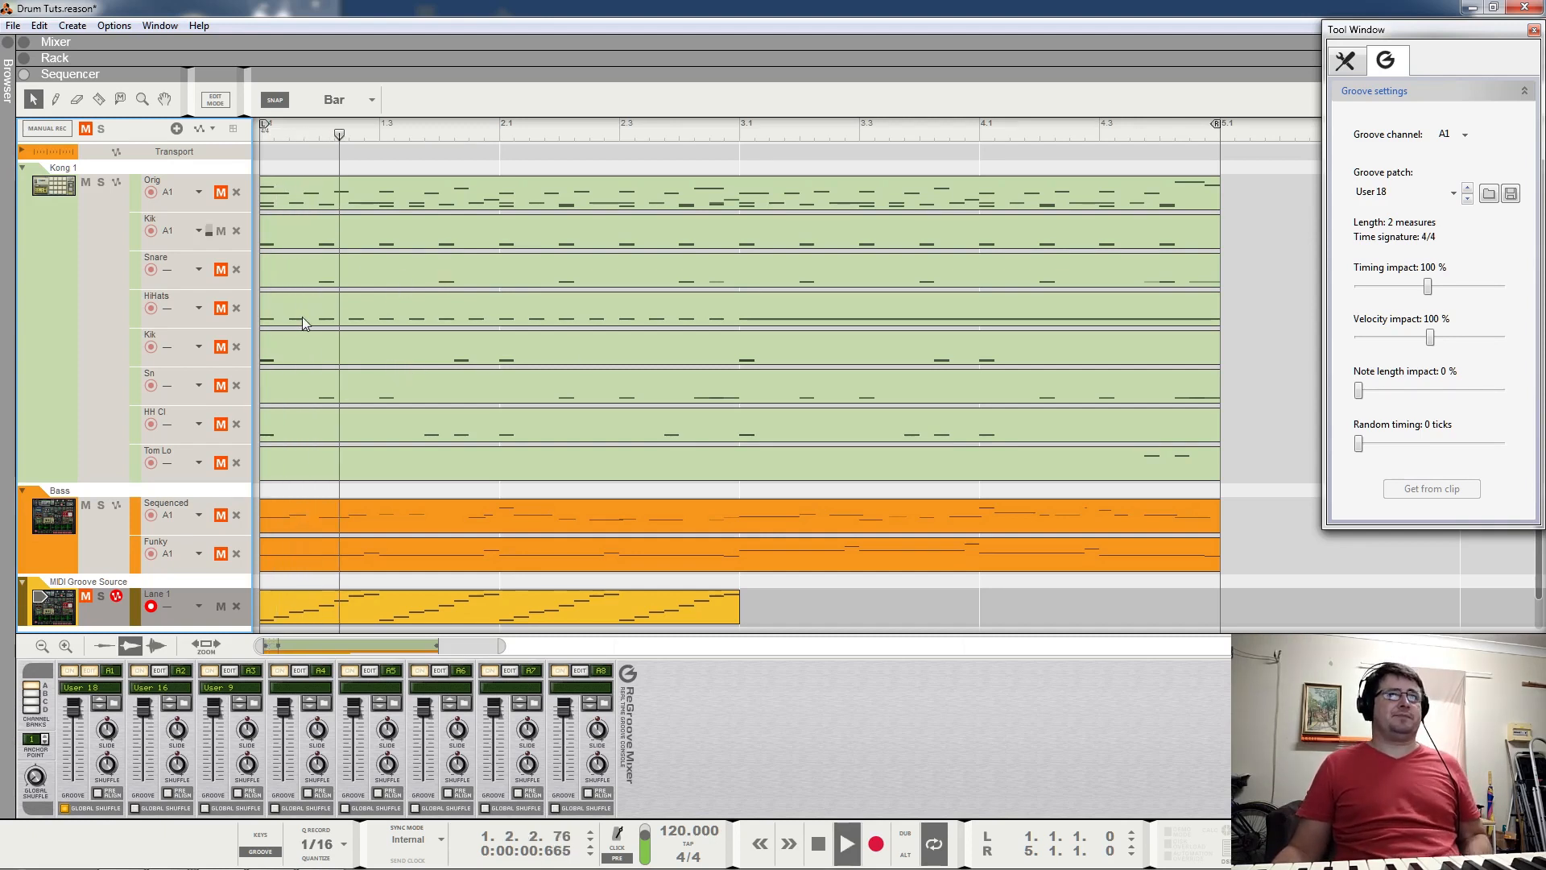
click(219, 269)
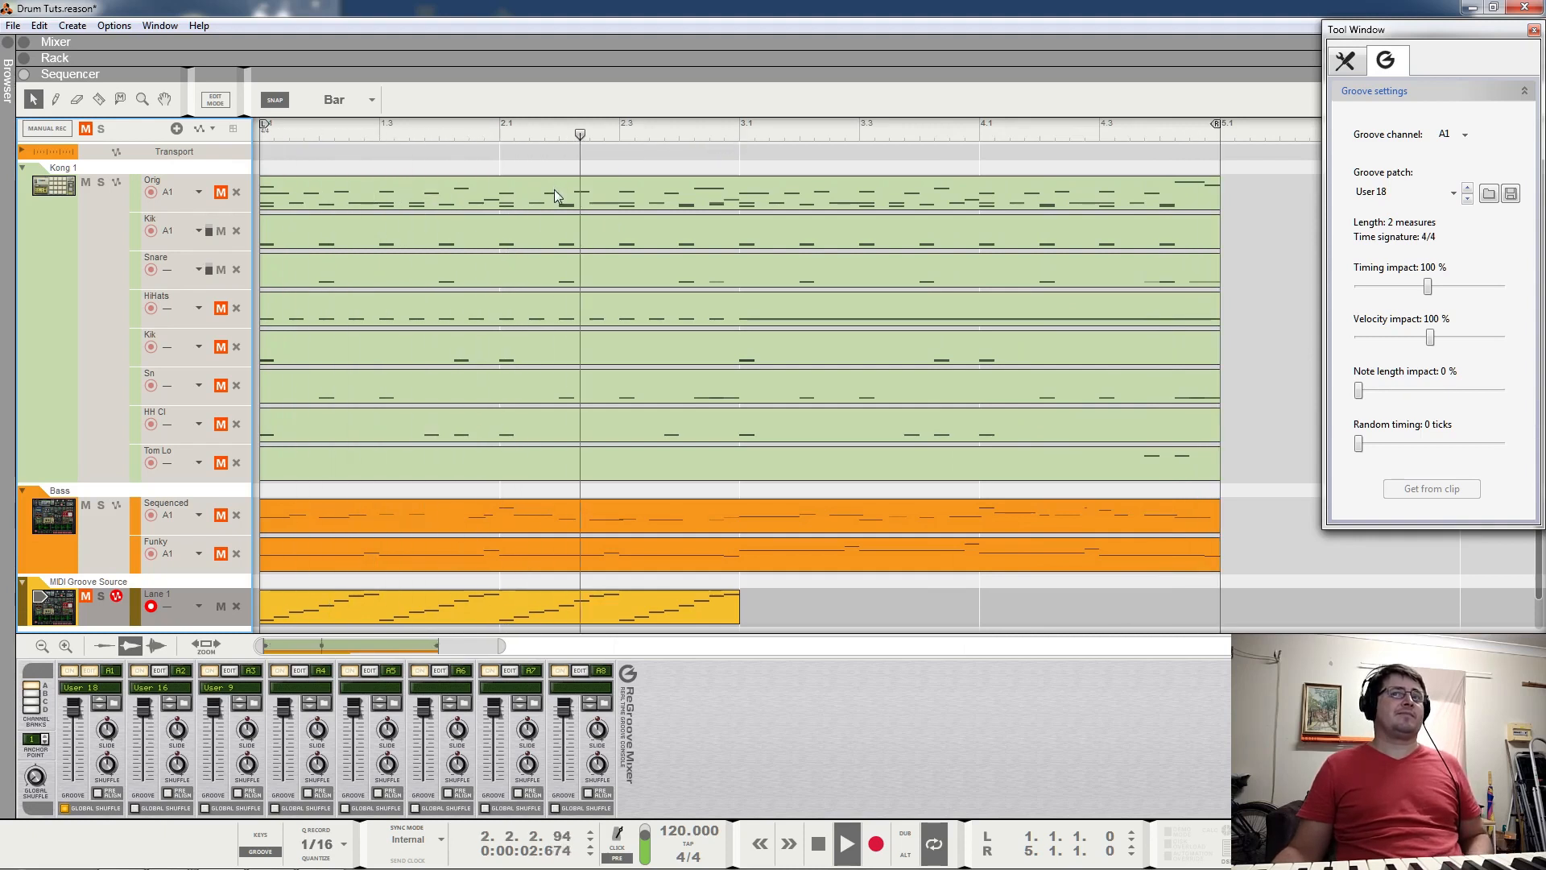
key(space)
alt+click(496, 135)
click(257, 134)
key(space)
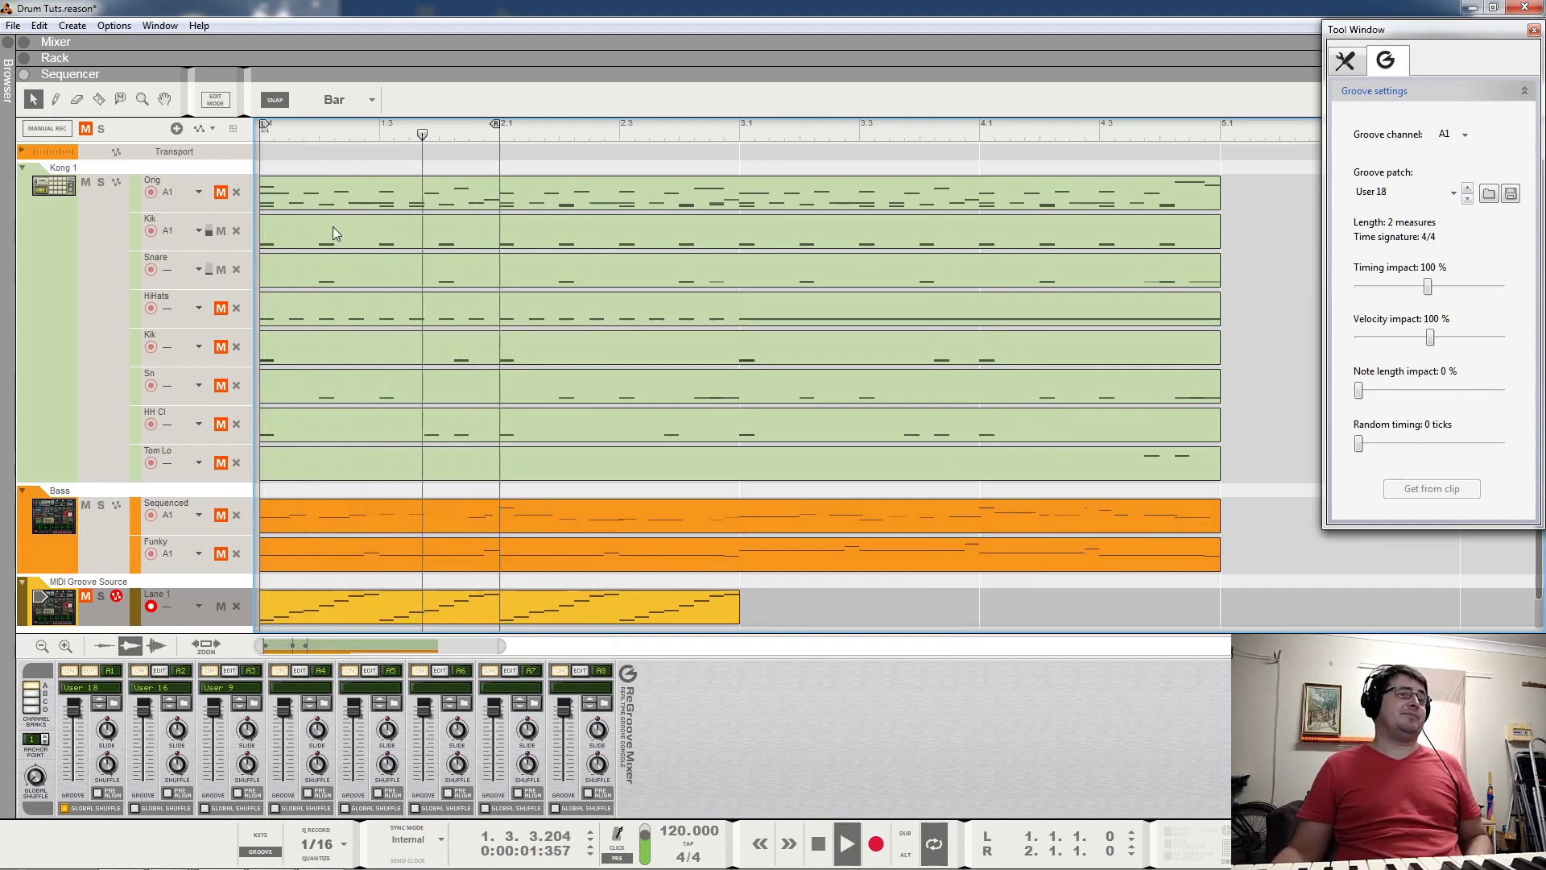
key(space)
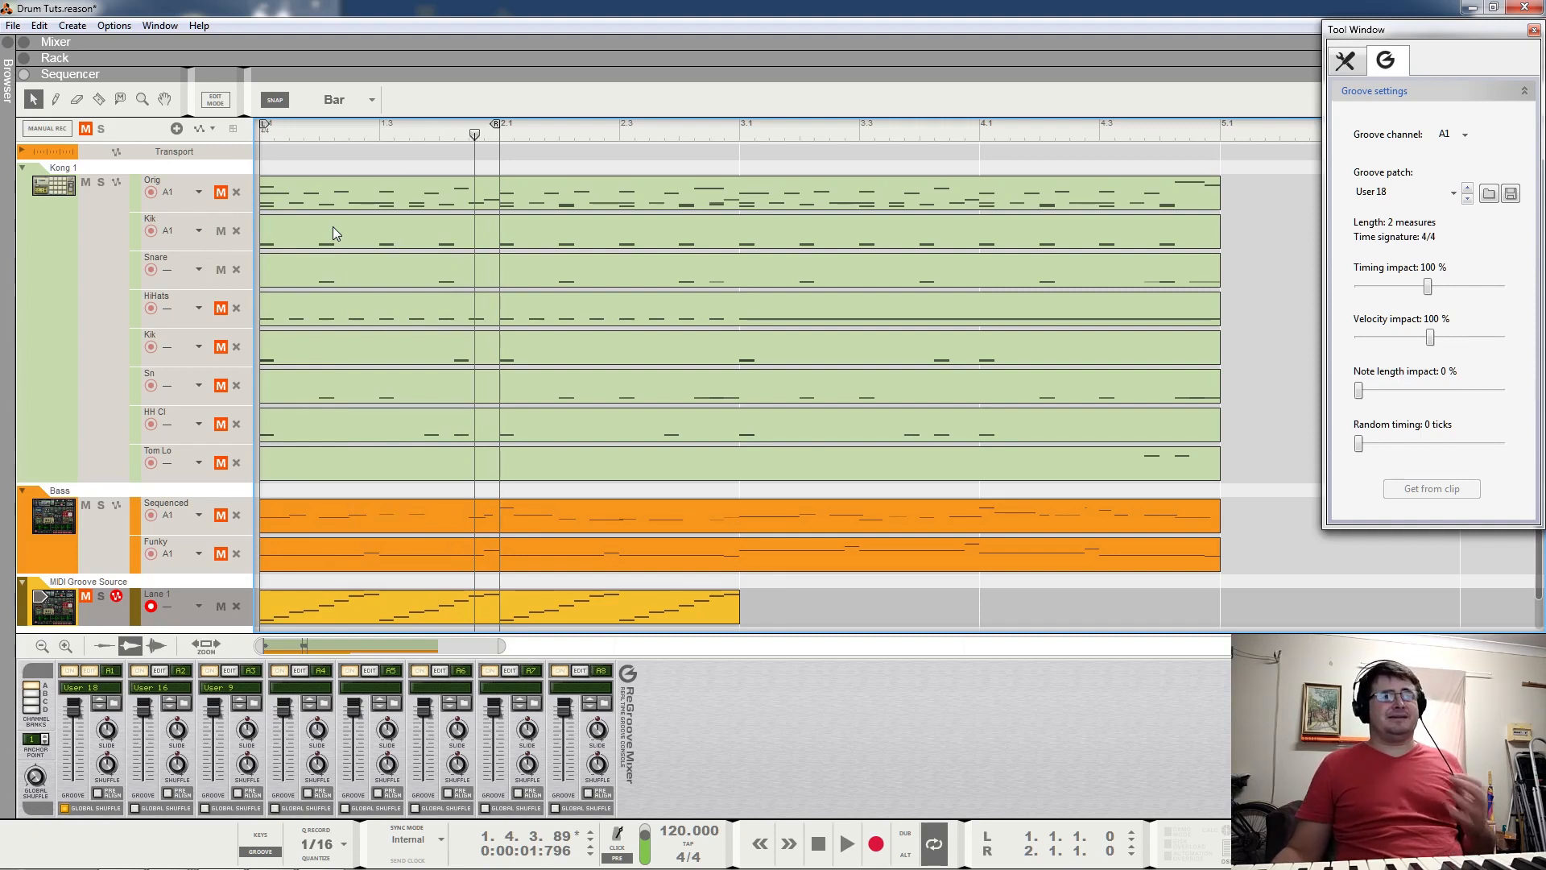
Extend the loop end to bar 3 and play the two-bar kick and snare pattern.
drag(495, 125, 659, 143)
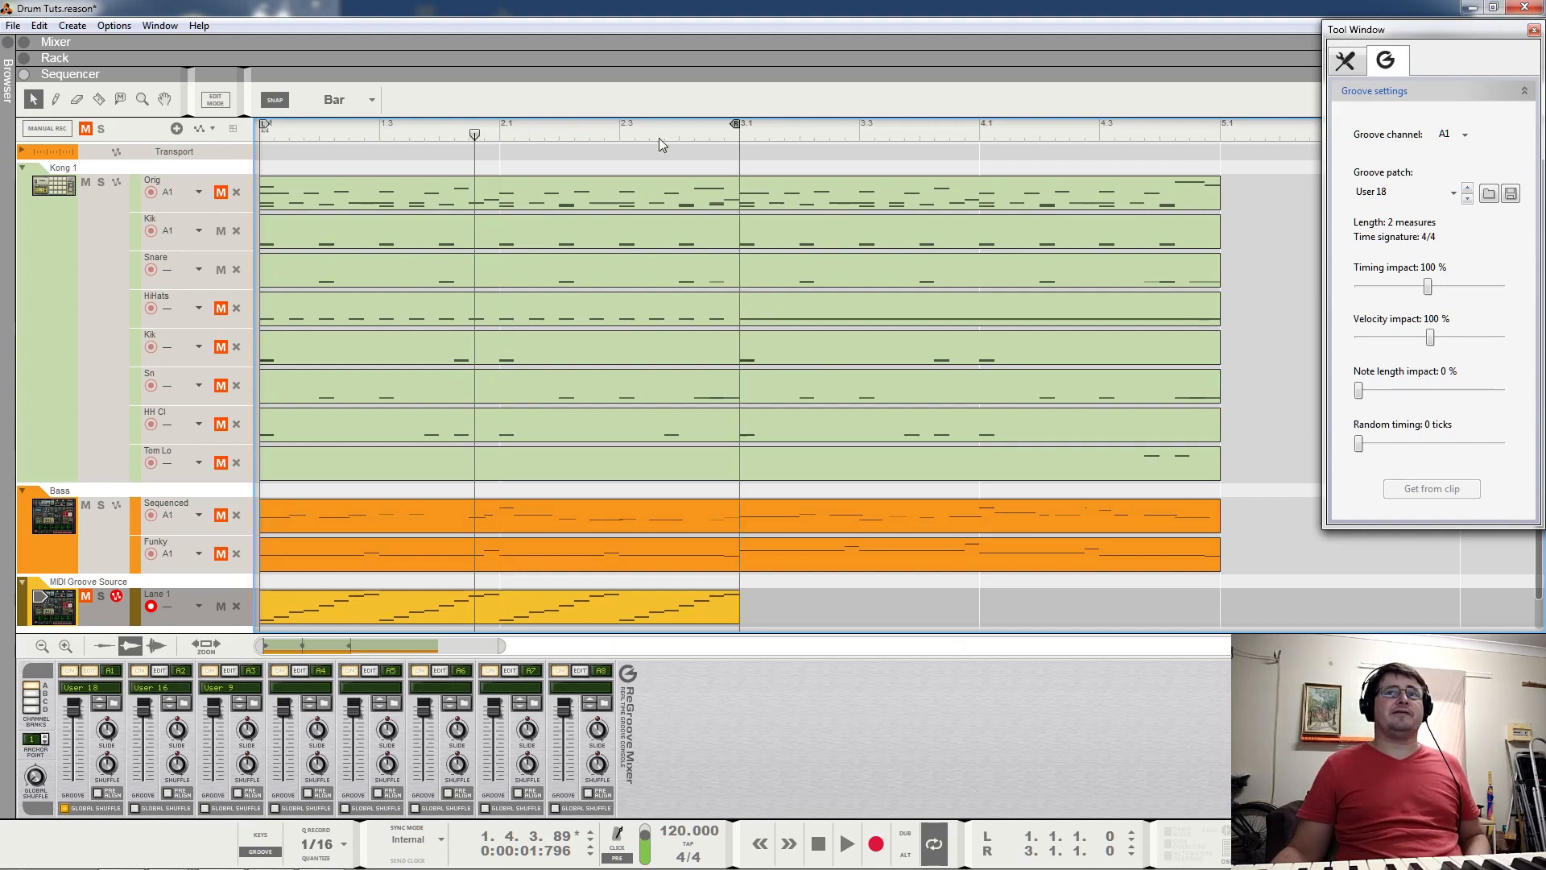
key(space)
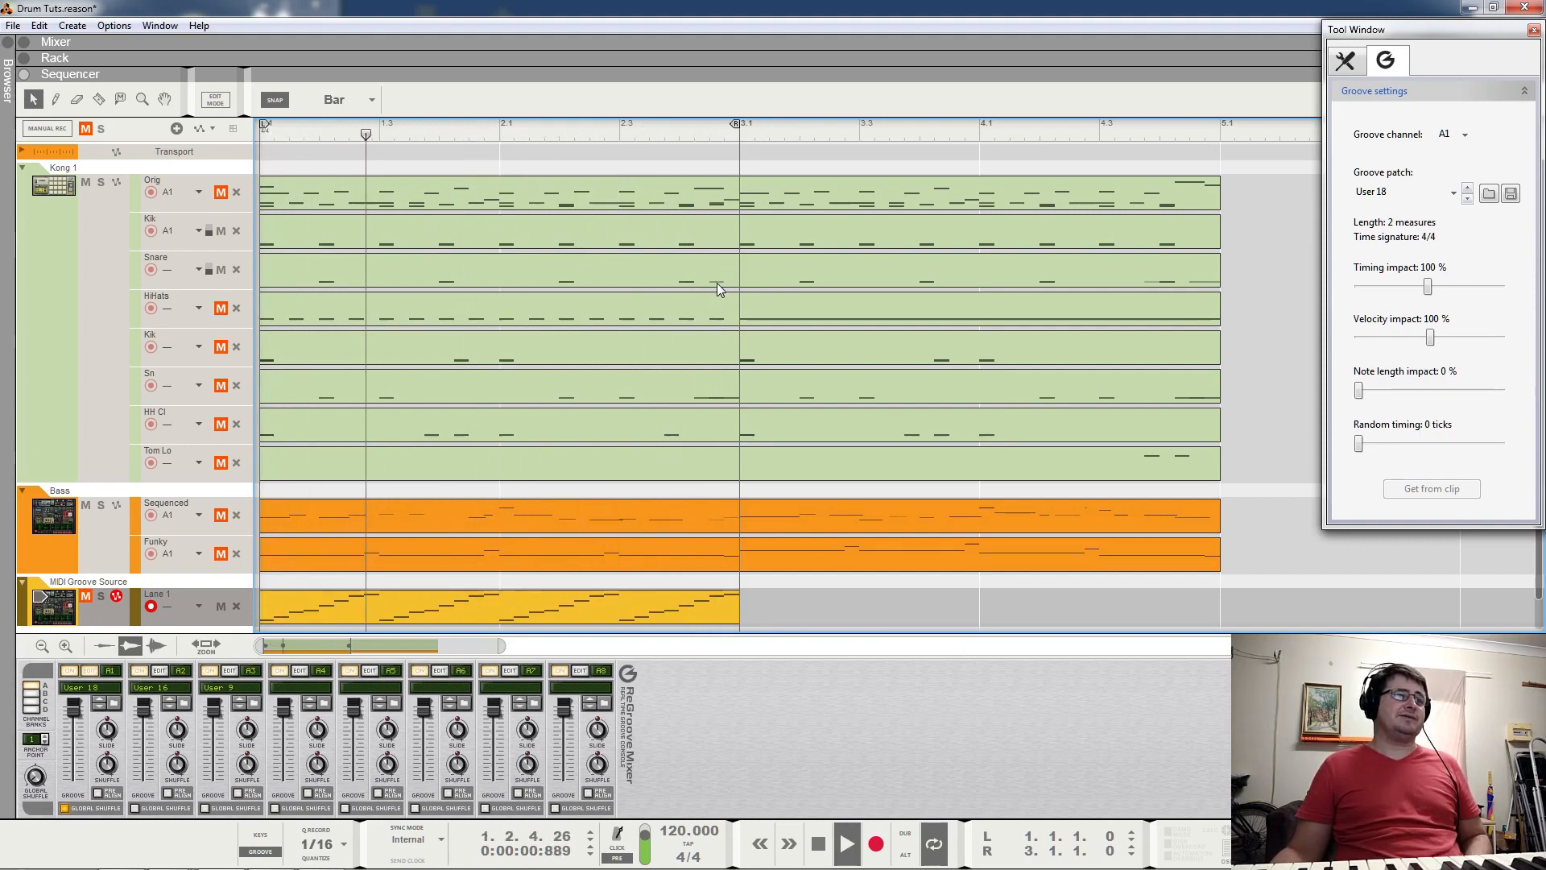
key(space)
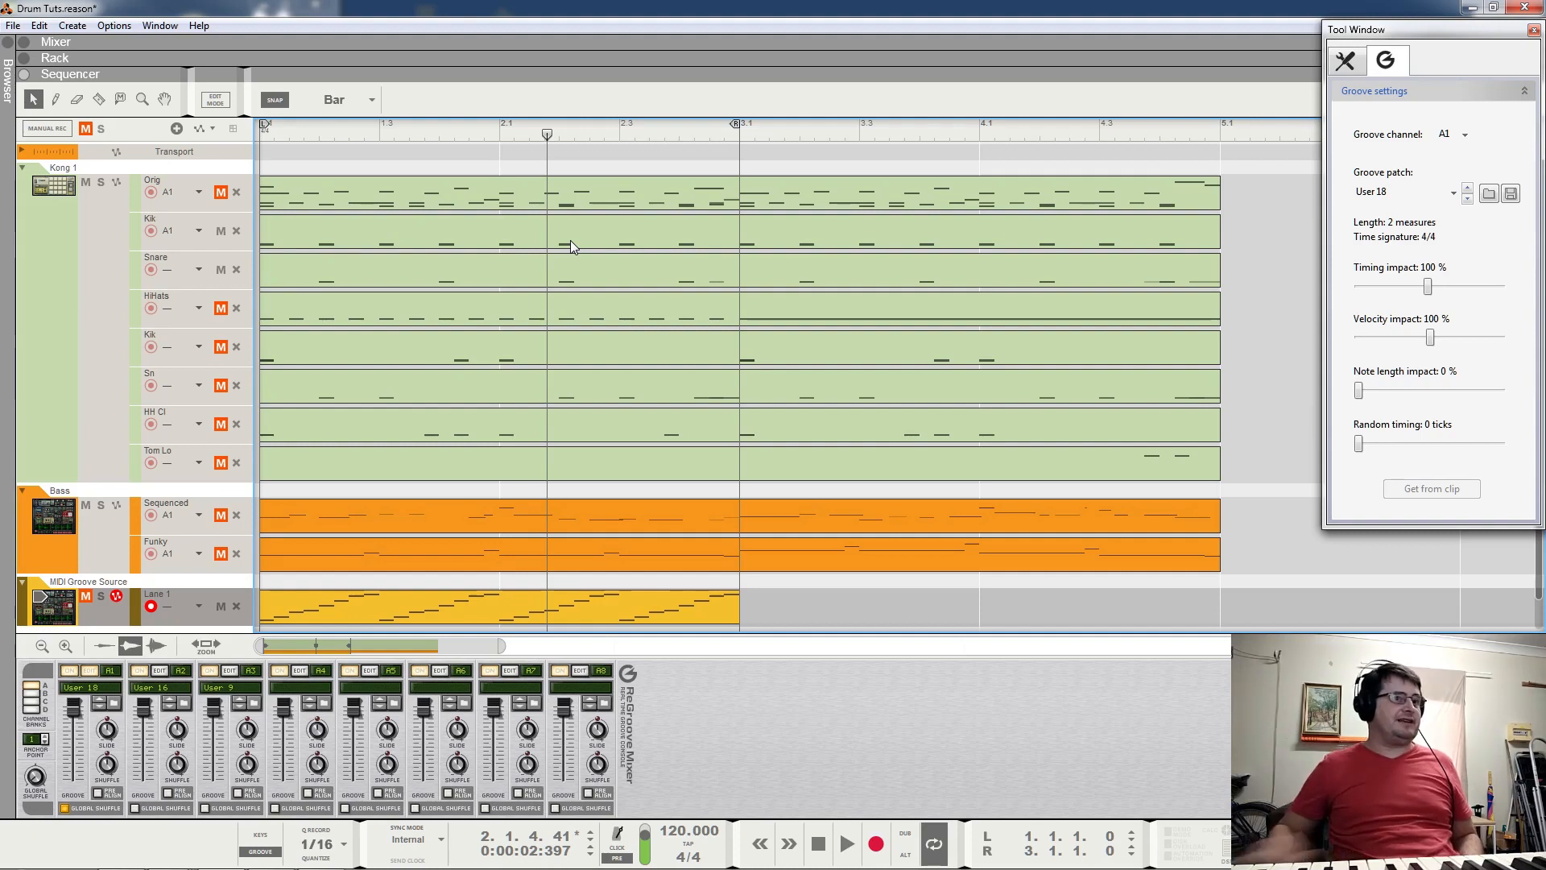
key(space)
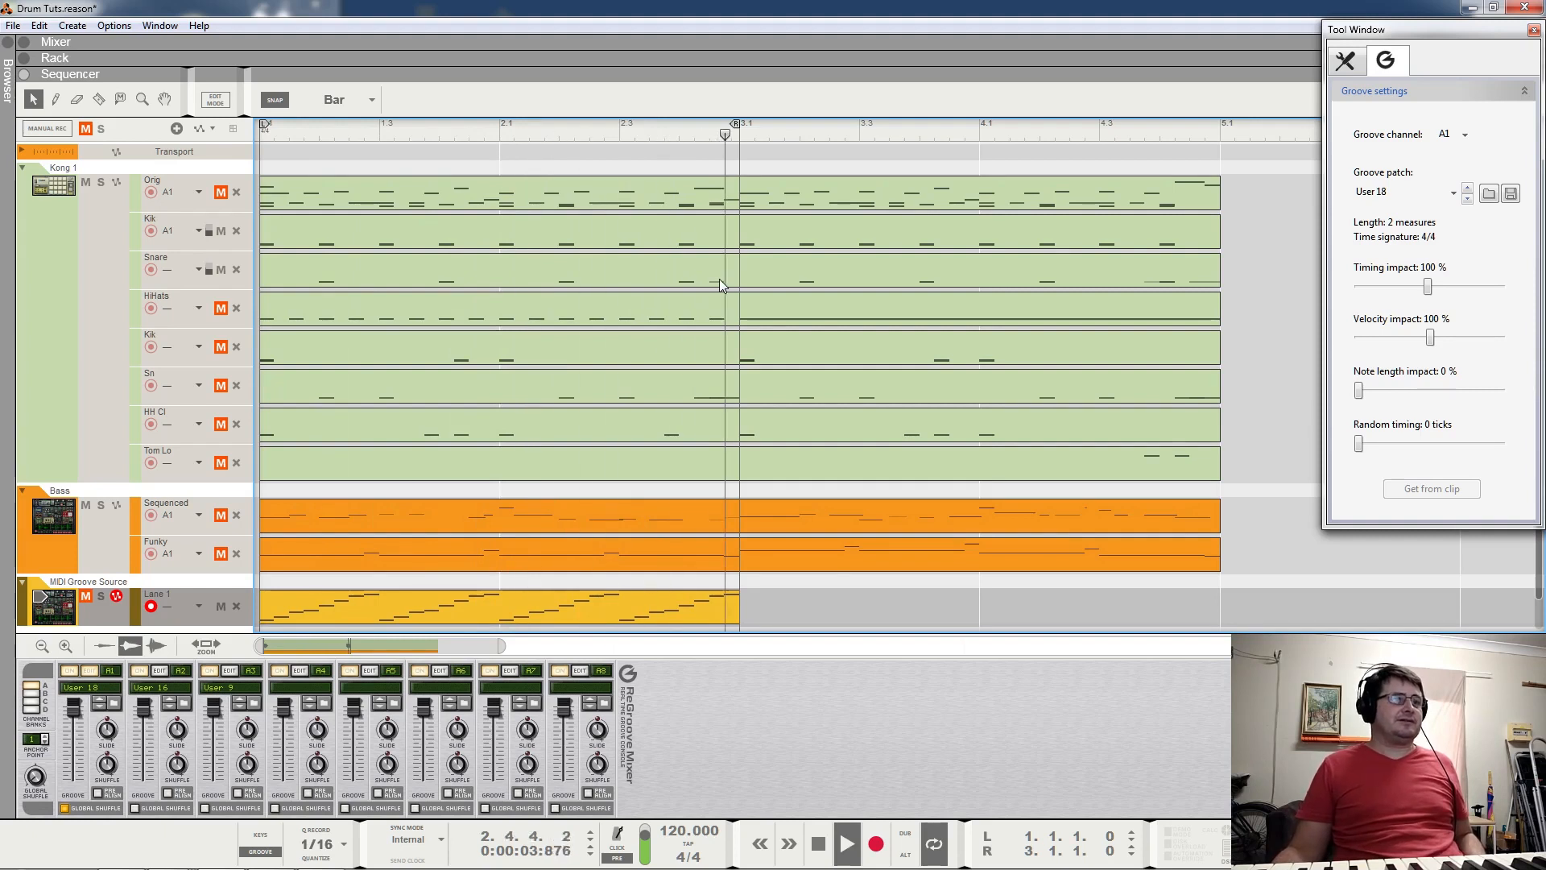
key(space)
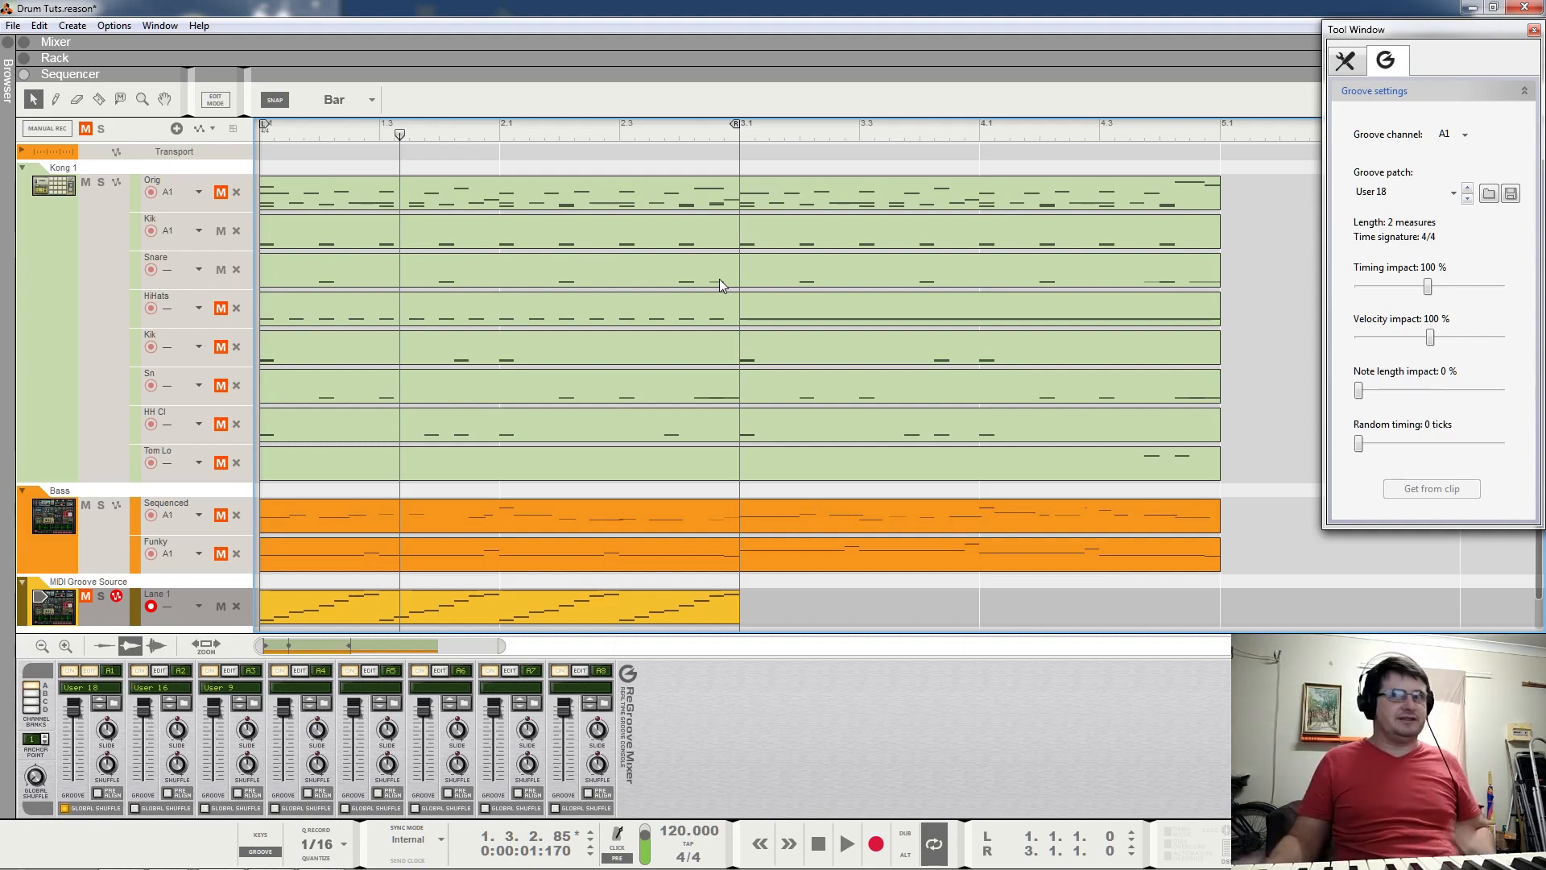
Extend the loop end to bar 5 and listen to the four-bar kick and snare pattern.
drag(735, 125, 1218, 169)
key(space)
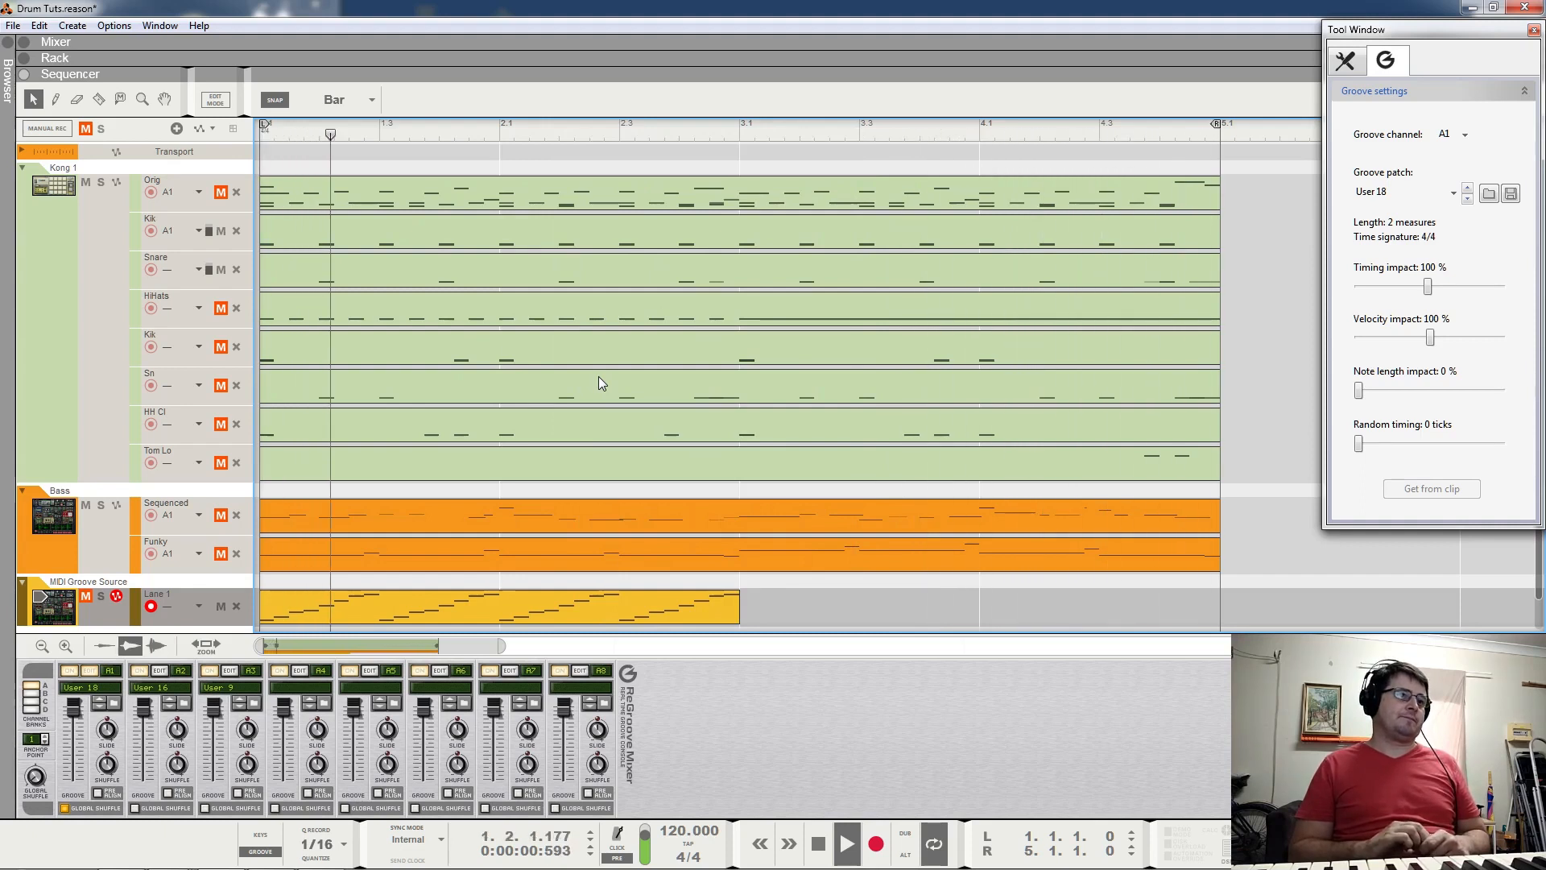
key(space)
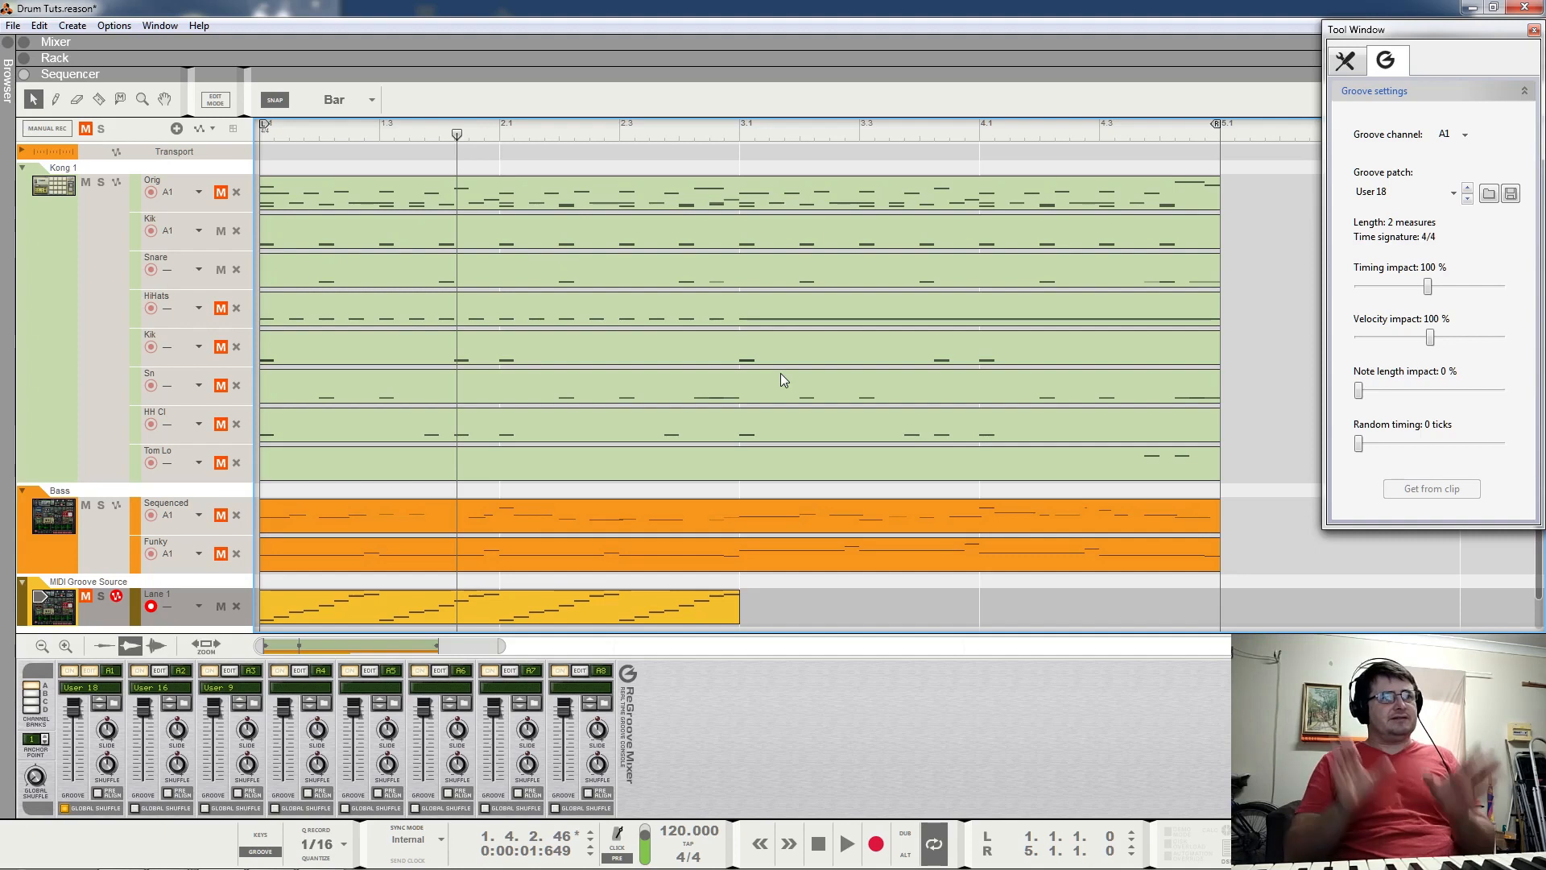
click(384, 133)
key(space)
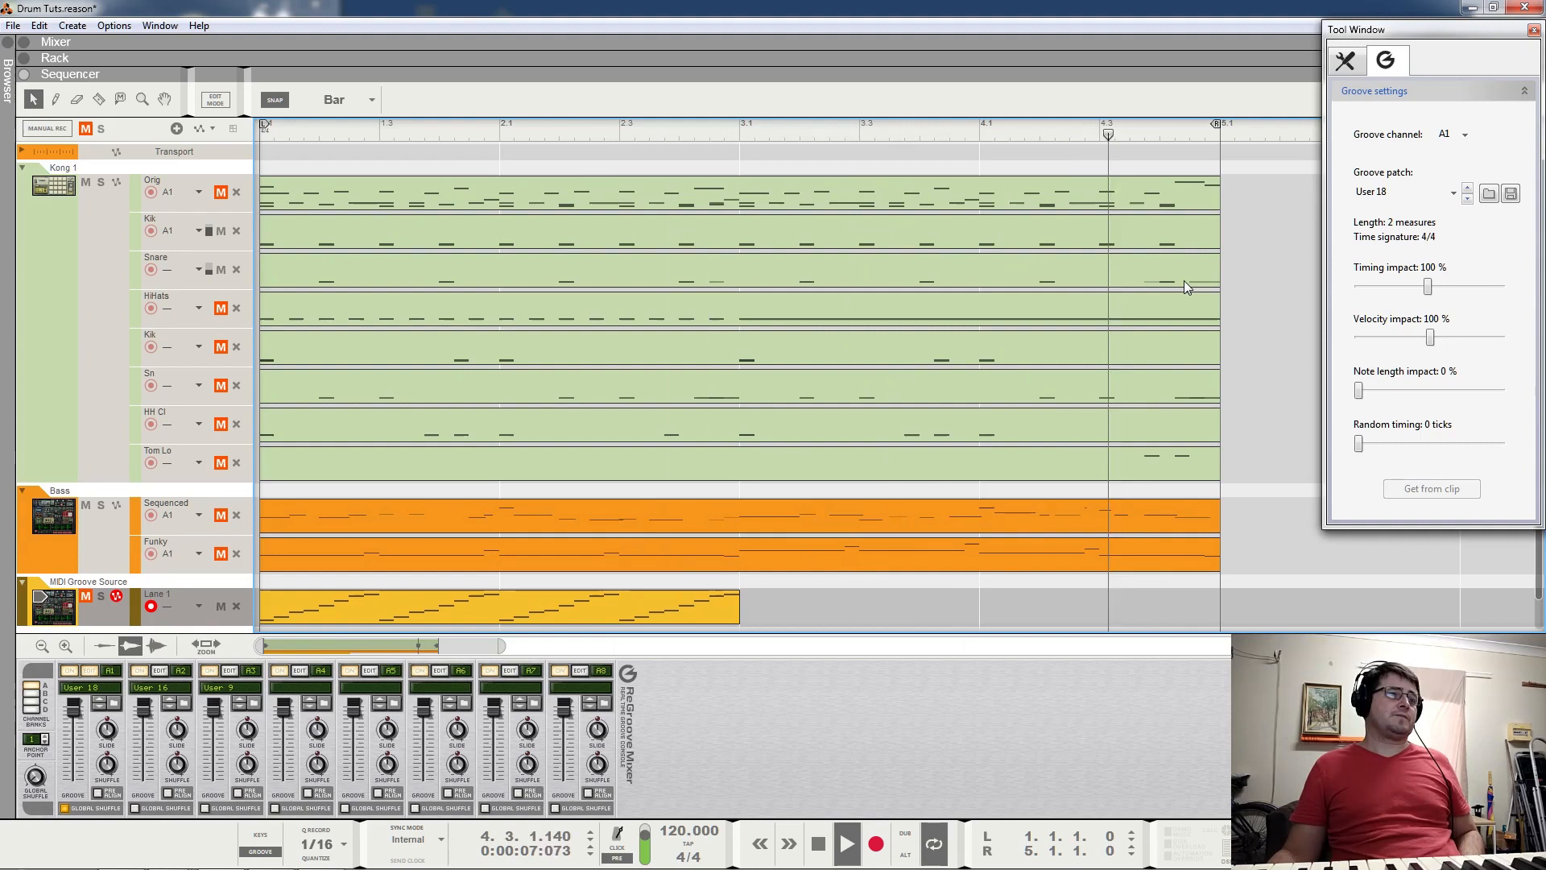
key(space)
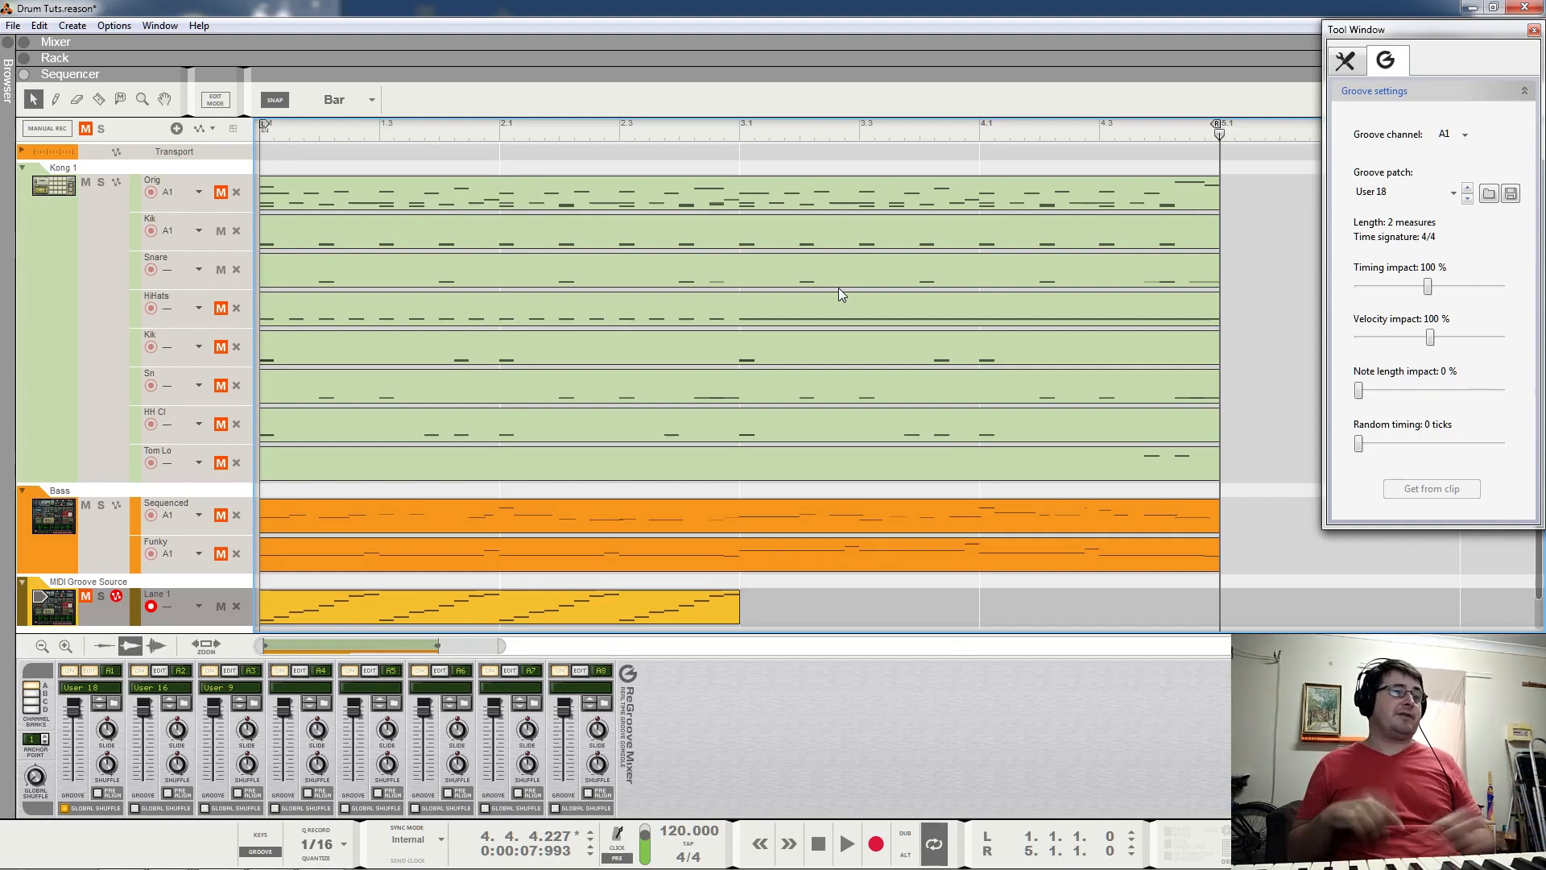
key(space)
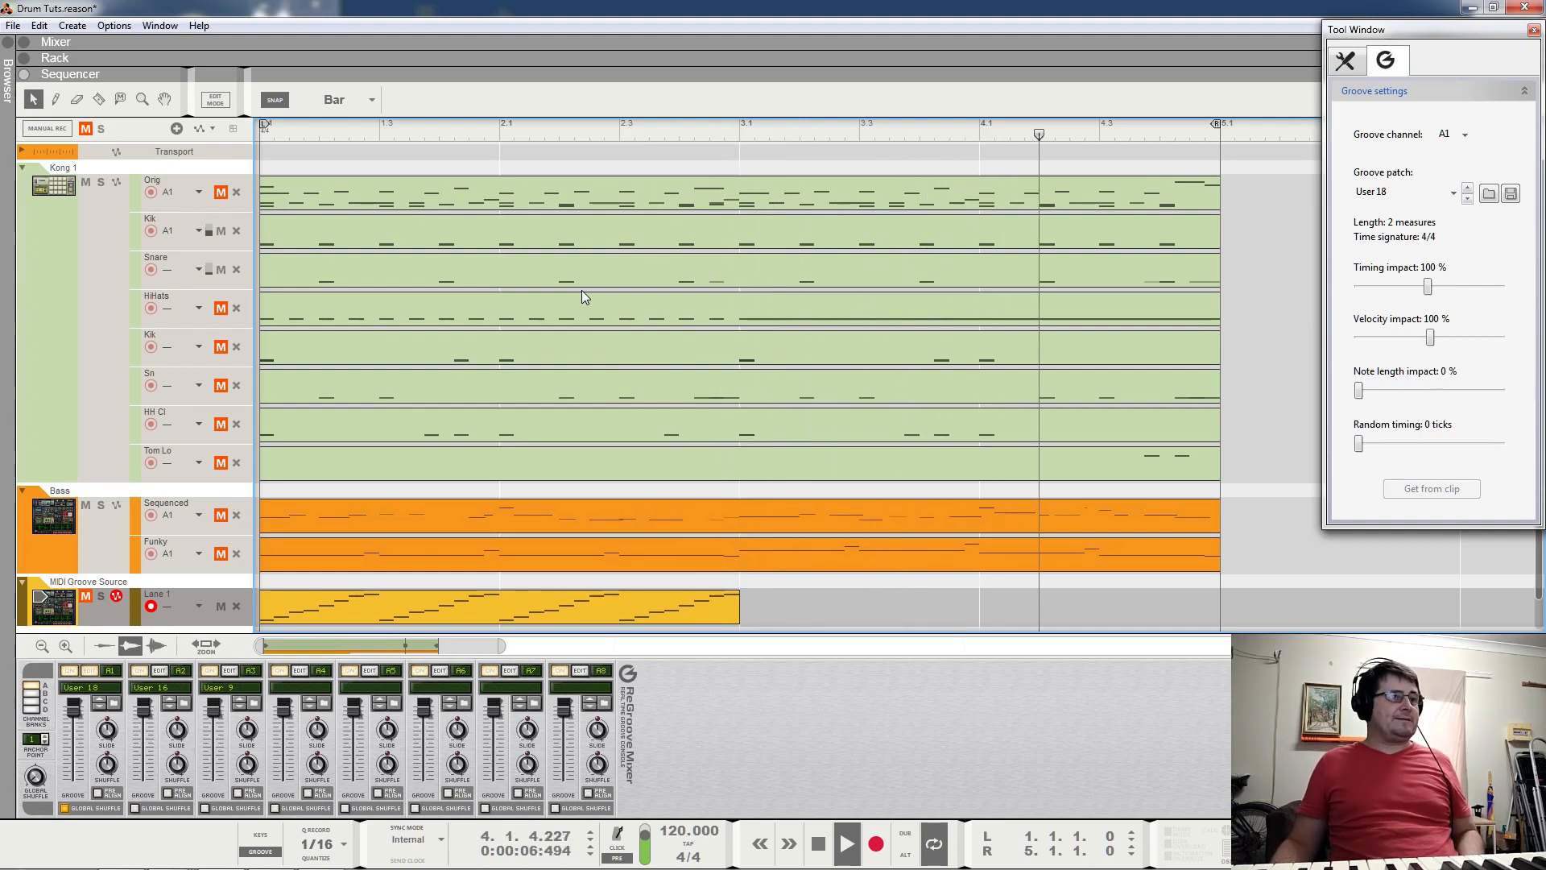
key(space)
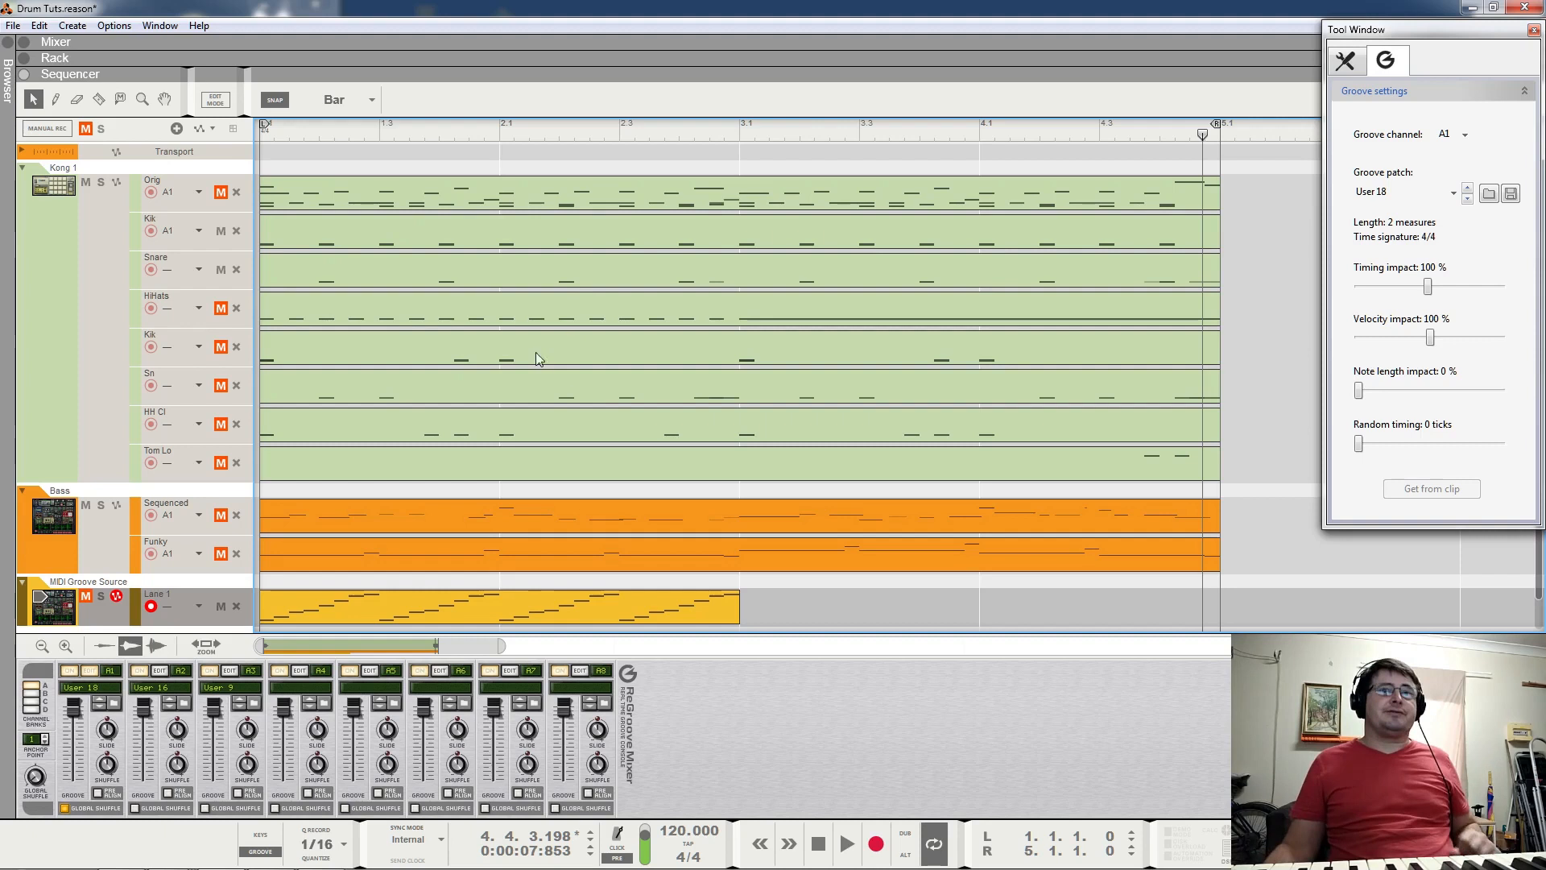
Unmute the HiHats lane and play the kick, snare and hi-hats from bar 1.
click(219, 309)
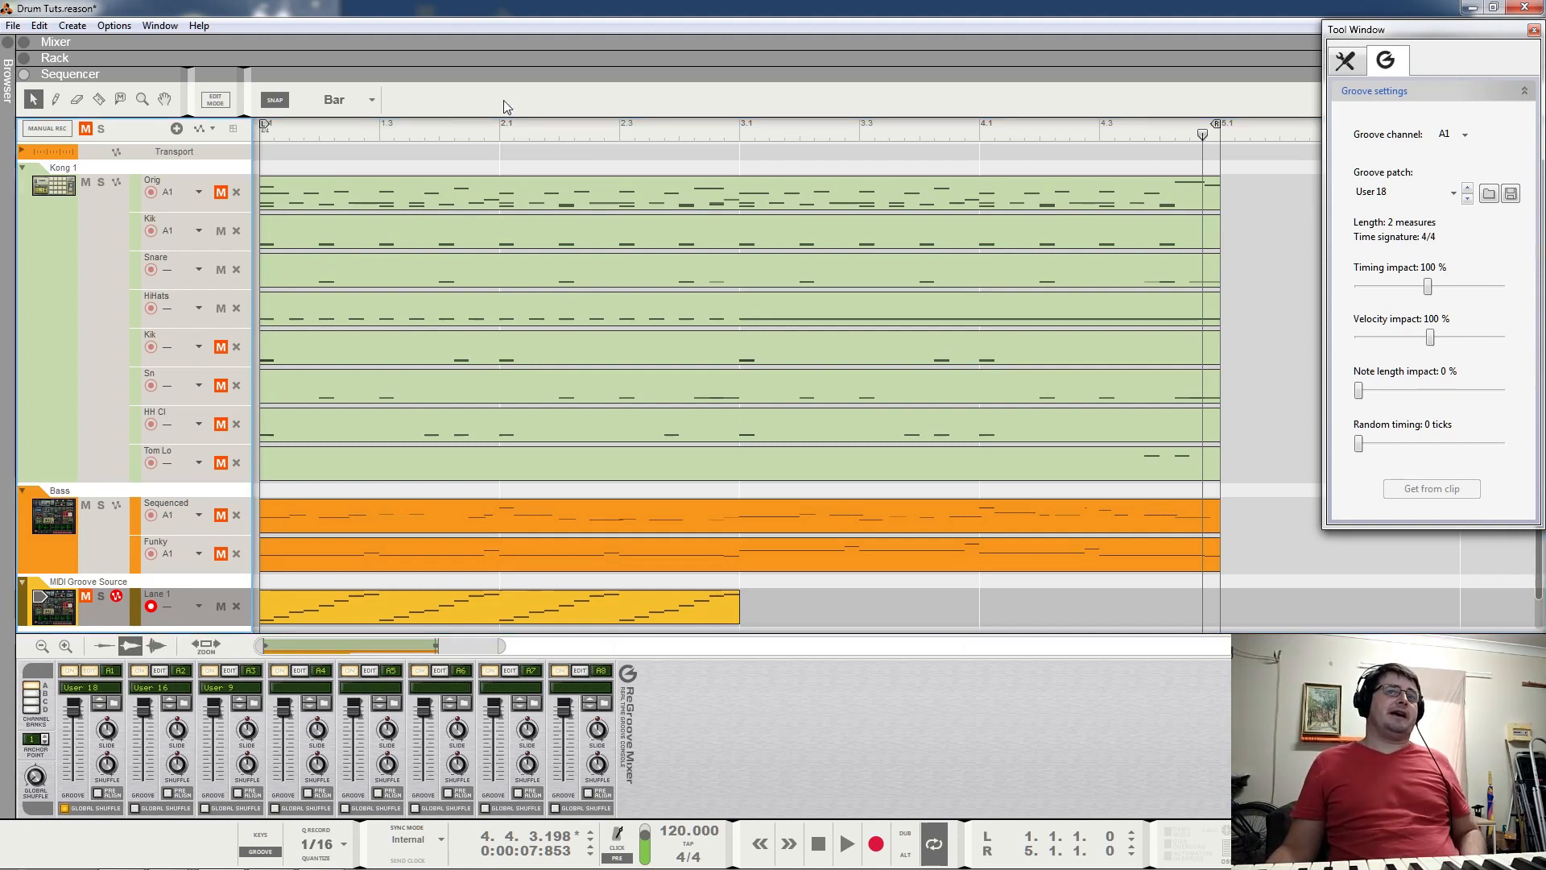
click(339, 137)
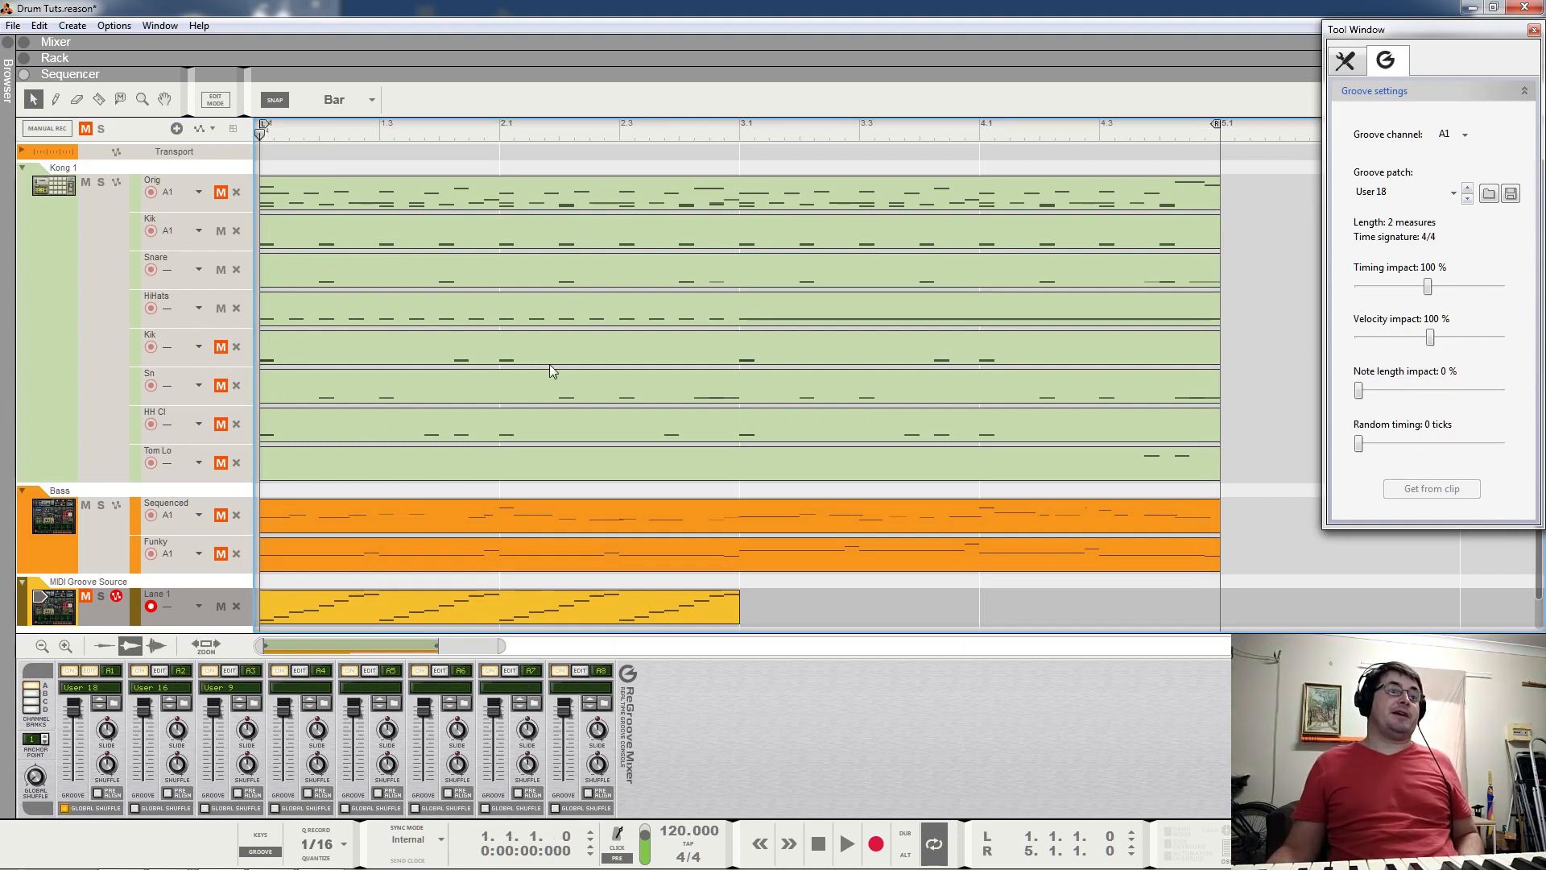
key(space)
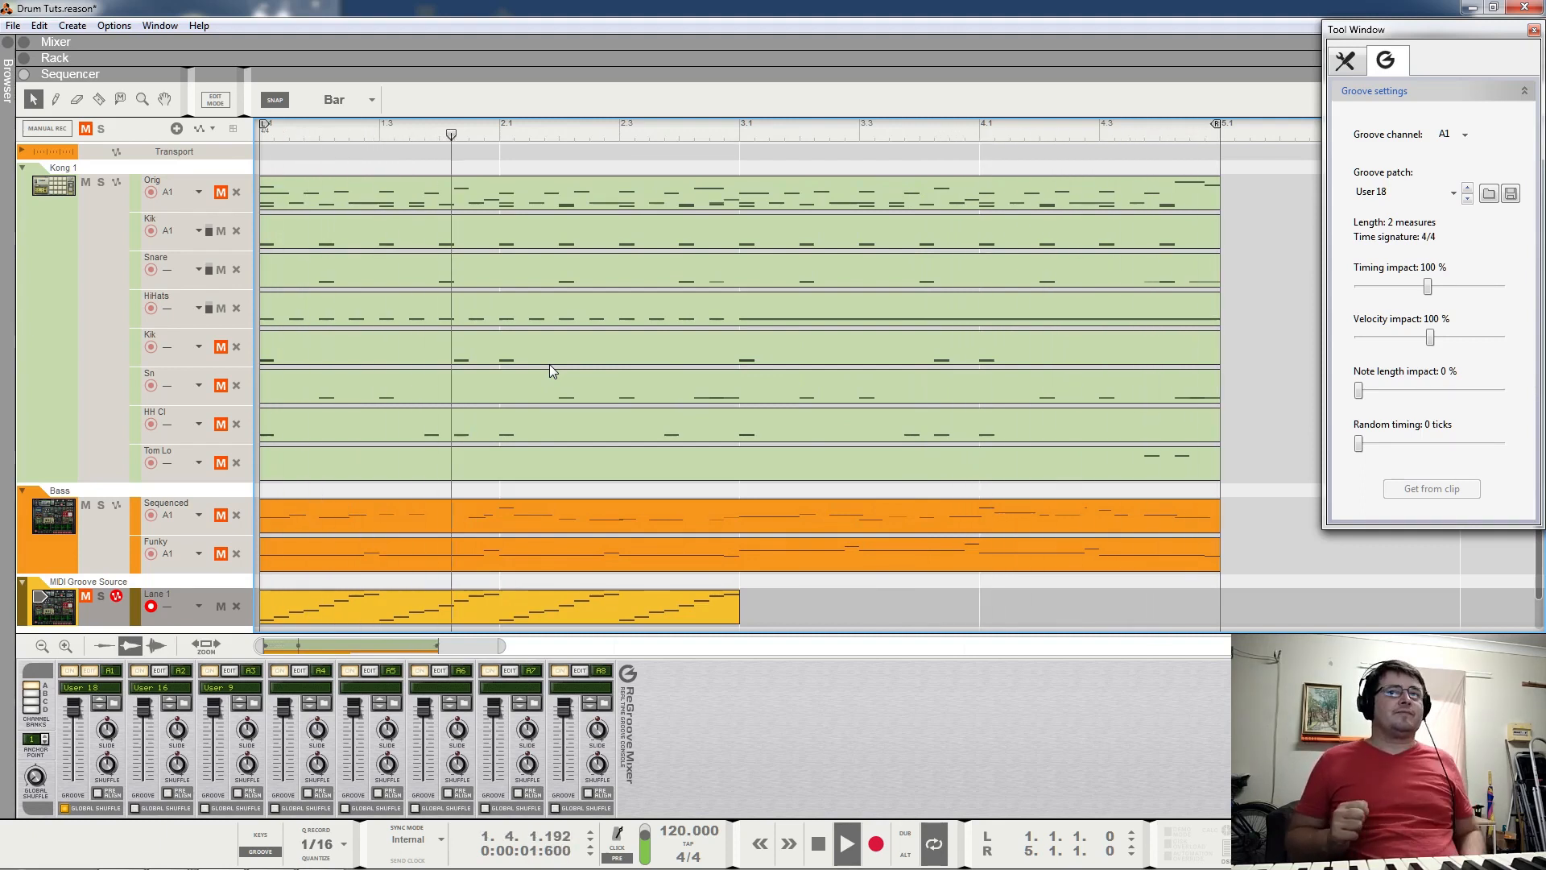
key(space)
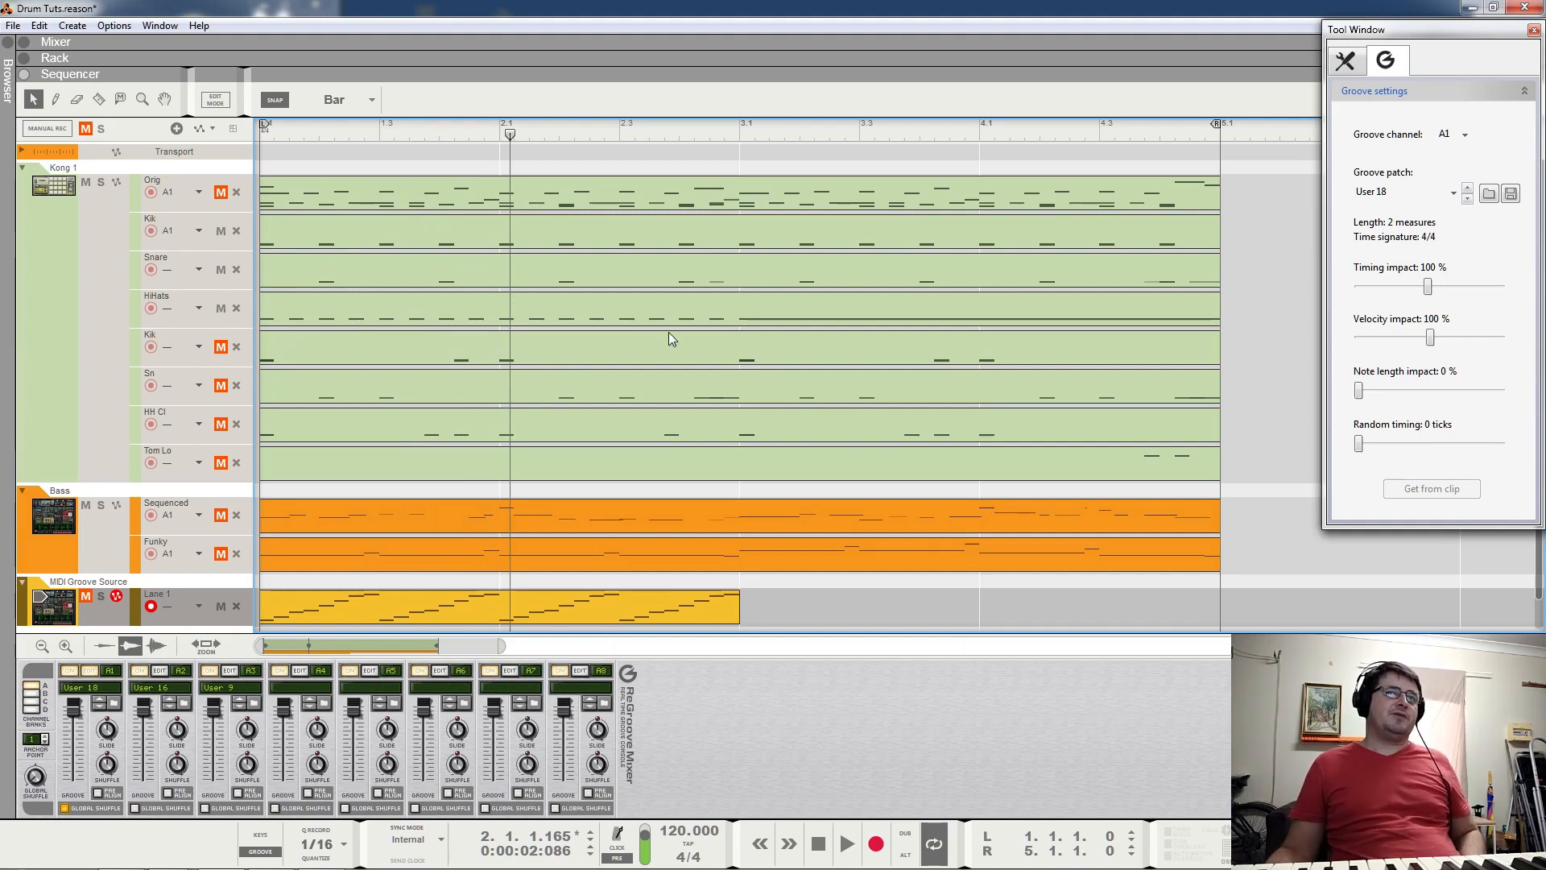
Shorten the loop to end at bar 3 and compare playback with the HiHats lane muted and unmuted.
alt+click(736, 138)
click(515, 138)
key(space)
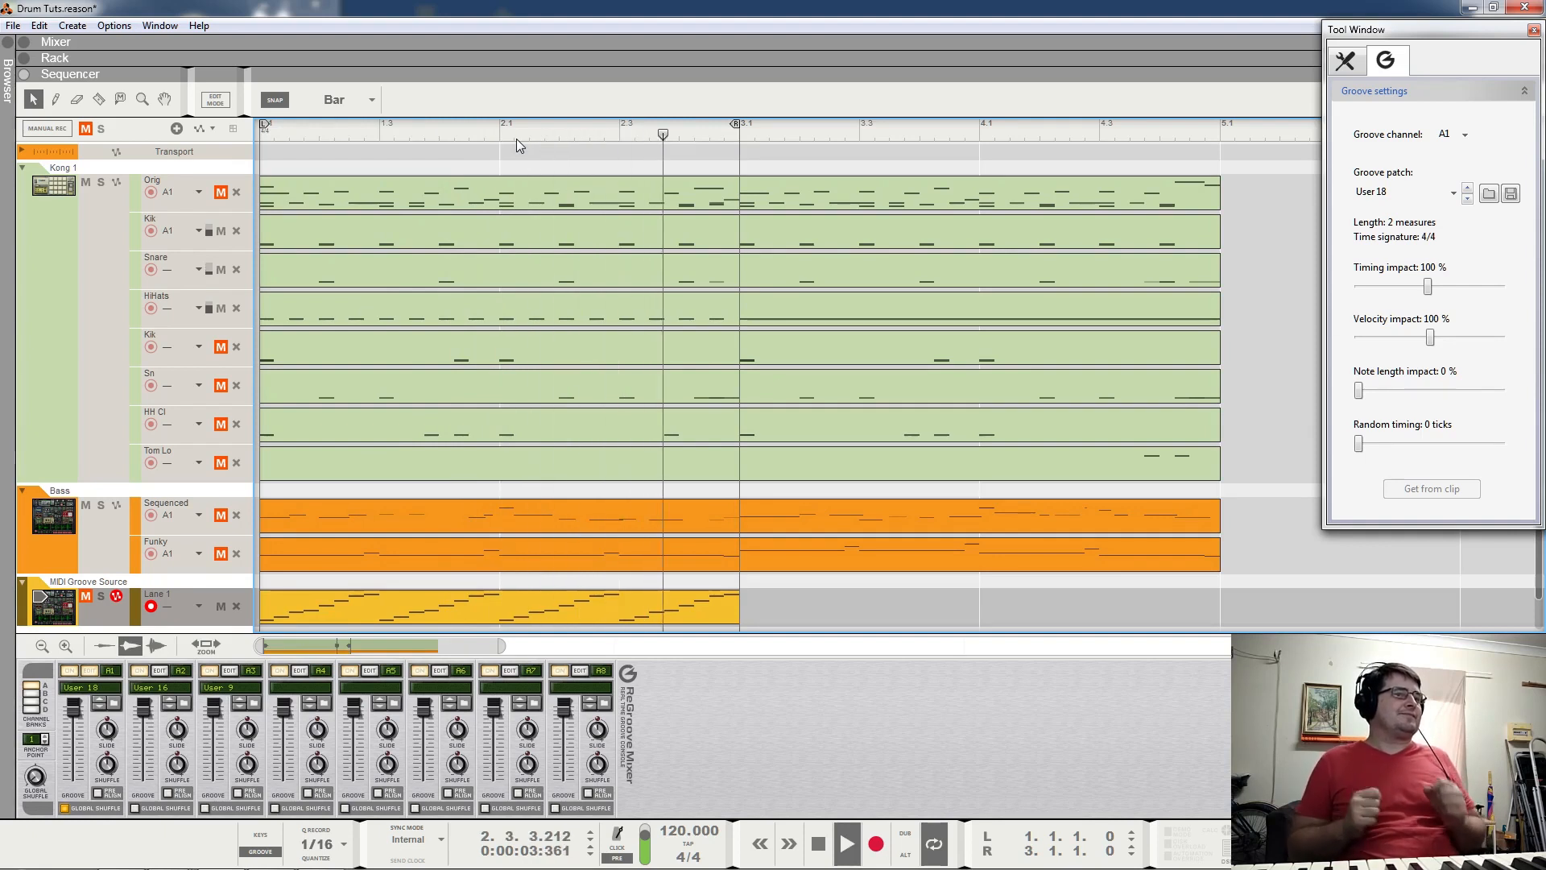
click(223, 311)
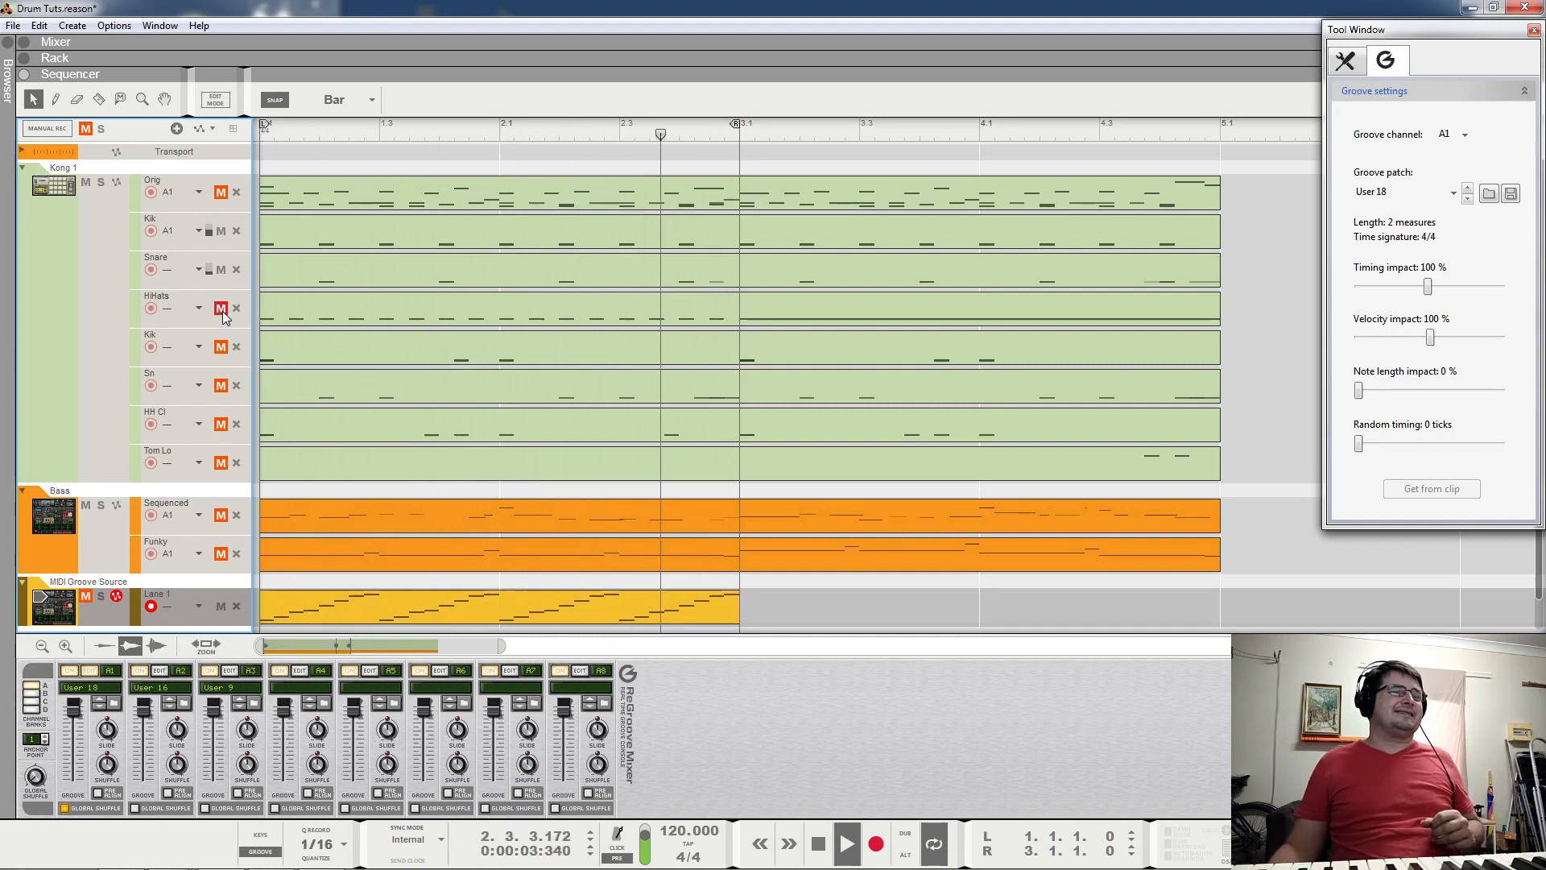
click(221, 309)
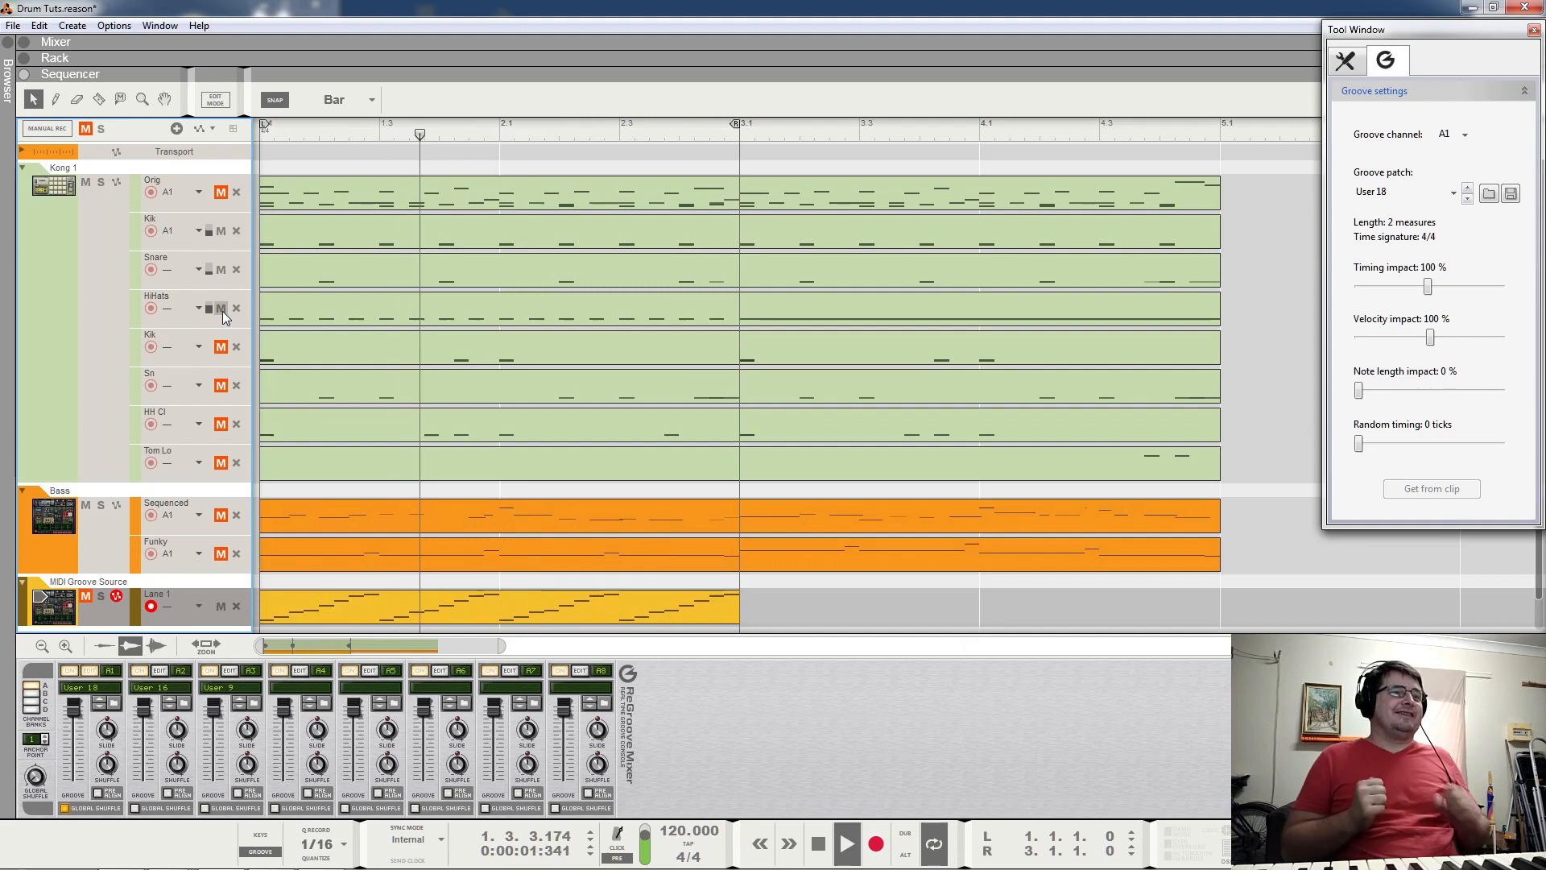
key(space)
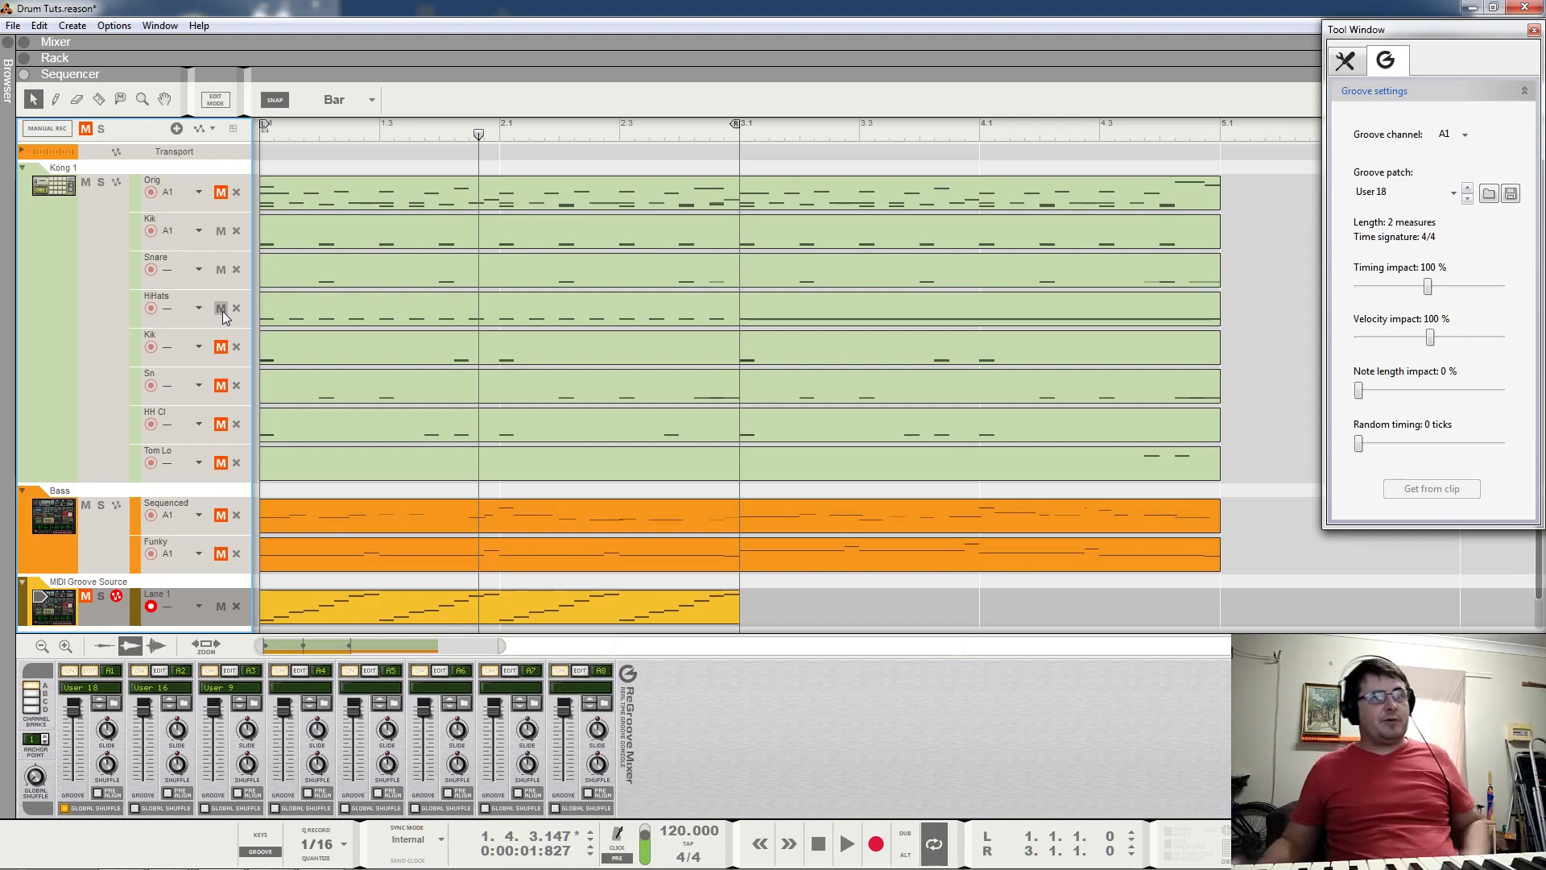
Move the loop end back to bar 5 and play the full pattern with kick, snare and hi-hats.
drag(734, 129, 1105, 182)
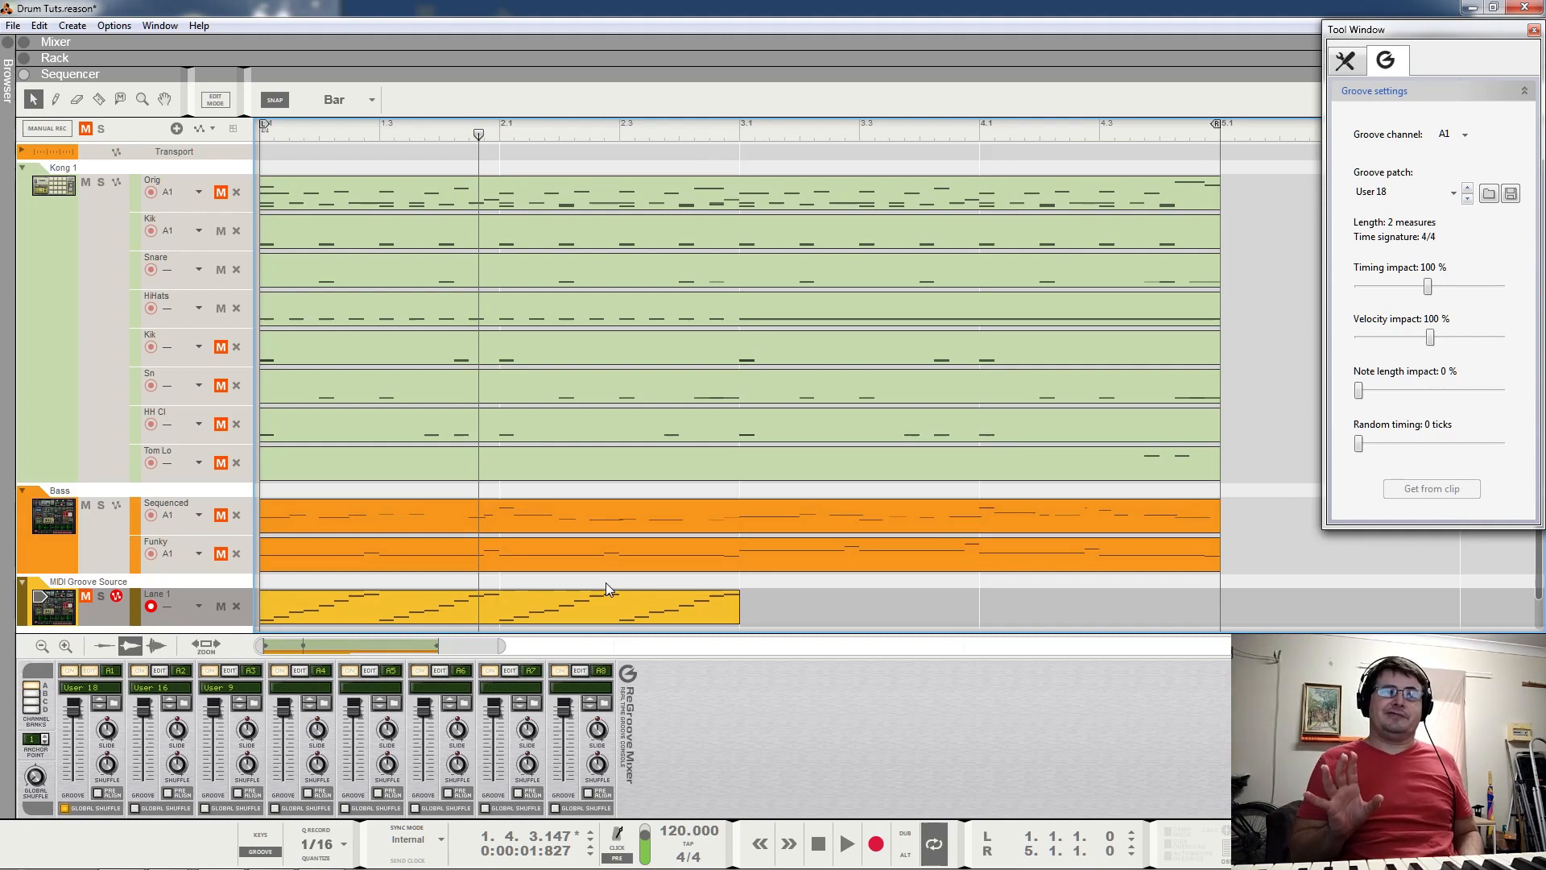
key(space)
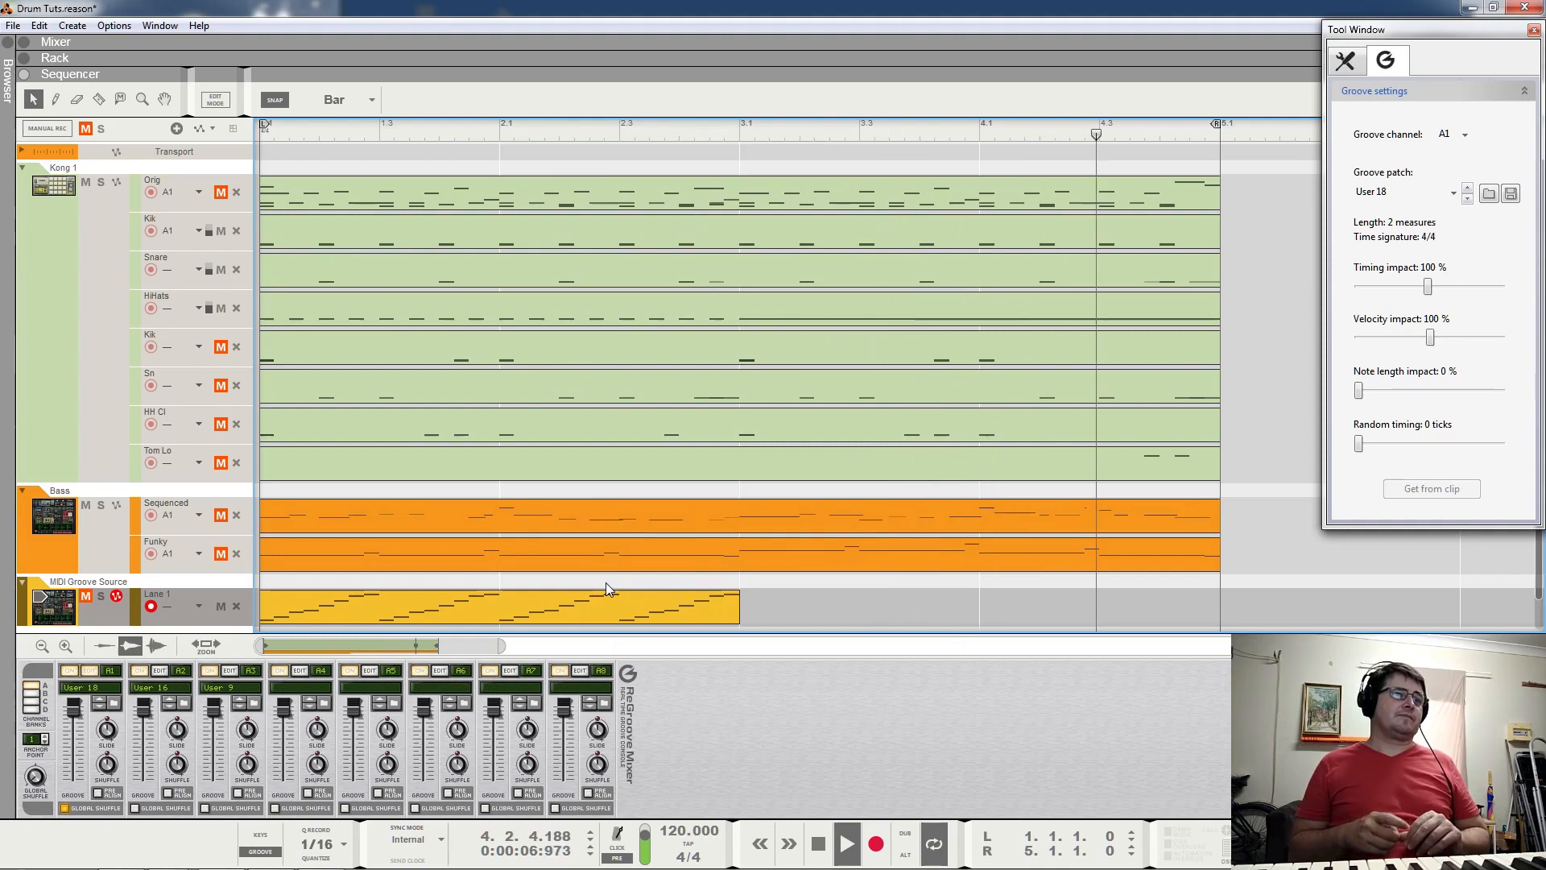
key(space)
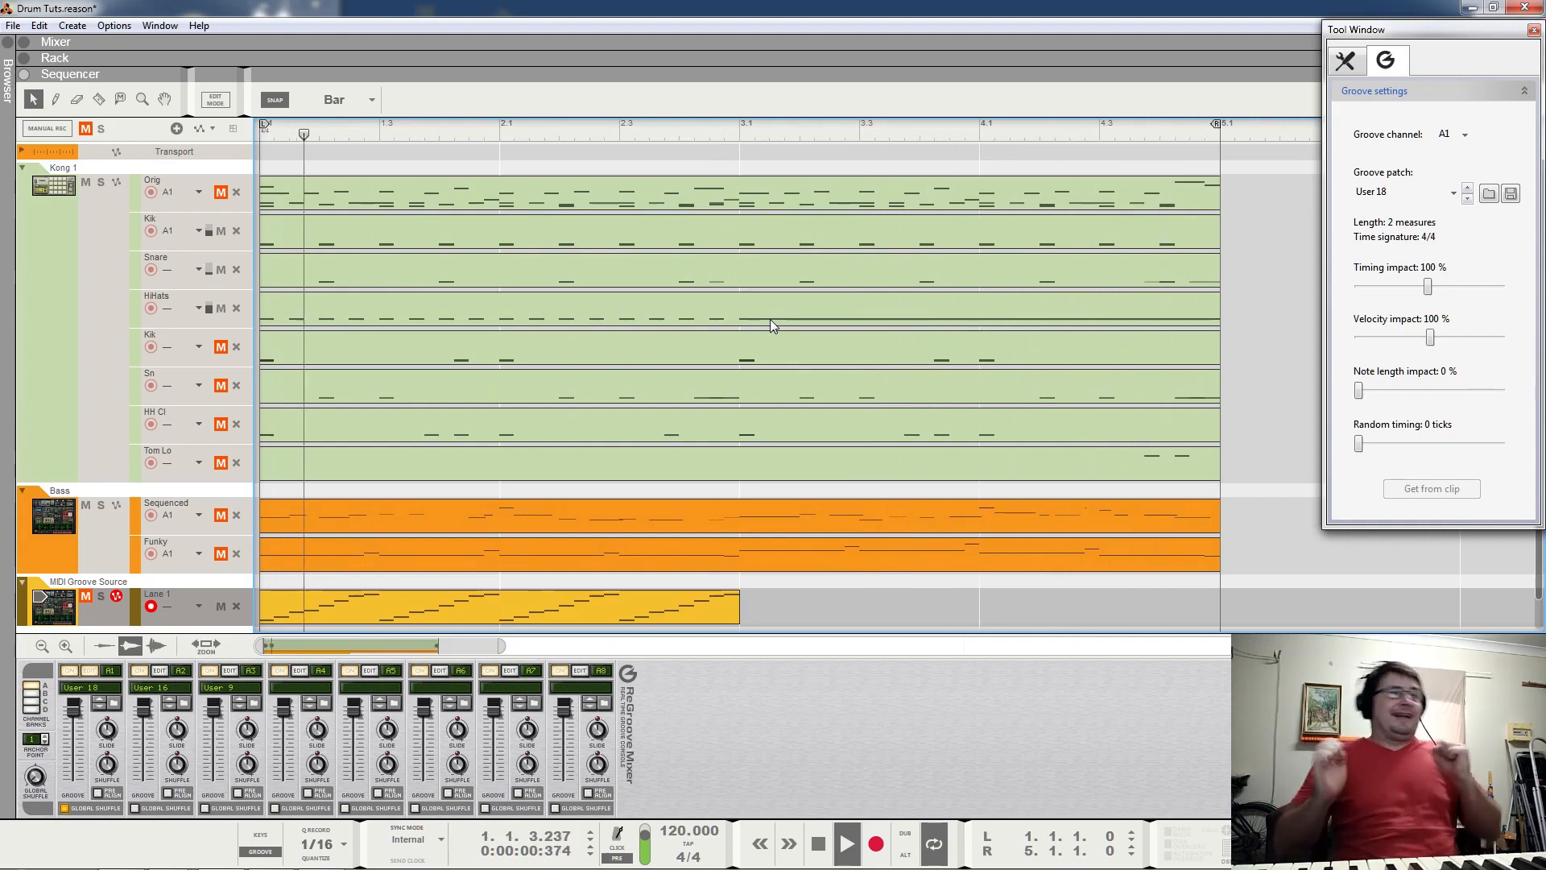
key(space)
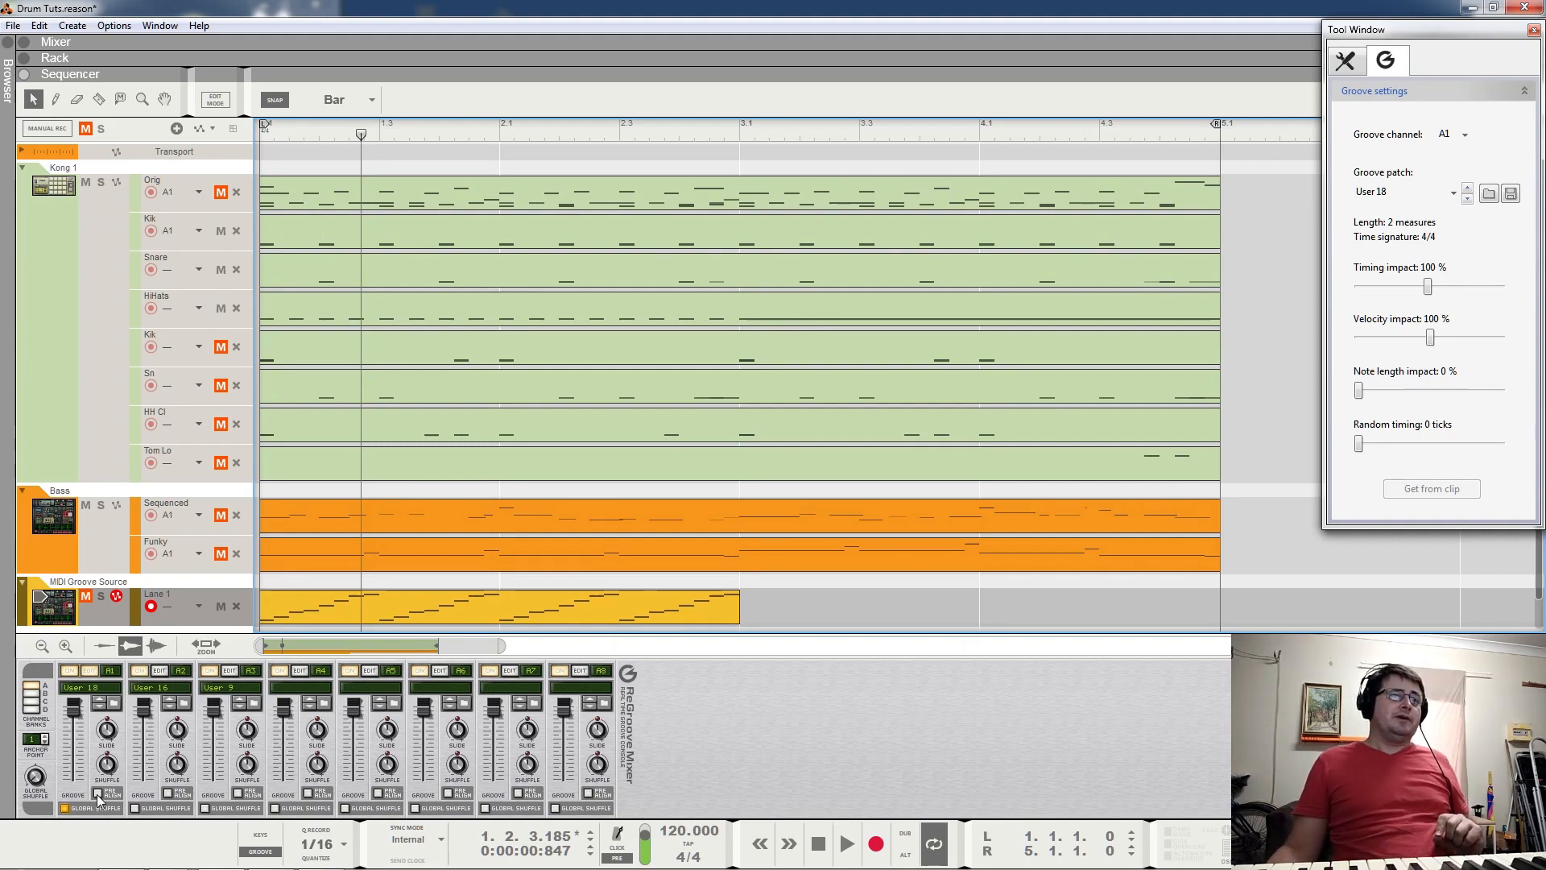
Resume playback and raise the Global Shuffle amount to 69%.
key(space)
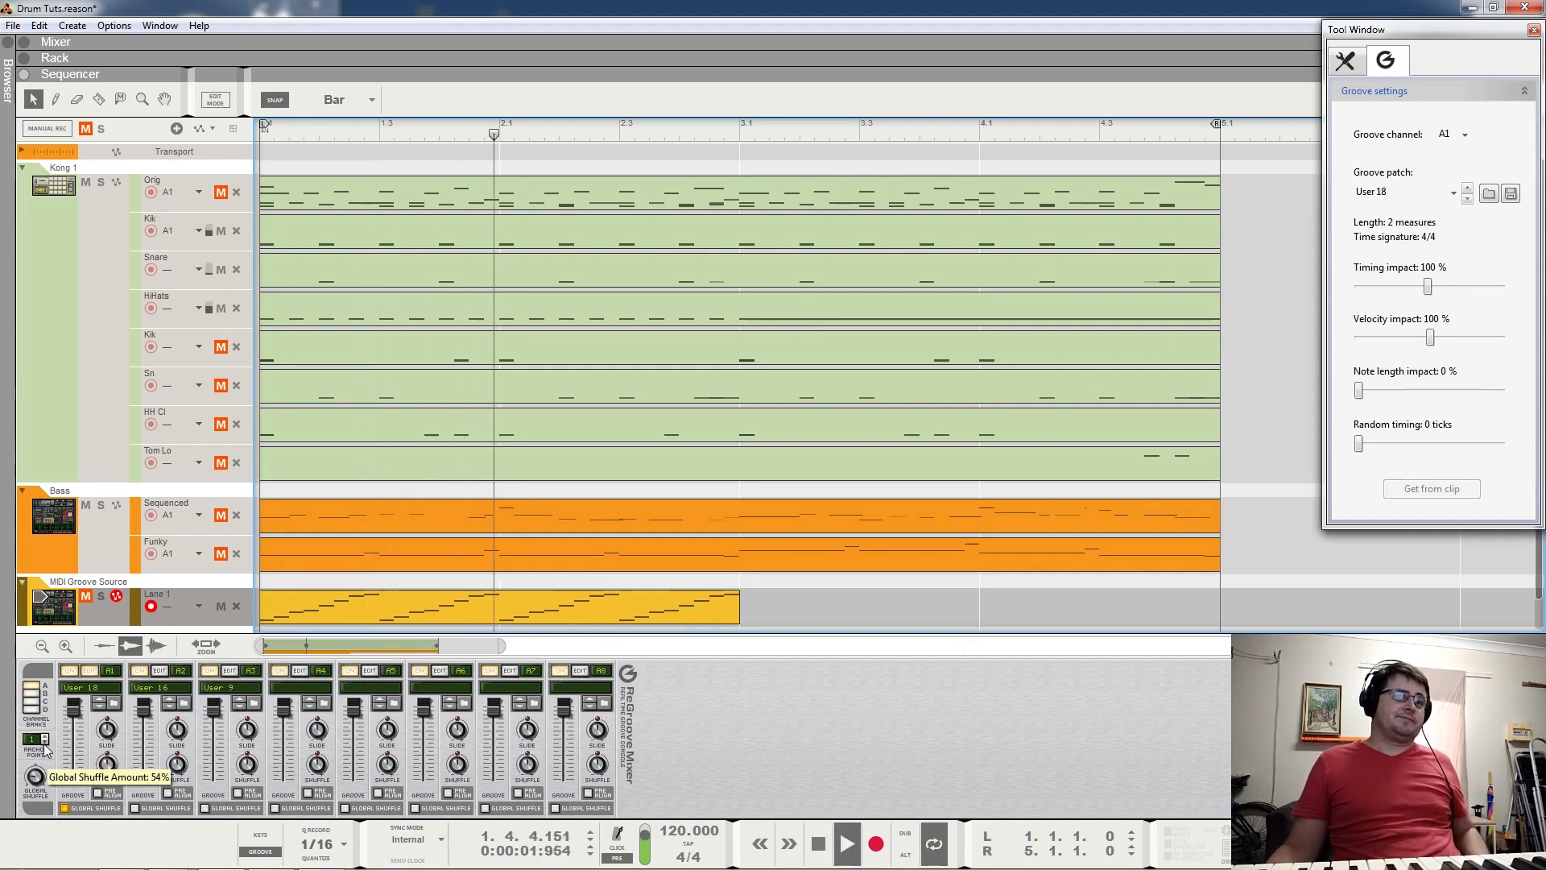
drag(50, 709, 52, 626)
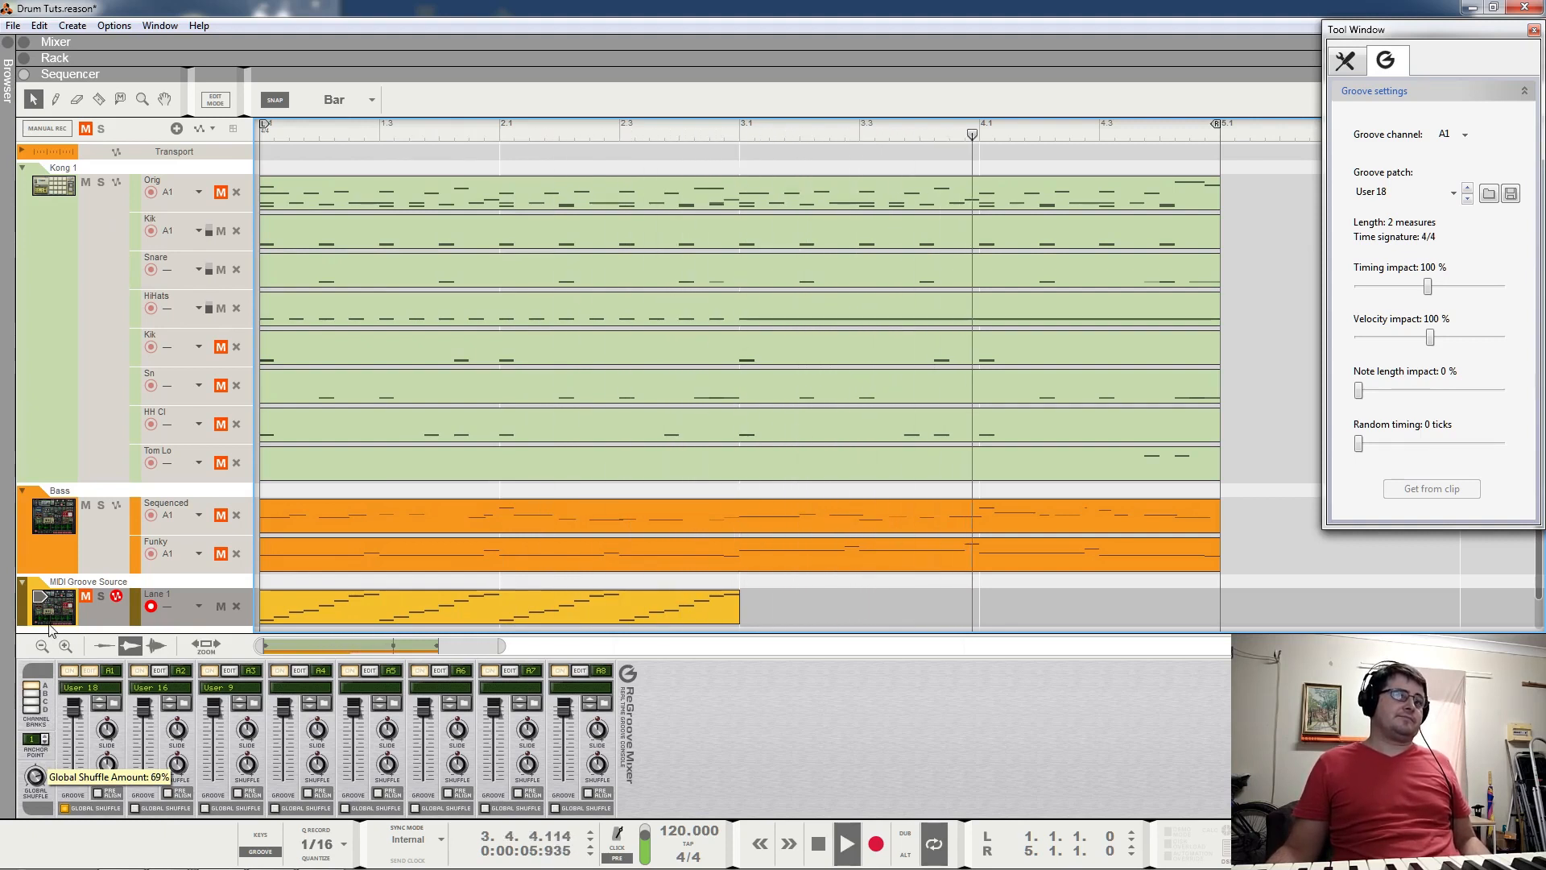
Assign the Snare and HiHats lanes of Kong 1 to groove channel A1.
click(172, 269)
mouse_move(234, 347)
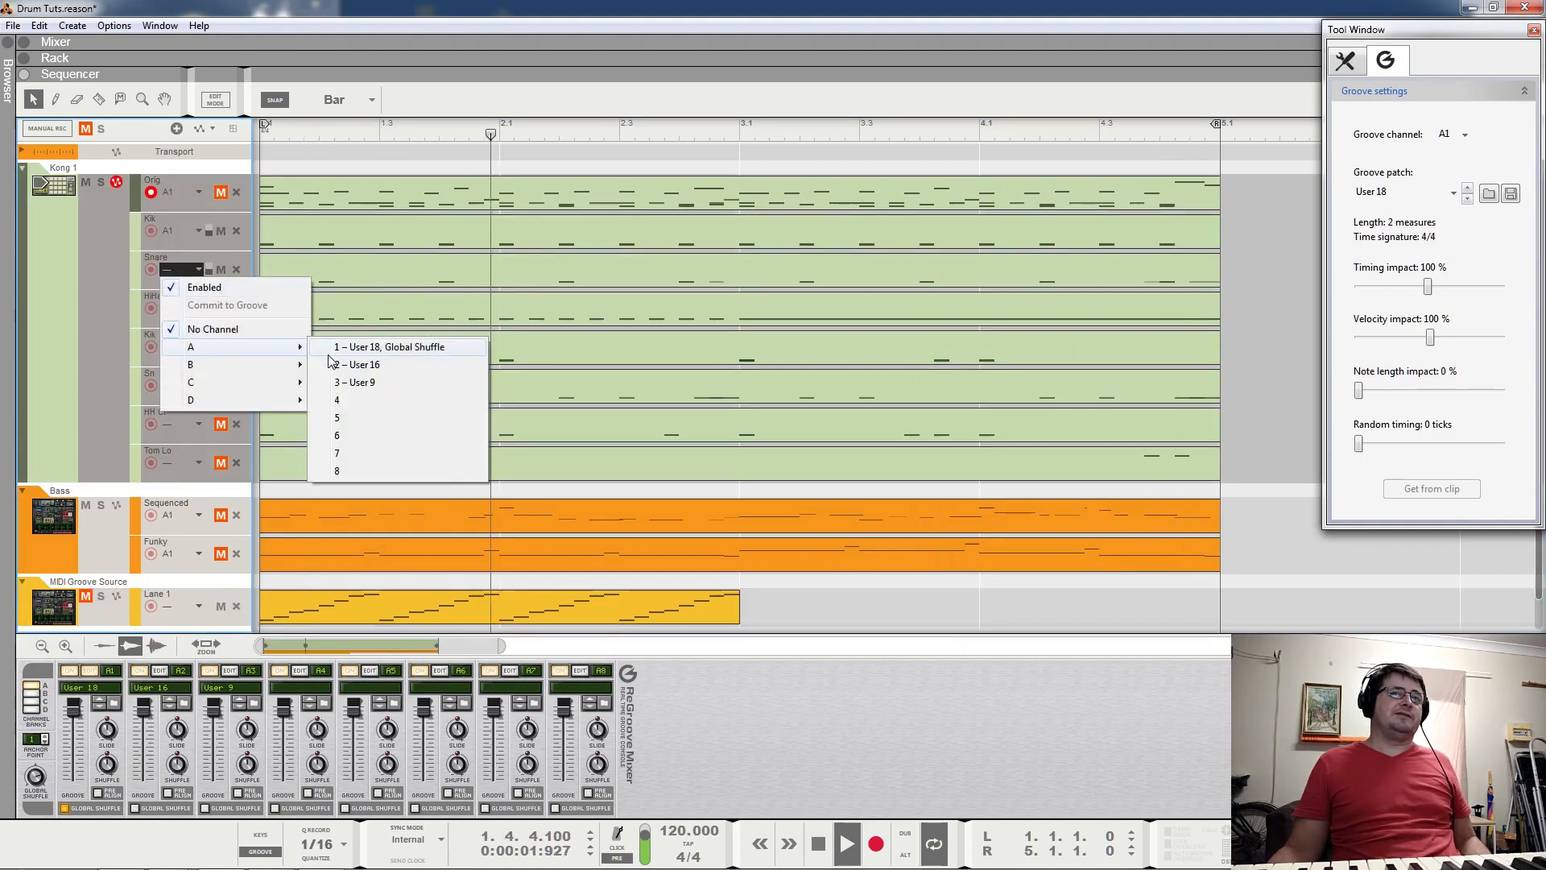
click(331, 354)
click(194, 308)
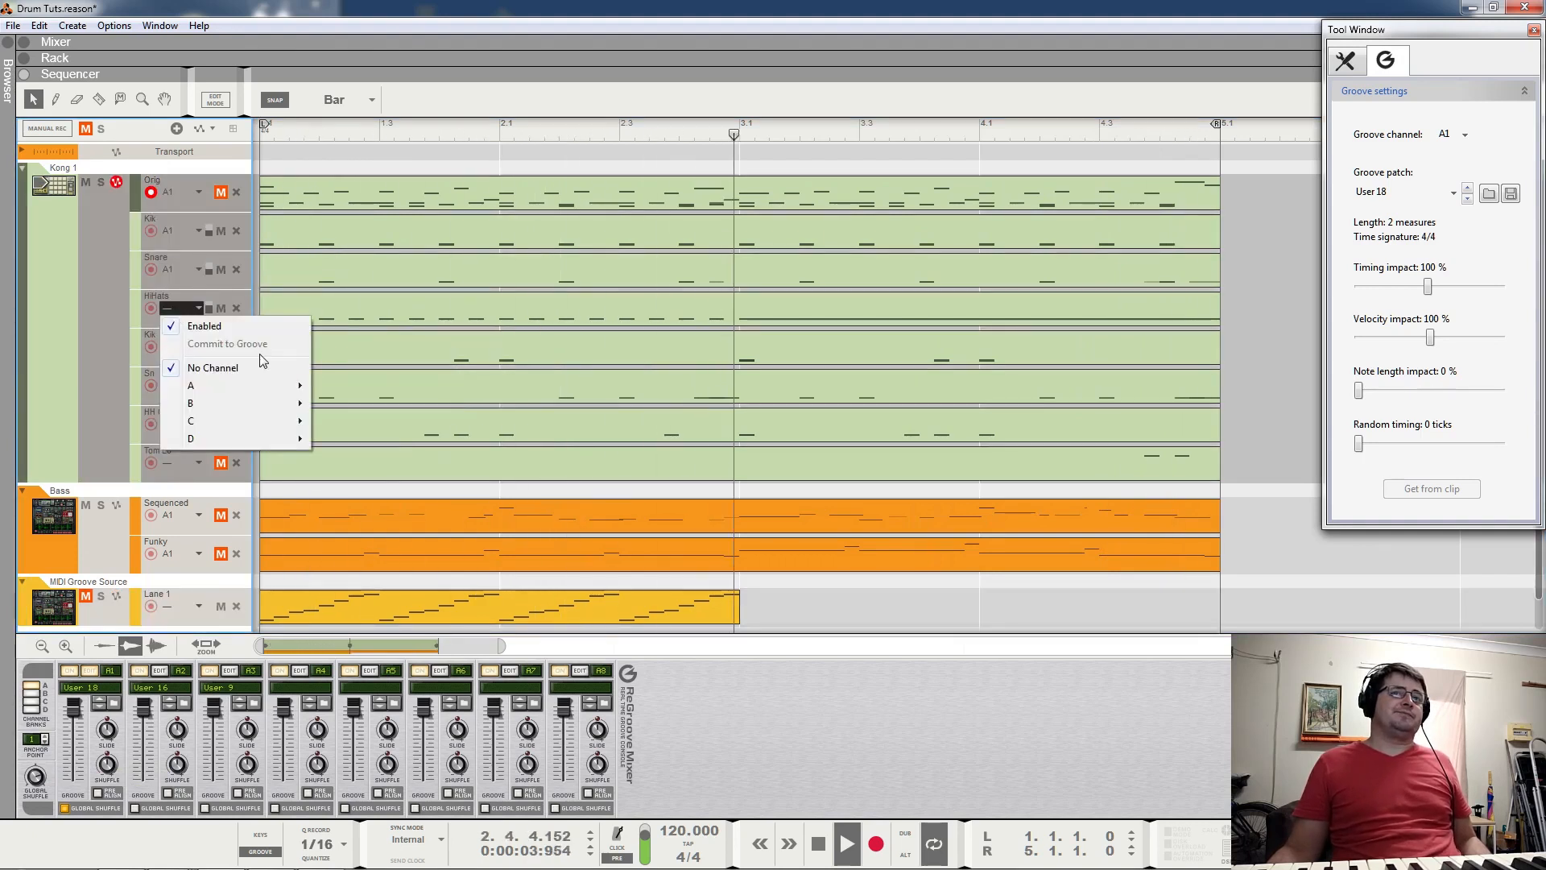
mouse_move(276, 383)
click(362, 392)
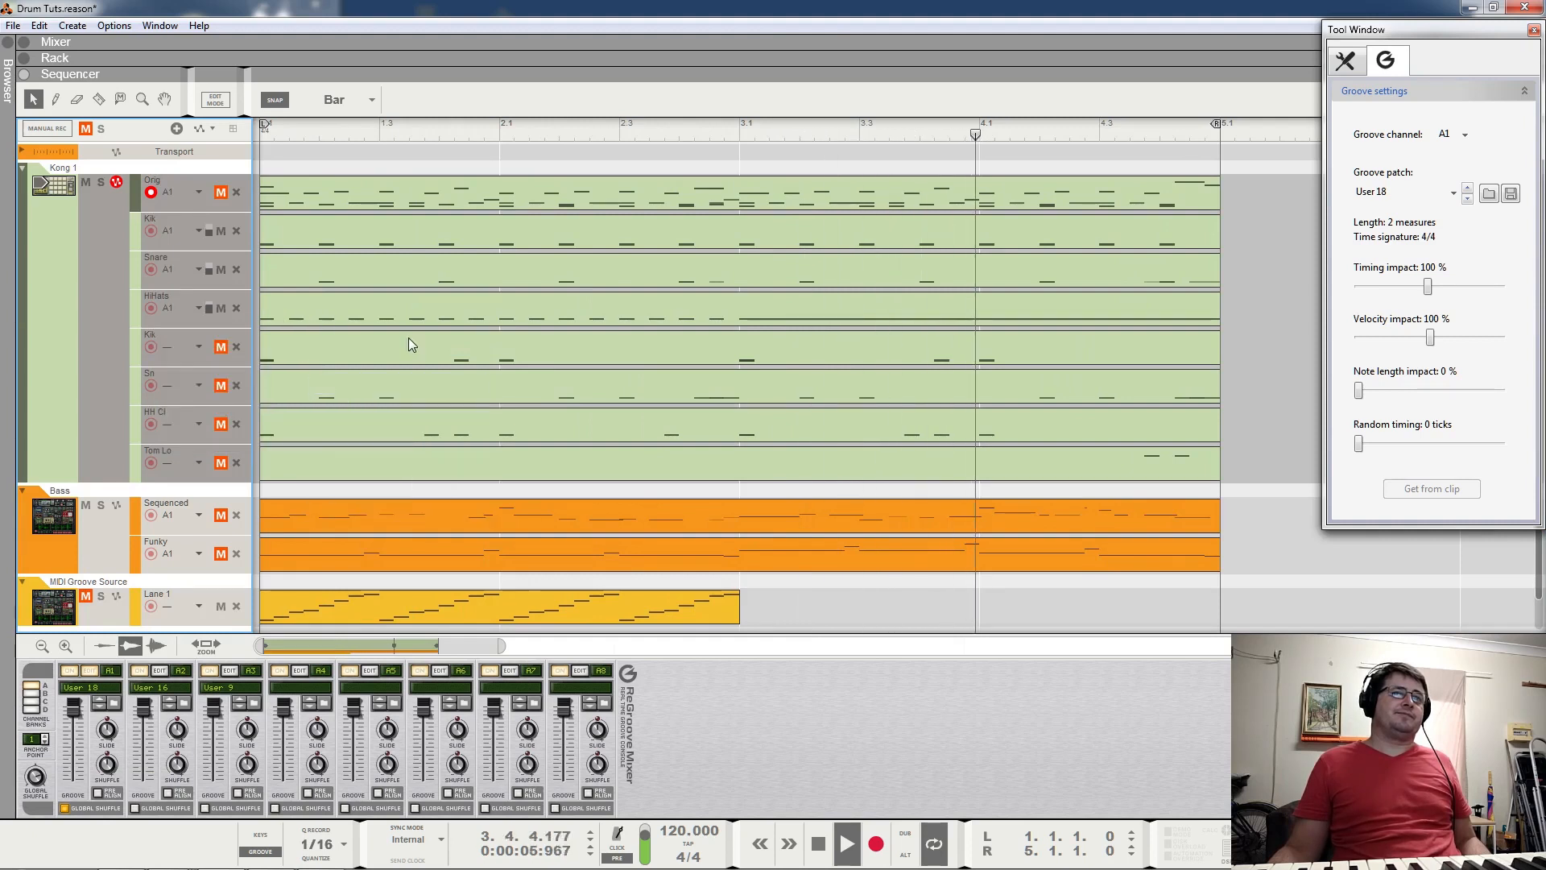
Assign the second Kik lane and the Sn lane to groove channel A1.
click(166, 349)
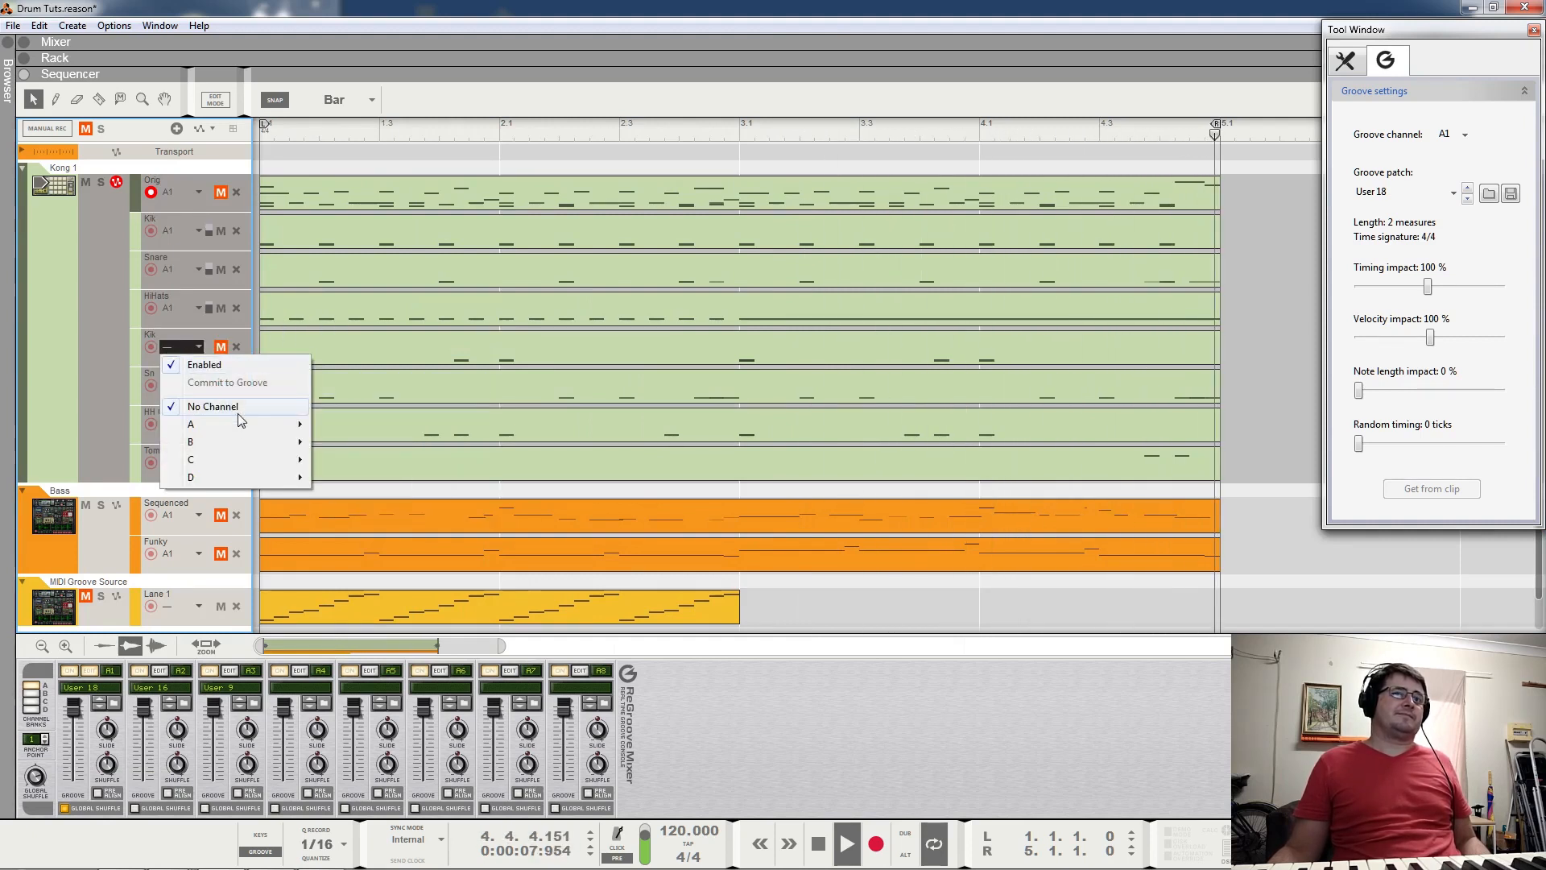
mouse_move(256, 423)
click(316, 424)
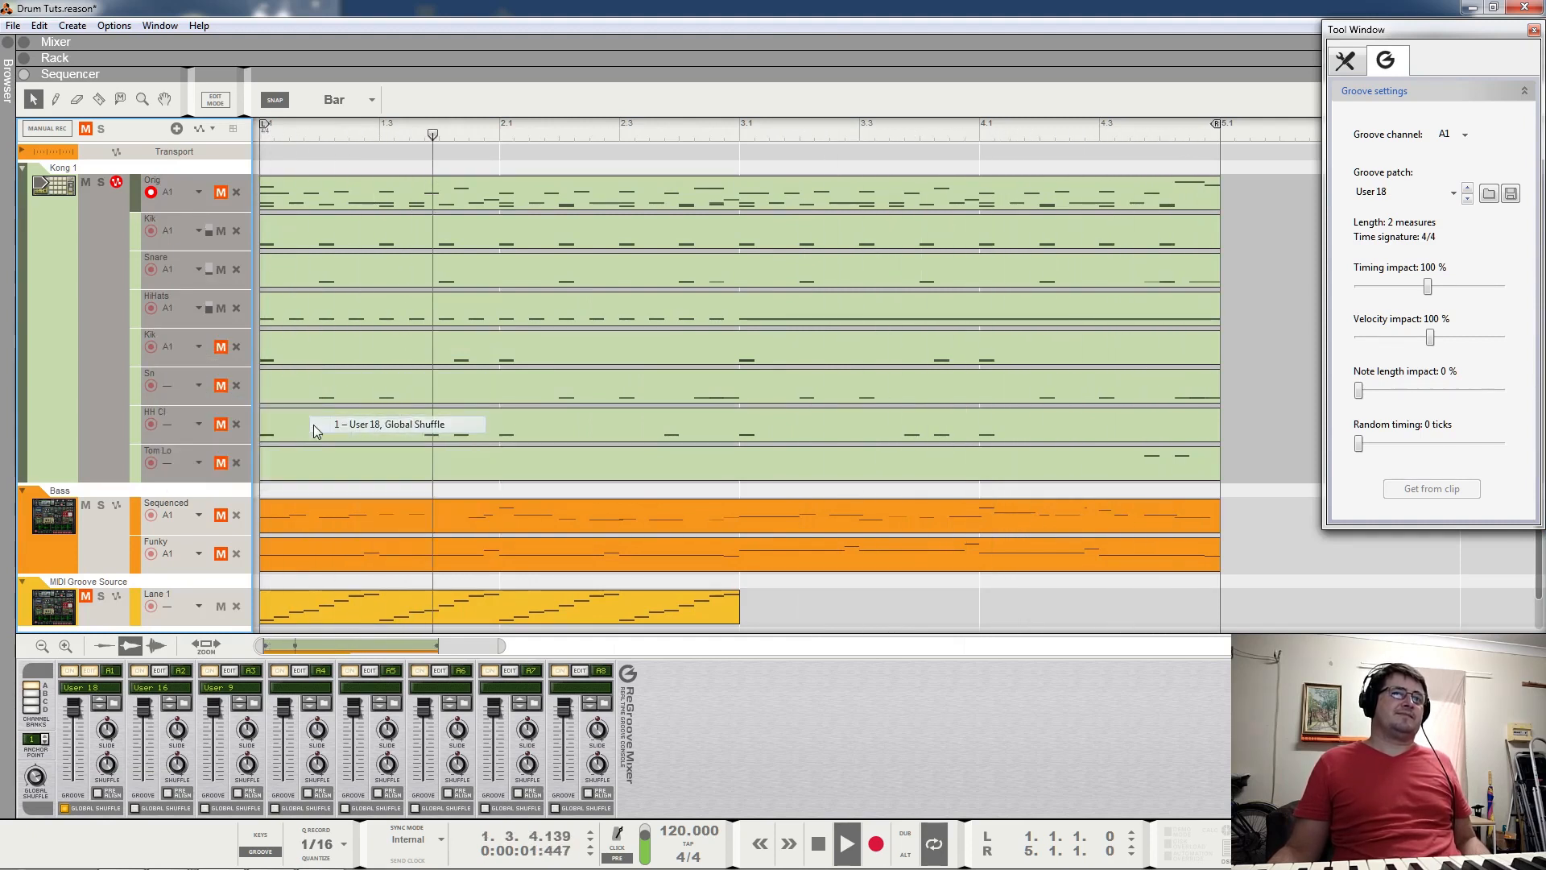
click(180, 387)
mouse_move(282, 462)
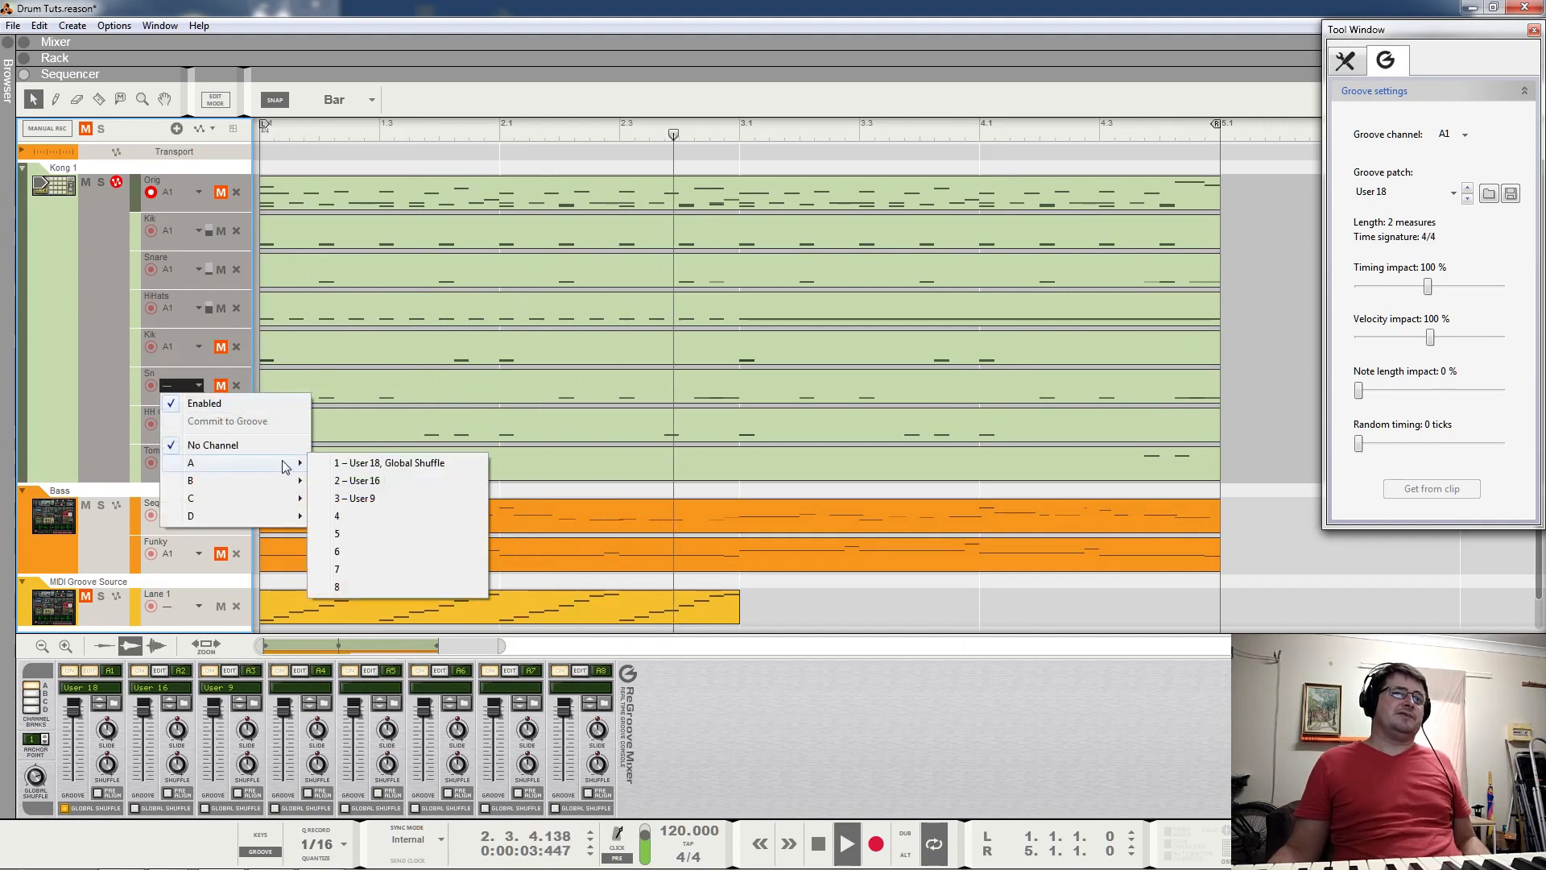
click(346, 463)
Assign the HH Cl and Tom Lo lanes to groove channel A1.
click(174, 428)
mouse_move(251, 501)
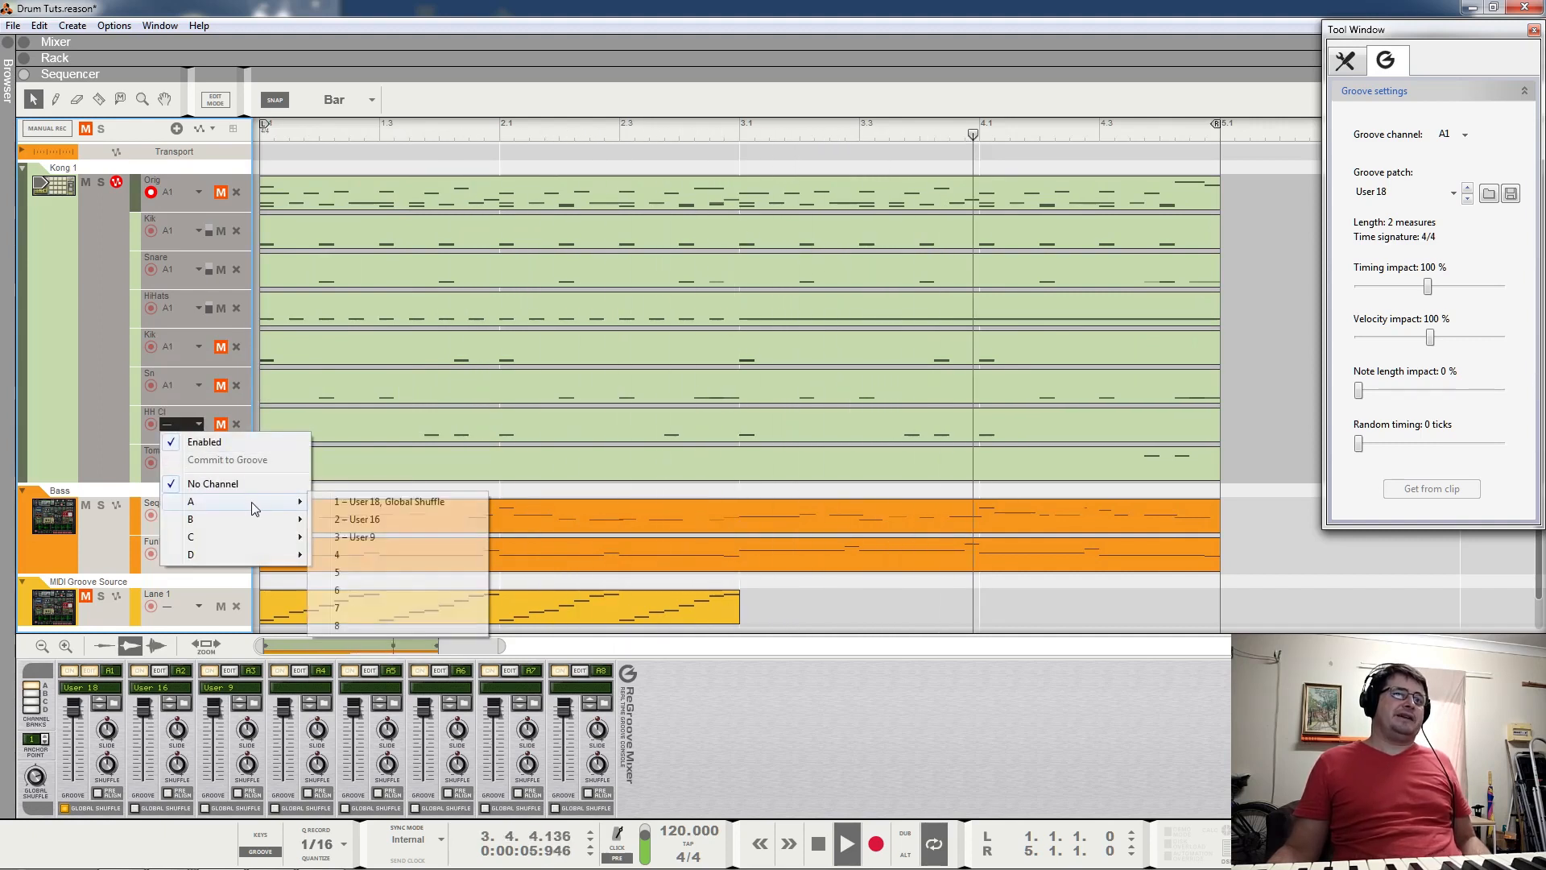
click(354, 501)
click(174, 466)
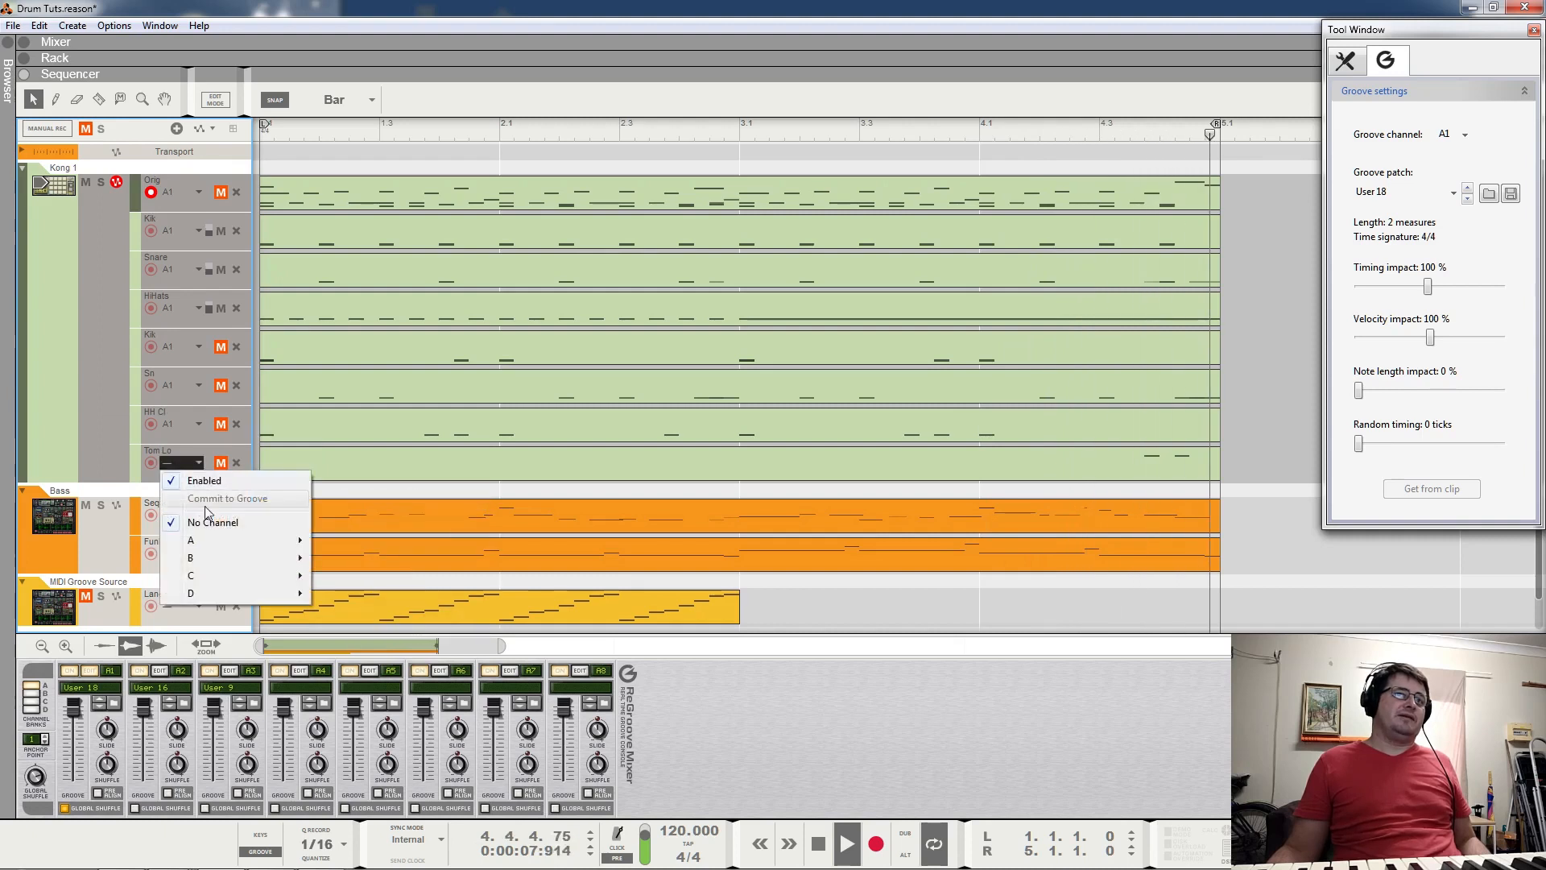
mouse_move(229, 546)
click(358, 539)
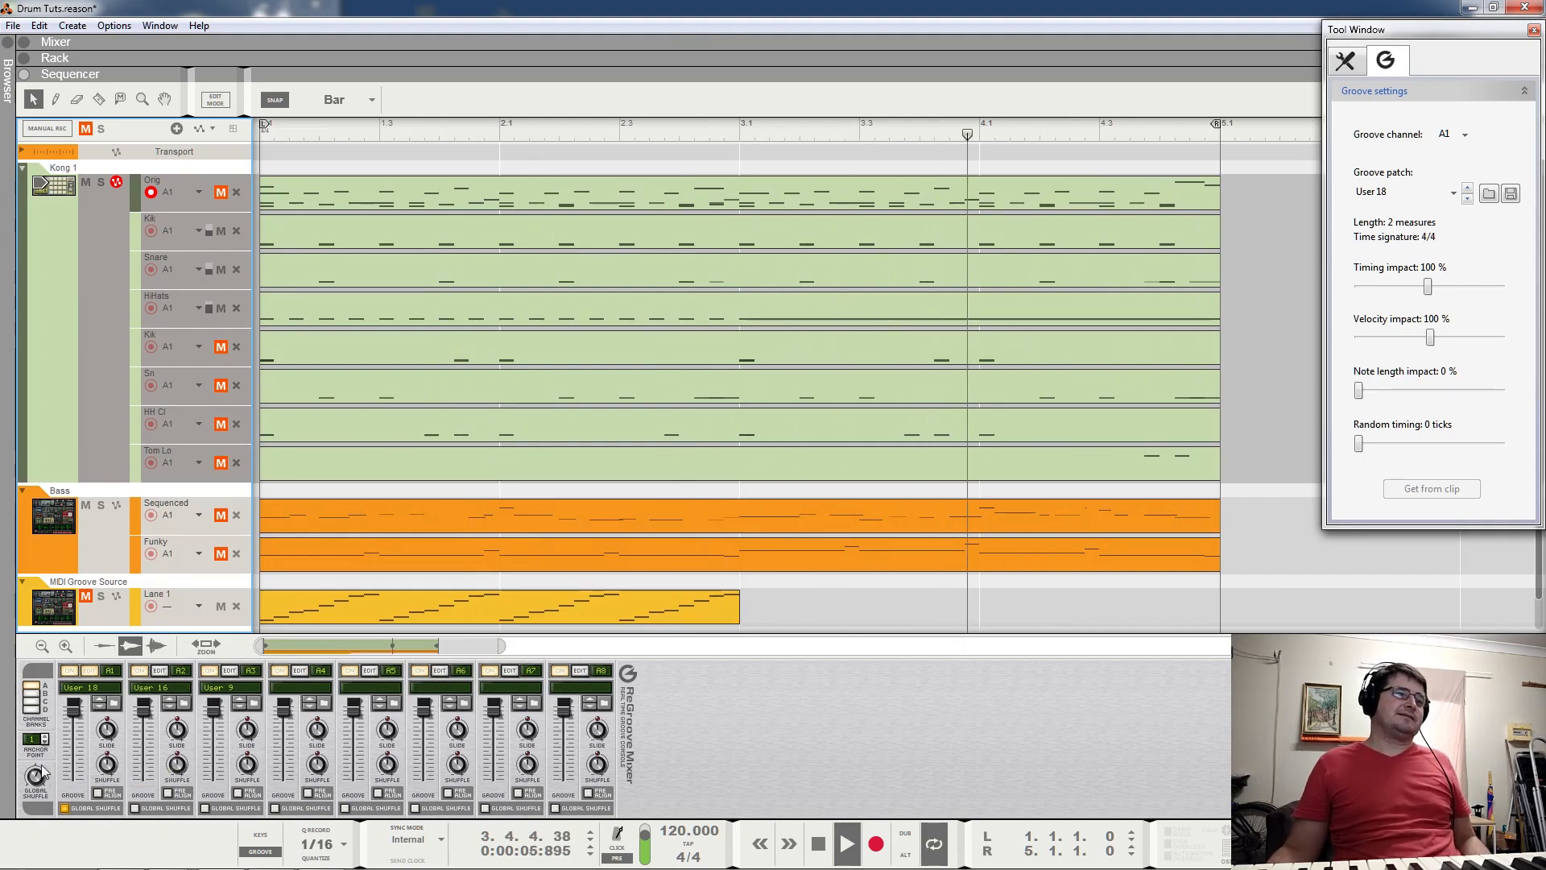
Lower the Global Shuffle amount to 59% and turn off Global Shuffle on groove channel A1.
drag(33, 767, 43, 797)
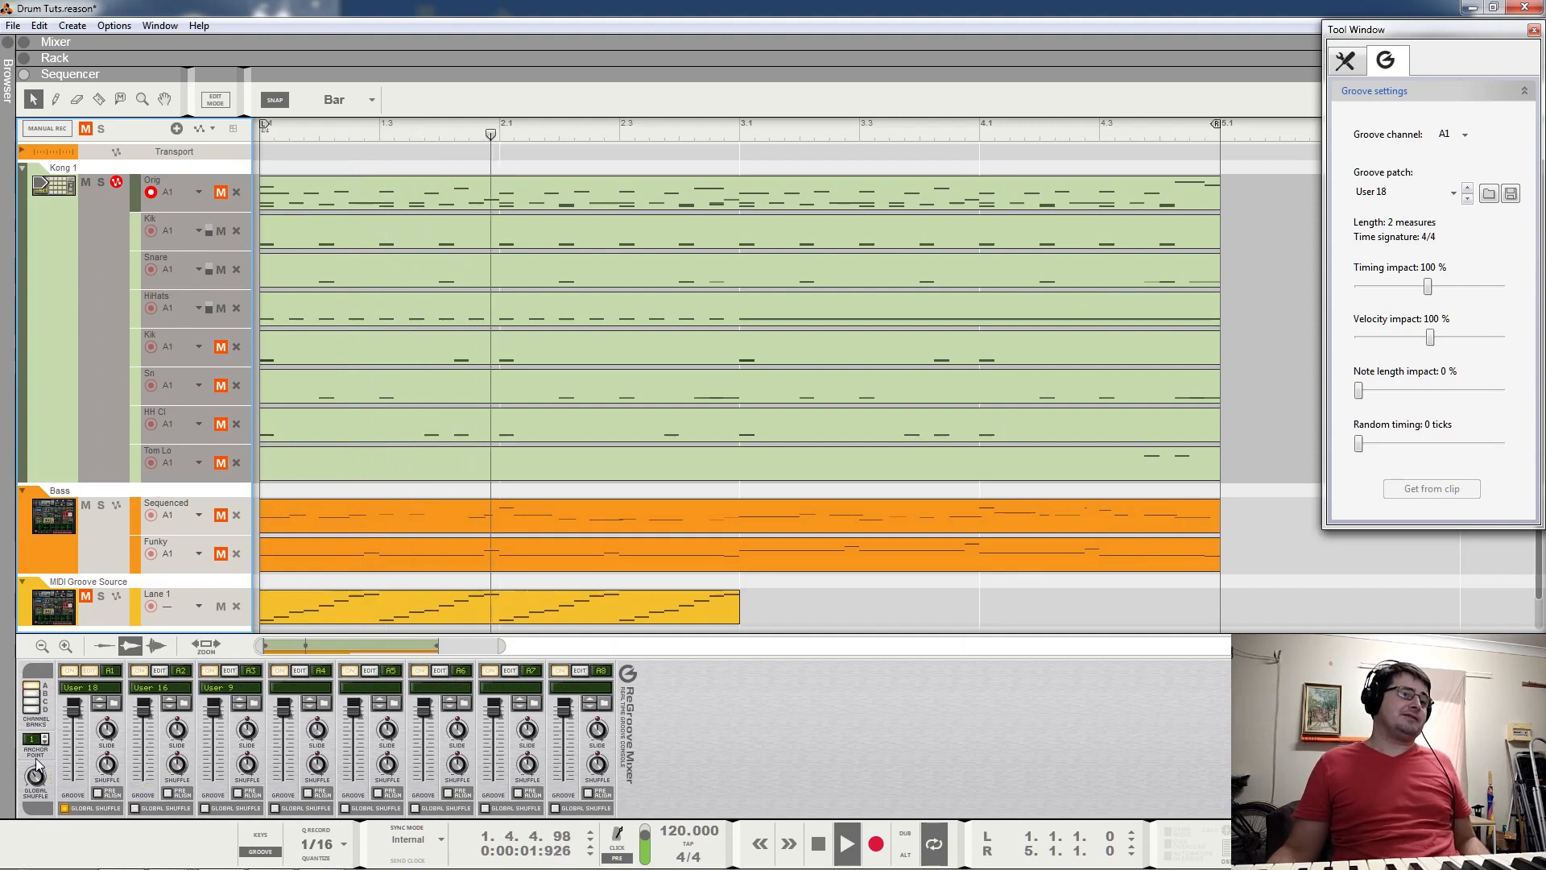
mouse_move(43, 775)
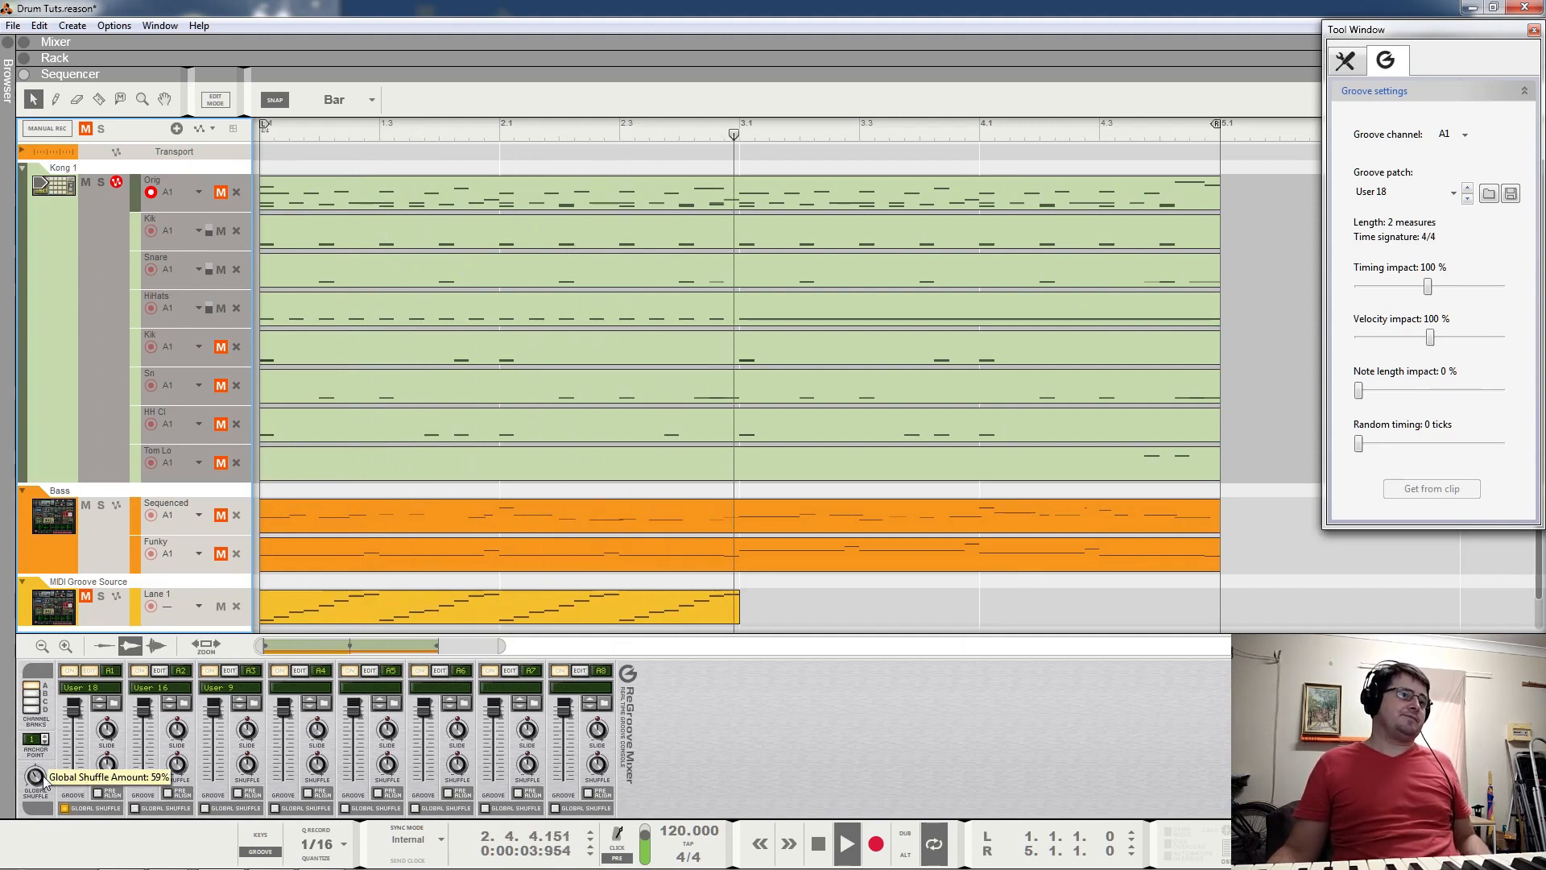
click(65, 807)
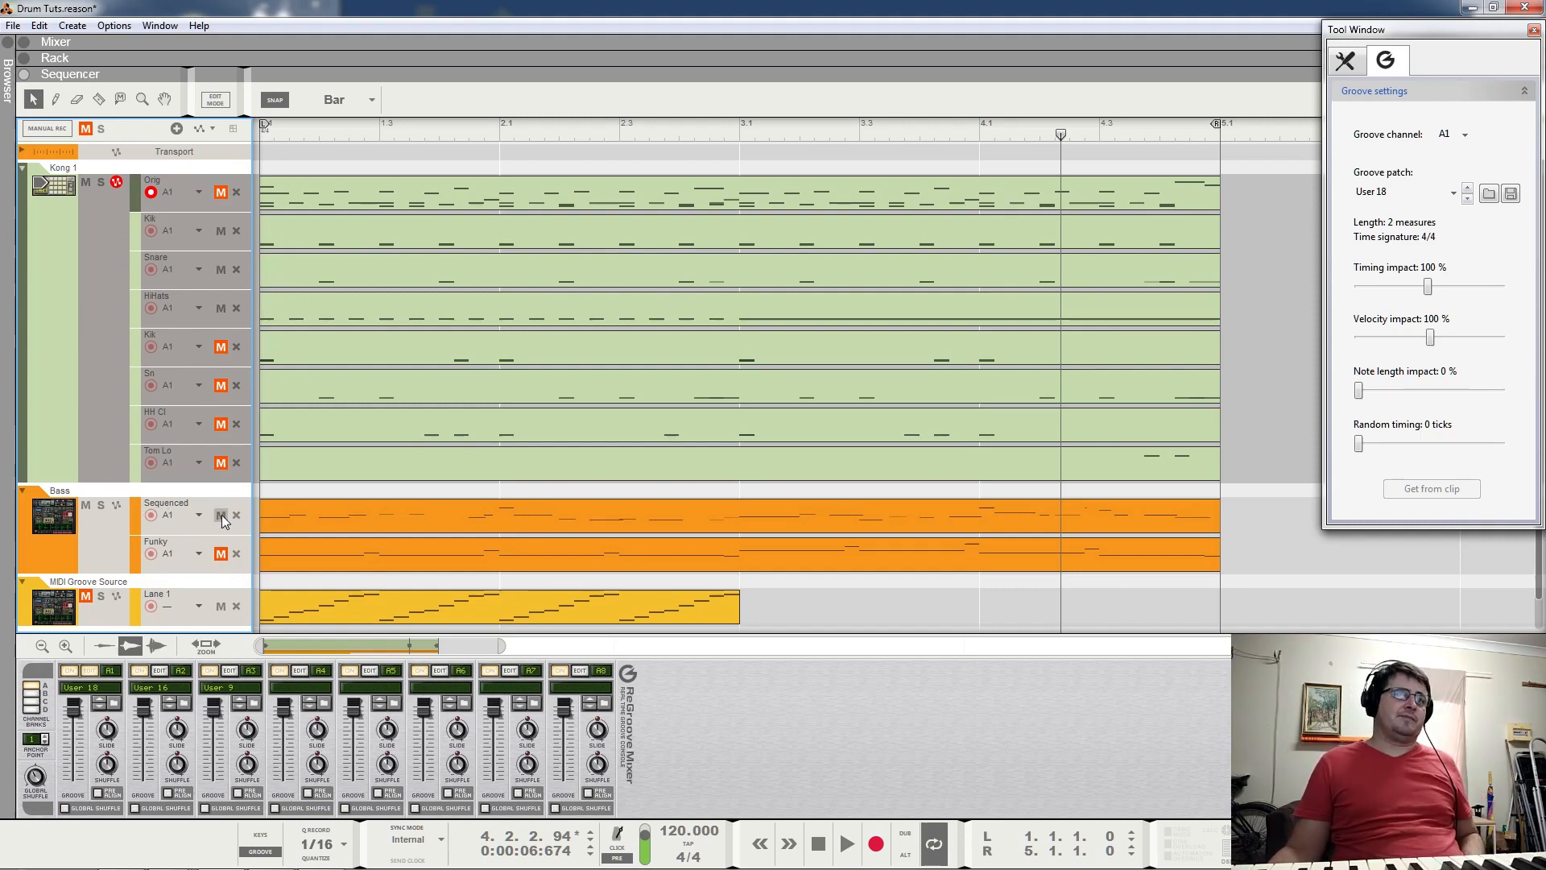
Play the drums with the Sequenced bass lane from bar 1, re-enable Global Shuffle on channel A1 and resume playback to compare.
click(303, 132)
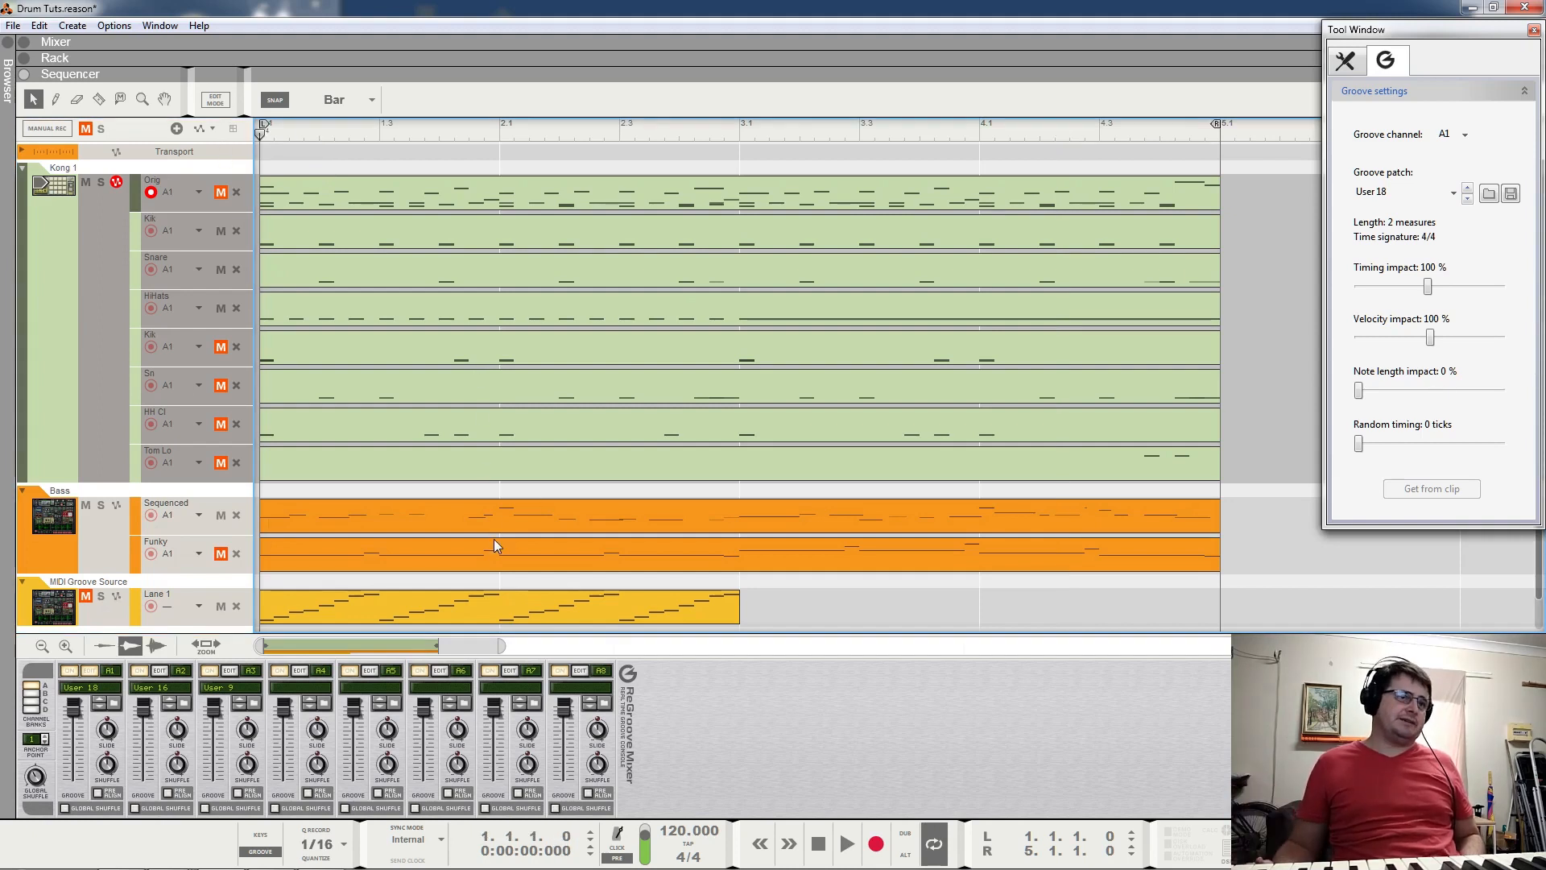
key(space)
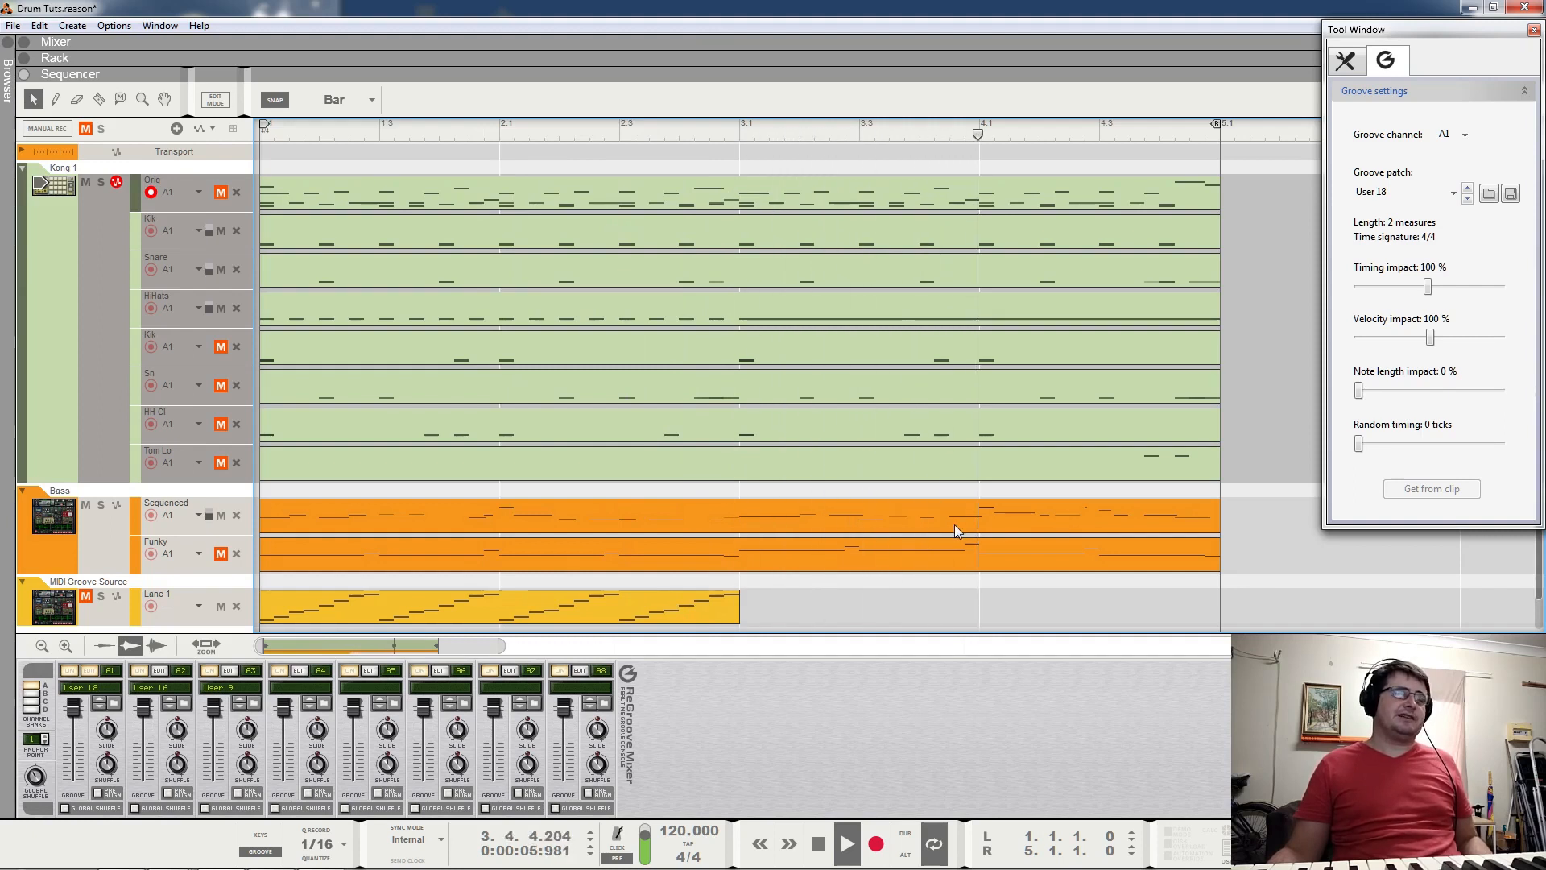
click(66, 809)
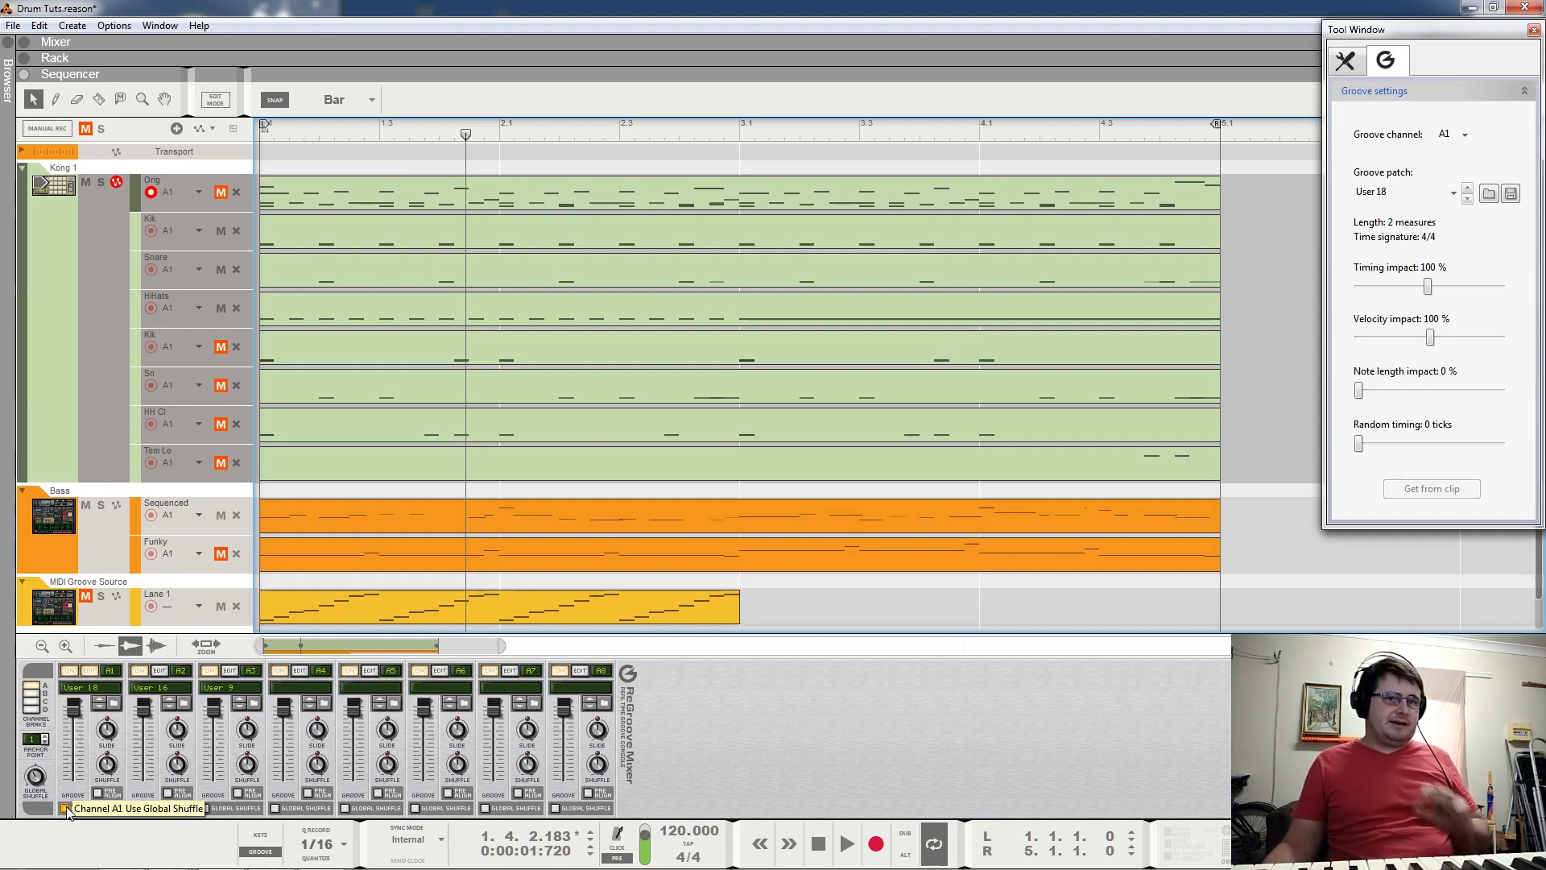
key(space)
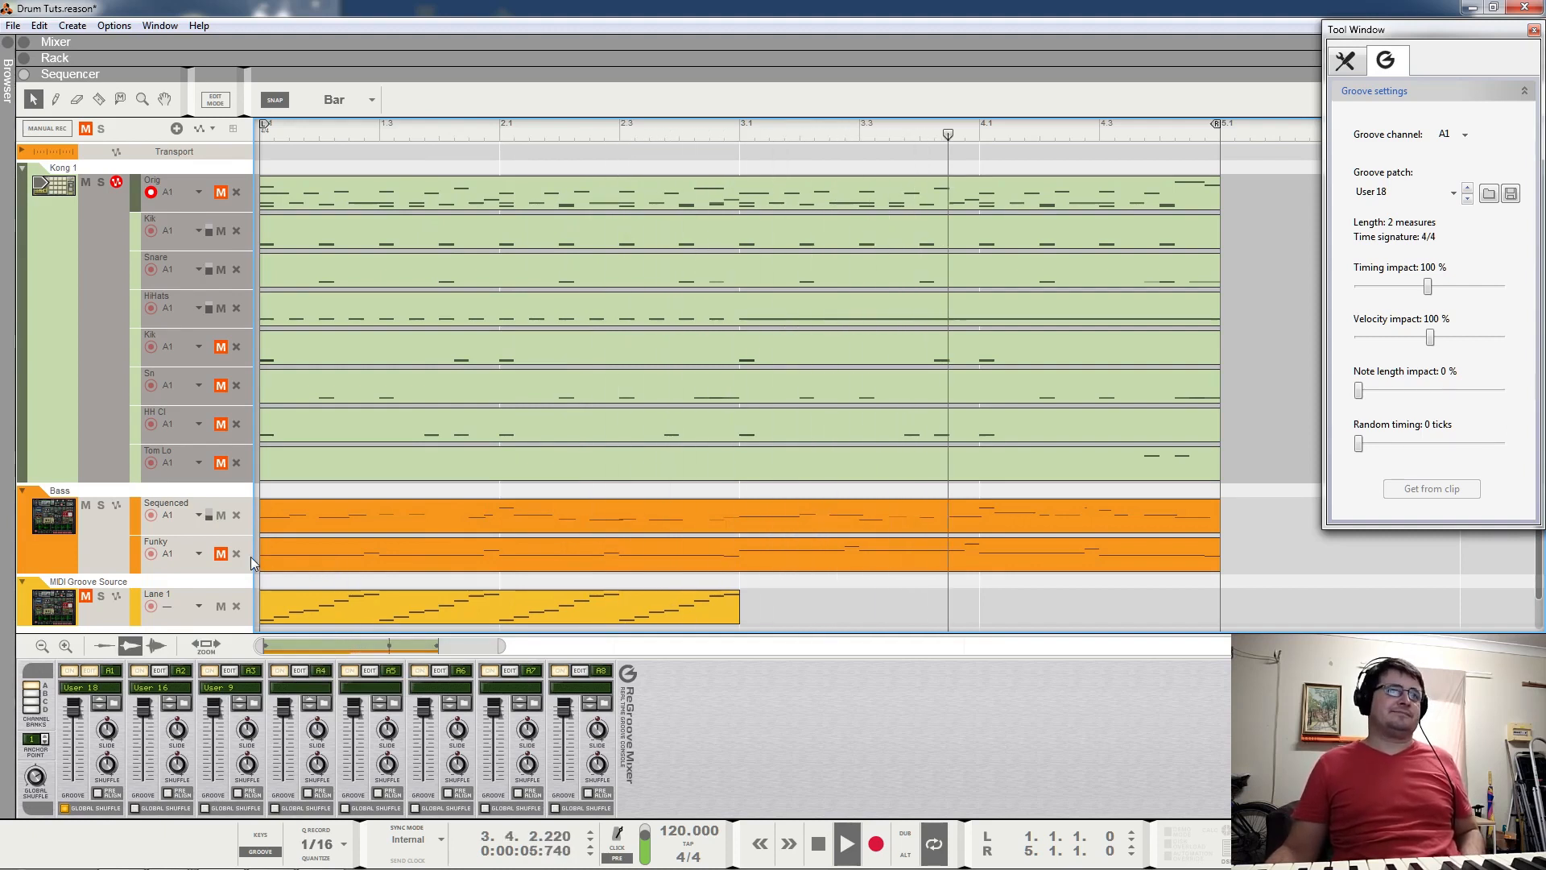
Mute the Sequenced bass lane, unmute the Funky lane, listen to it with the drums and stop playback.
click(224, 514)
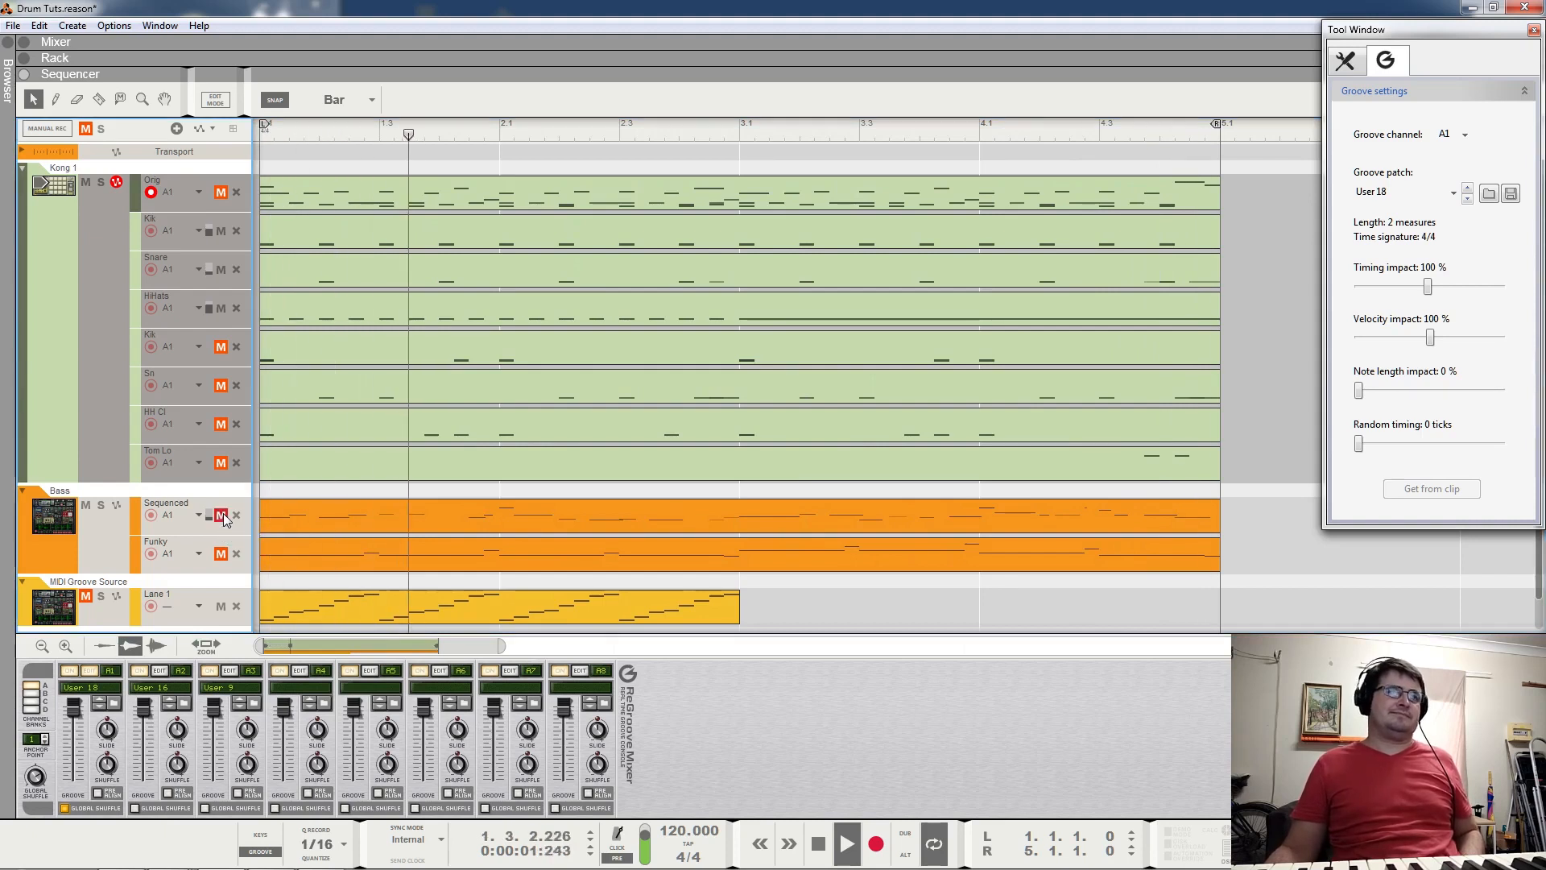
click(221, 554)
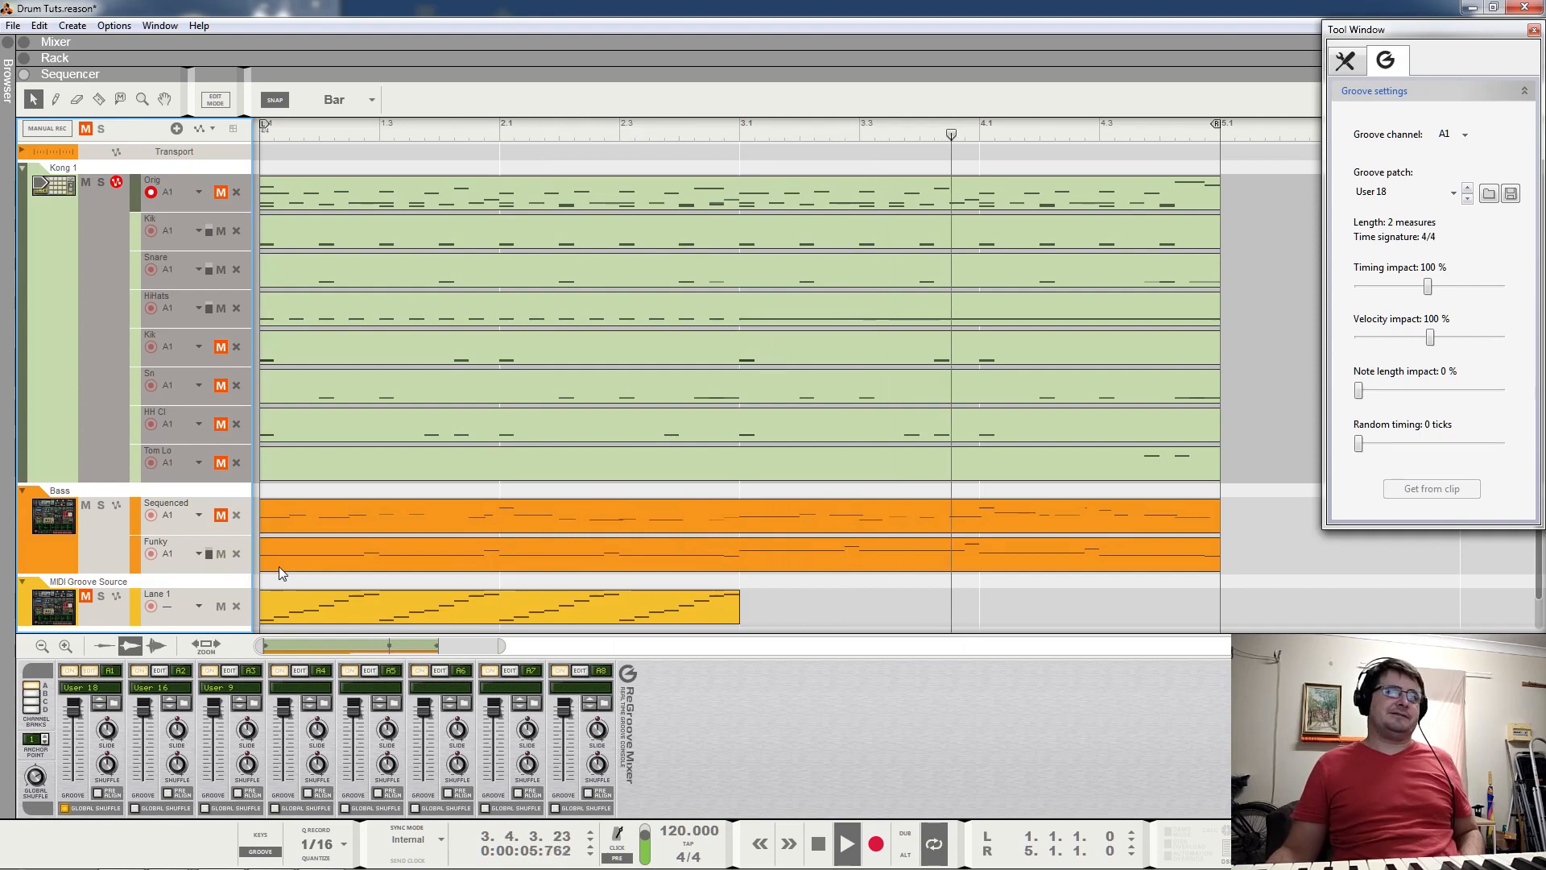
key(space)
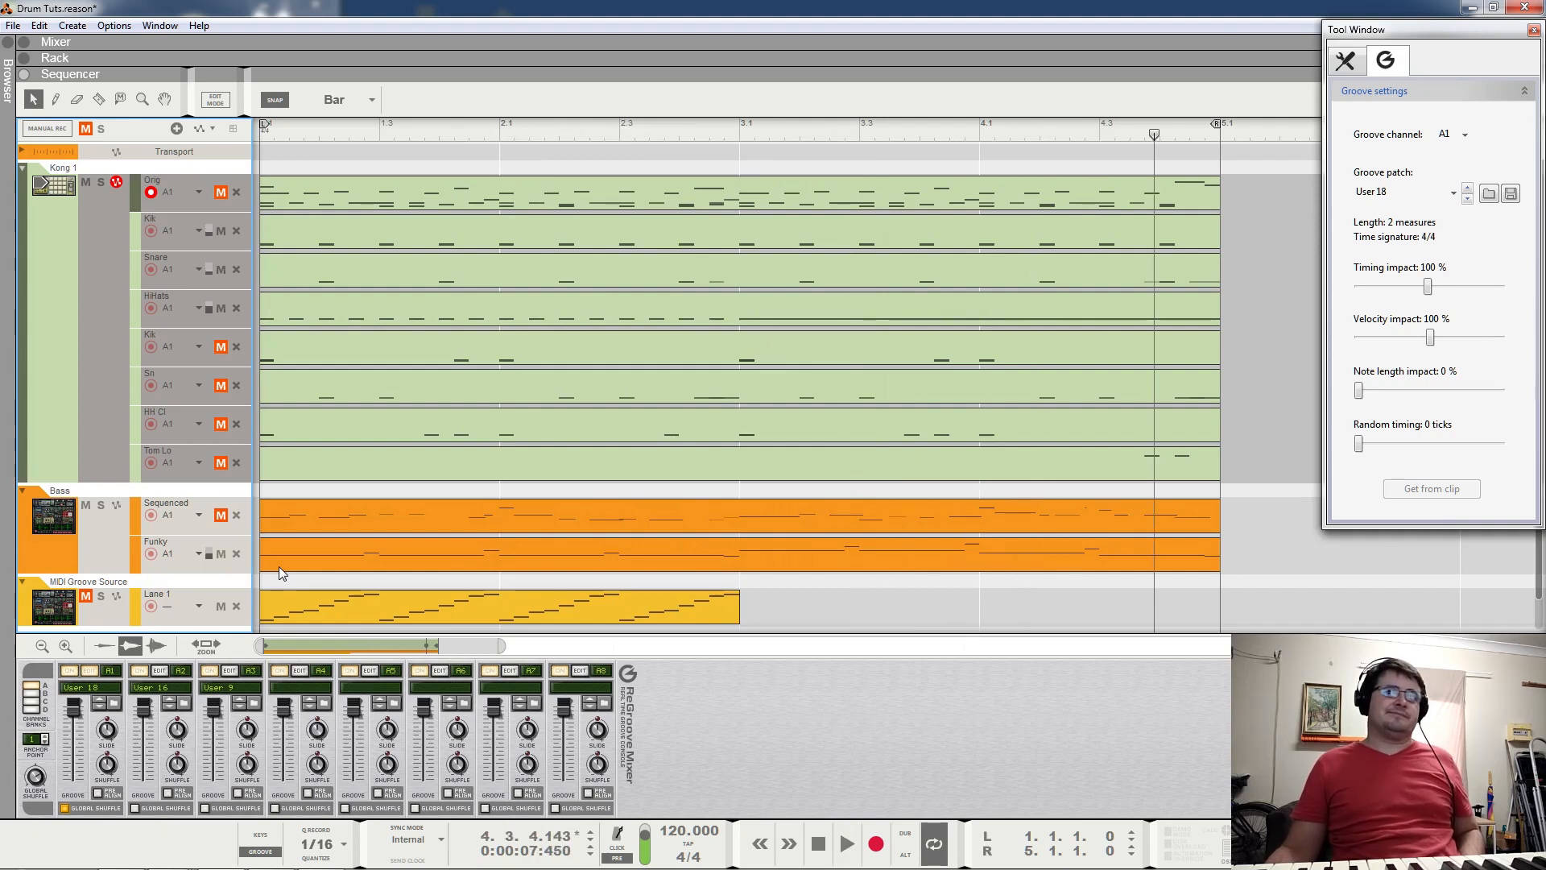
Swap the clips of the two bass lanes, leave only the Sequenced lane unmuted and play from bar 1.
drag(278, 567, 296, 520)
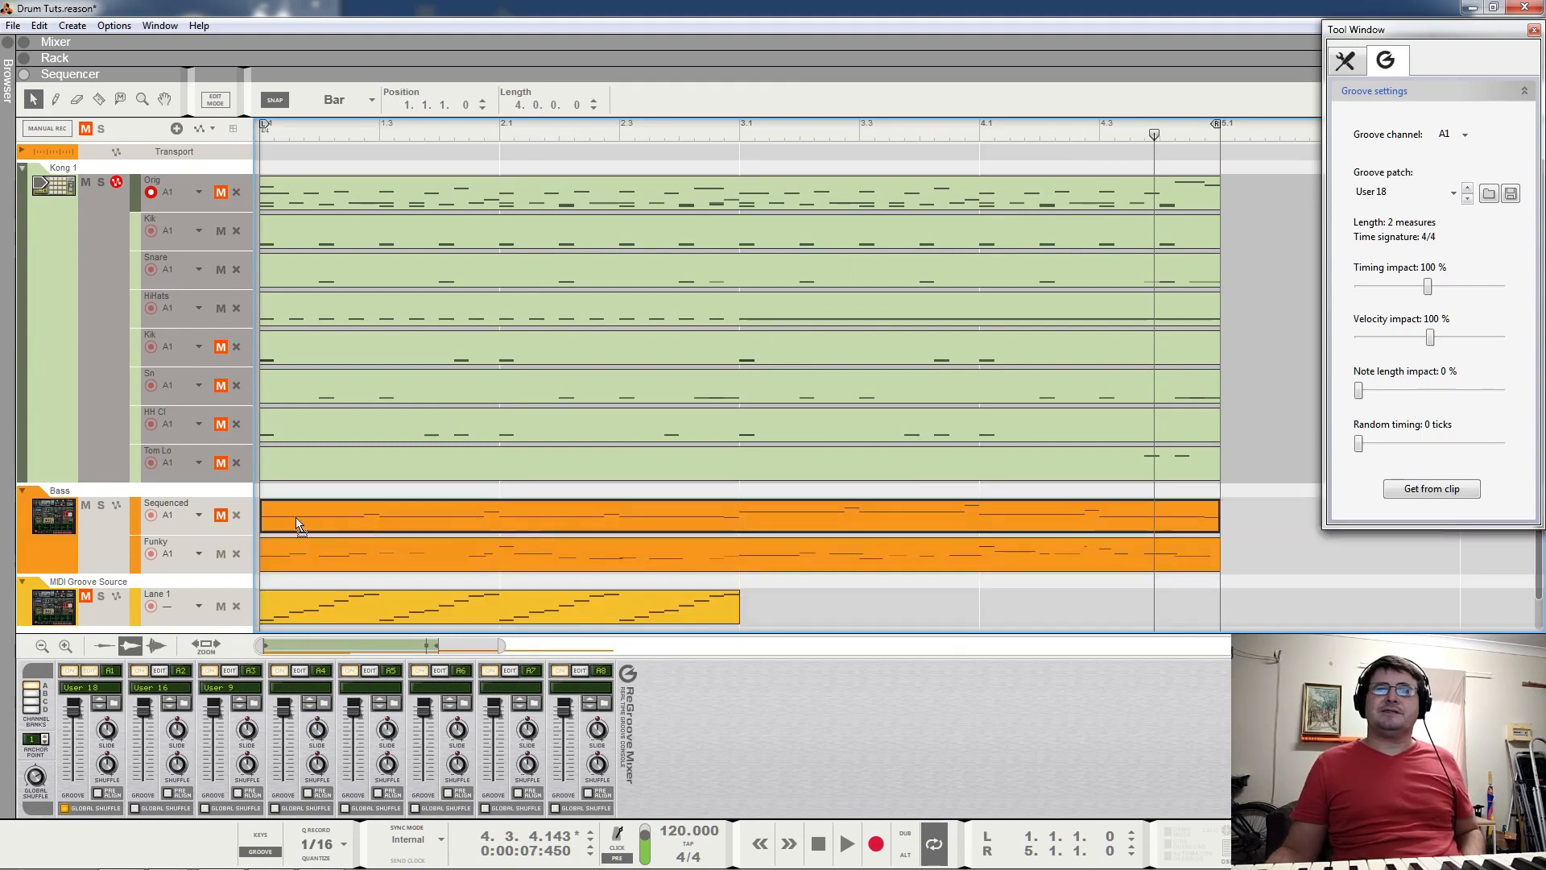
click(220, 554)
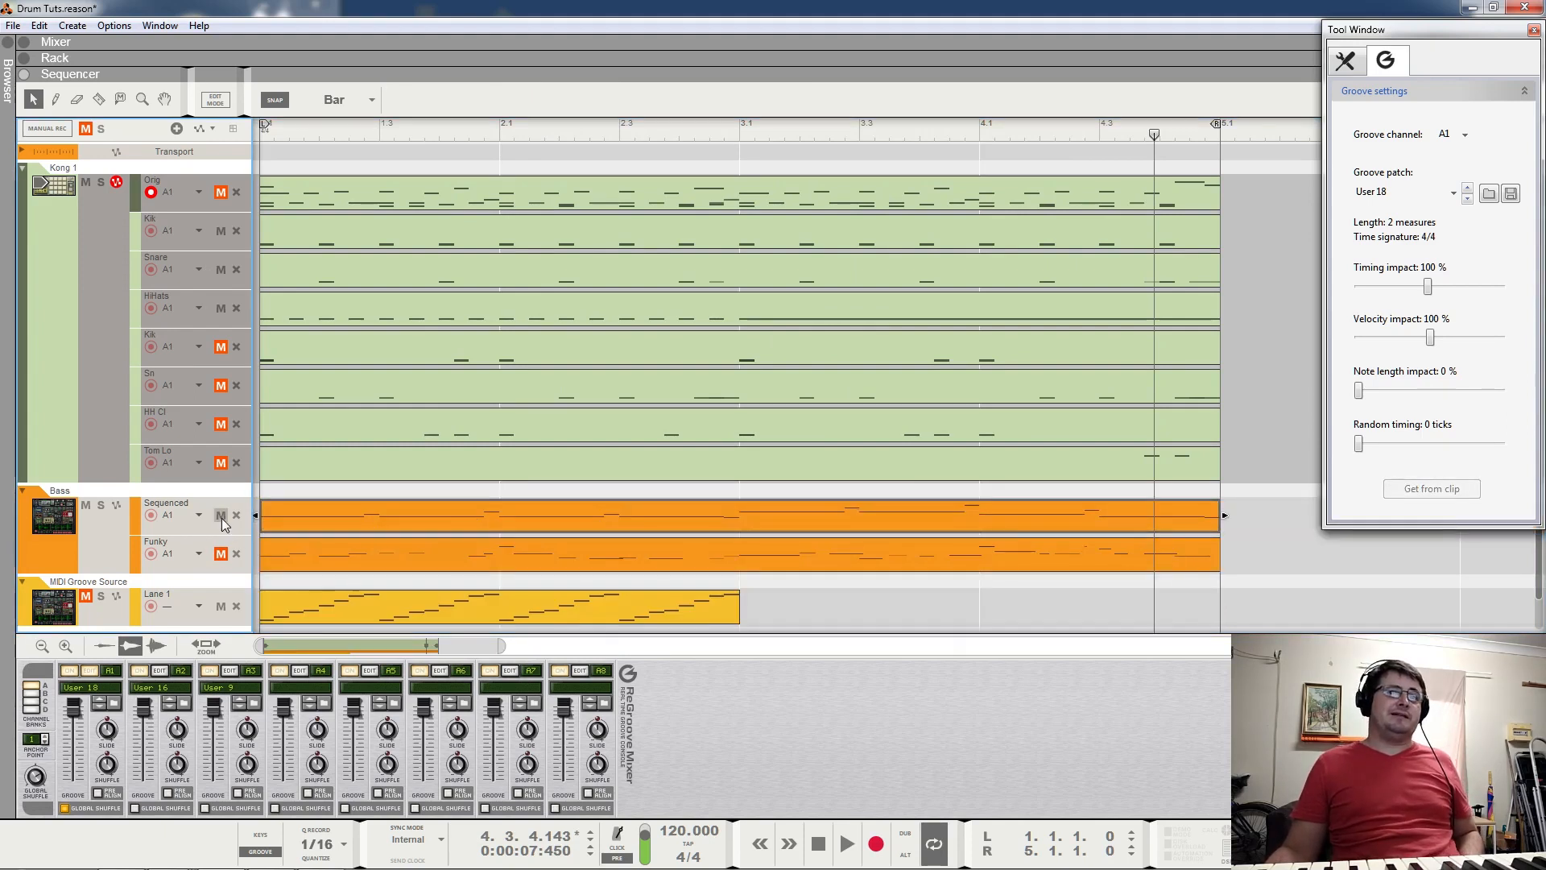
click(306, 135)
key(space)
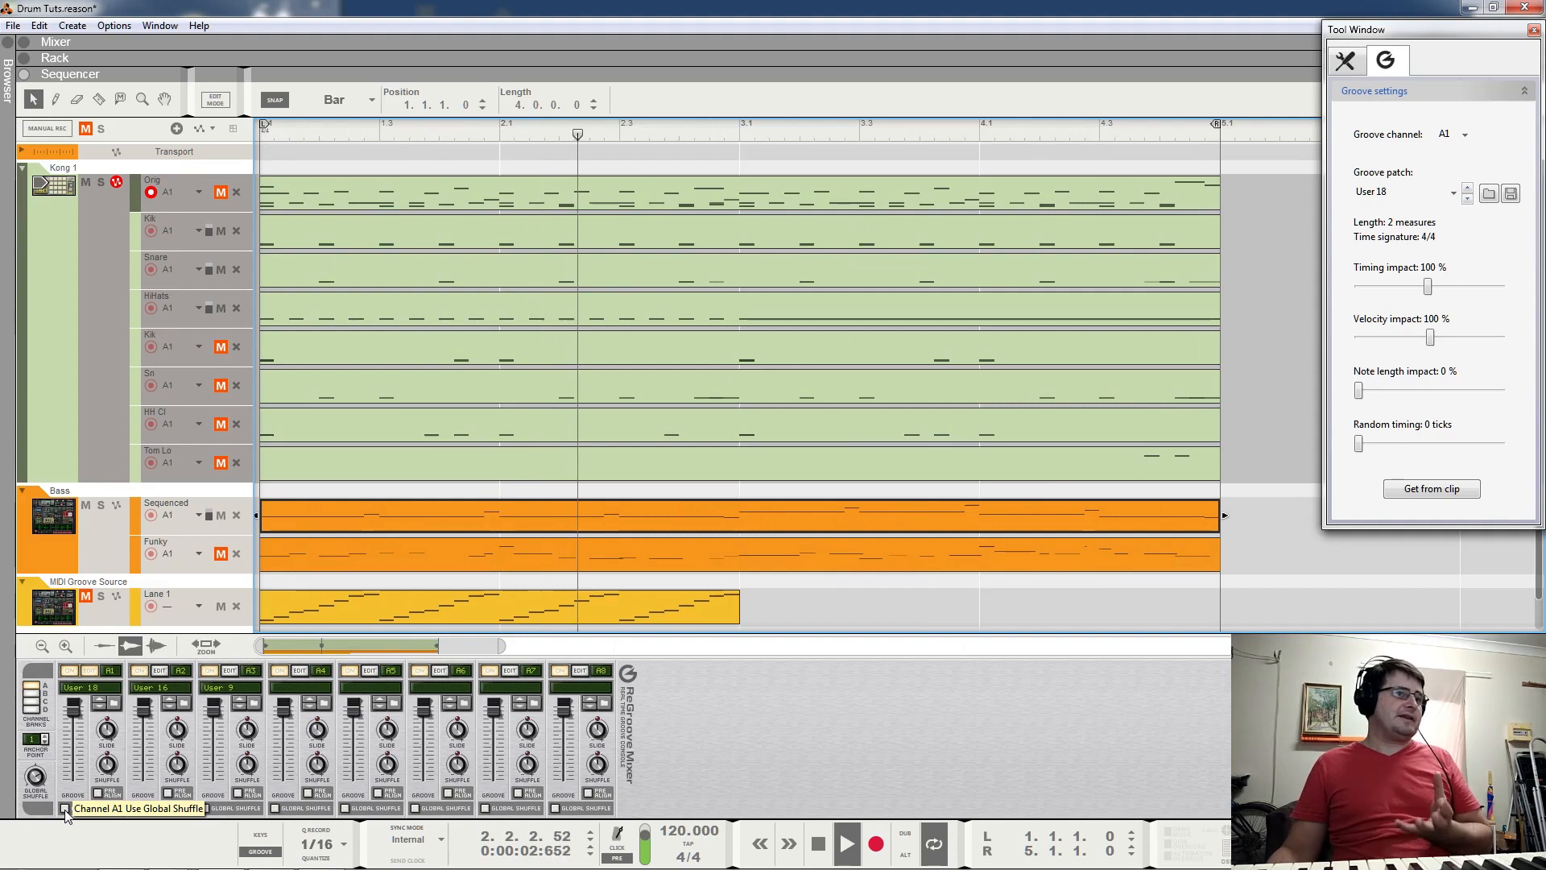
Compare playback with the Sequenced bass lane muted and unmuted, re-enable Global Shuffle on channel A1, listen and stop.
click(221, 514)
click(221, 514)
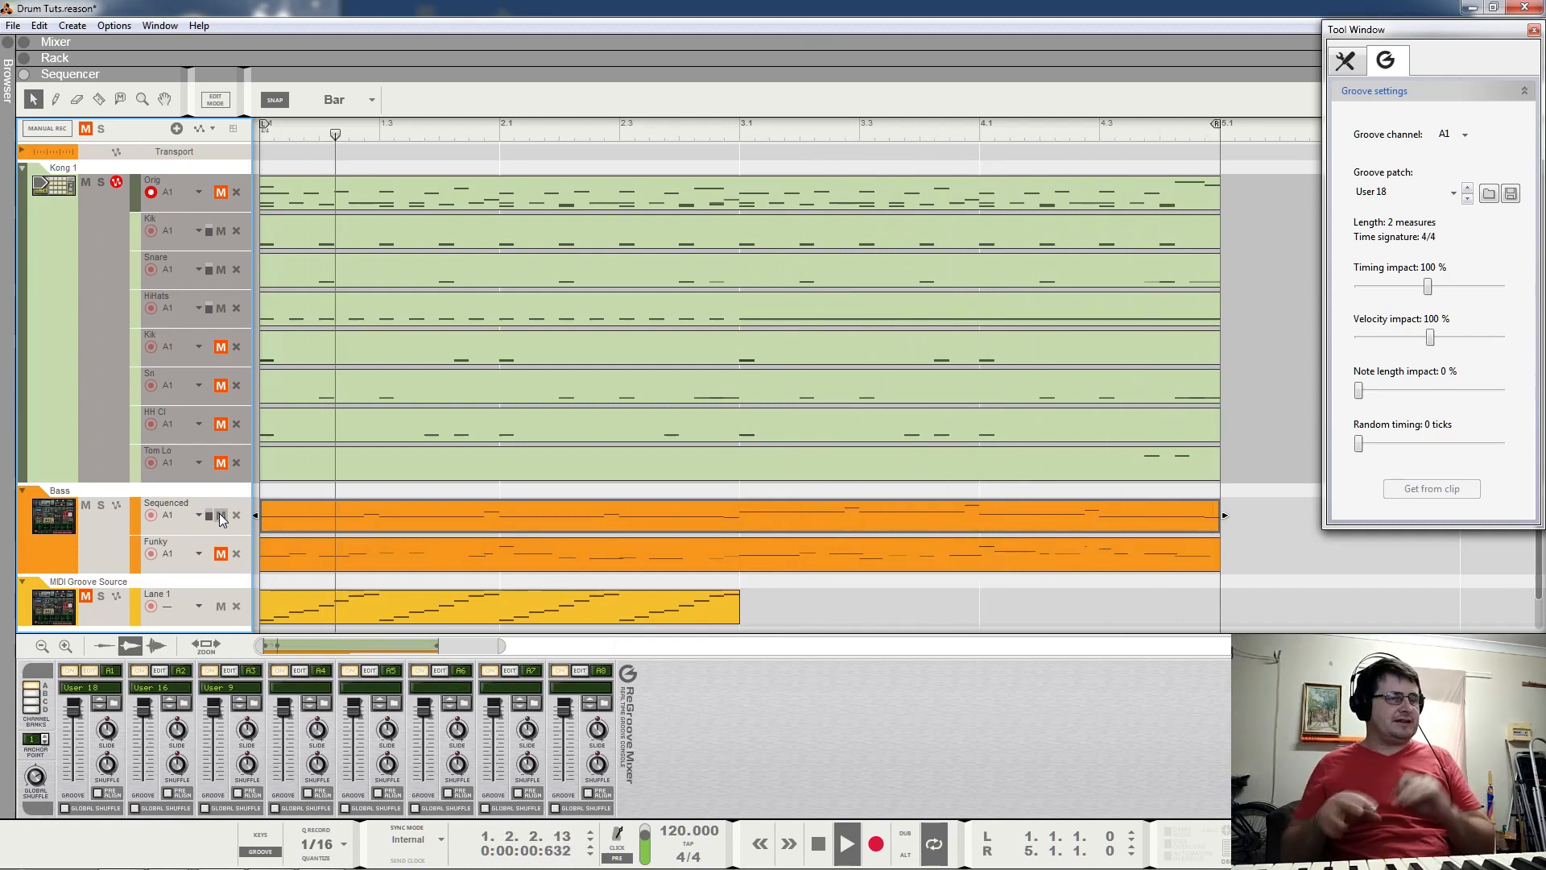
key(space)
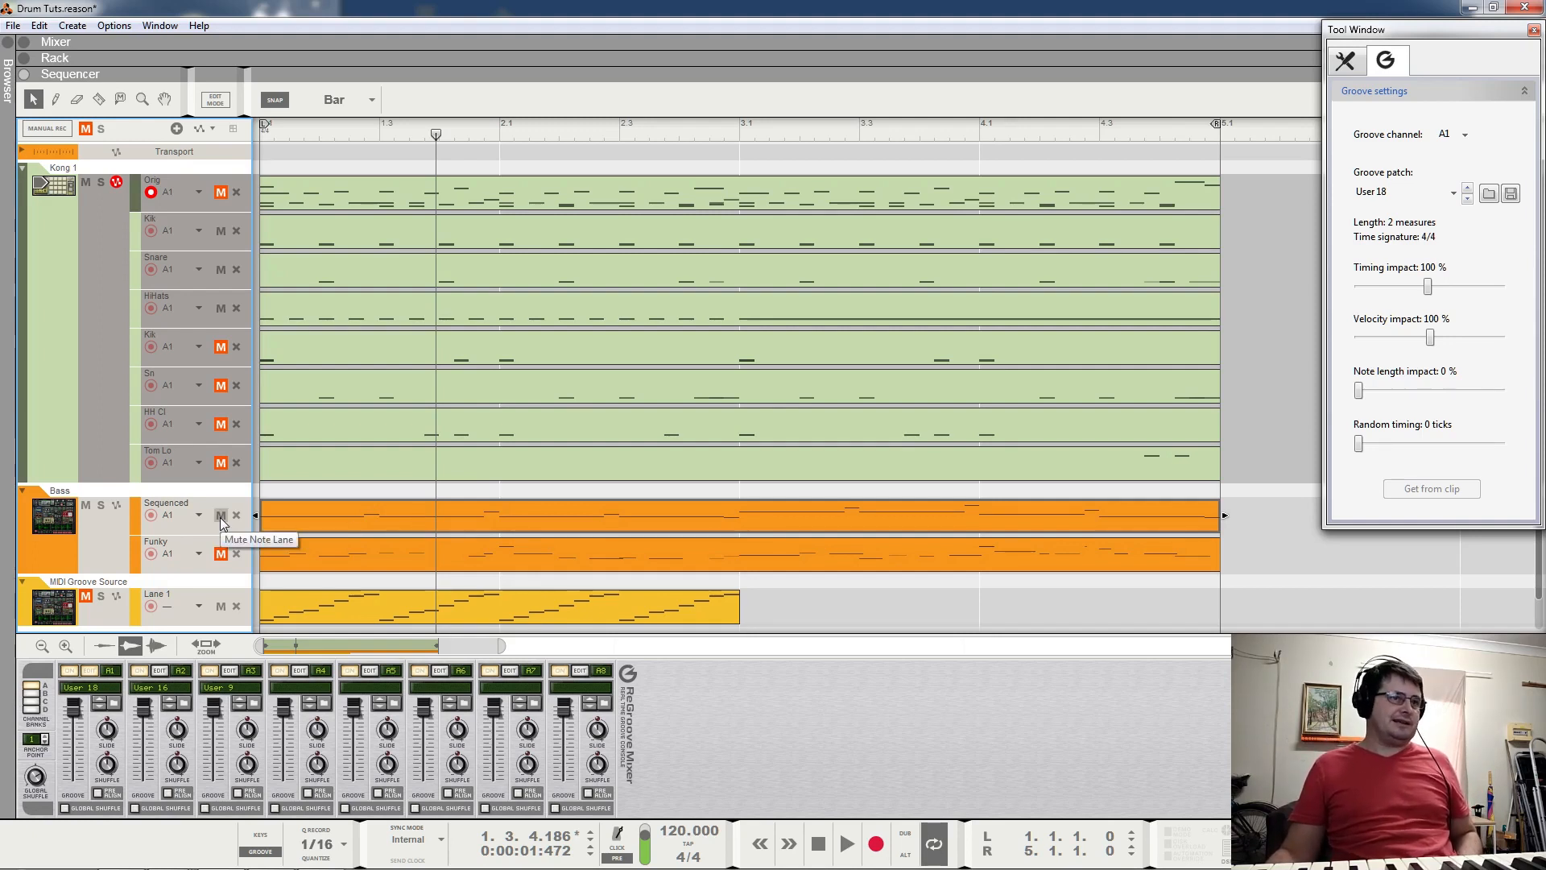
key(space)
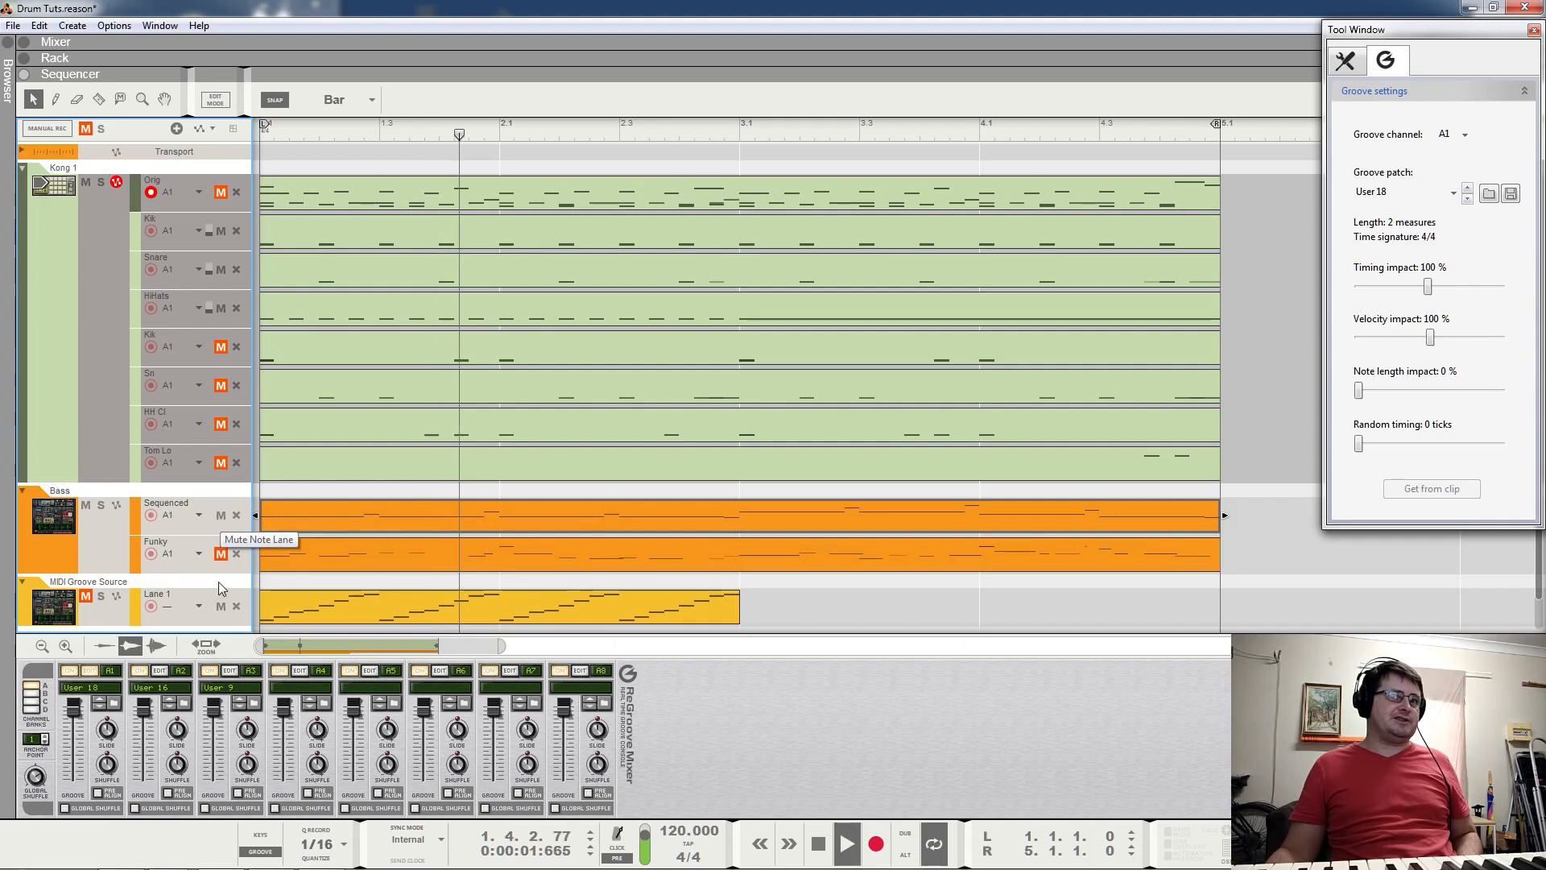
click(67, 809)
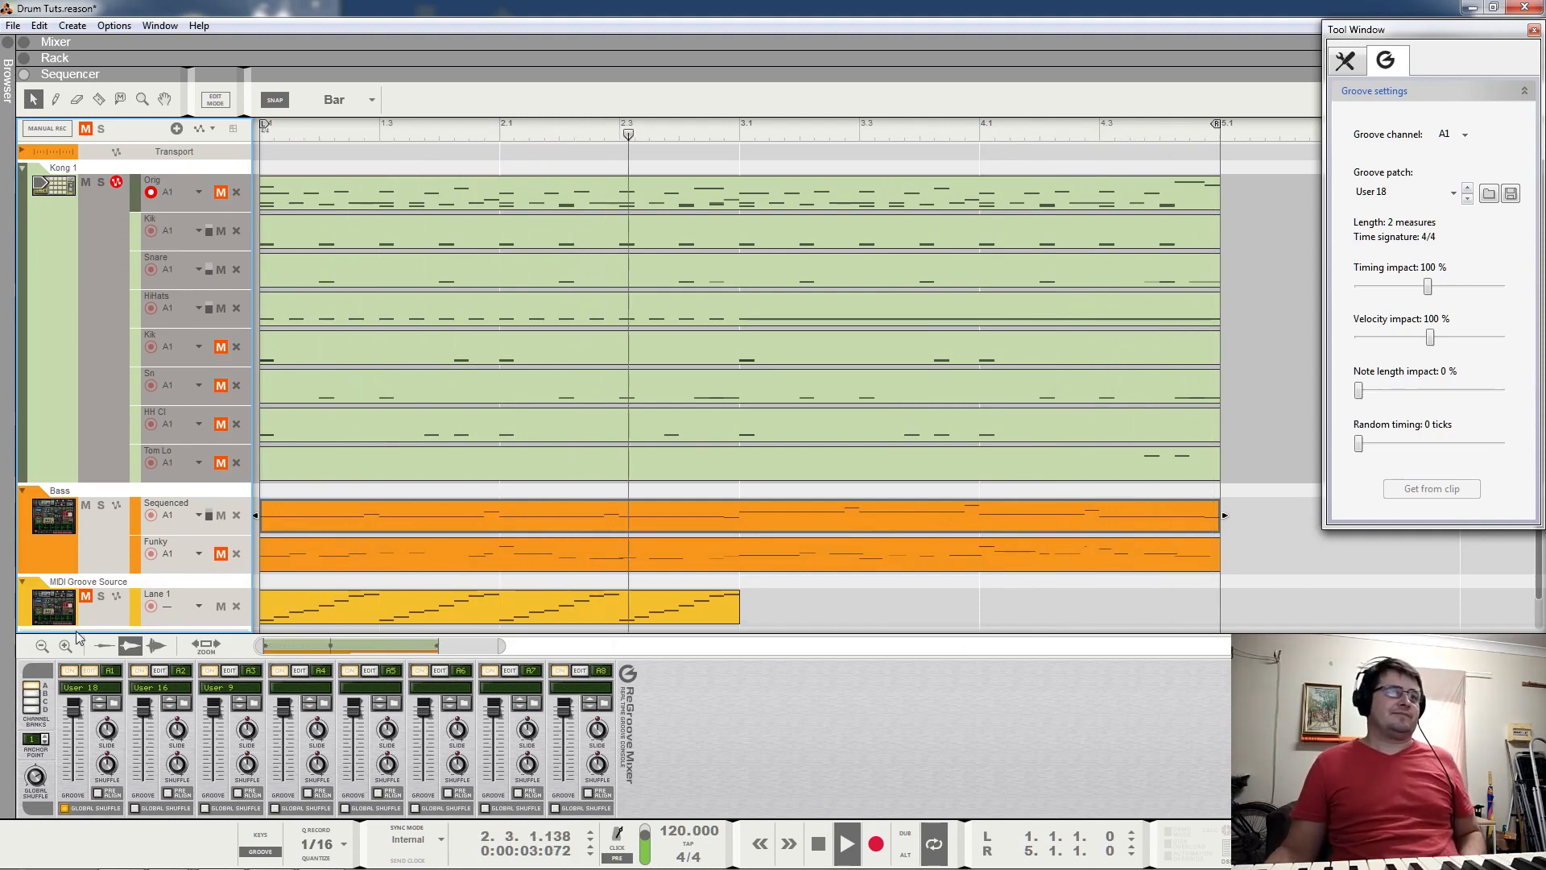
key(space)
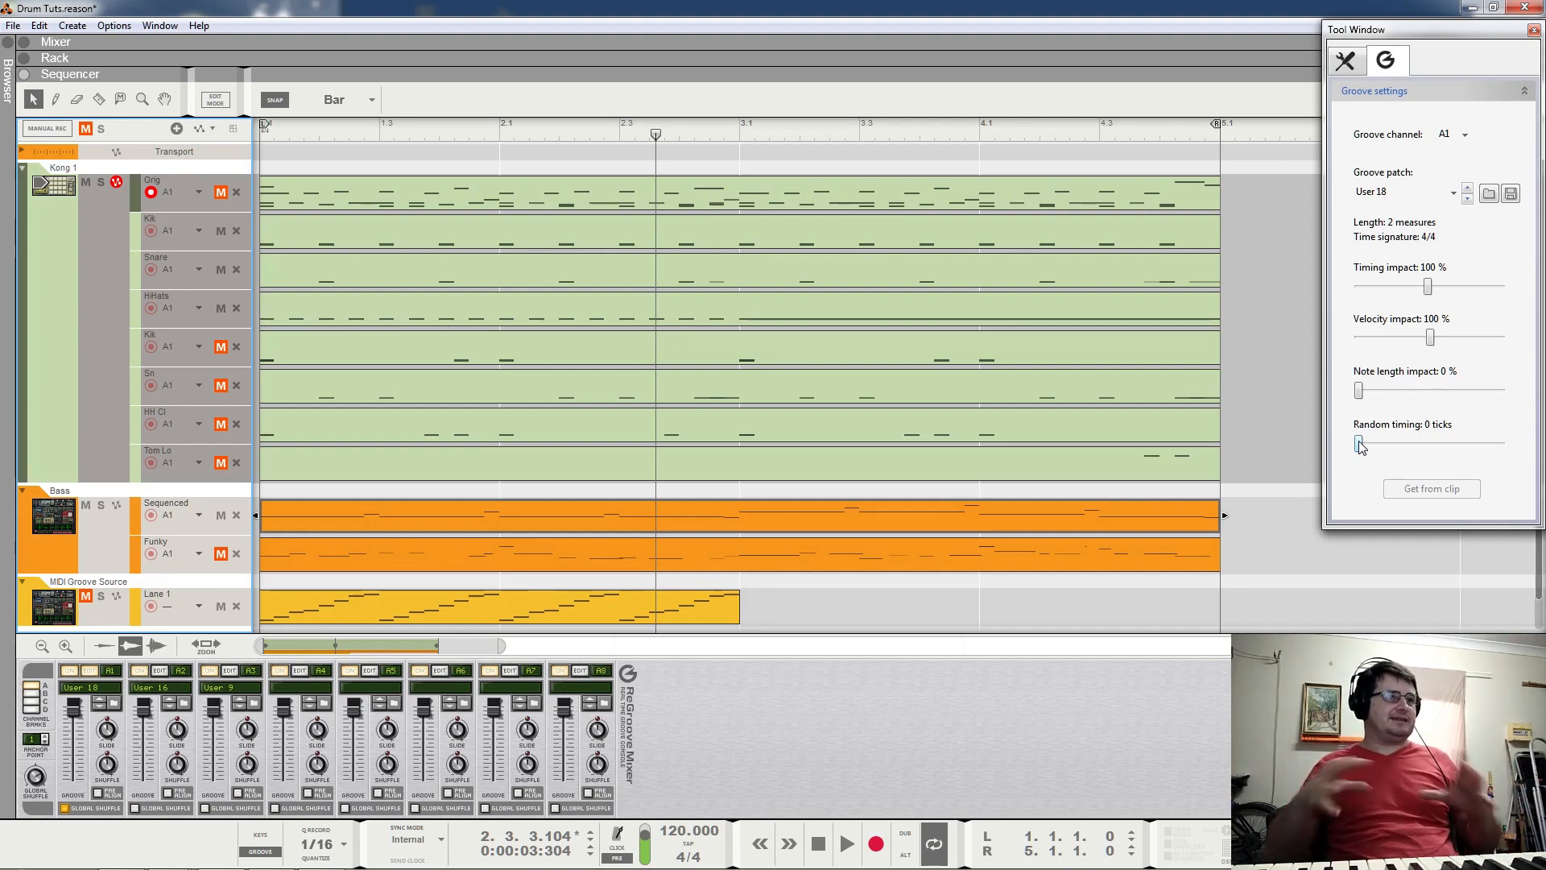
Set the random timing of groove channel A1 to 10 ticks and play the drums and bass to hear it.
drag(1359, 445, 1374, 446)
key(space)
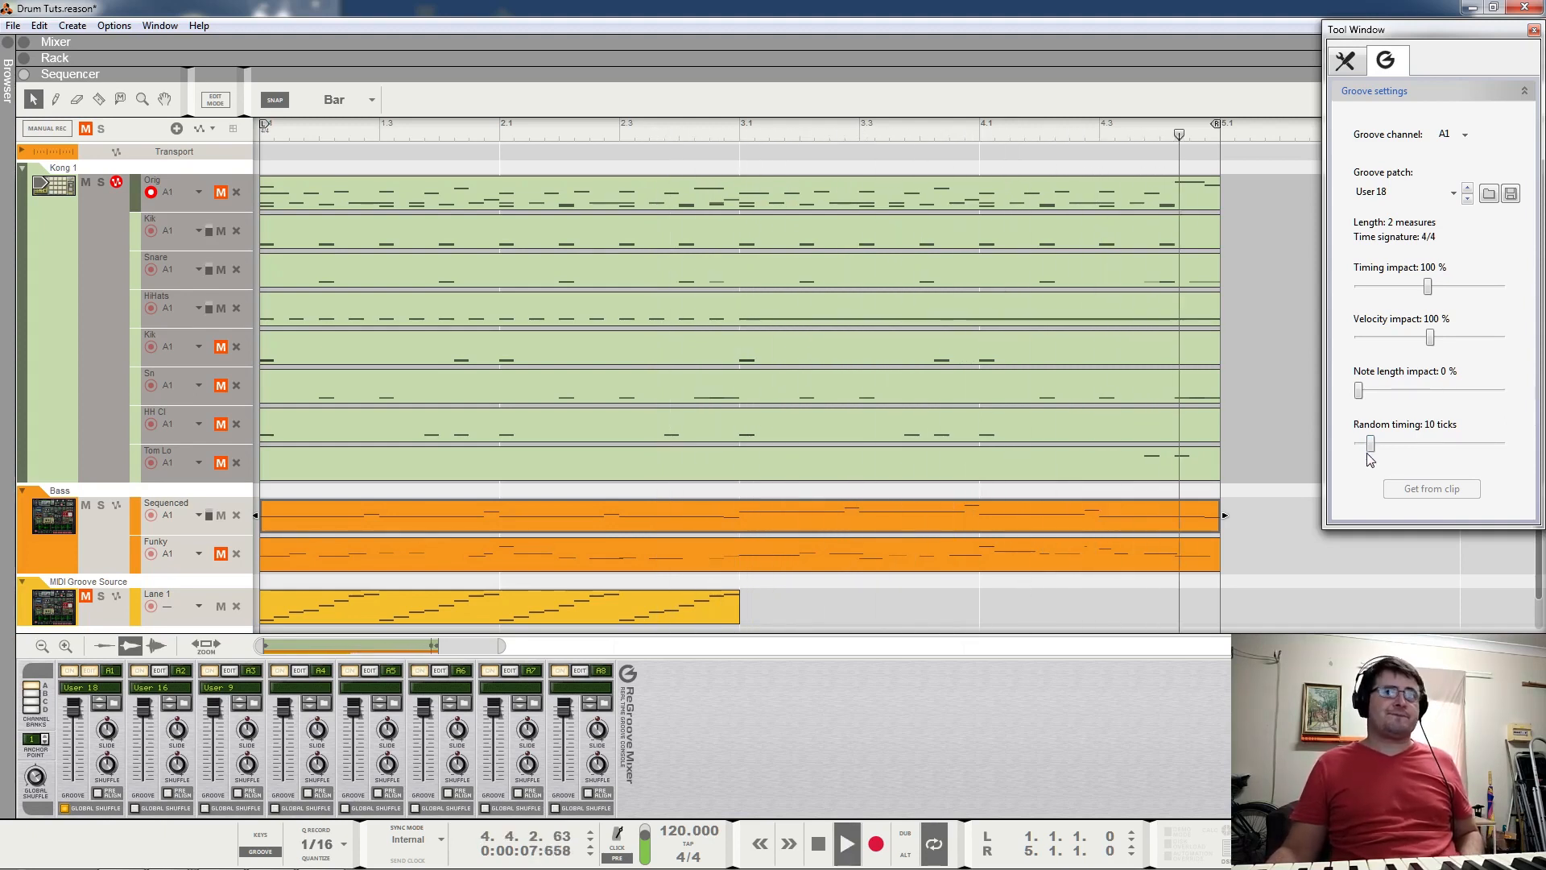
key(space)
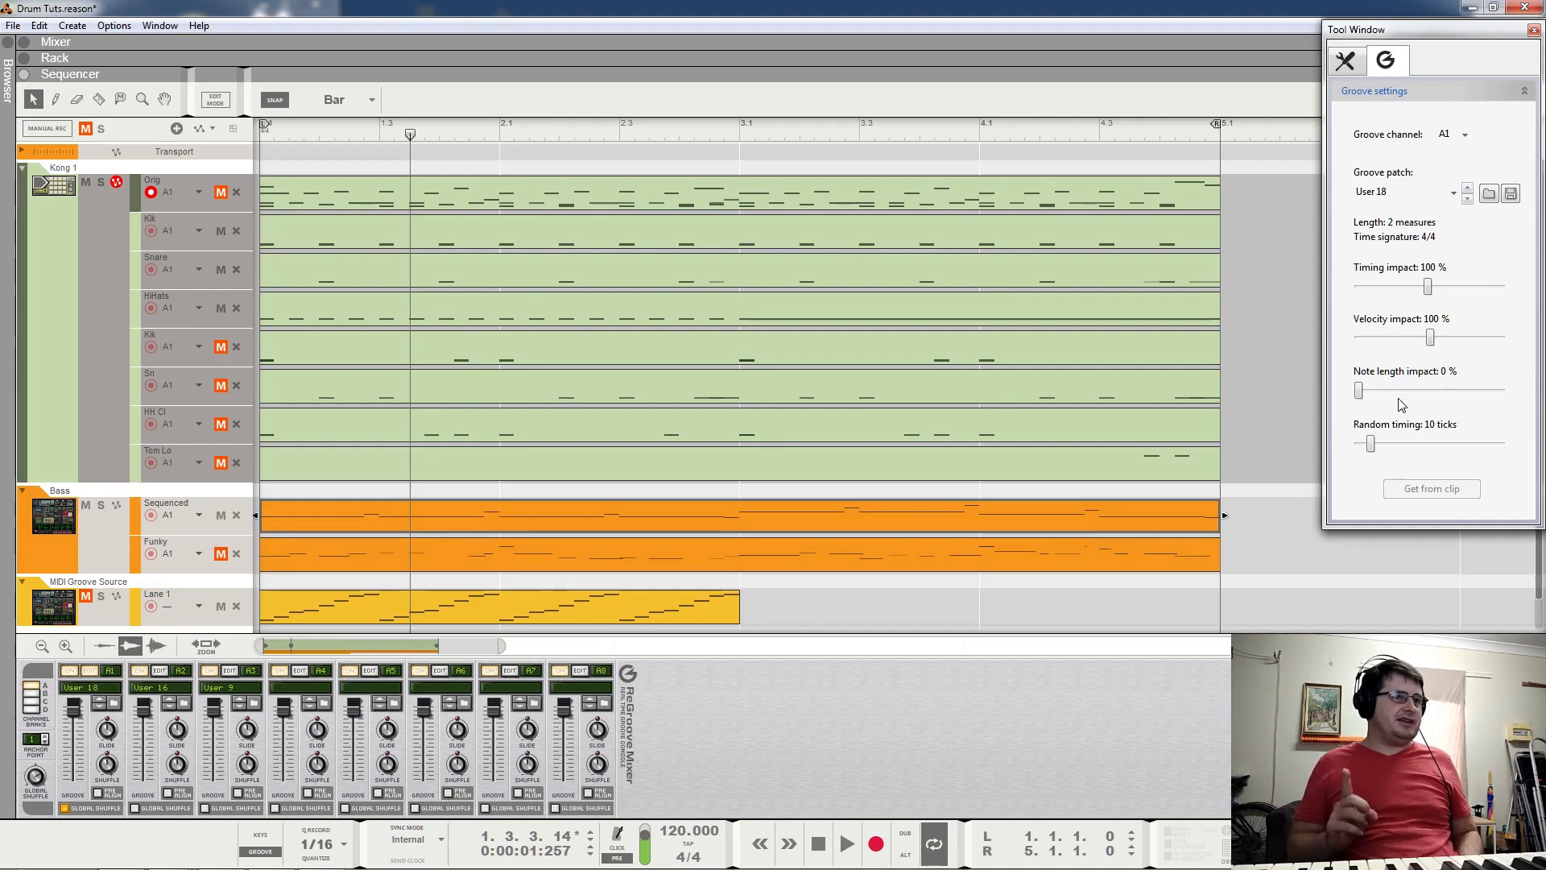
key(space)
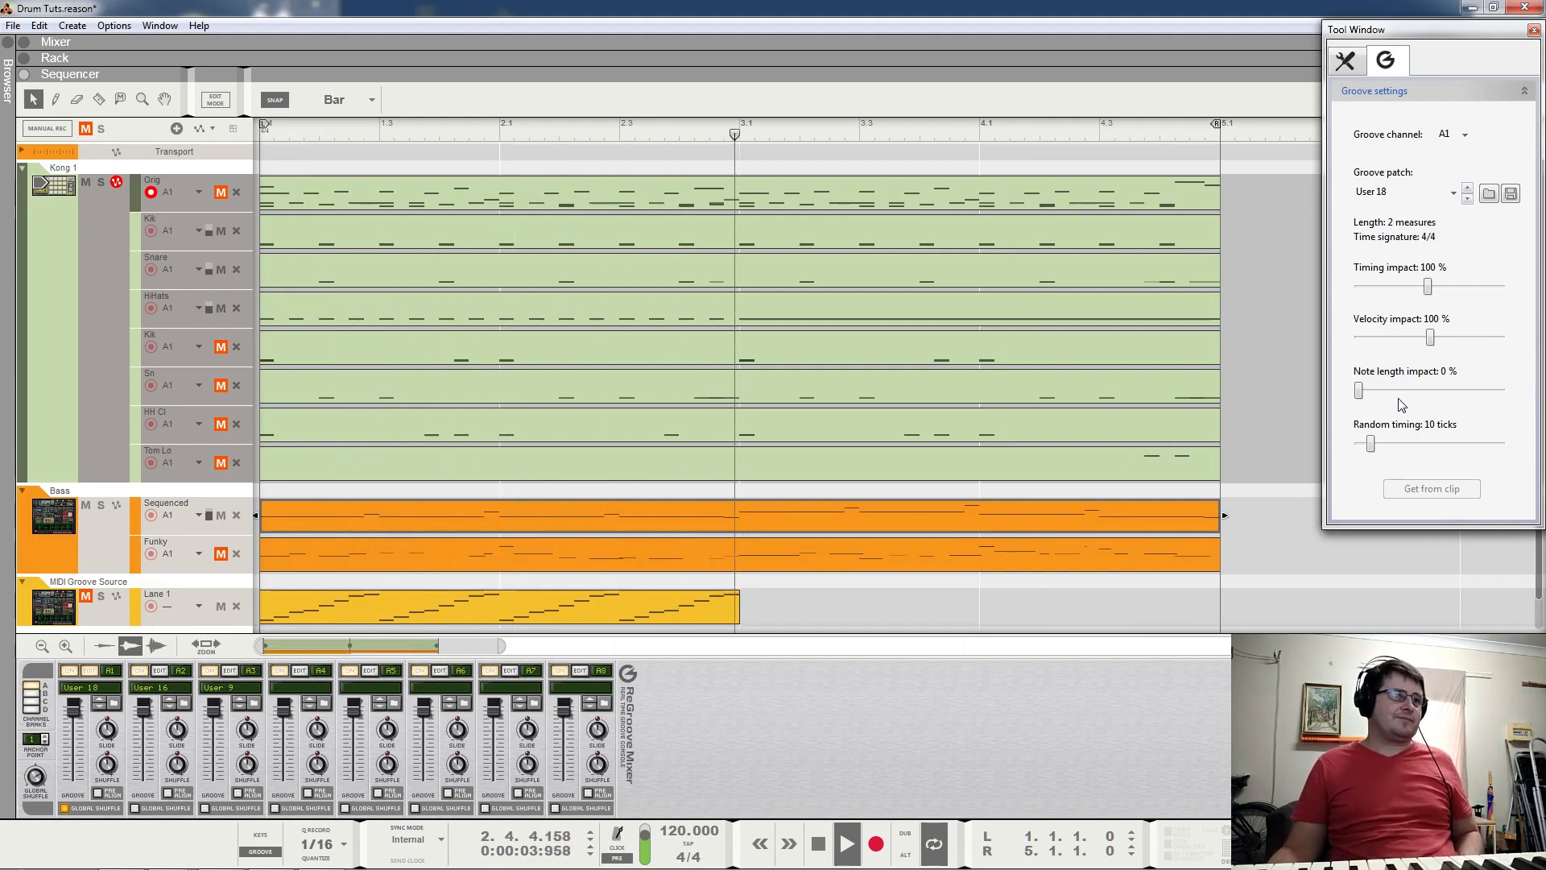
key(space)
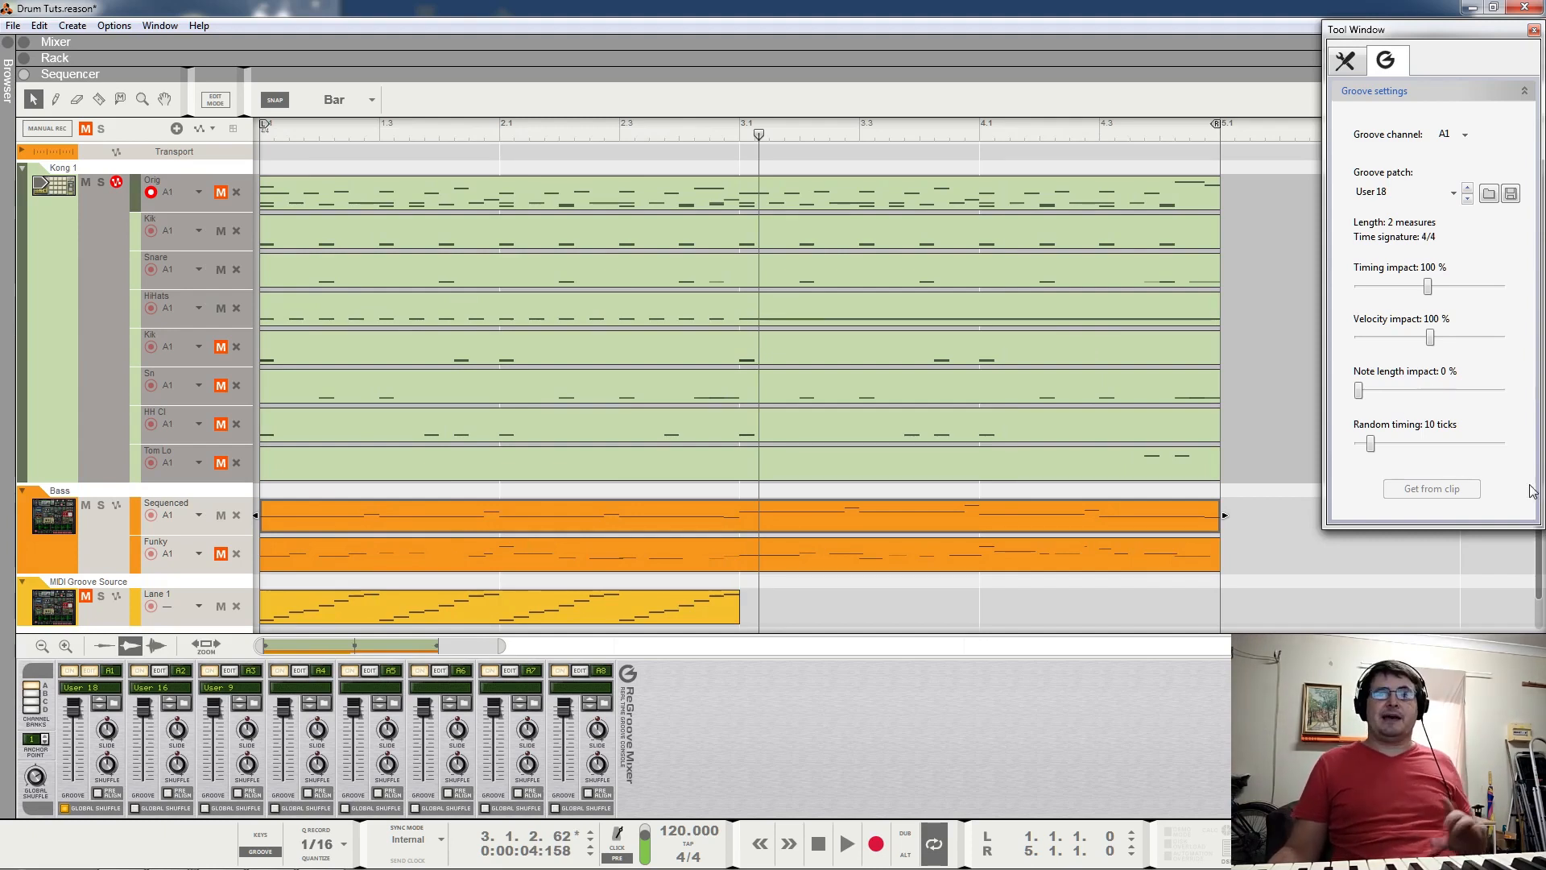
Open the Sequenced bass clip, inspect the timing of its D2 and C2 notes in bar 2, and close the clip.
double_click(550, 522)
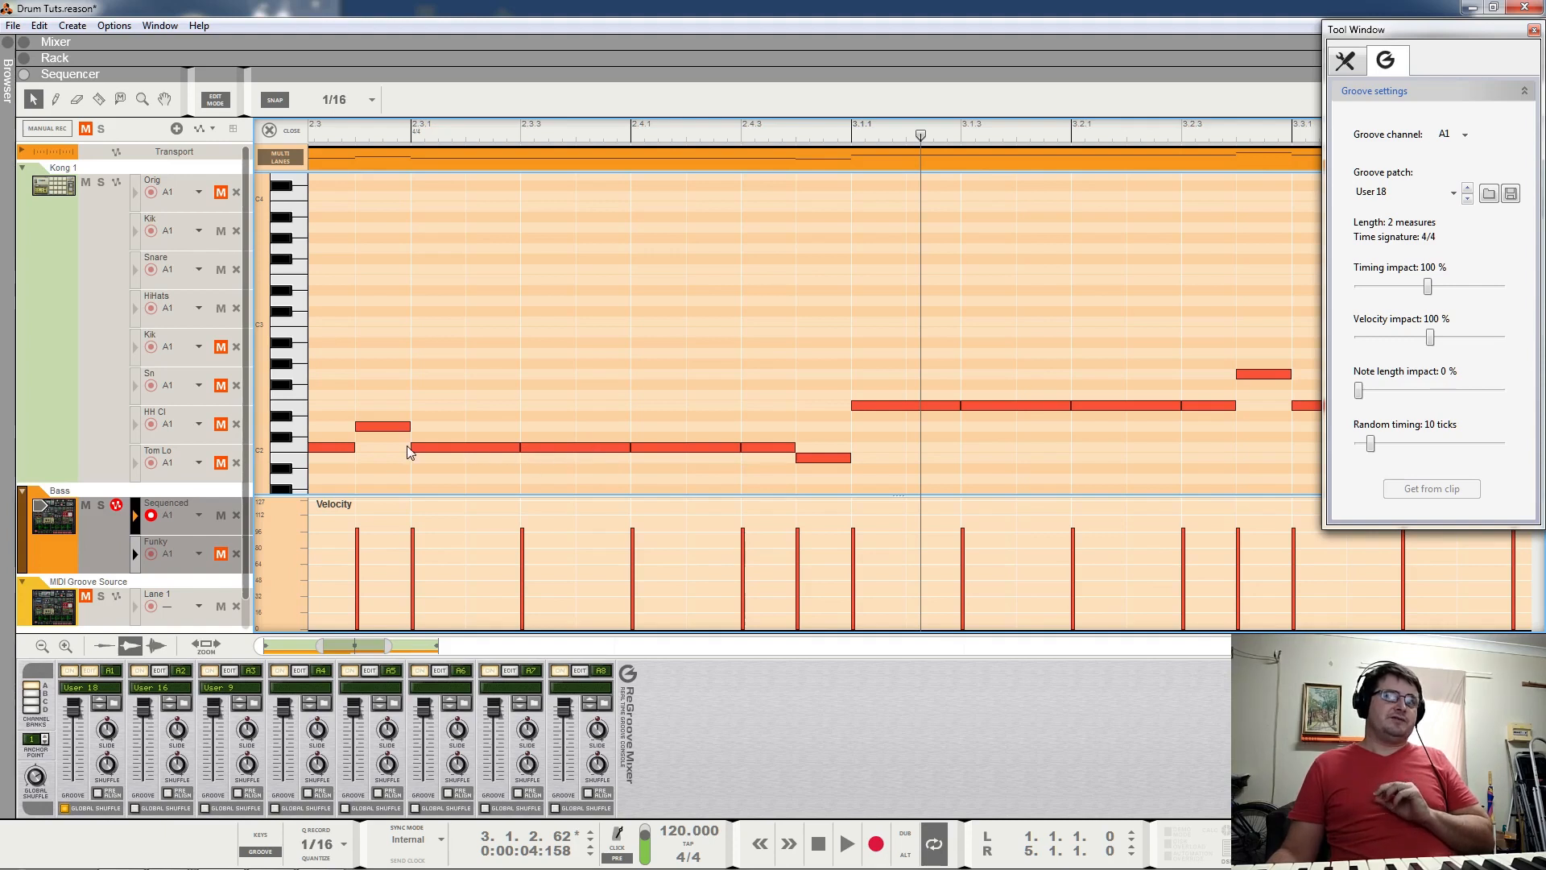
drag(377, 430, 409, 428)
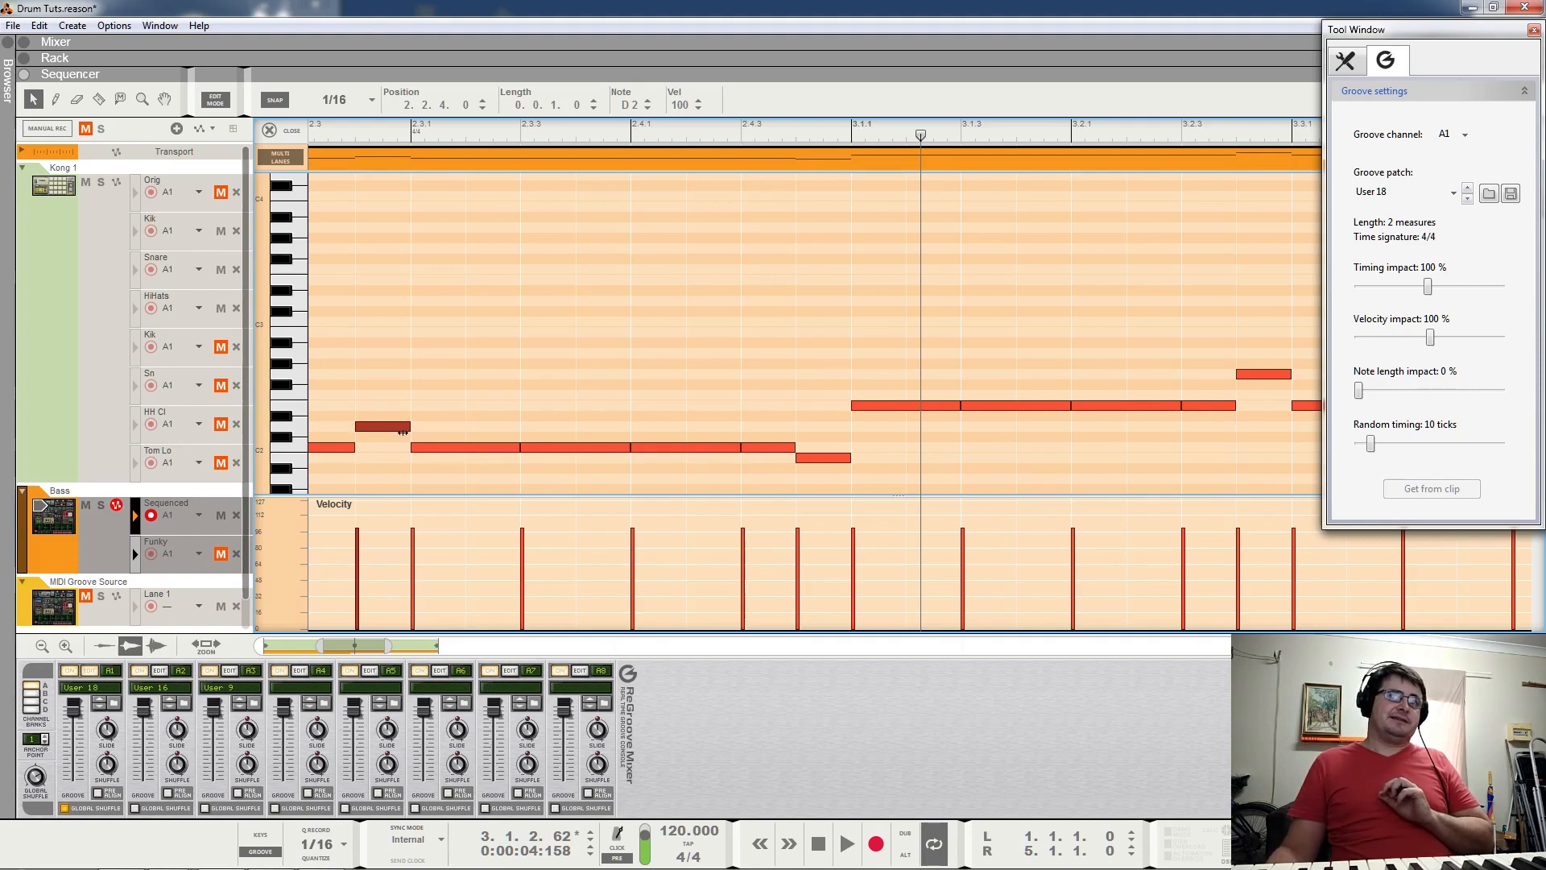
click(467, 448)
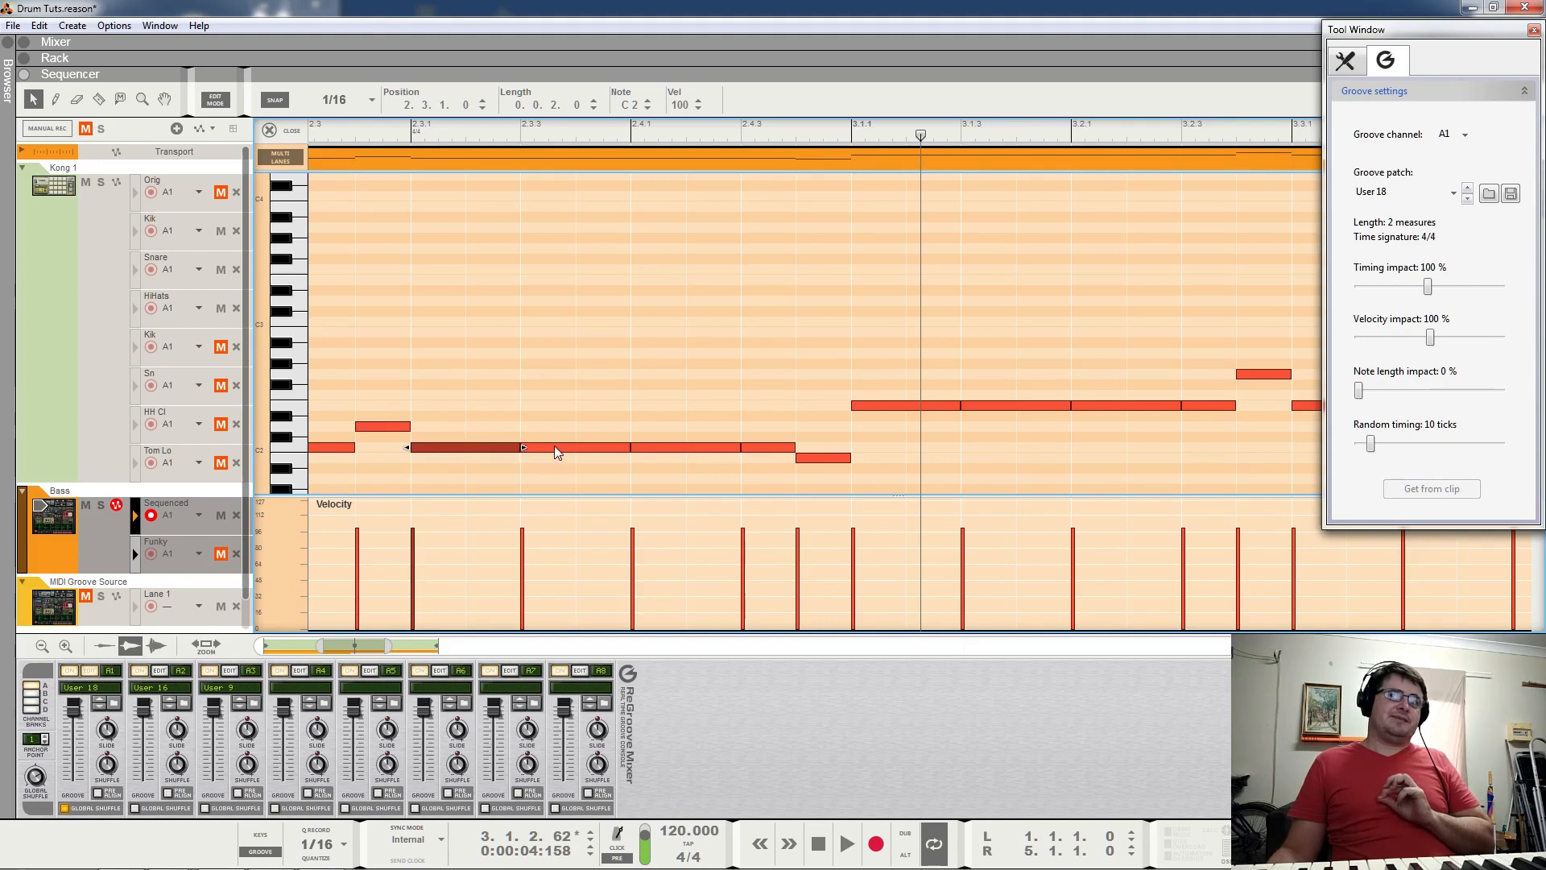
click(269, 129)
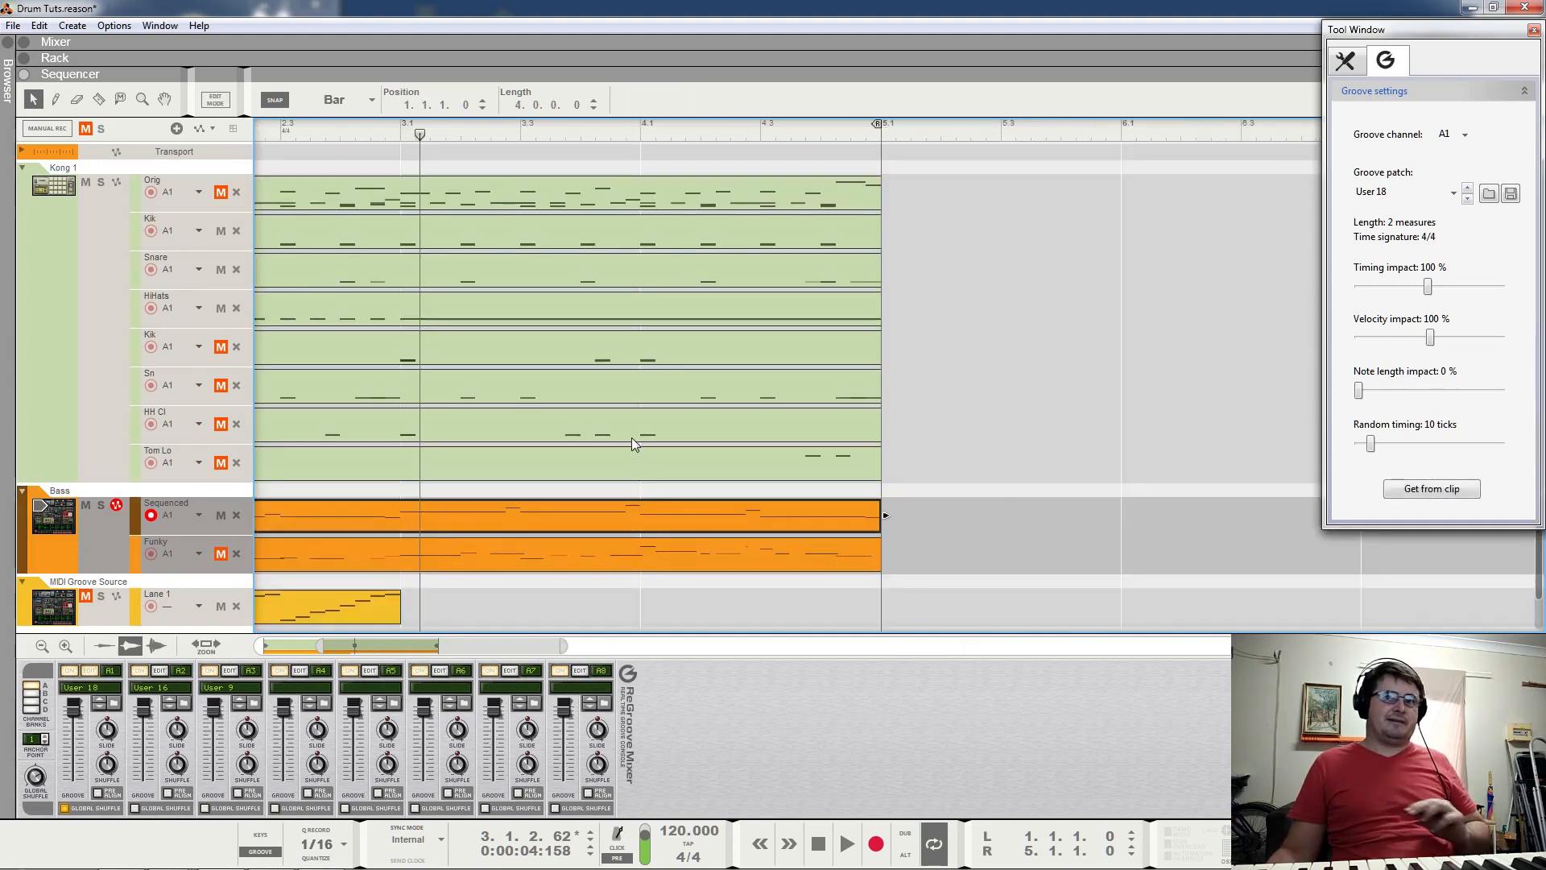
Open the Sequenced bass clip, select all its notes to examine their length, and close the clip.
drag(428, 647, 370, 646)
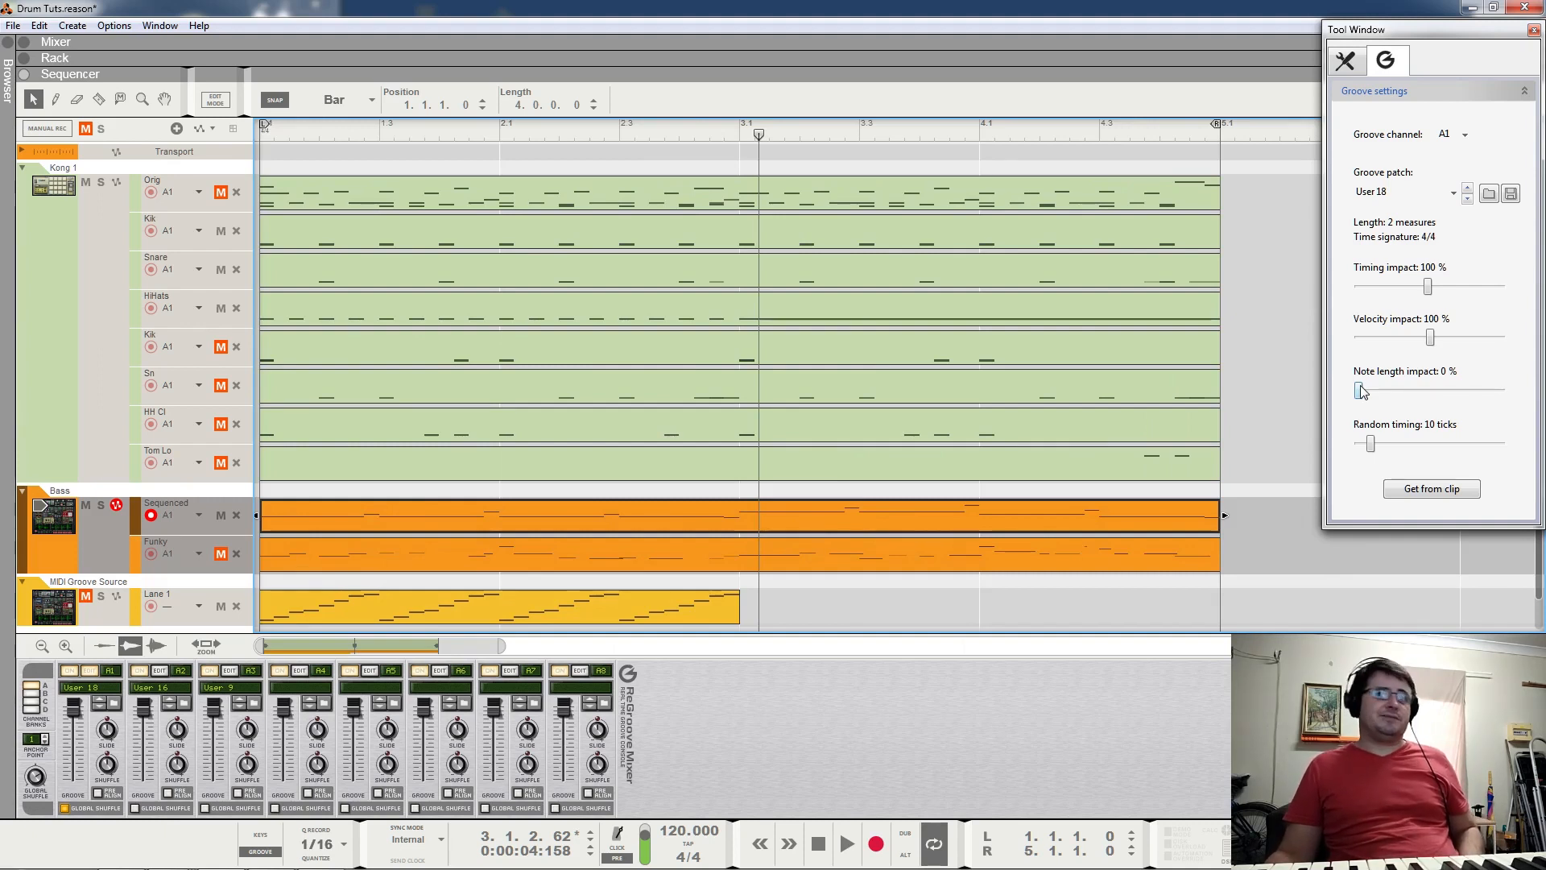
double_click(807, 507)
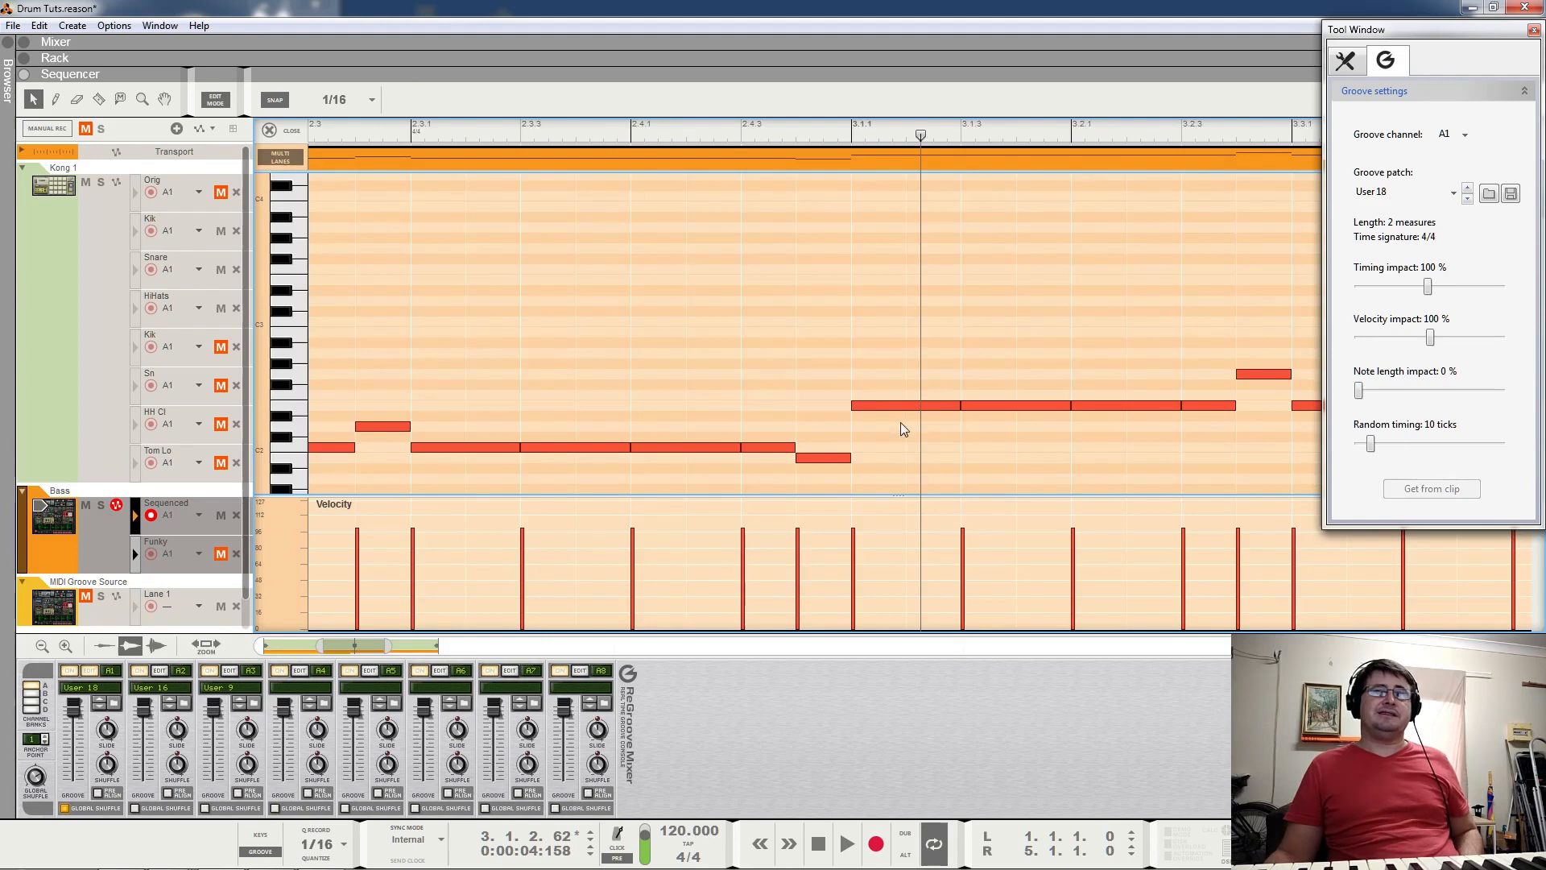
key(ctrl+a)
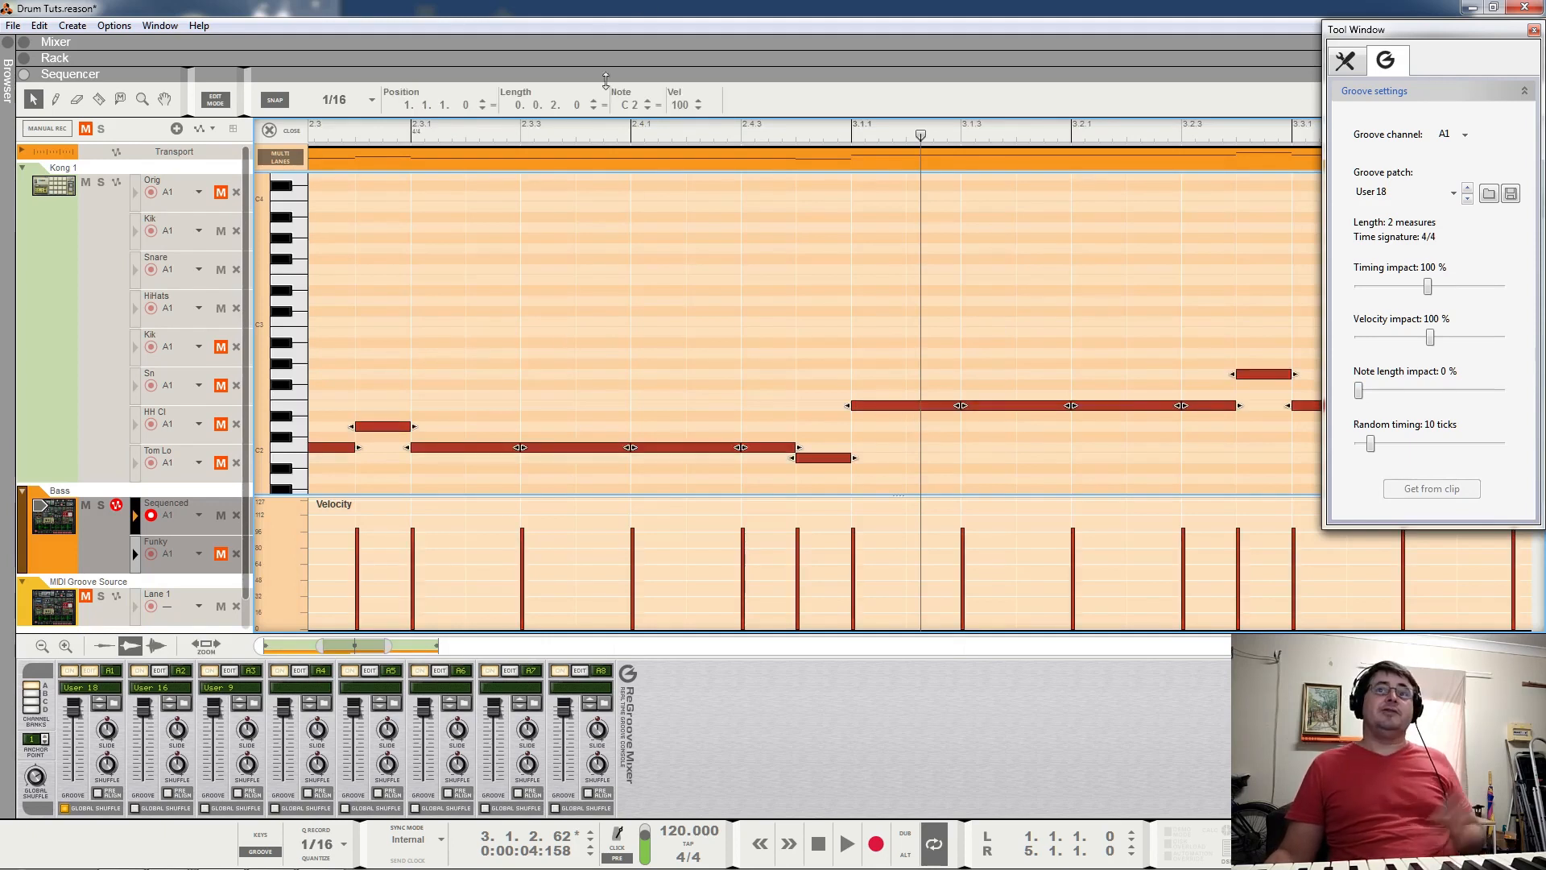
drag(577, 105, 596, 129)
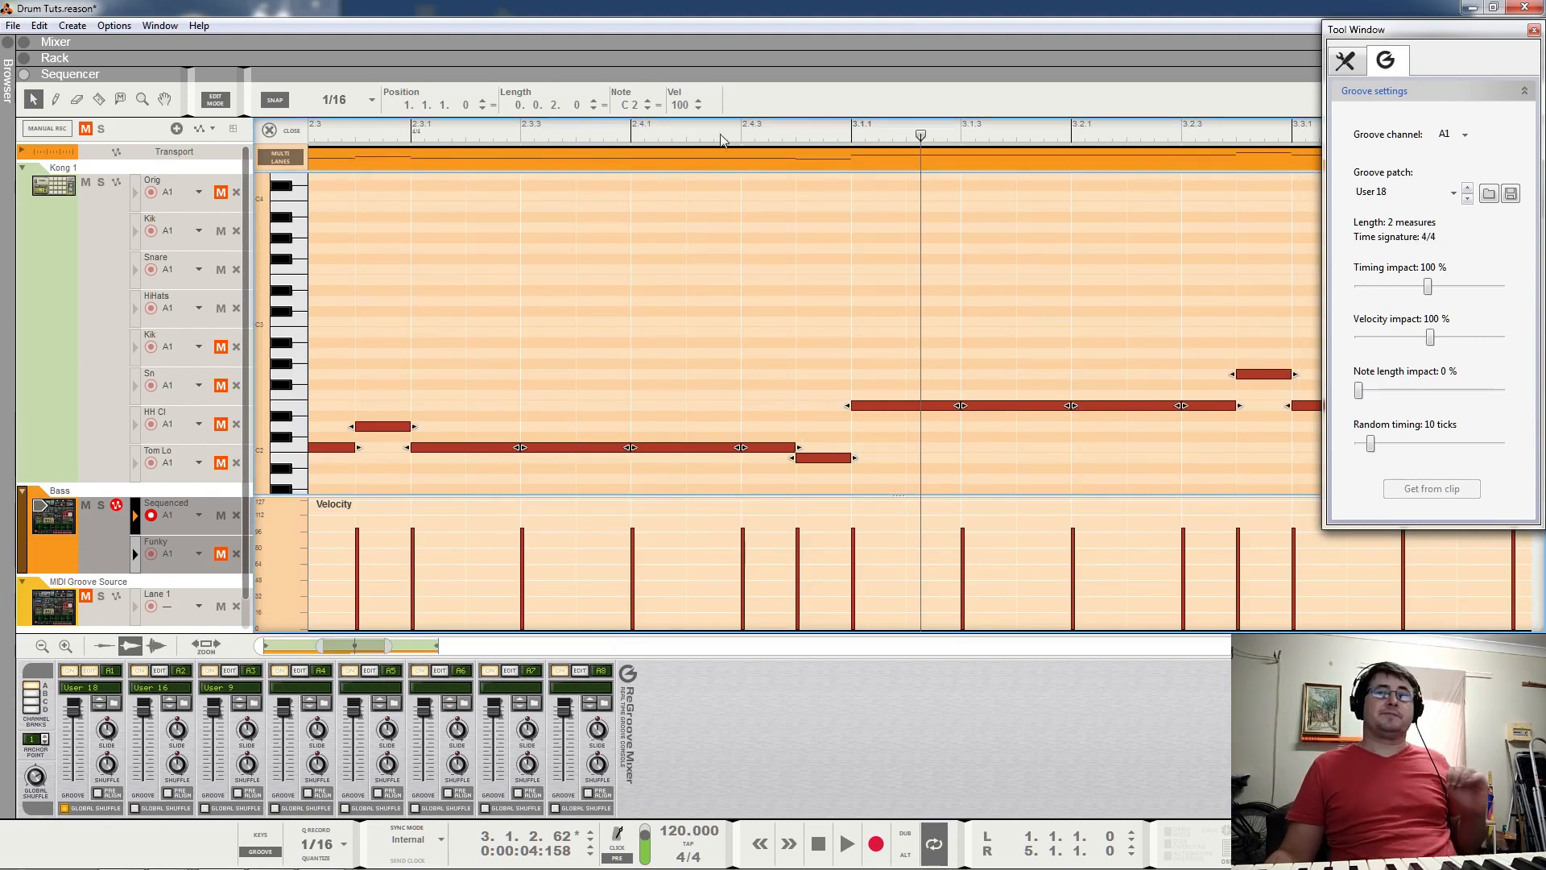
click(271, 130)
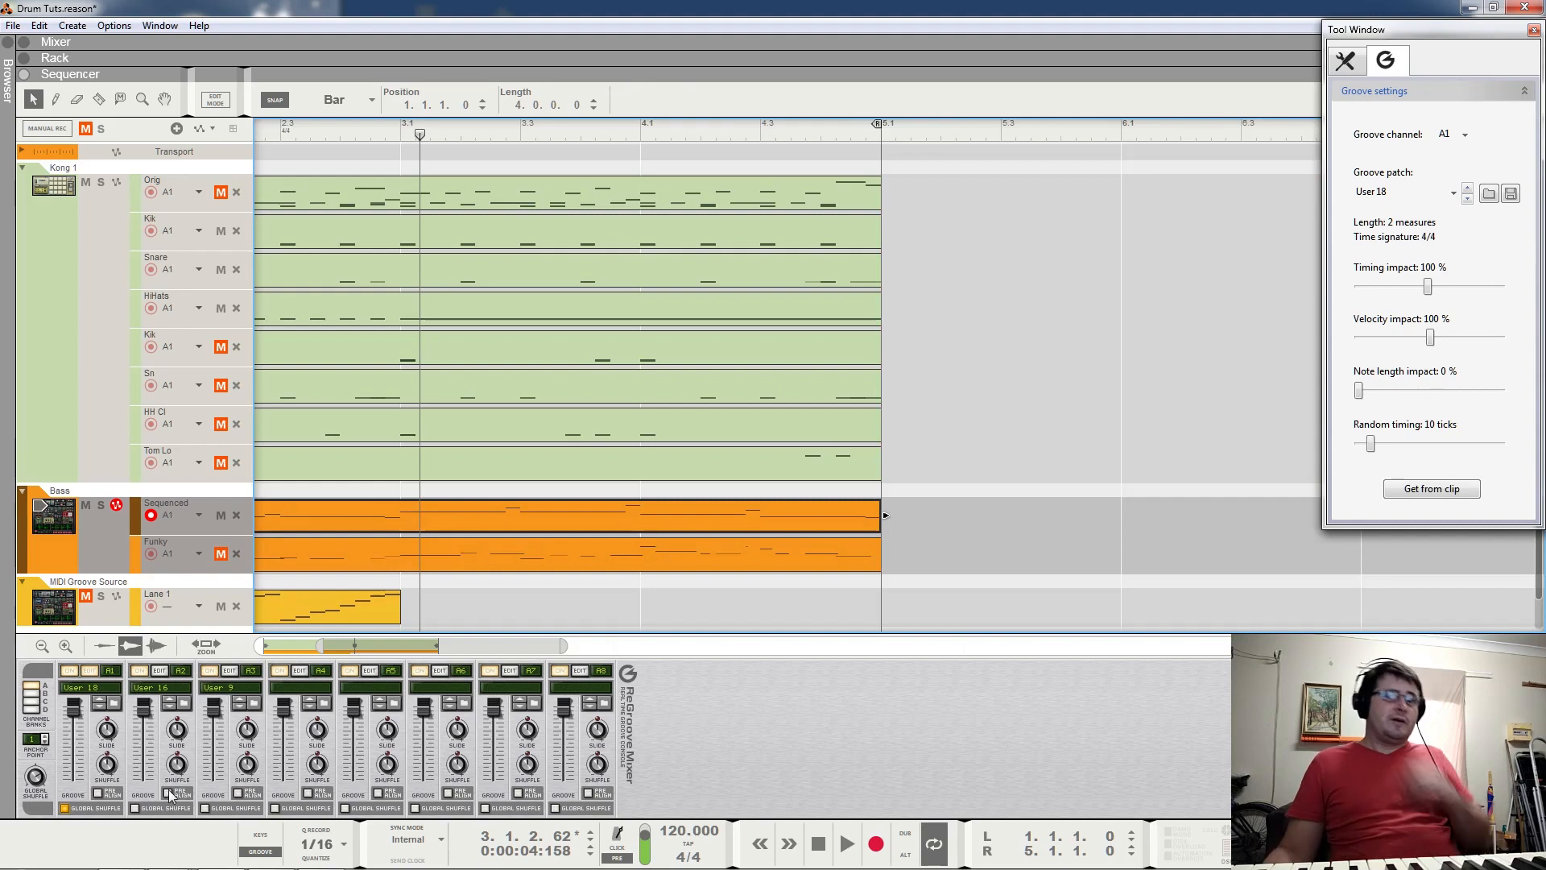
Look at the Note Lengths options among the sequencer tools and return to the groove settings.
click(1356, 54)
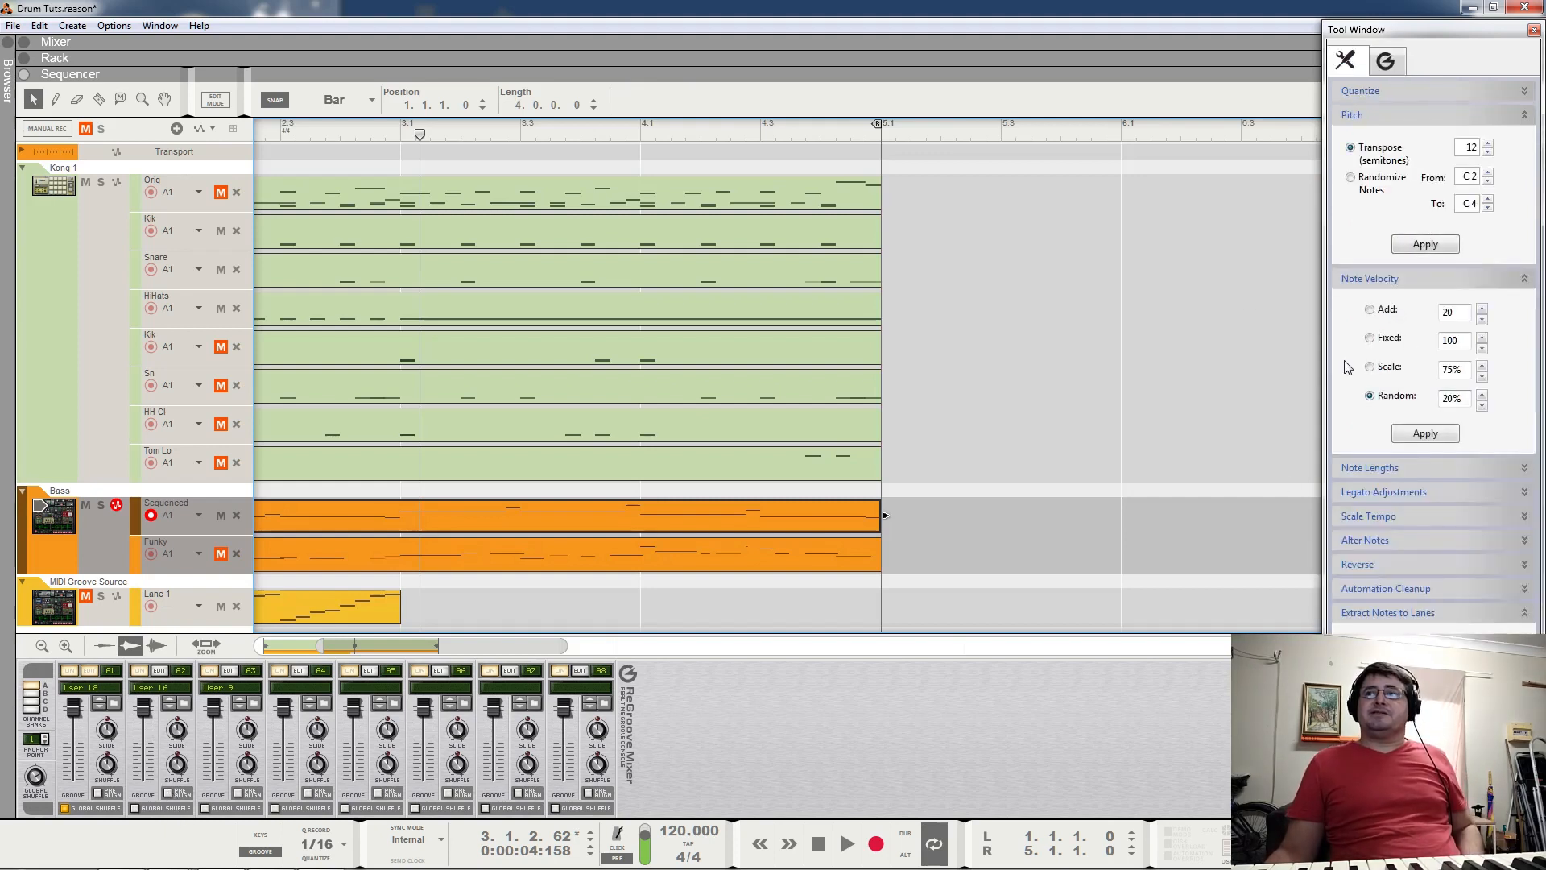
click(1382, 470)
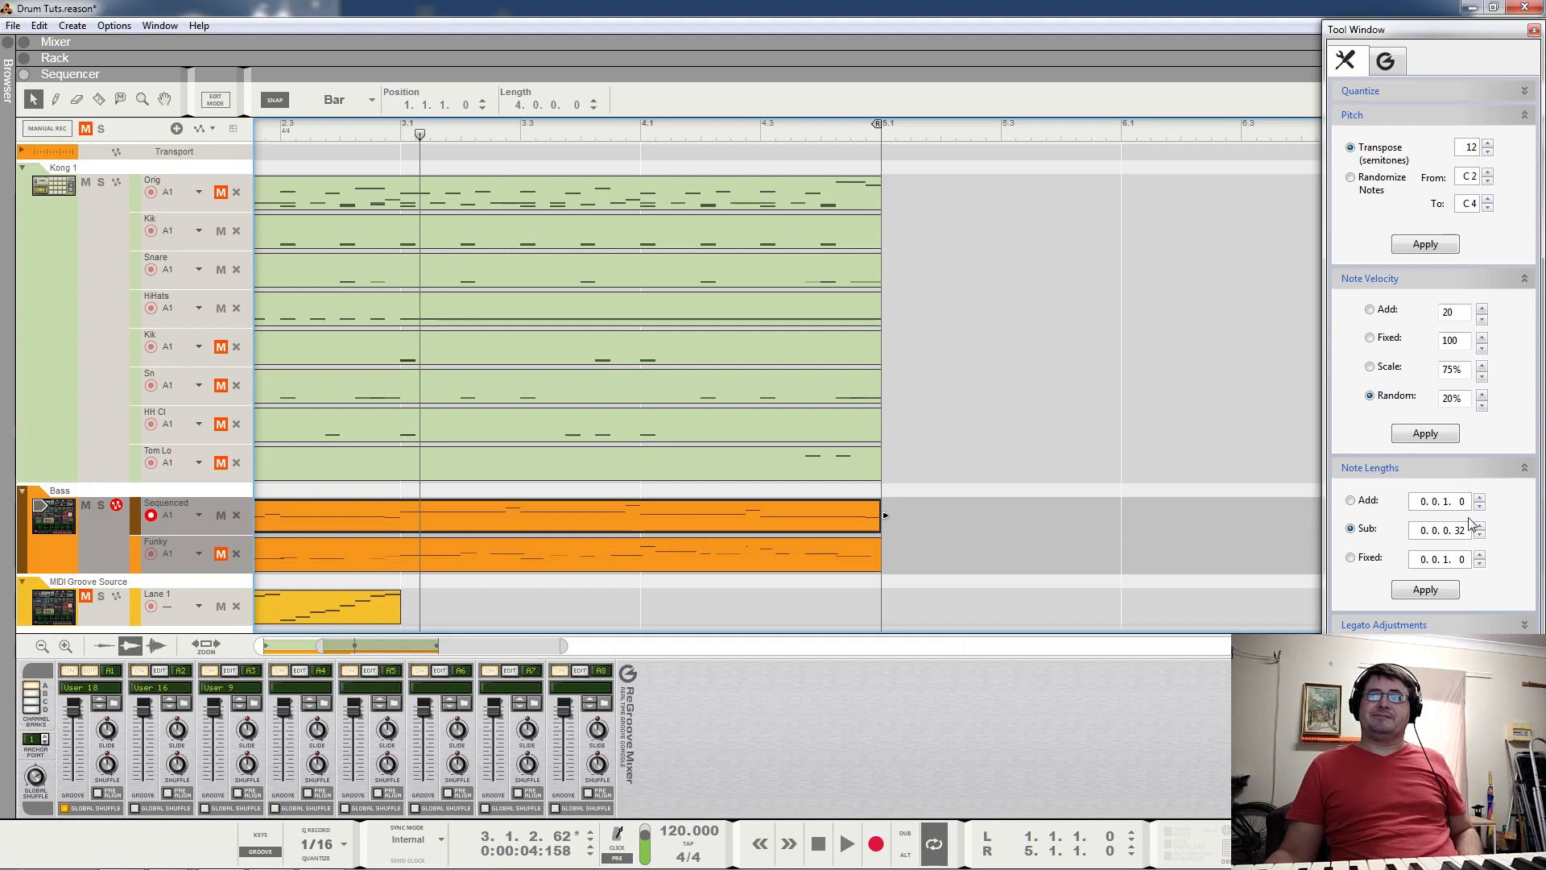
click(1385, 60)
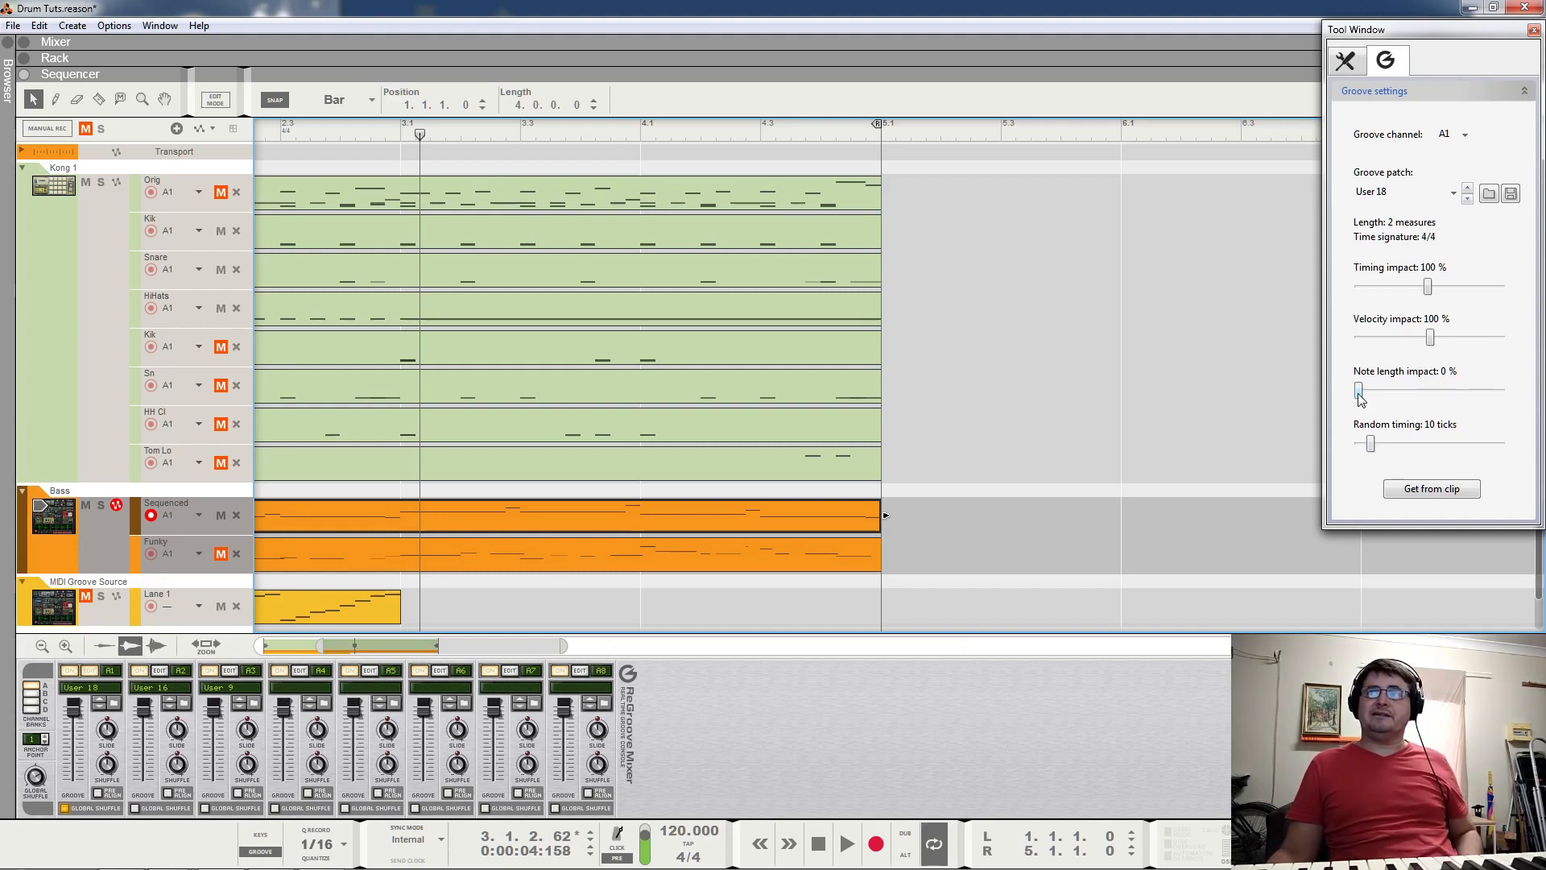
Set the note length impact of groove channel A1 to 23% while listening to the drums and bass.
key(space)
mouse_move(1360, 395)
mouse_down()
mouse_move(1408, 400)
mouse_move(1373, 409)
mouse_up()
click(425, 602)
mouse_move(1371, 392)
mouse_down()
mouse_move(1414, 393)
mouse_move(1375, 408)
mouse_up()
key(space)
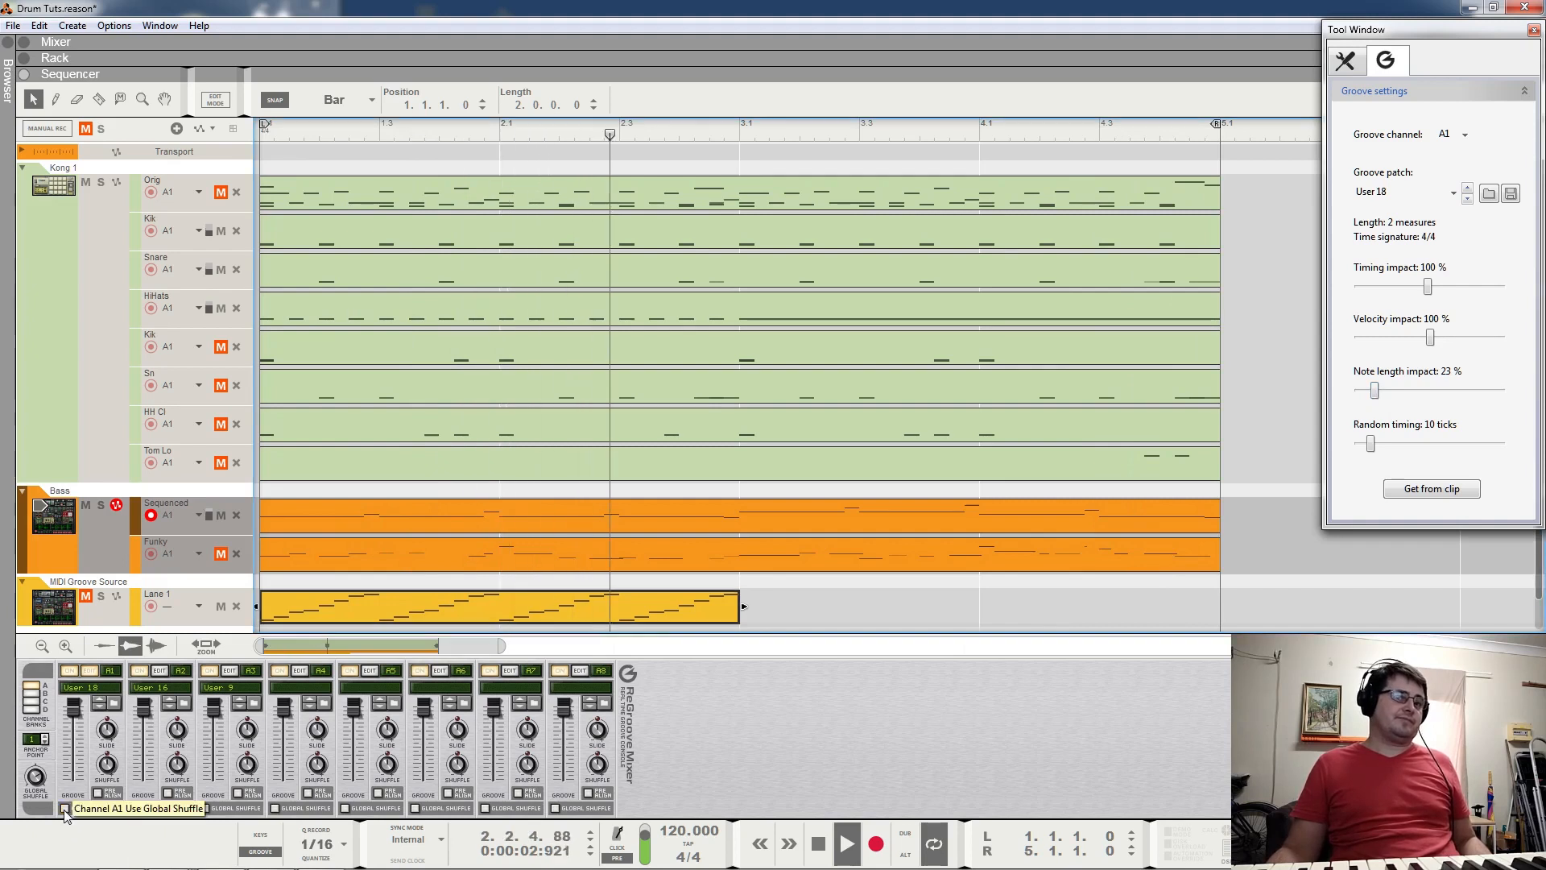
Try 29 ticks of random timing on groove channel A1, settle on 16 ticks, and listen to the result.
drag(1377, 451, 1397, 448)
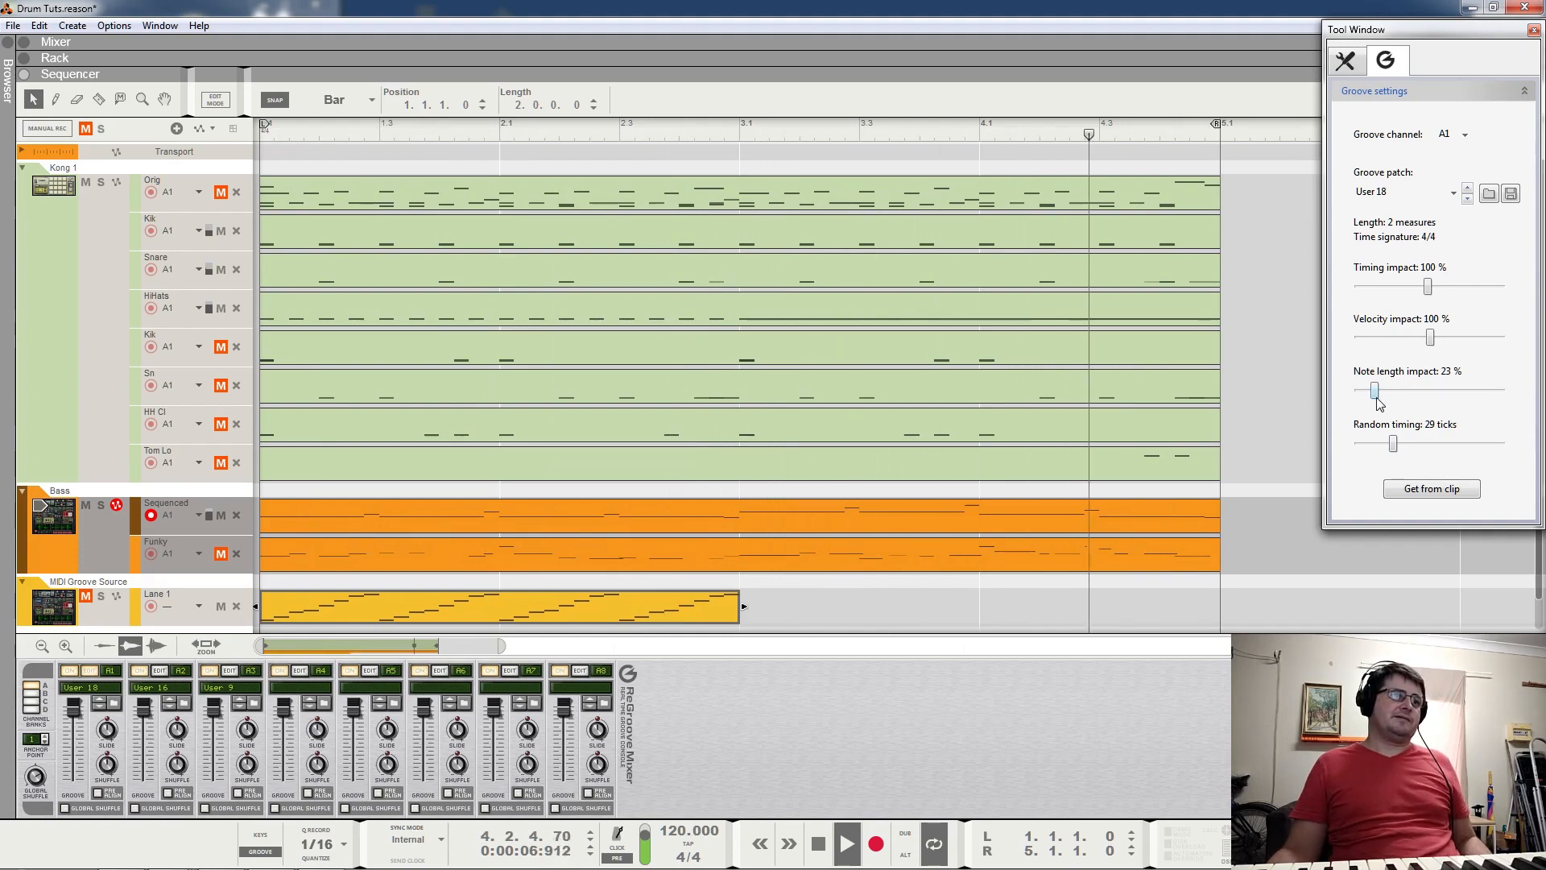
drag(1392, 449, 1377, 455)
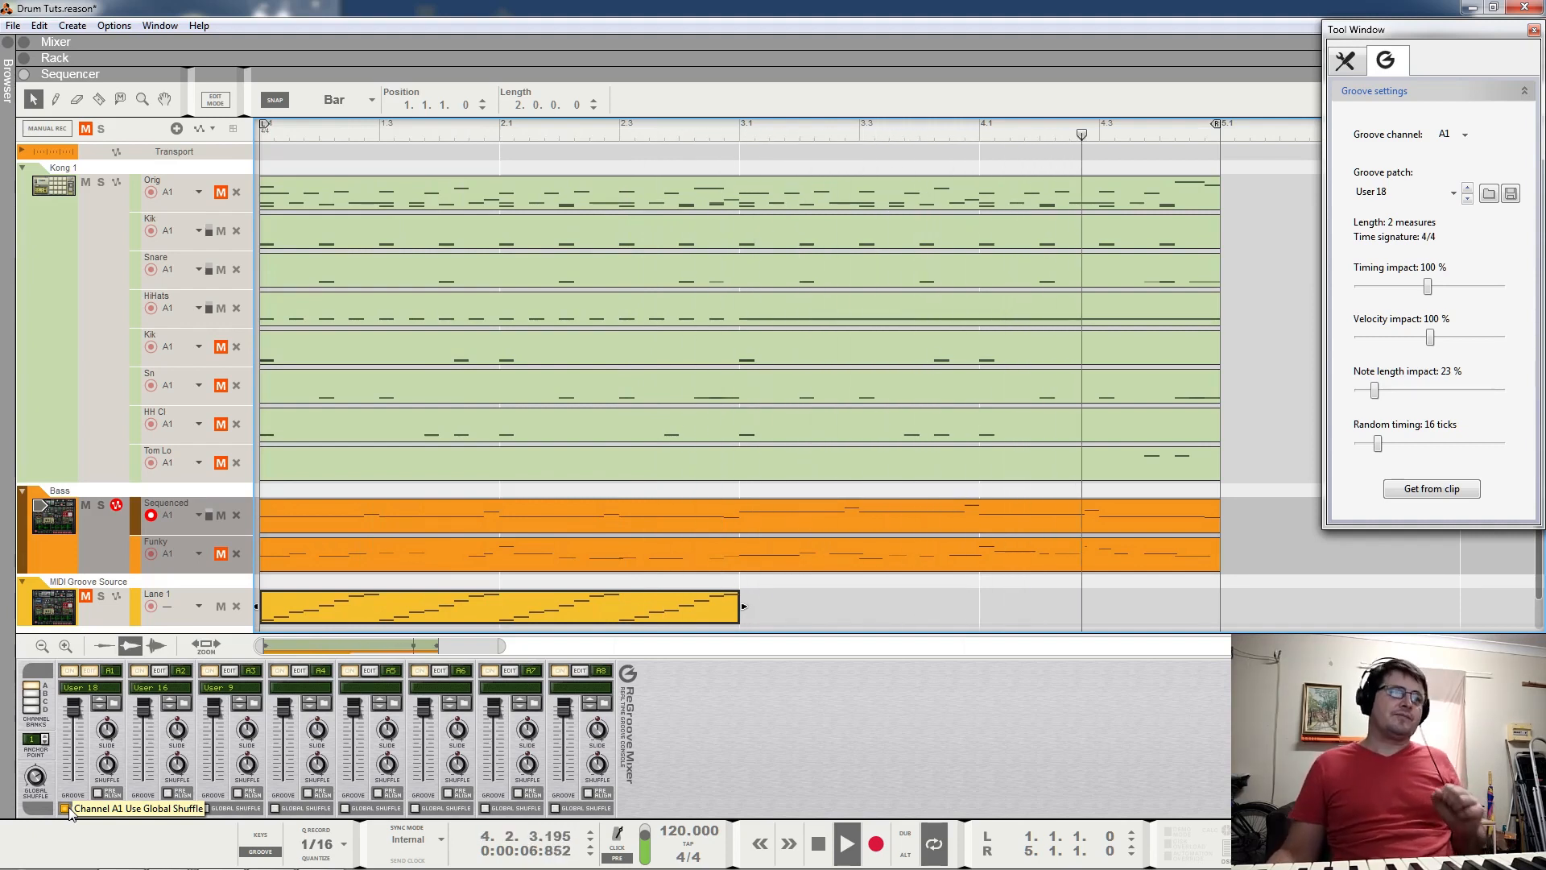
key(space)
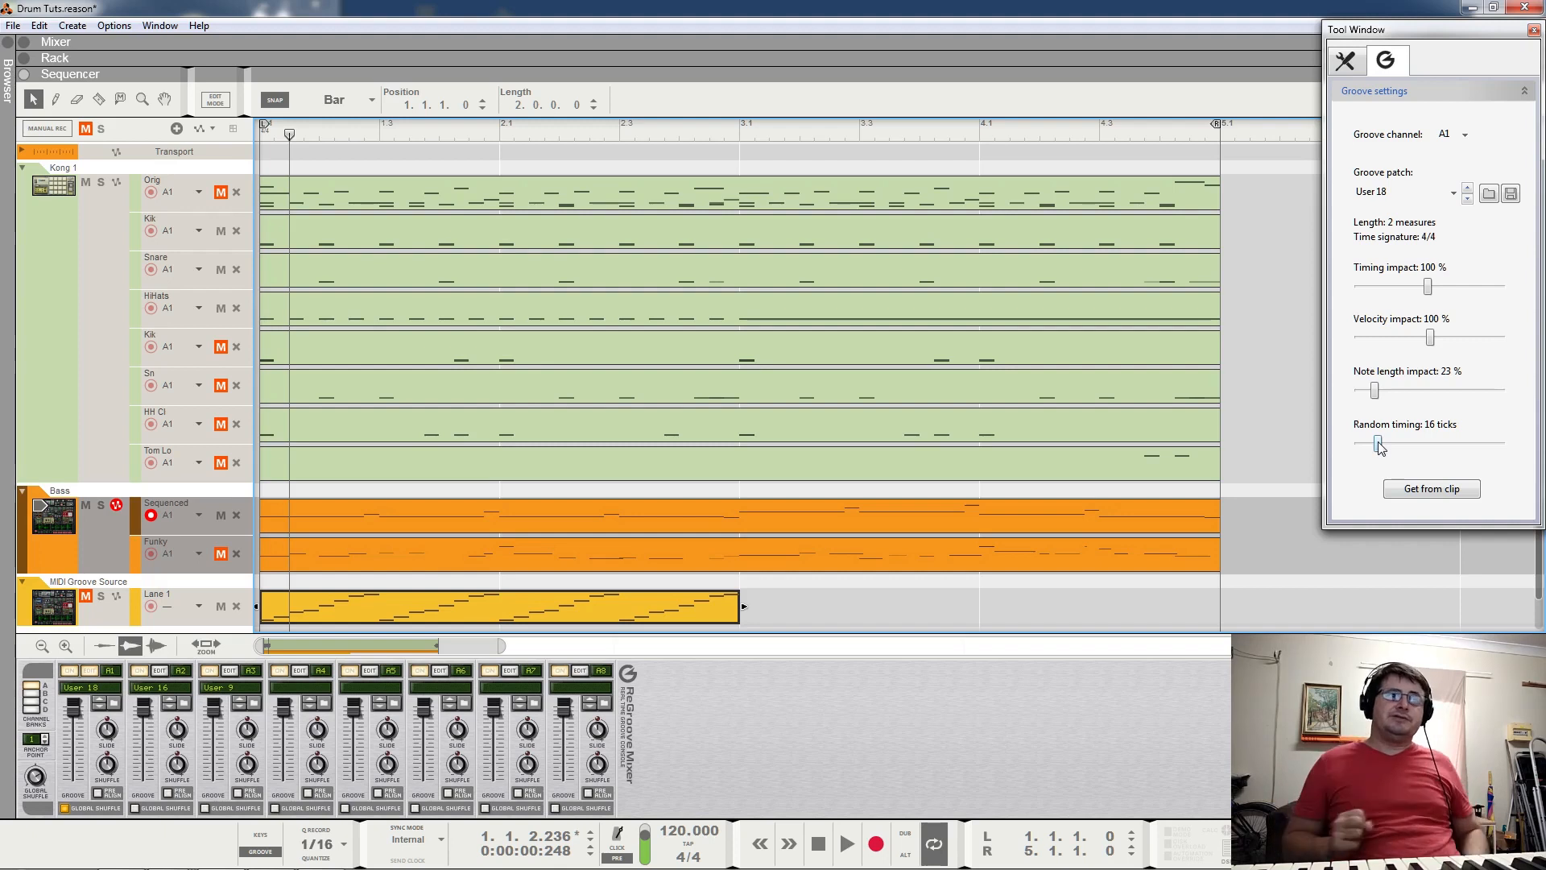
key(space)
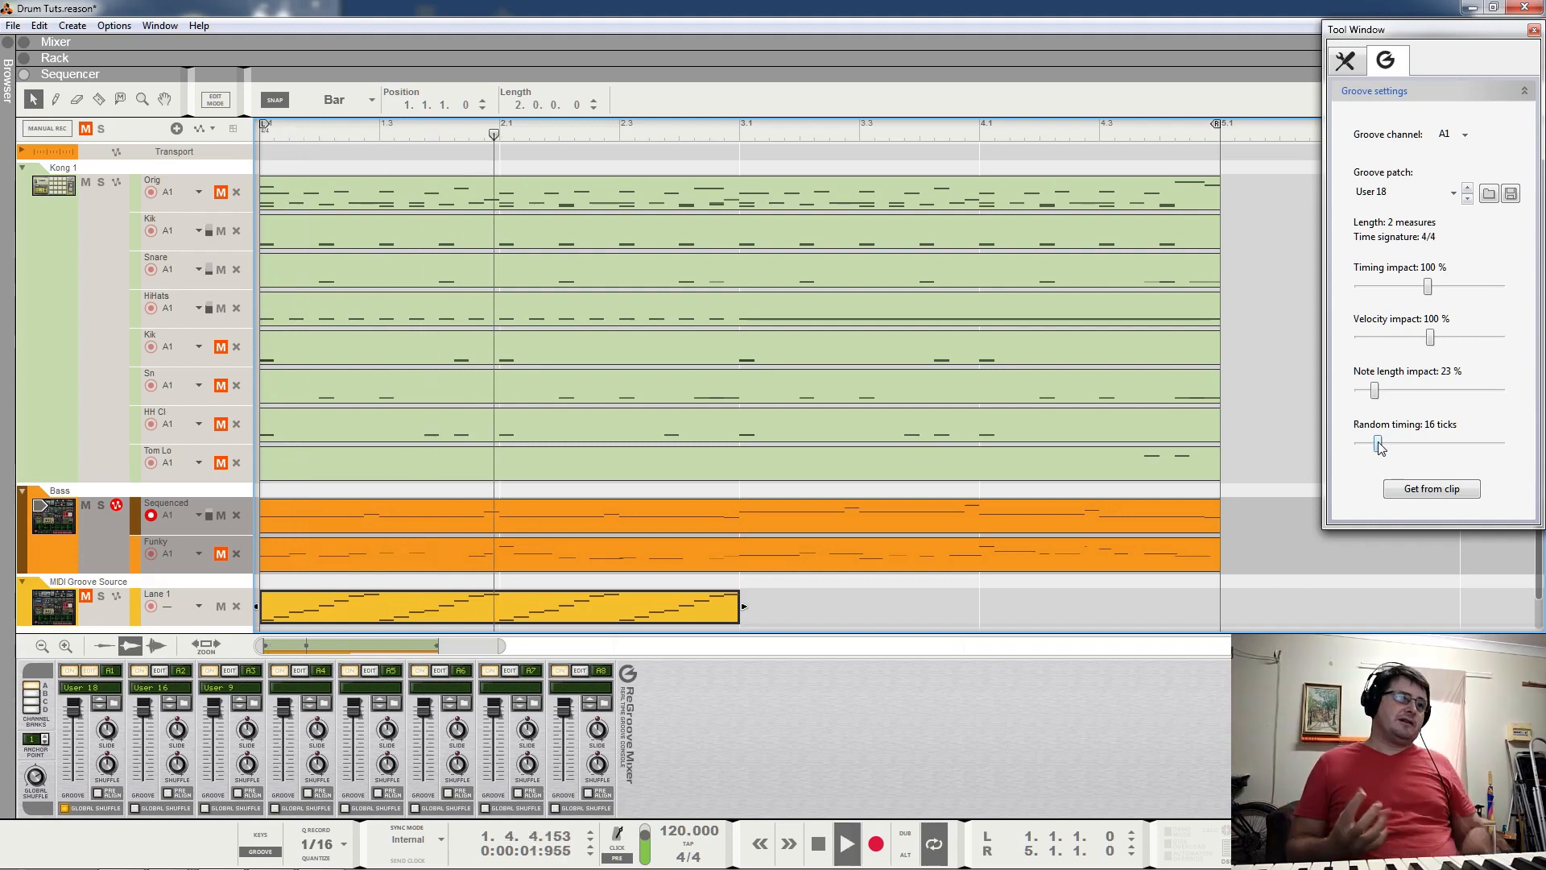
key(space)
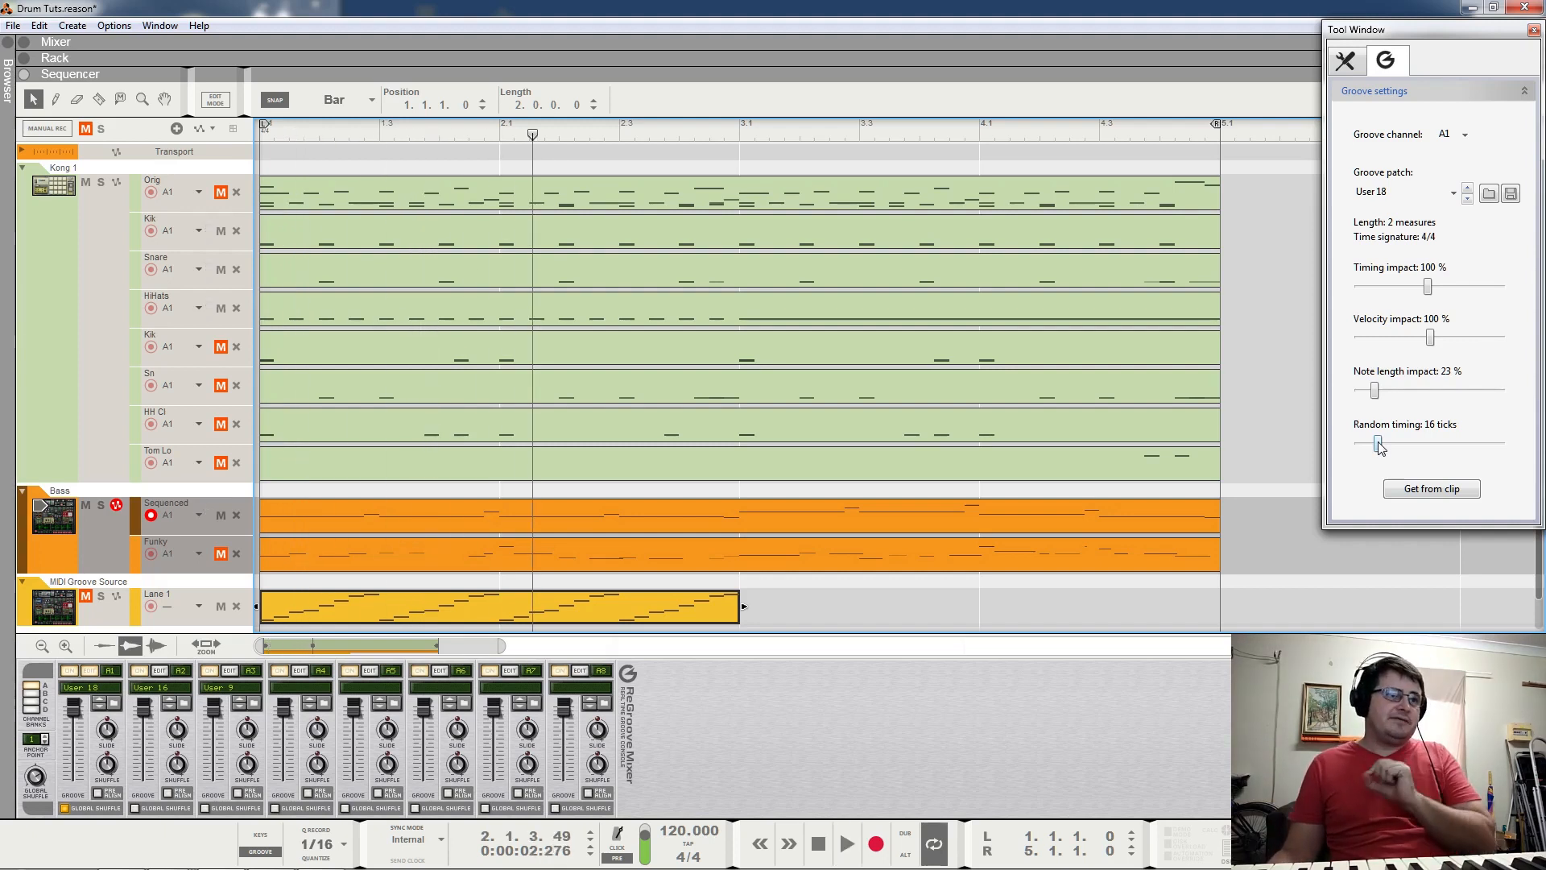
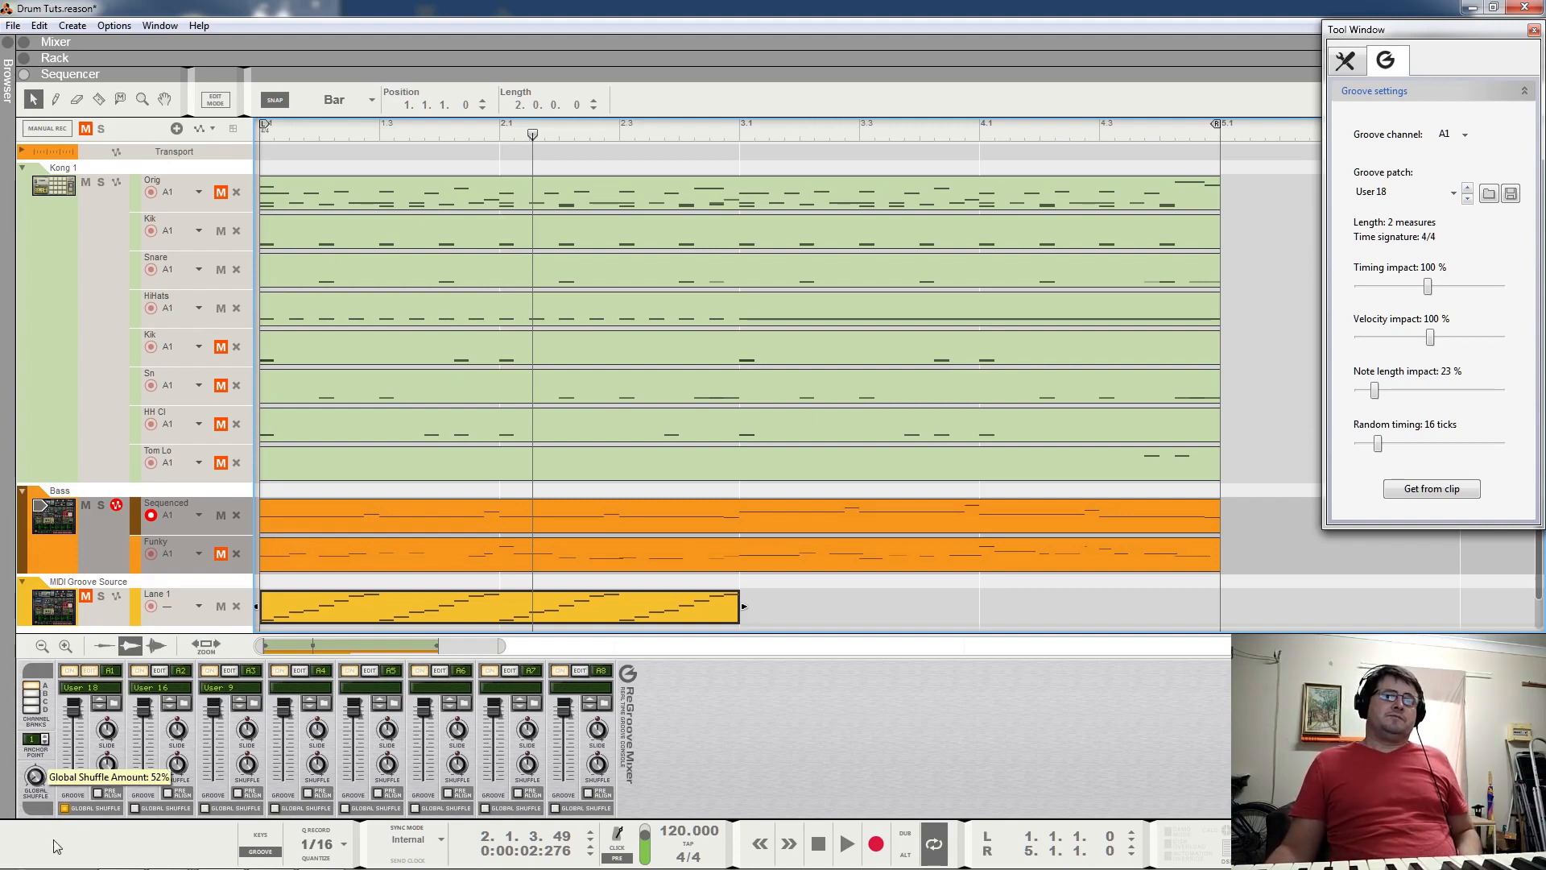
key(space)
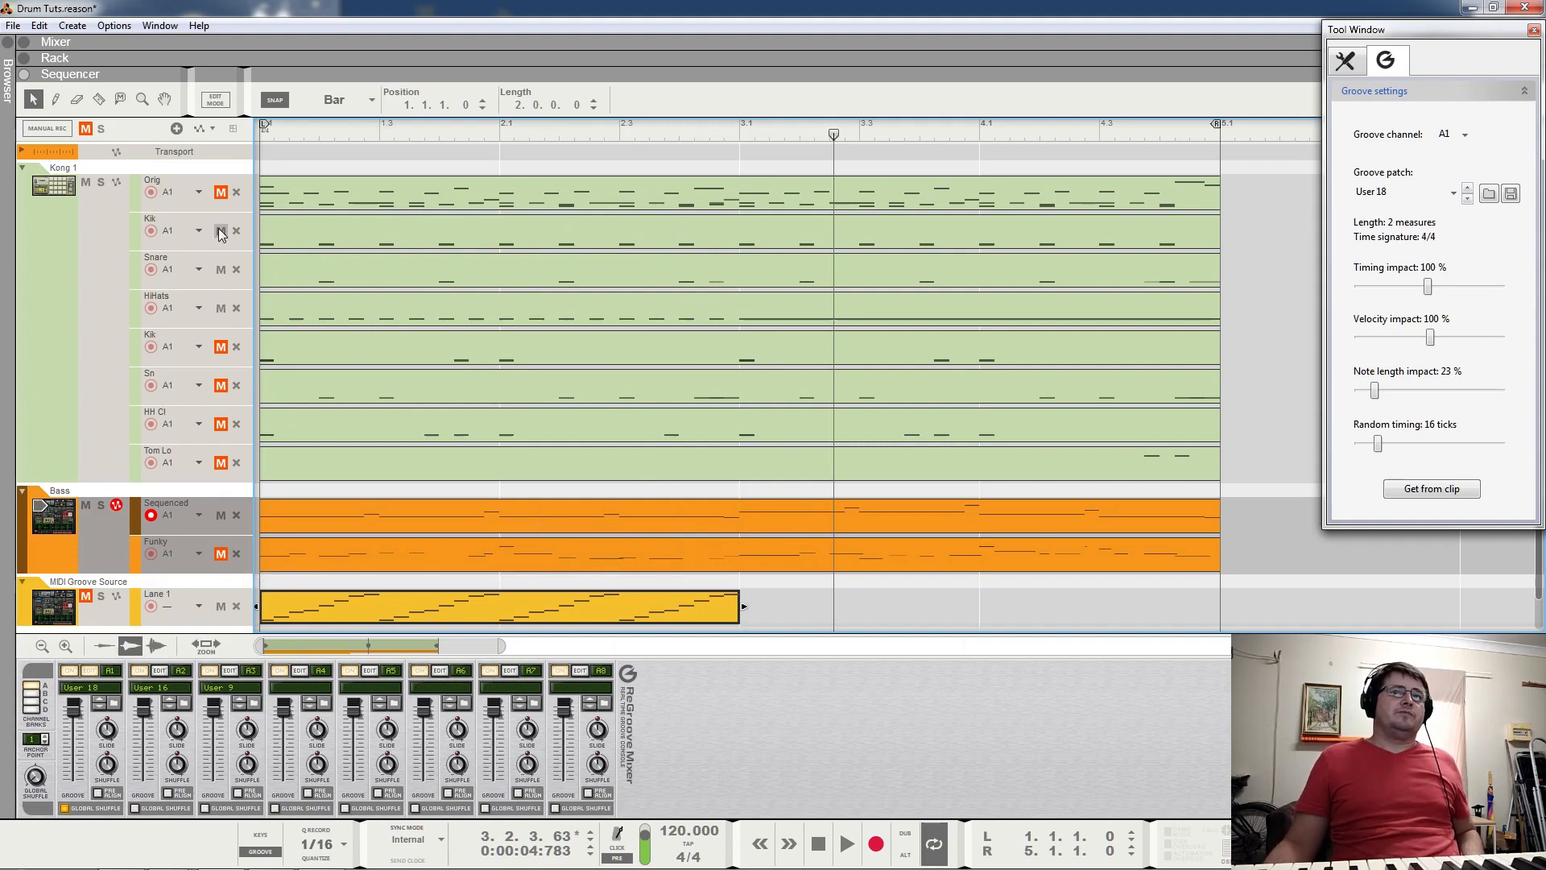
Mute the upper Kik, Snare and HiHats lanes, unmute the lower Kik and Sn lanes, and play them with the bass.
drag(220, 231, 223, 326)
click(221, 346)
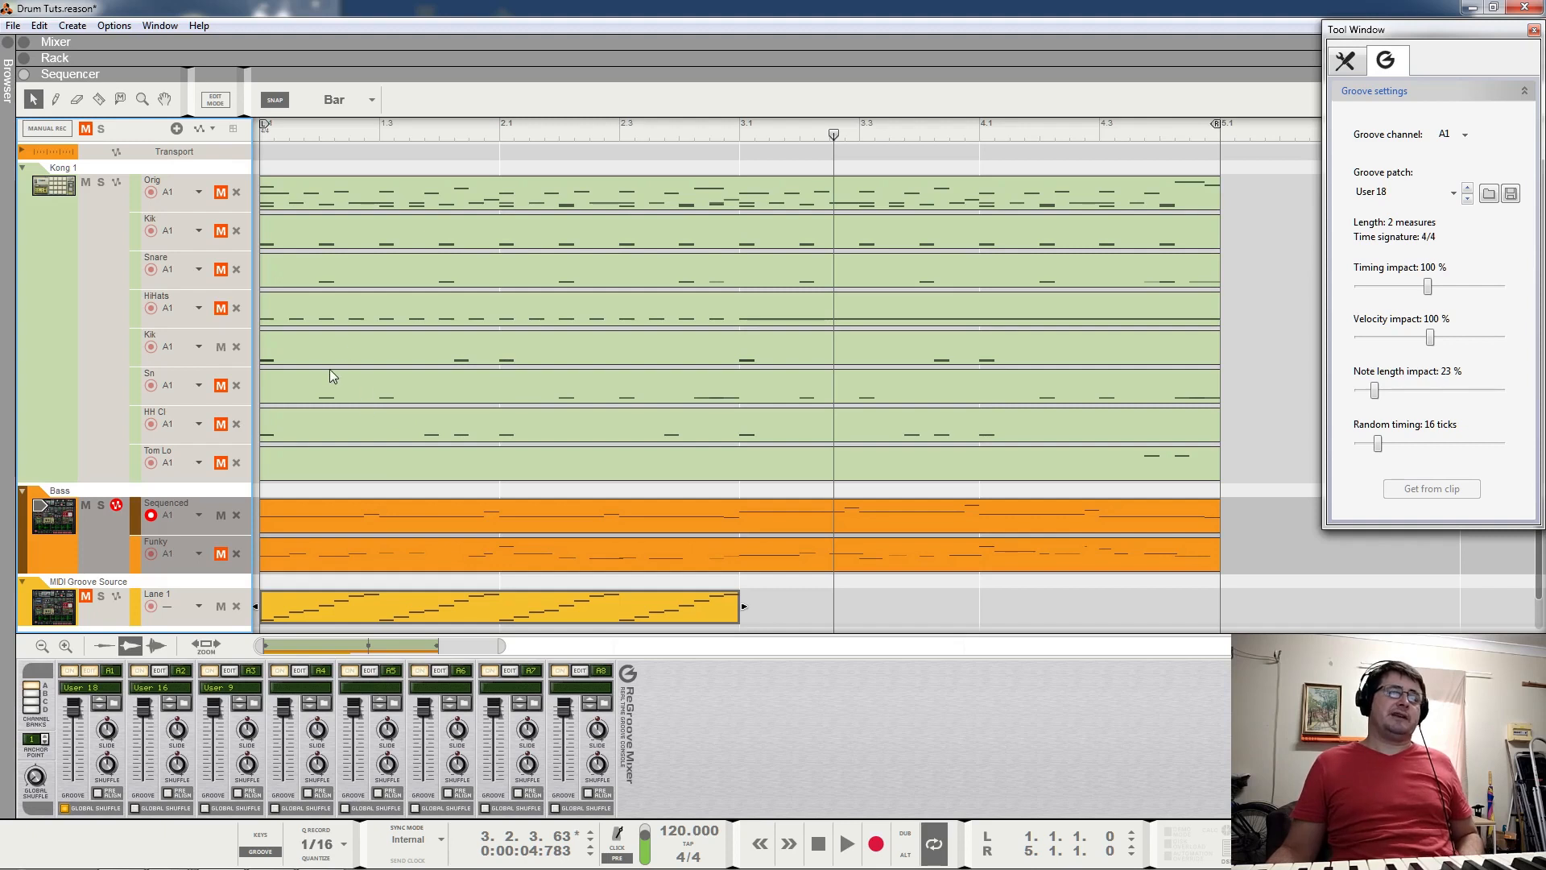
key(space)
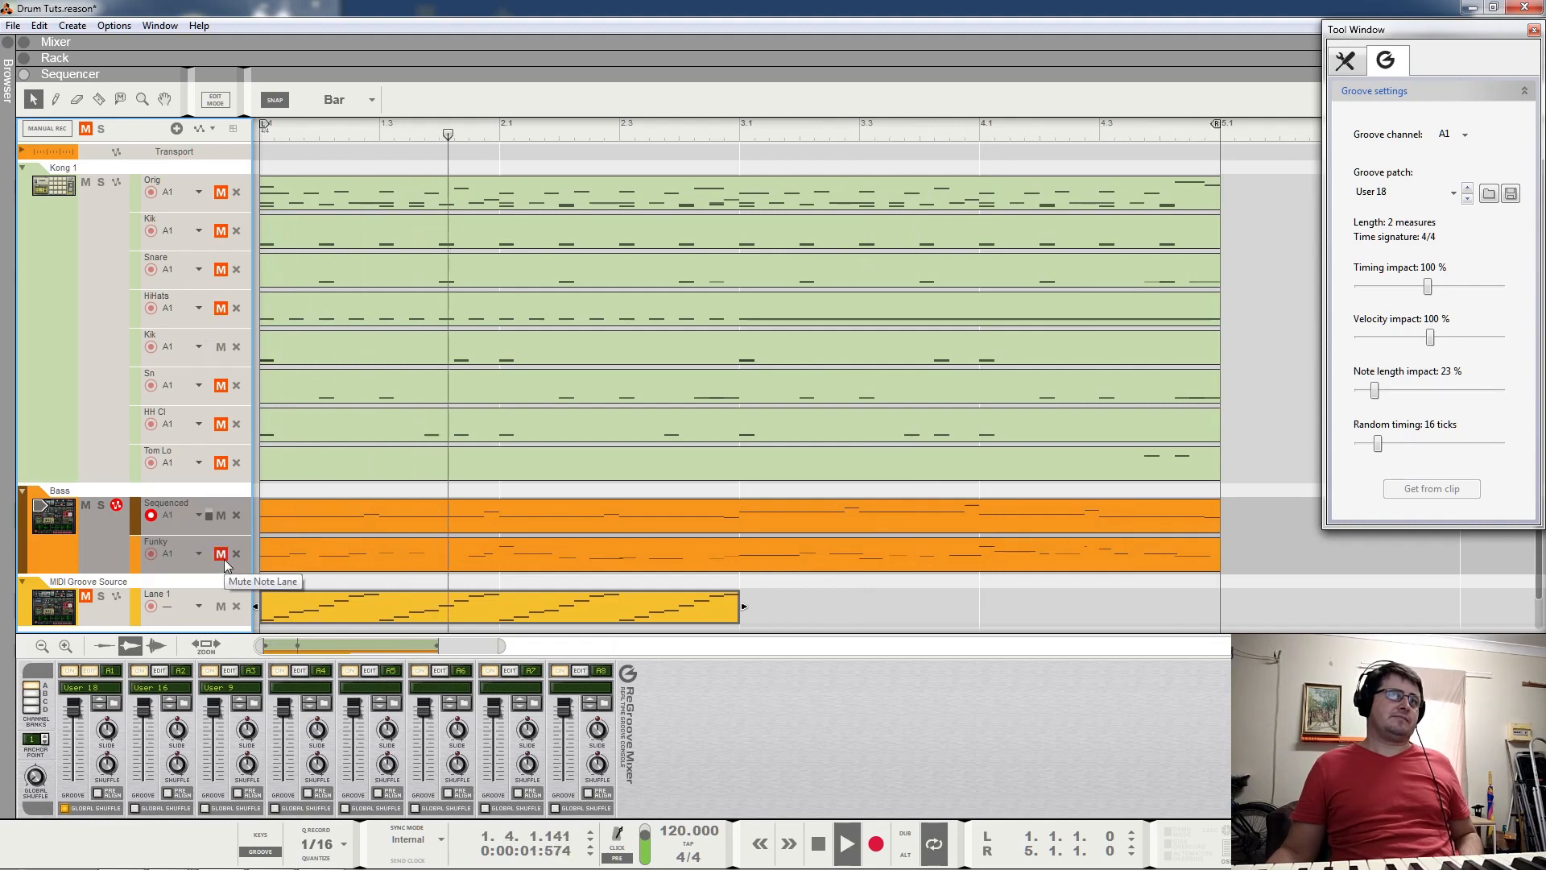
click(219, 387)
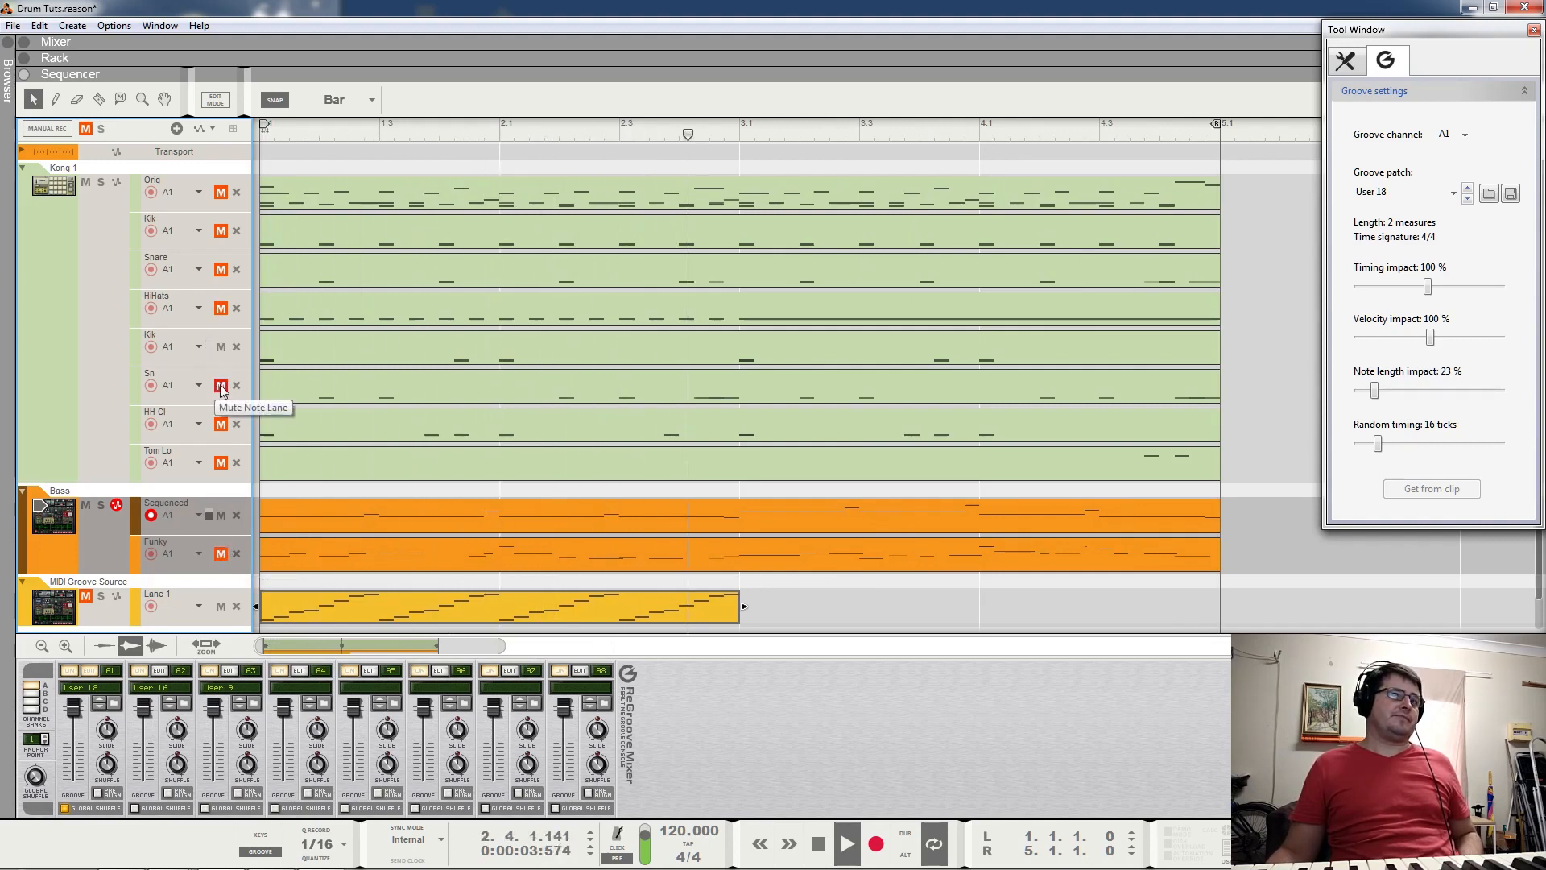
key(space)
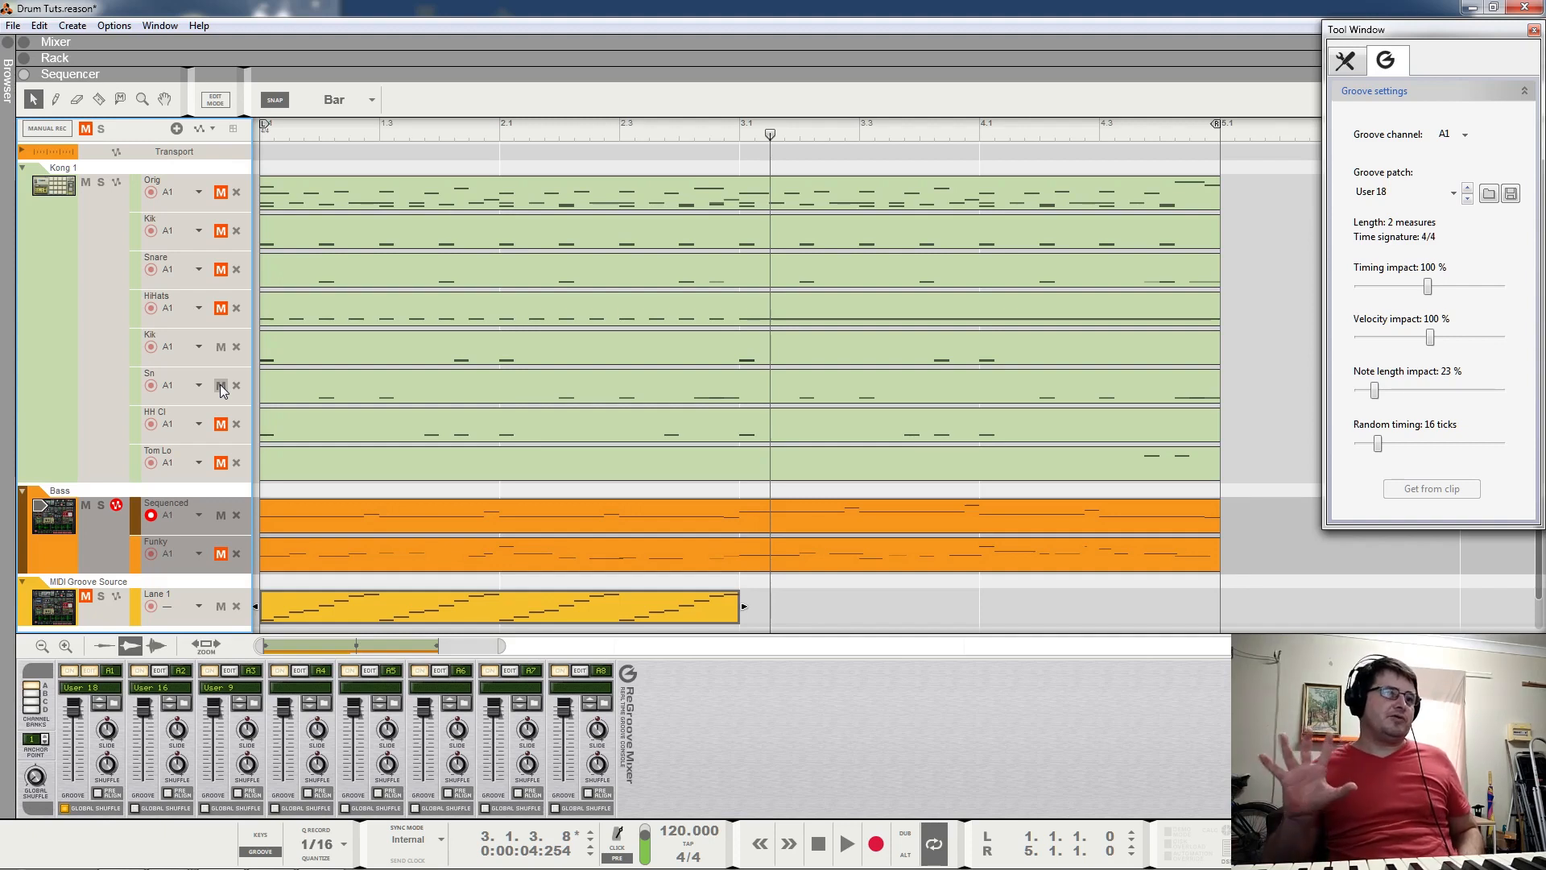
key(space)
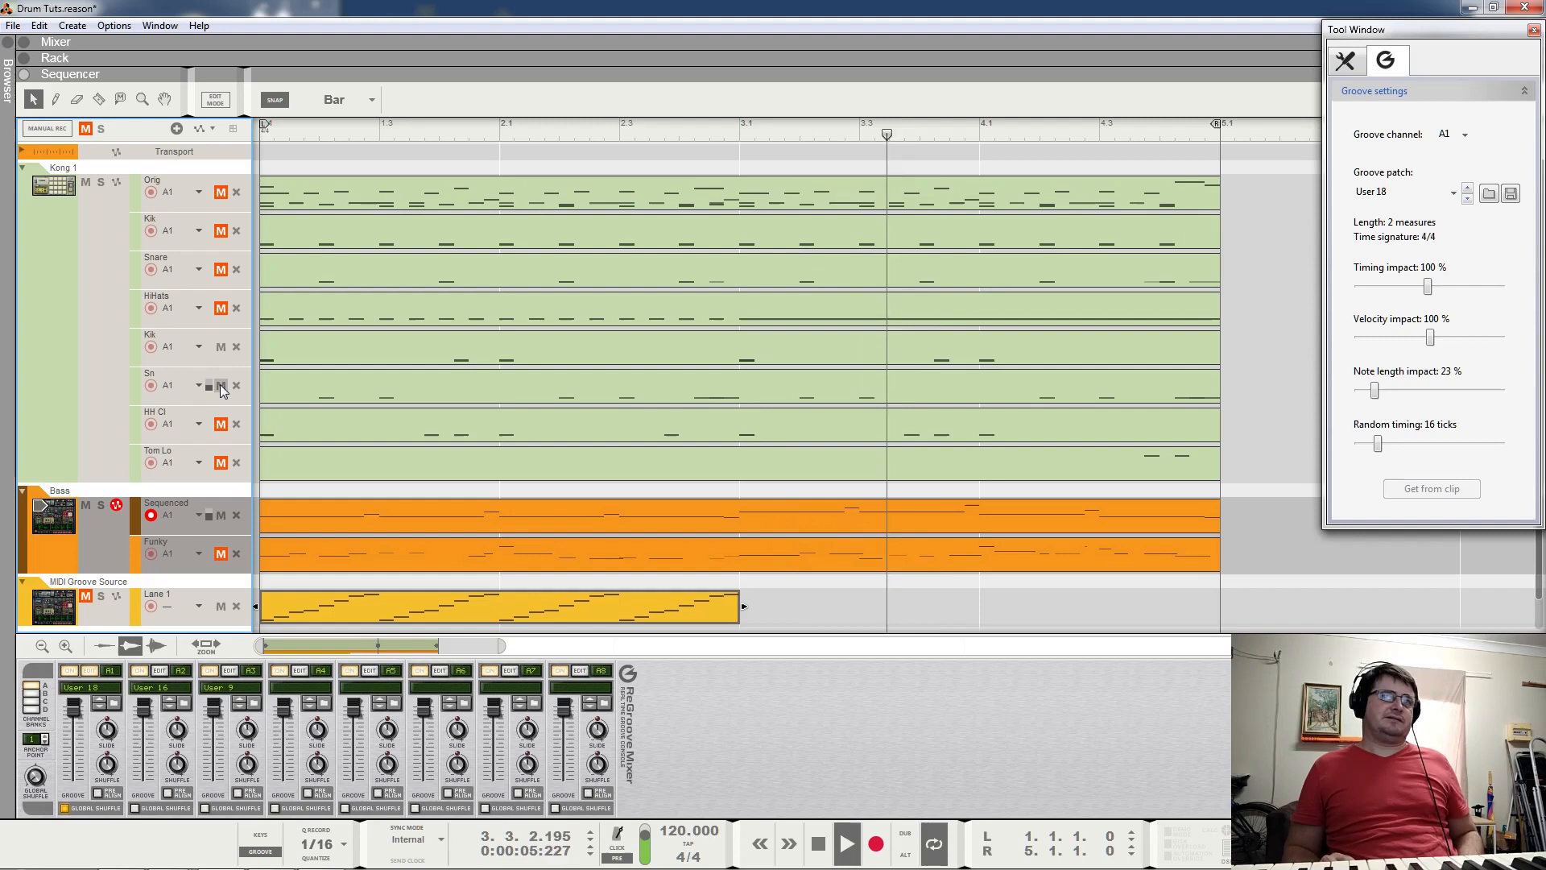
Audition the Funky bass lane, then leave both the Funky and Sequenced bass lanes muted.
click(219, 554)
click(220, 553)
click(220, 516)
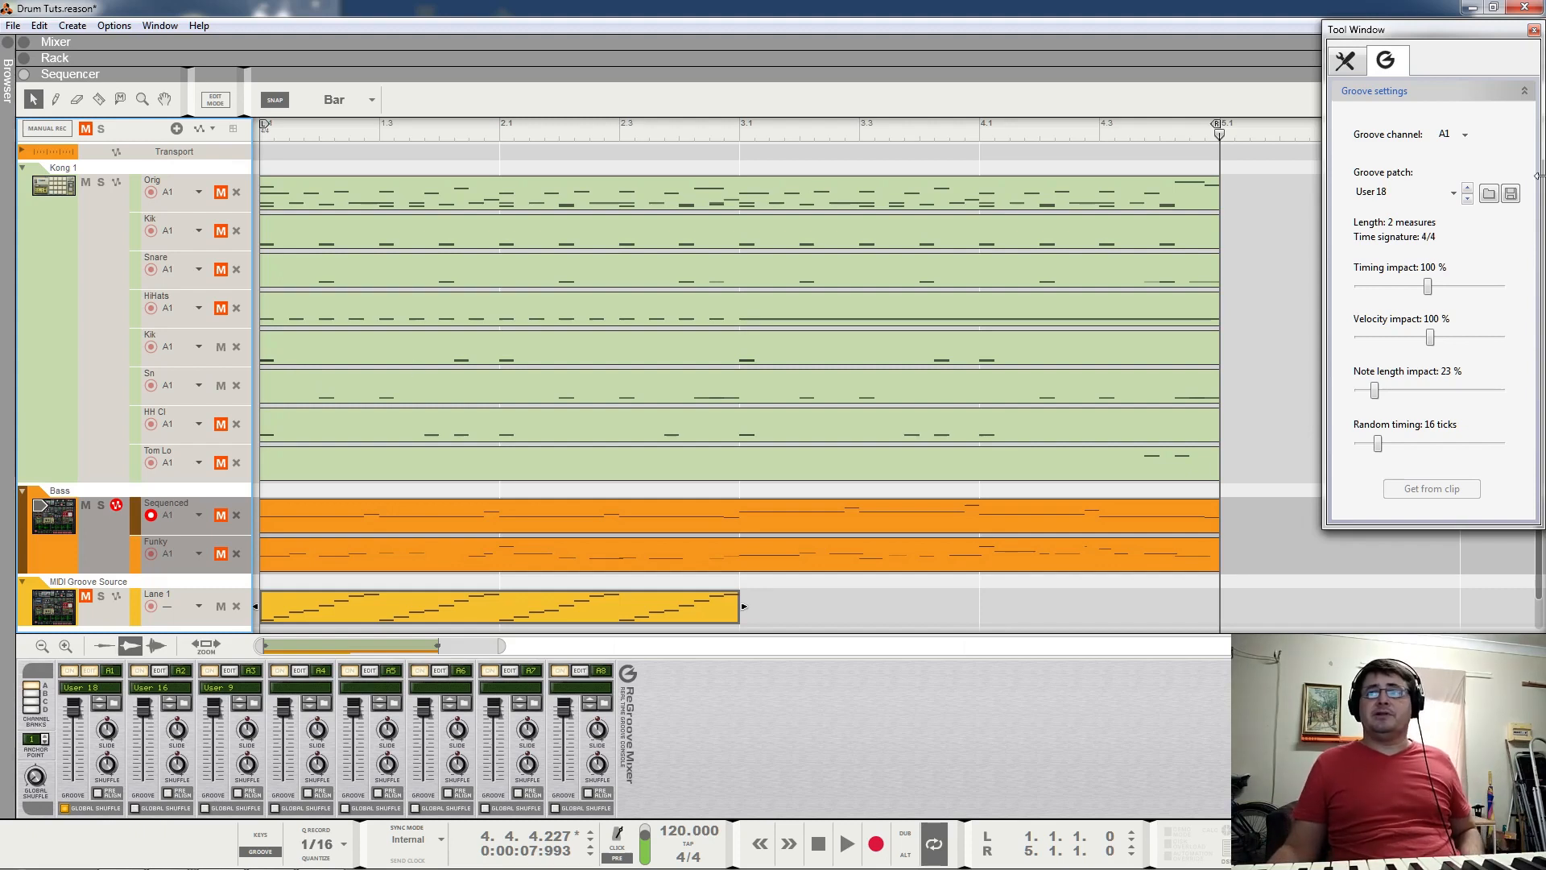
Set channel A1's random timing to 0 ticks and note length impact to 0%, and play the drums alone.
drag(1384, 446, 1359, 444)
drag(1375, 390, 1358, 391)
key(space)
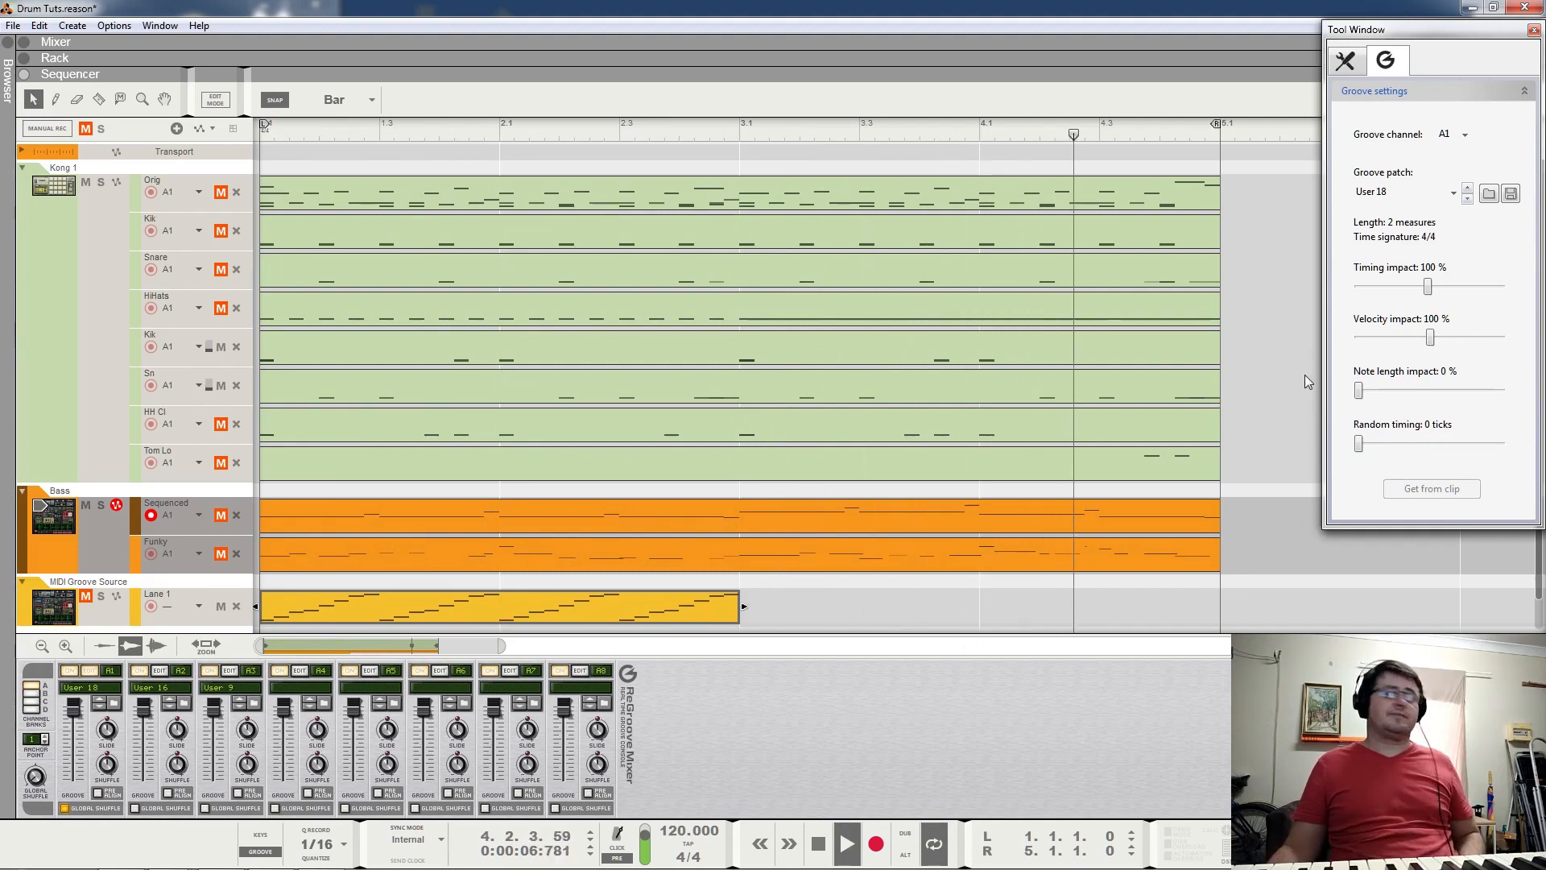
key(space)
Set channel A1's random timing to 16 ticks and note length impact to 21%, and play the drums.
drag(1358, 448, 1379, 449)
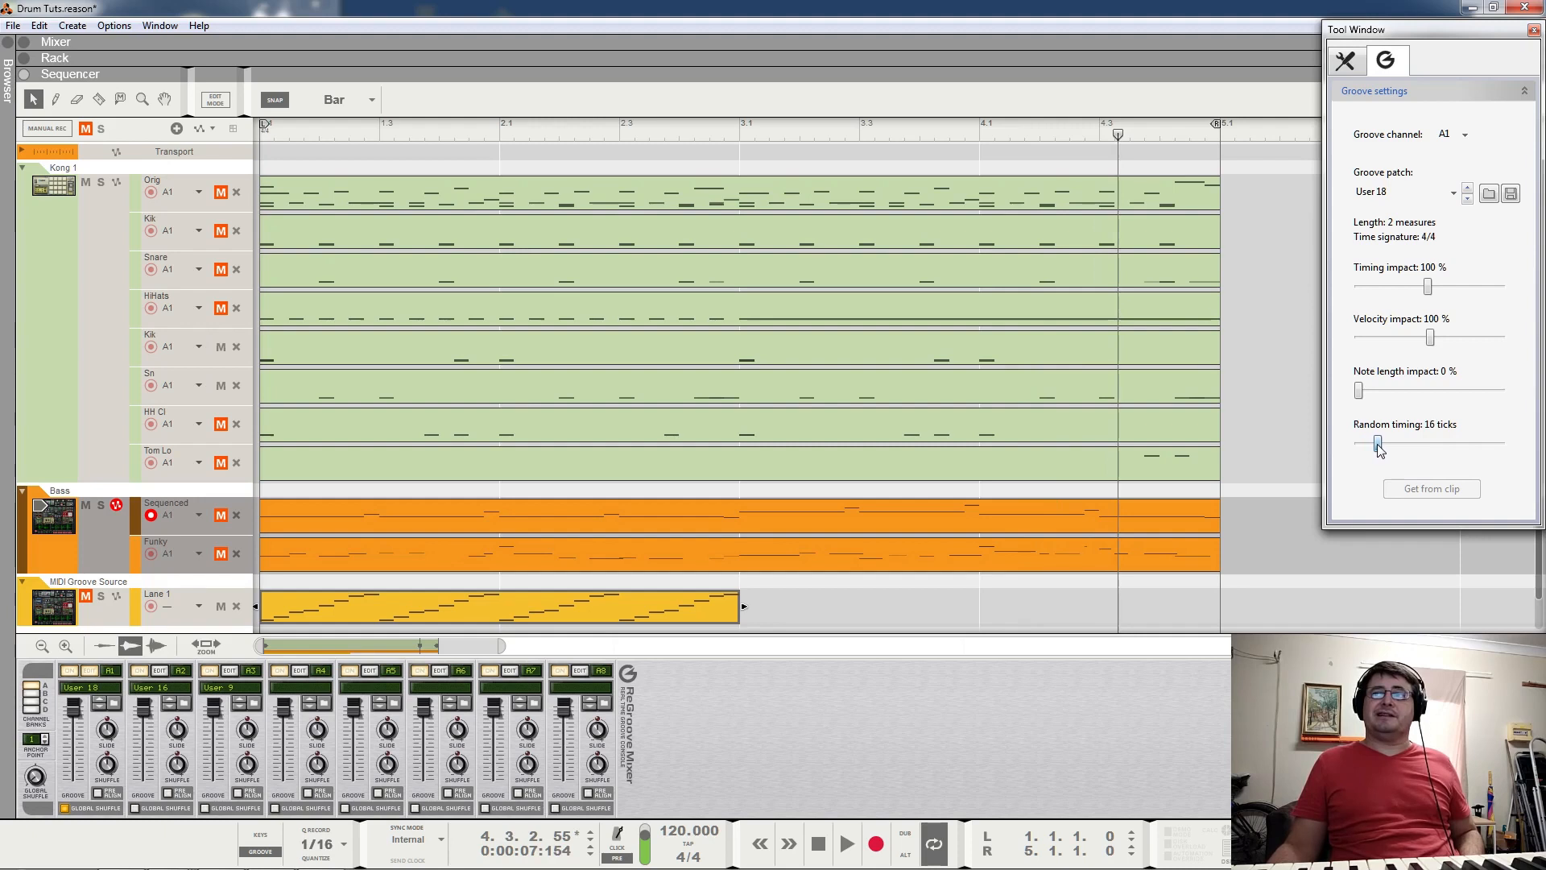
drag(1359, 395, 1372, 401)
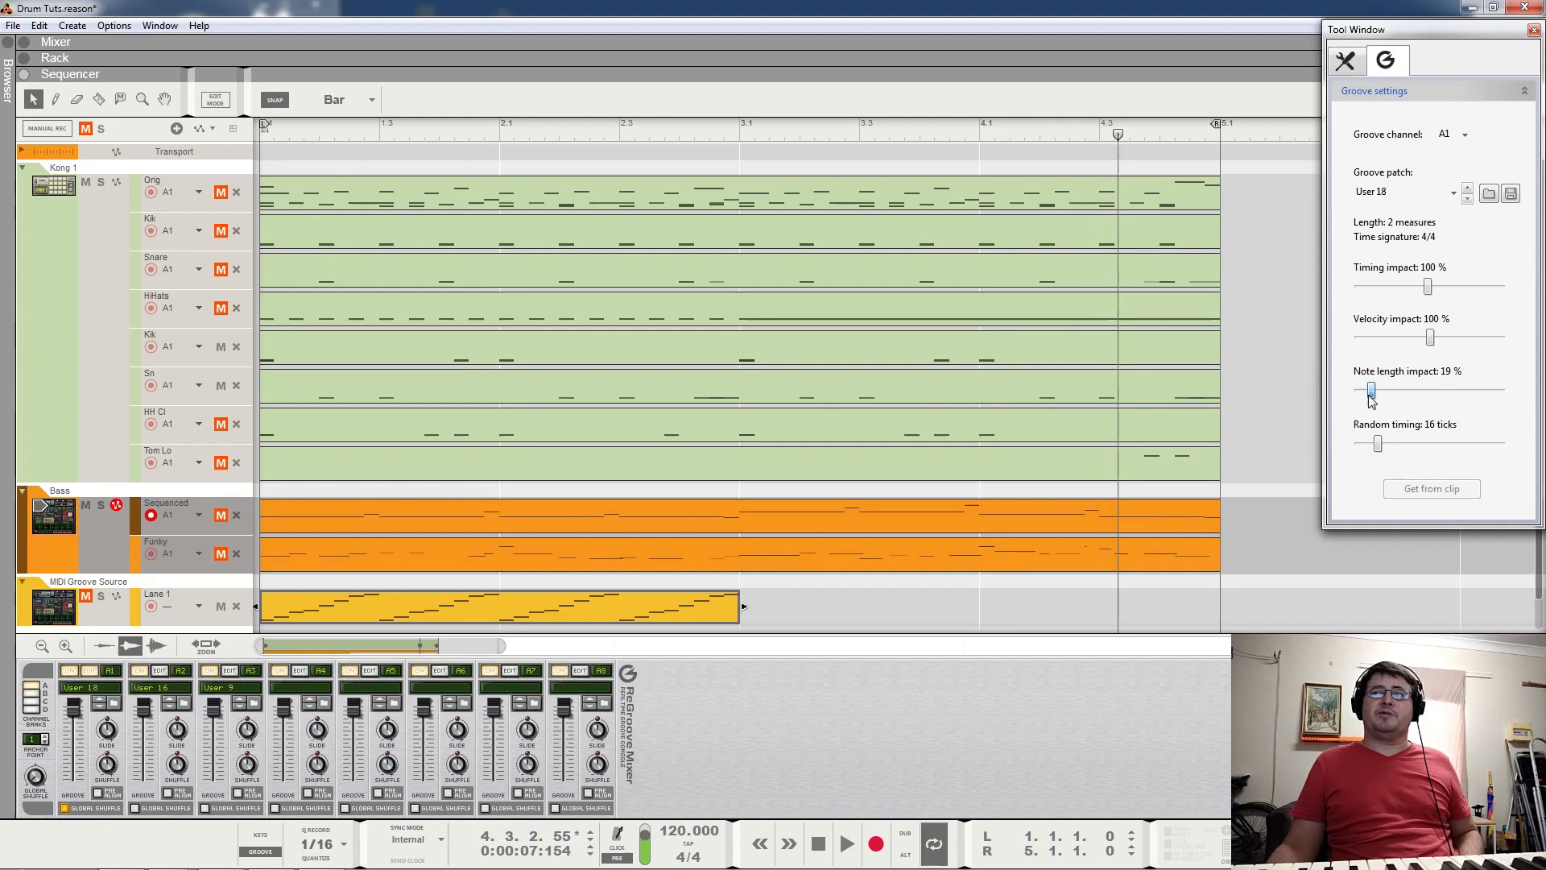
key(space)
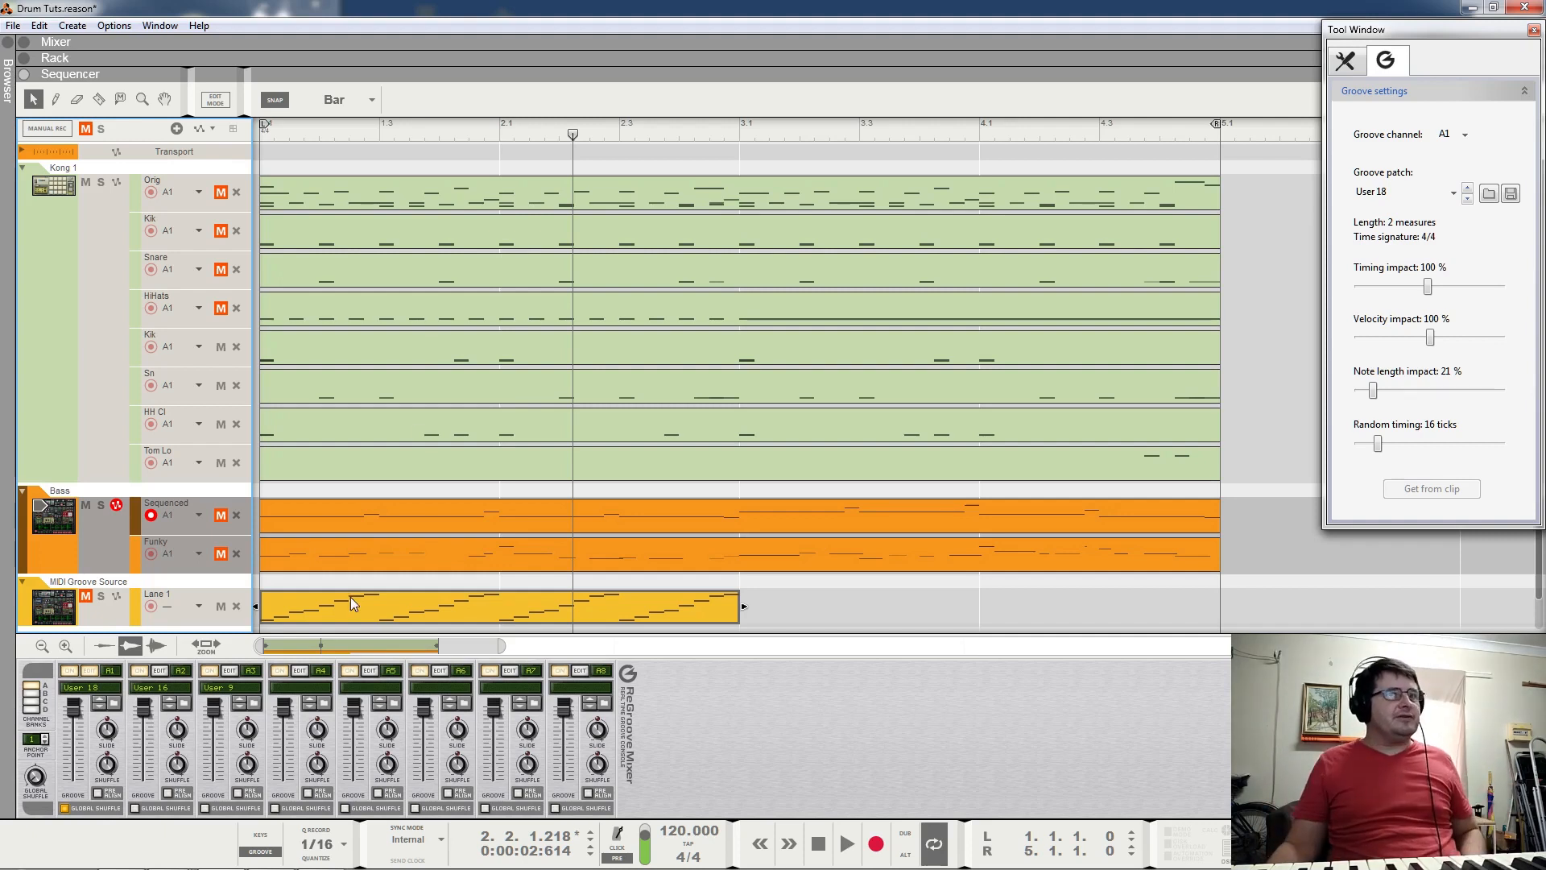
Play the drums with the Sequenced bass lane at 65% Global Shuffle, then swap to the Funky bass lane and listen.
click(221, 554)
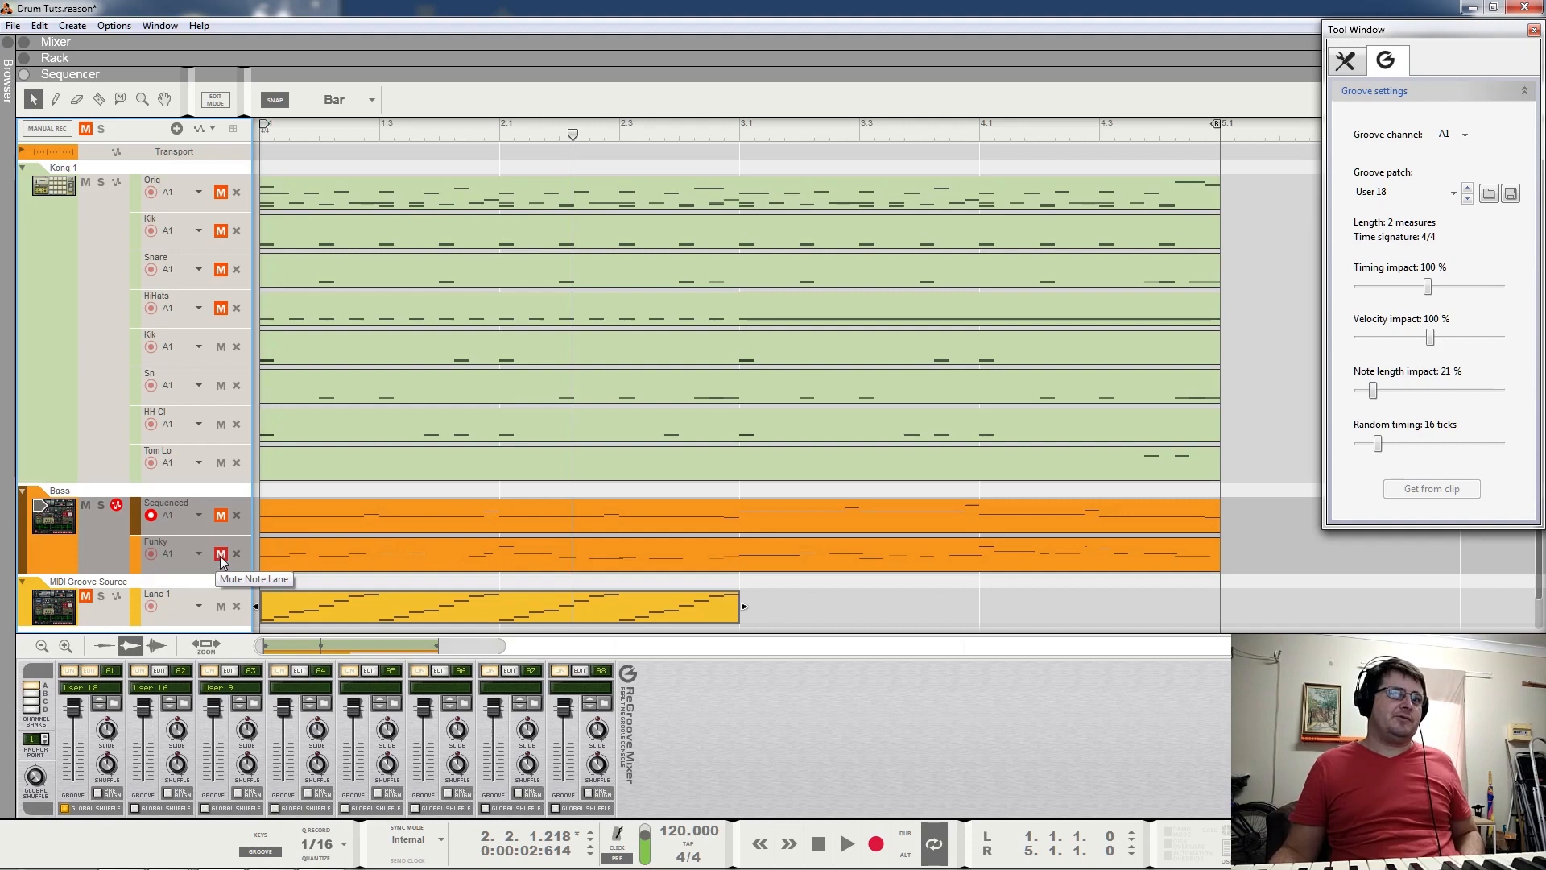
click(221, 516)
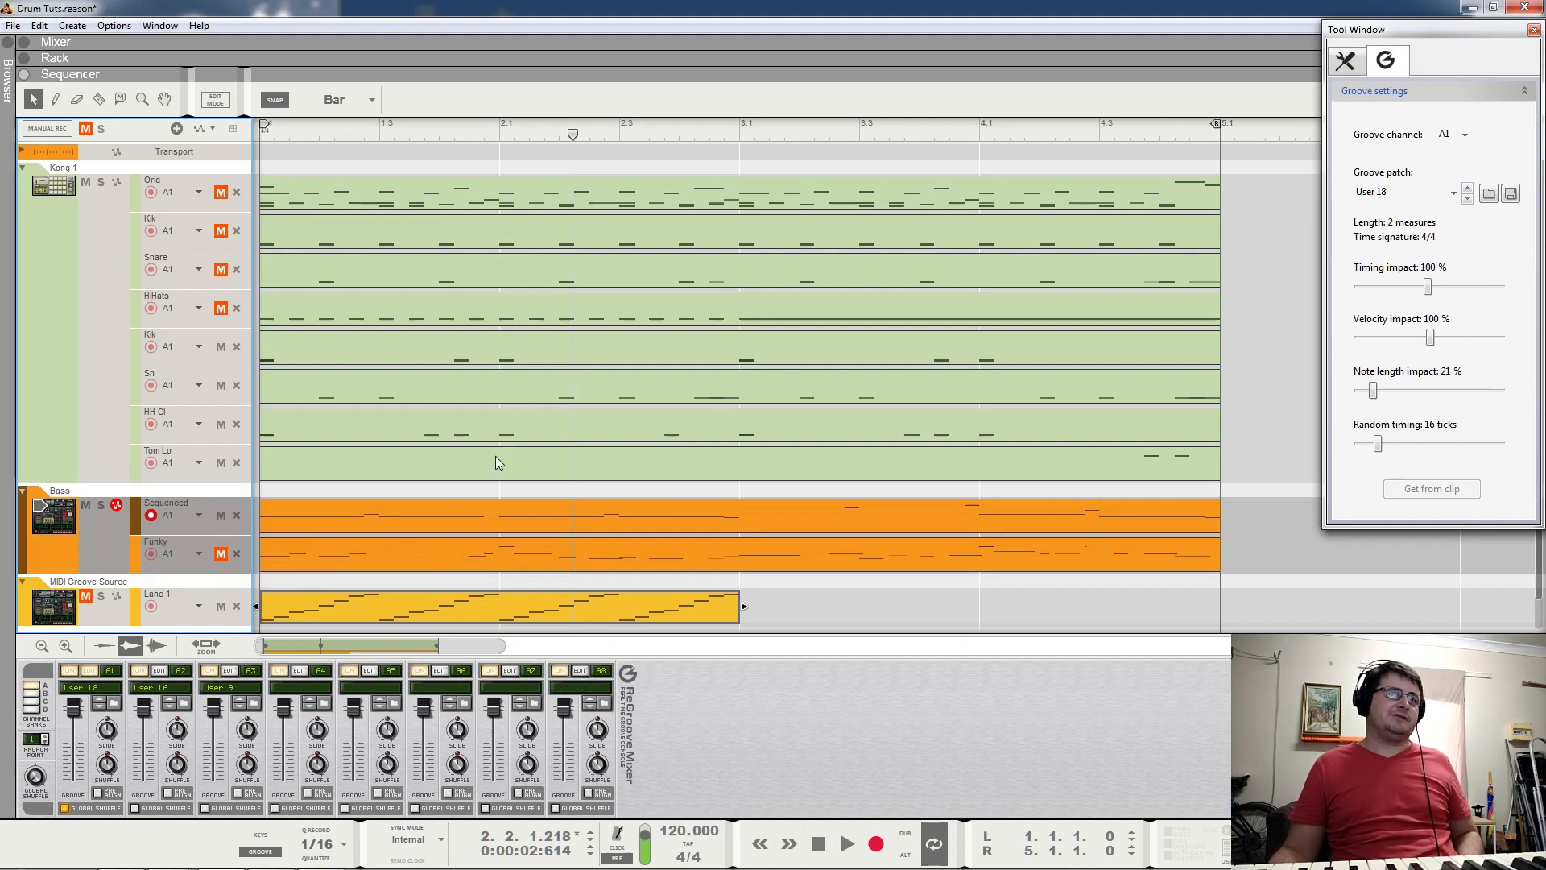
key(space)
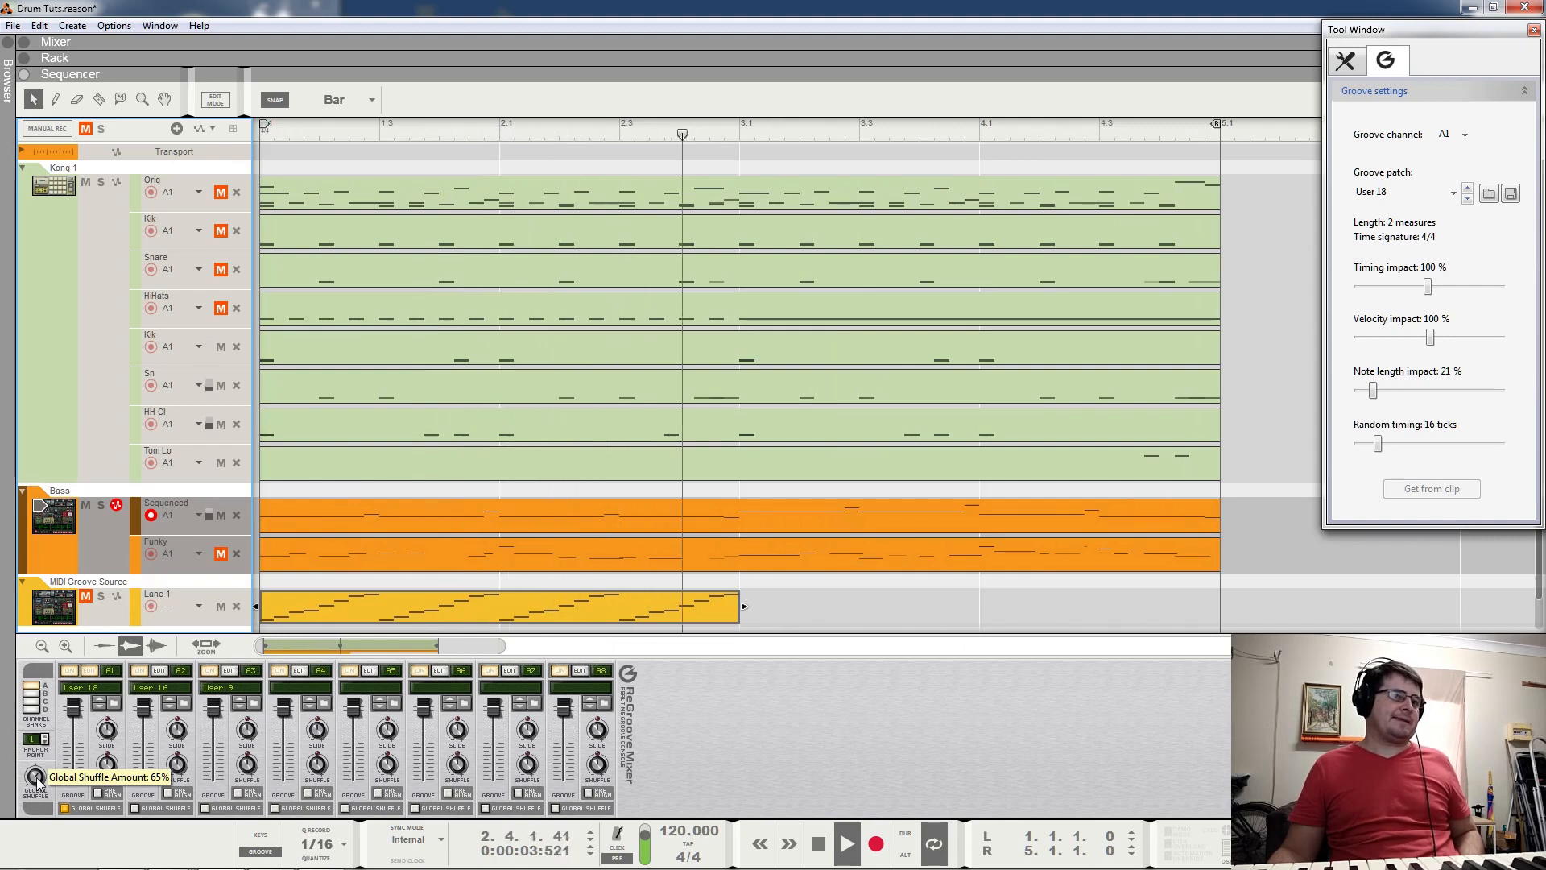
key(space)
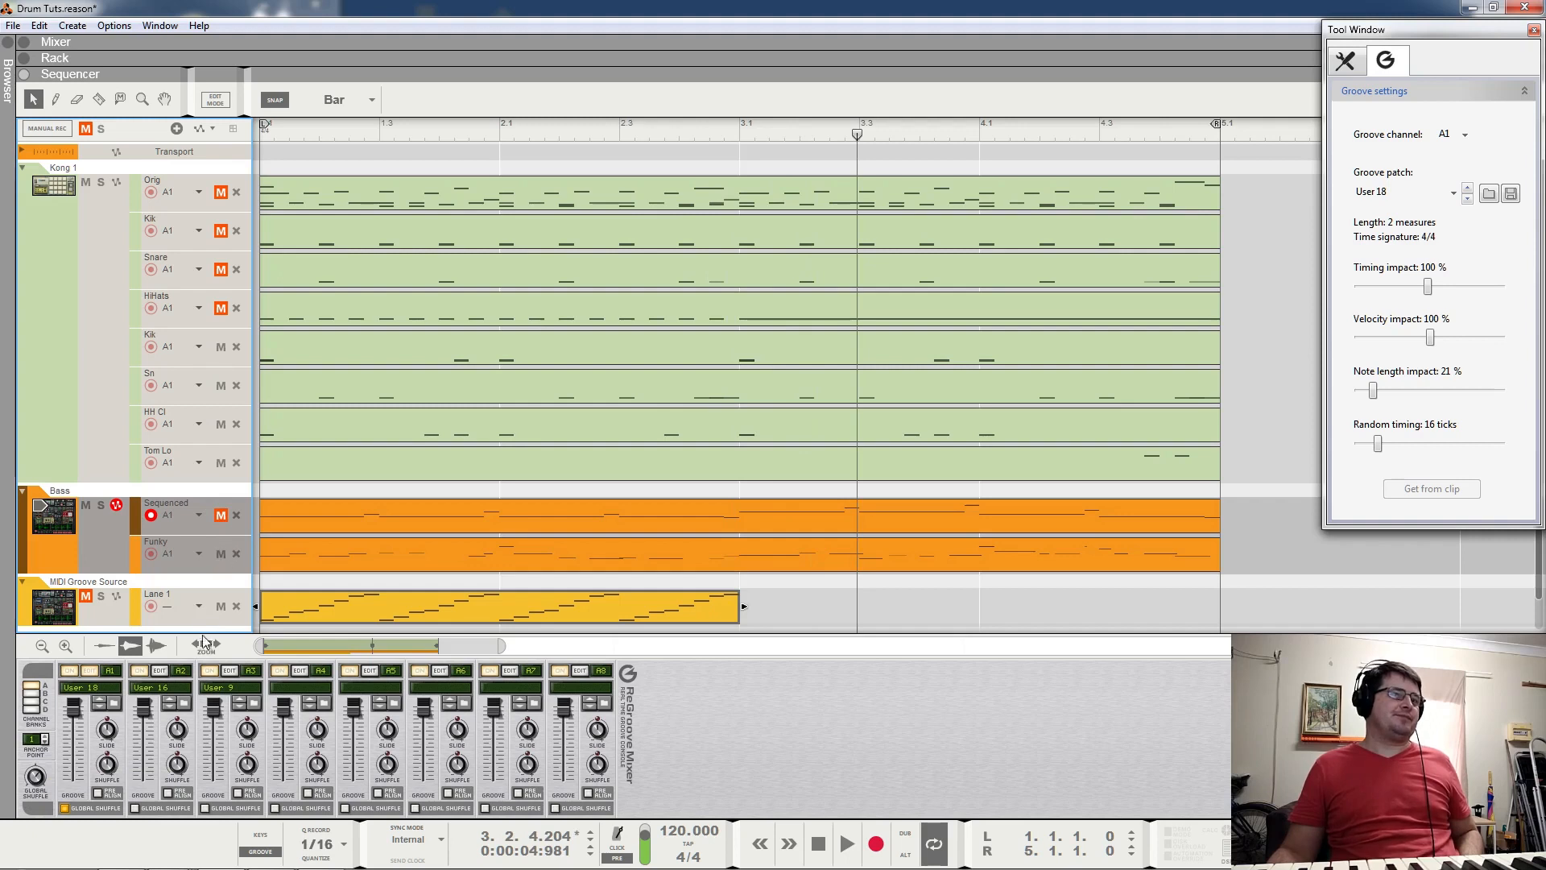
key(space)
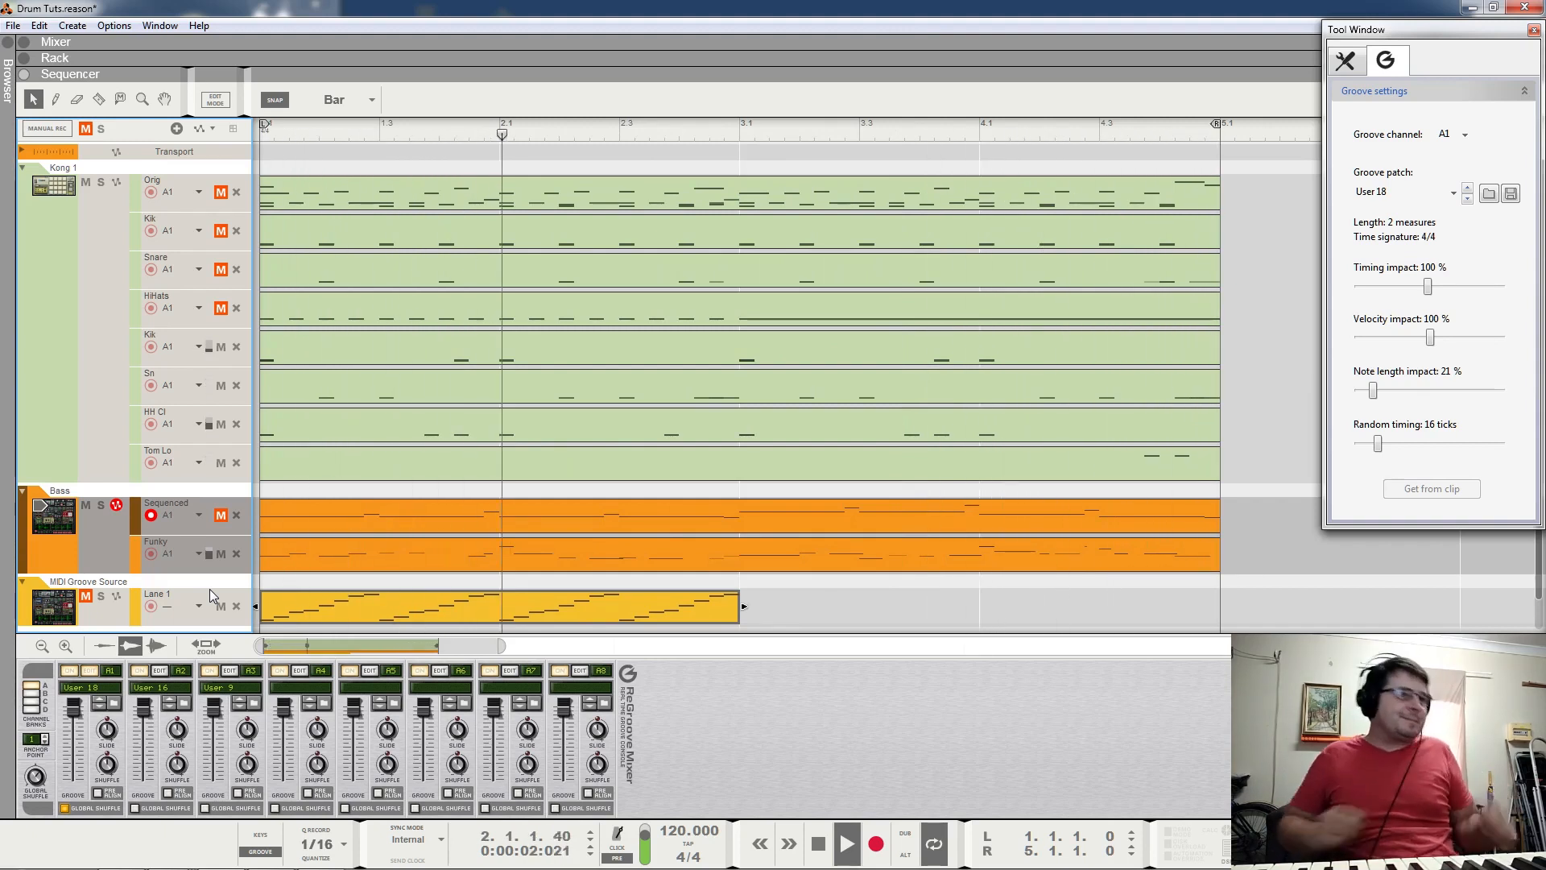
key(space)
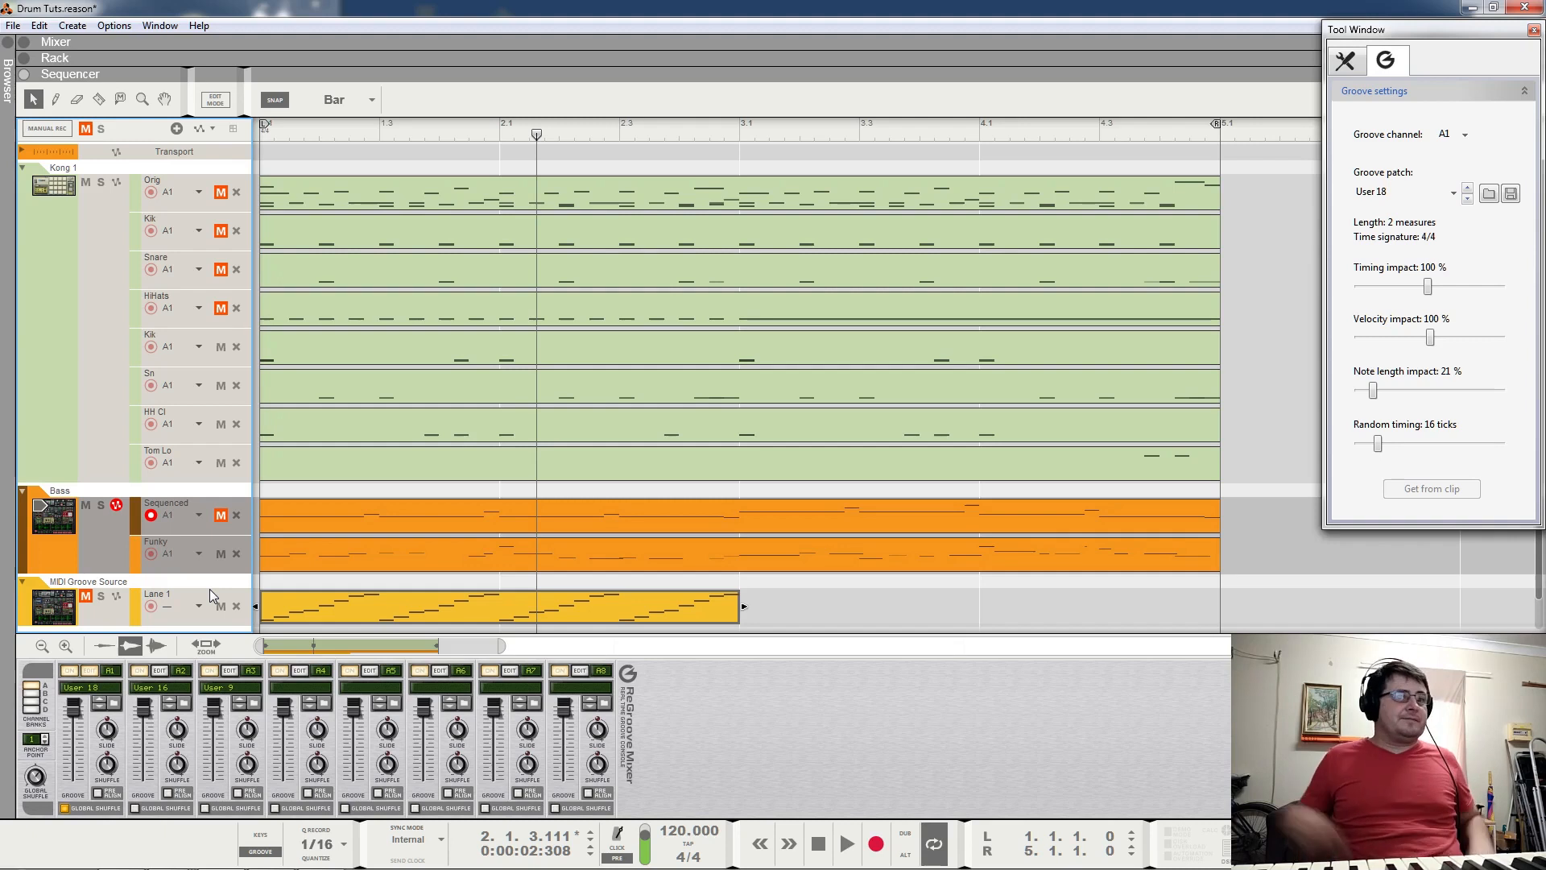
Reset channel A1's random timing to 0 ticks and note length impact to 0% while playing the Funky bass and drums.
key(space)
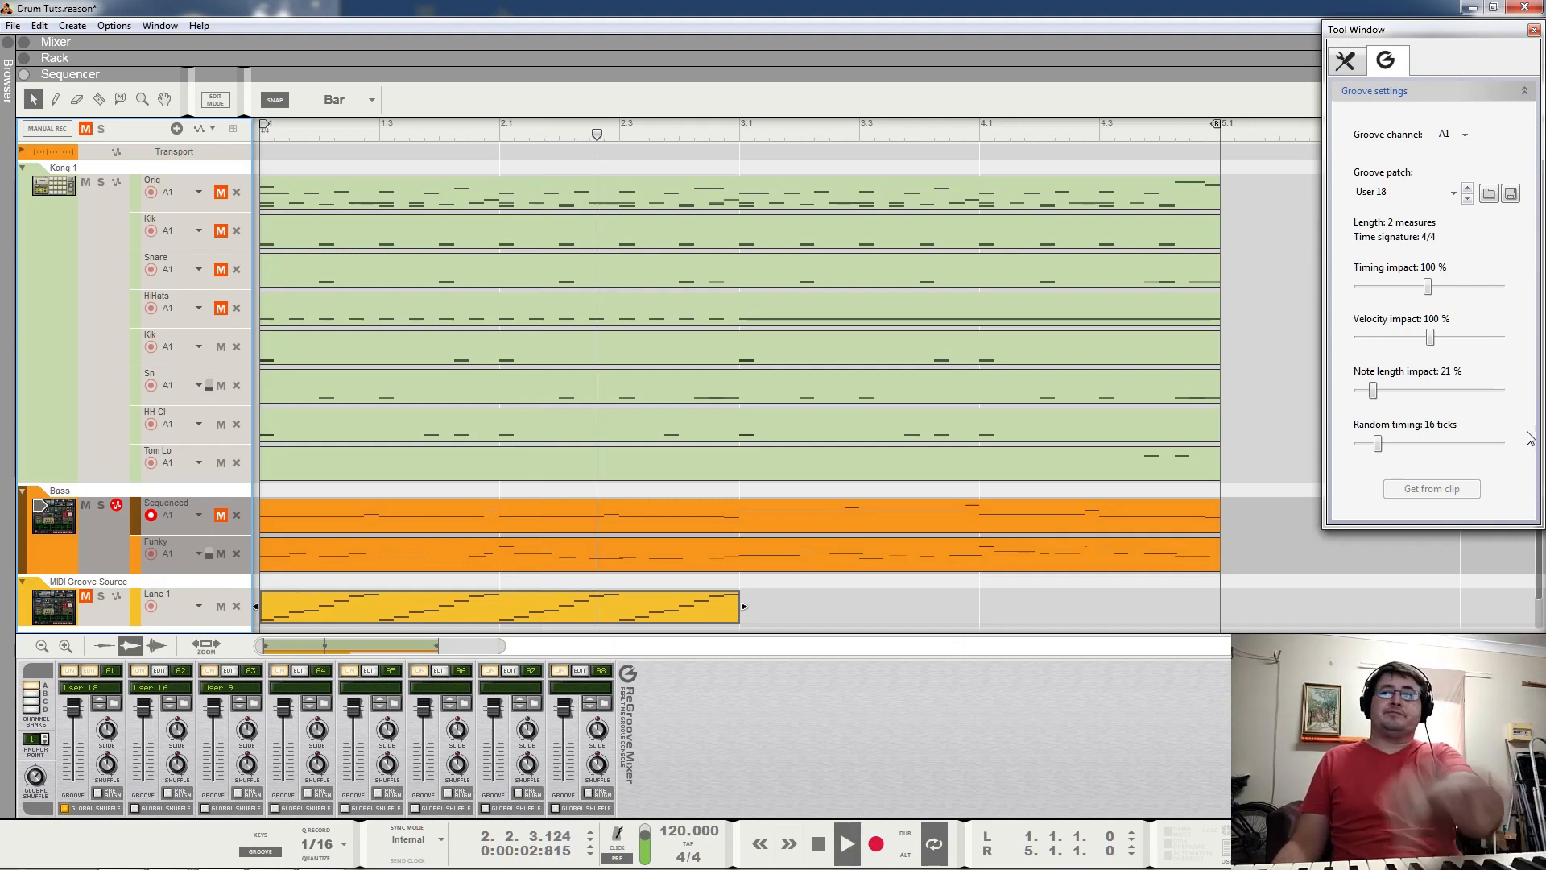
drag(1380, 443, 1307, 454)
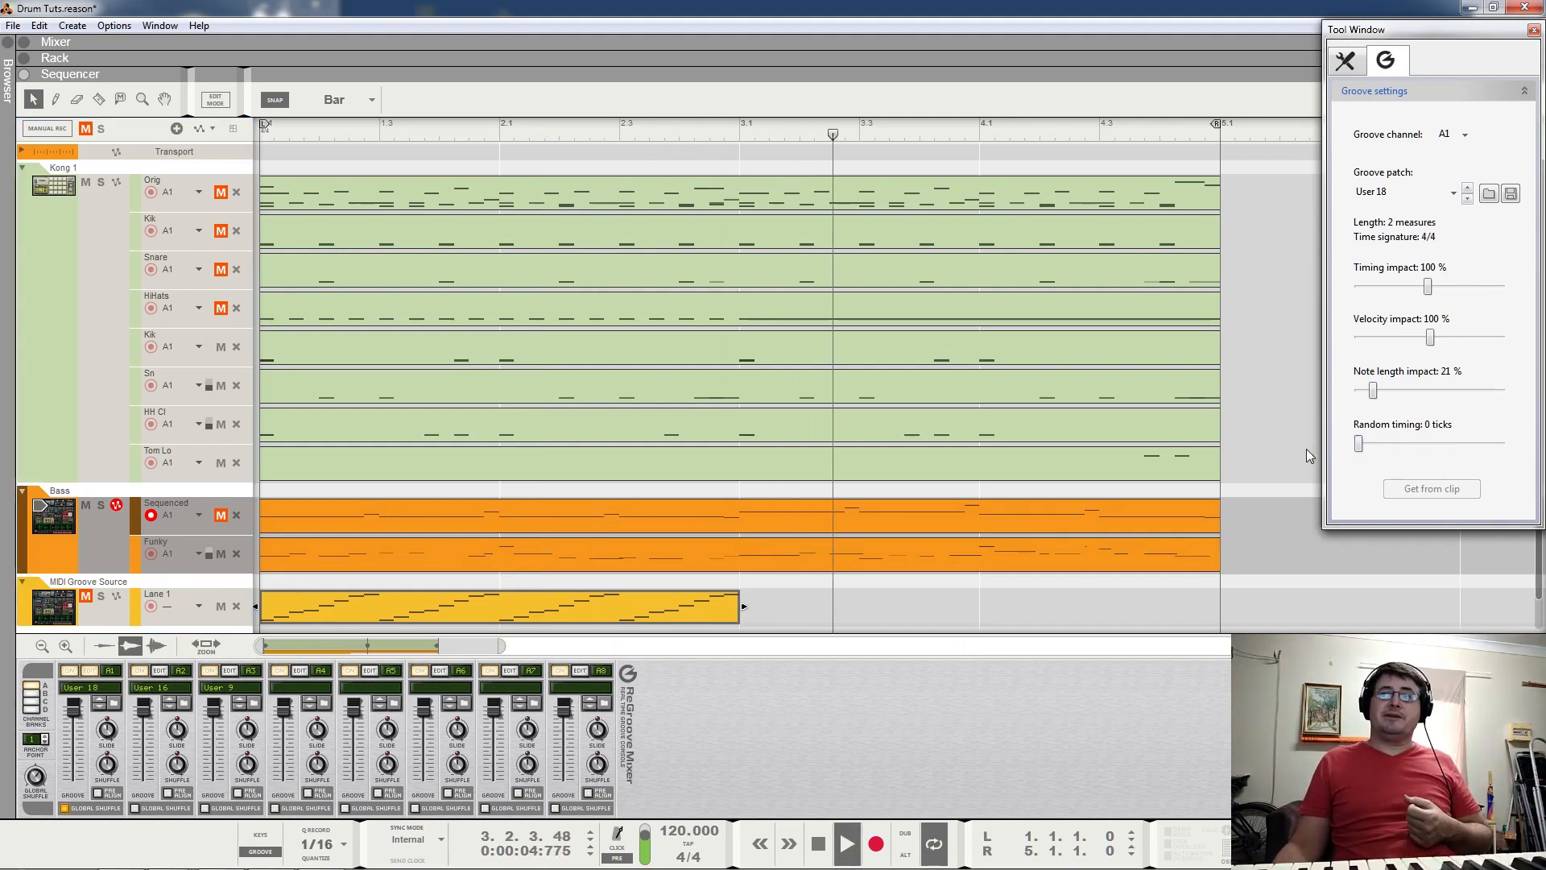
drag(1374, 390, 1255, 429)
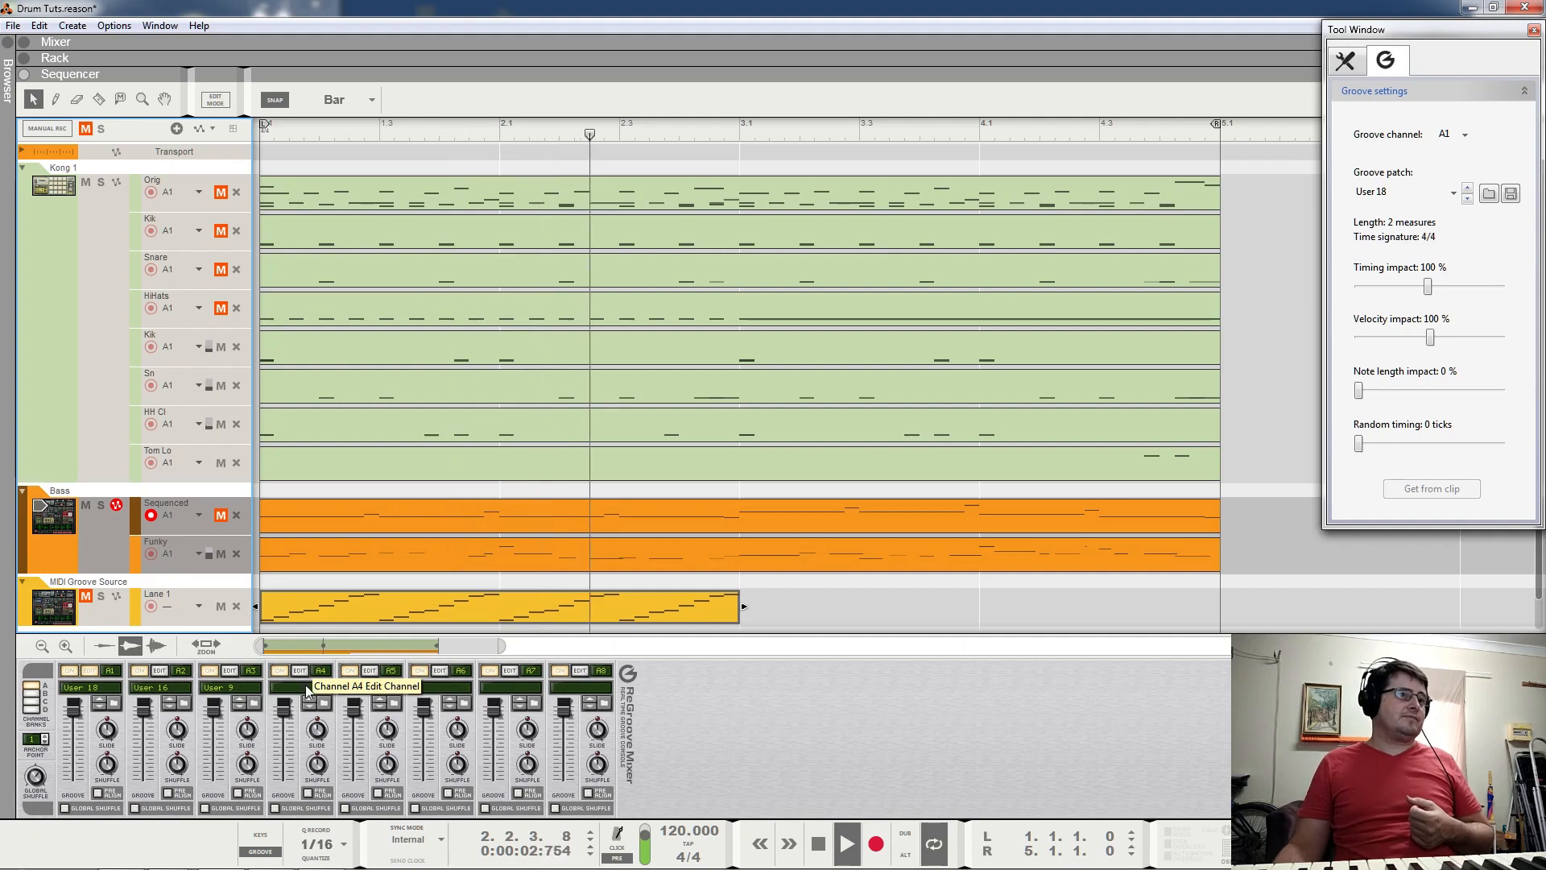
Enable Global Shuffle on channel A1, set note length impact to 19% and random timing to 11 ticks, and play the result.
key(space)
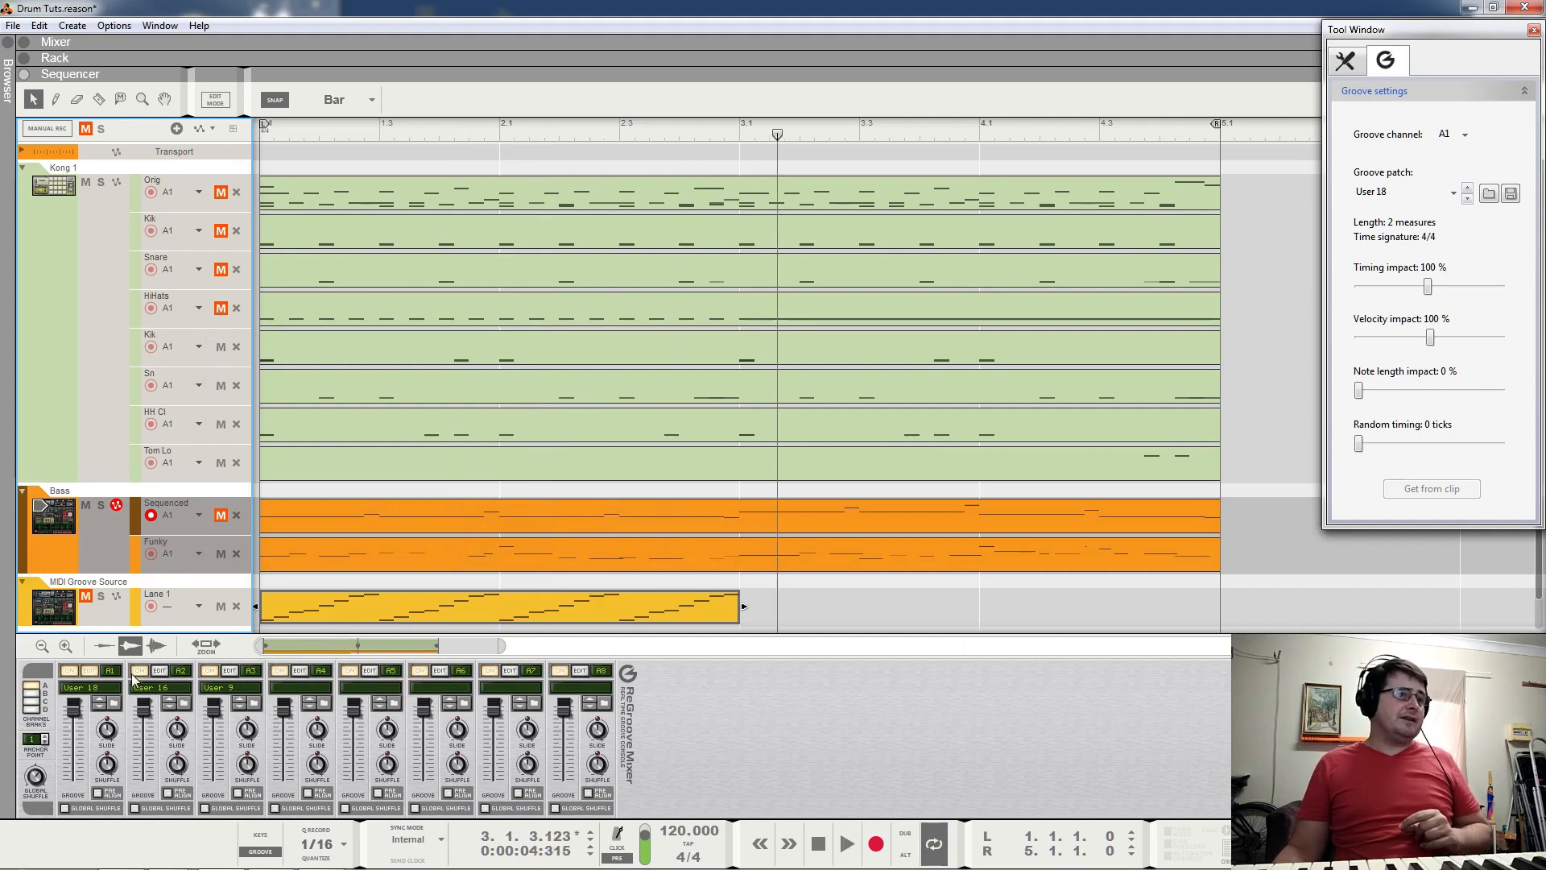
click(66, 808)
drag(1359, 391, 1372, 391)
drag(1358, 444, 1373, 444)
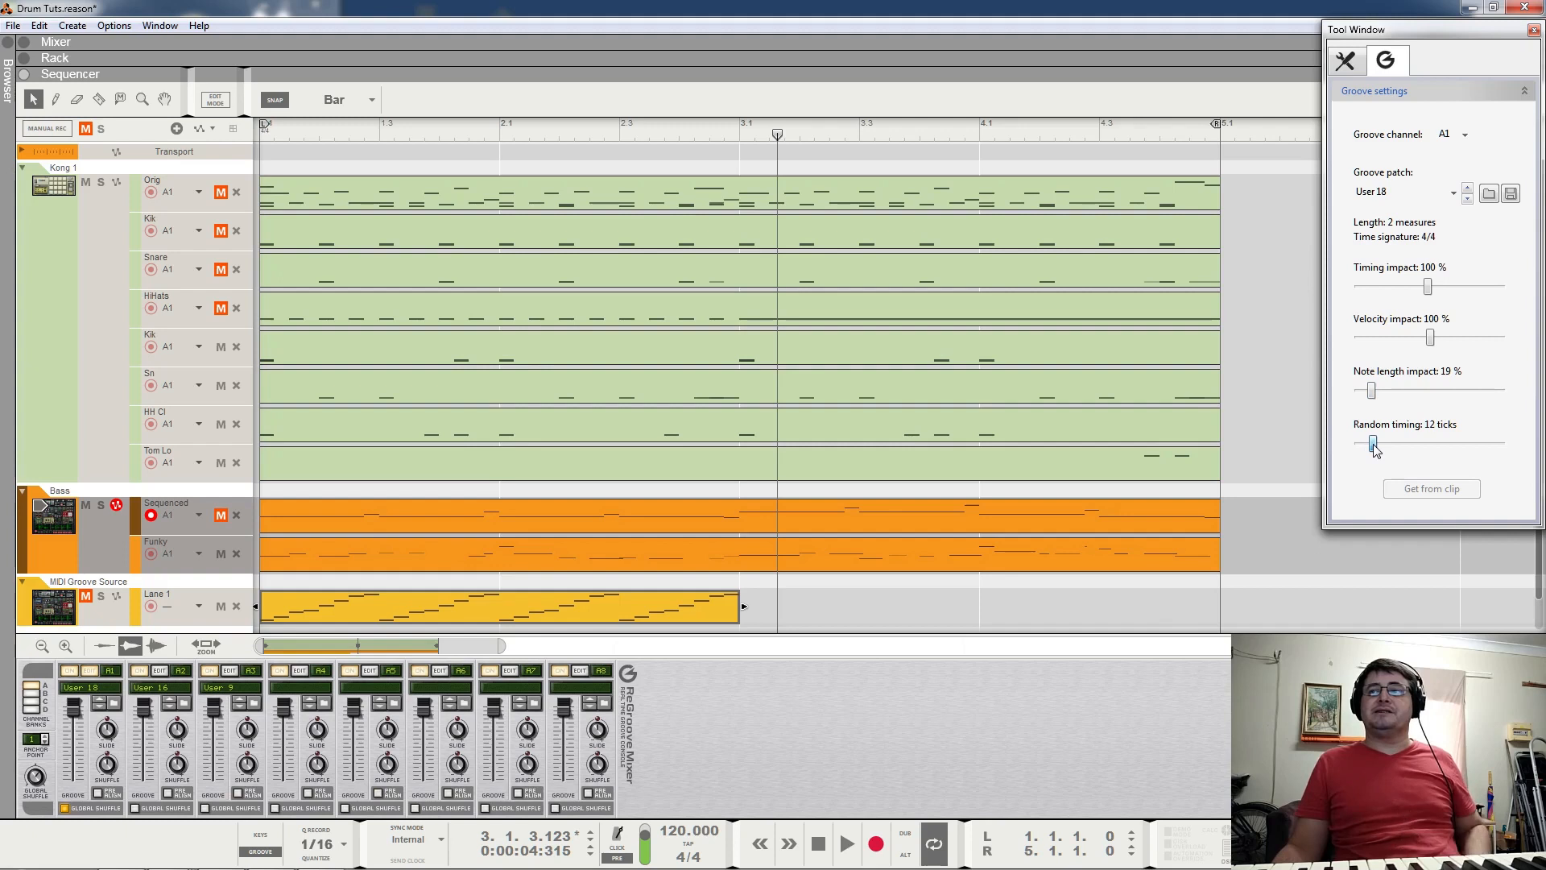
key(space)
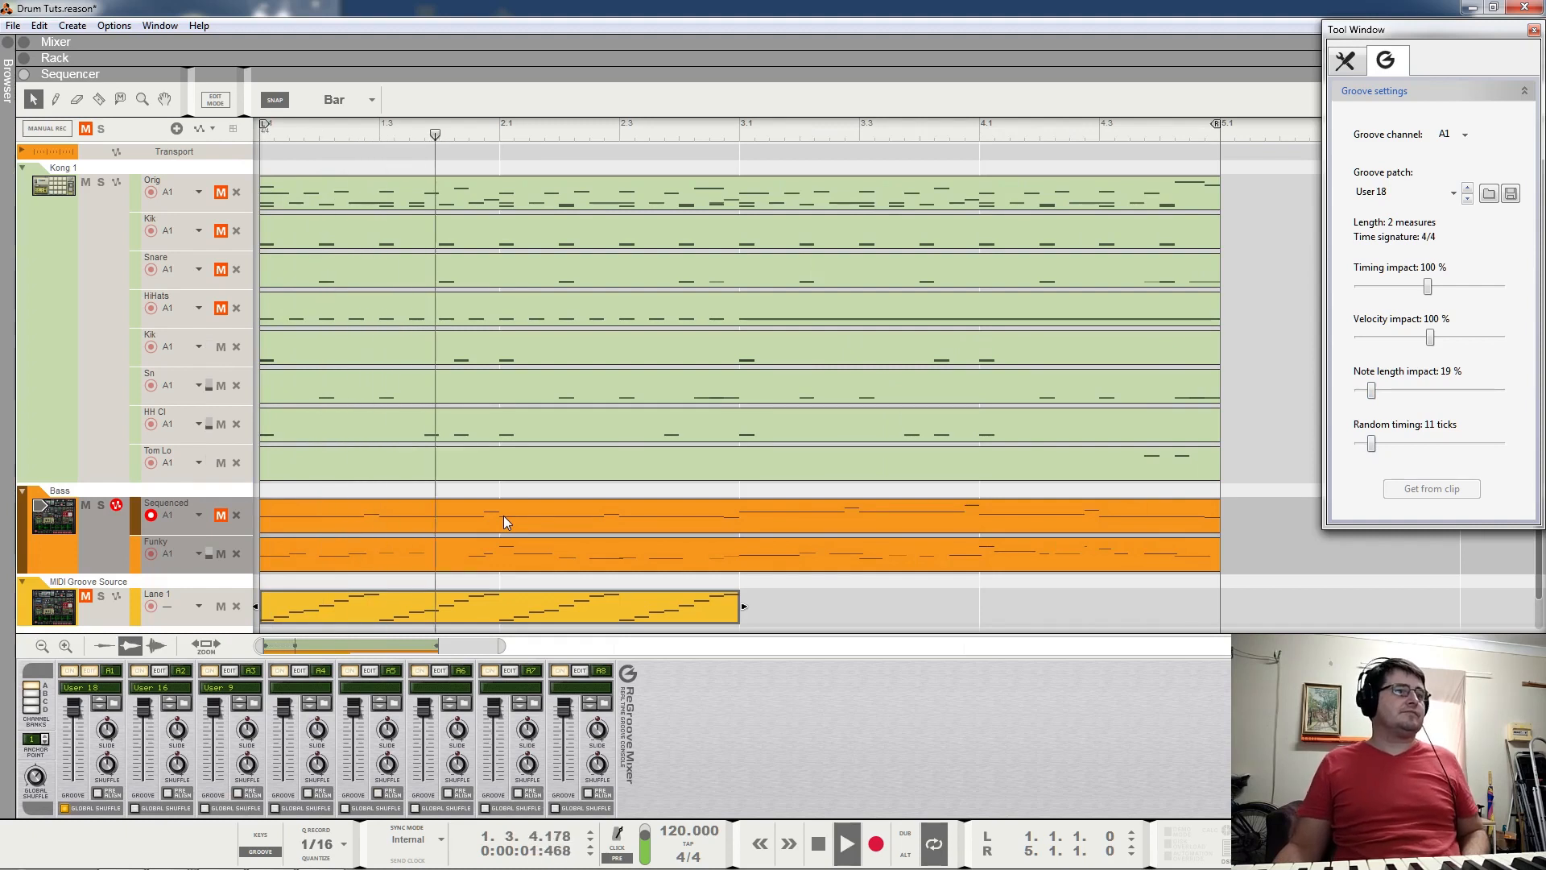
key(space)
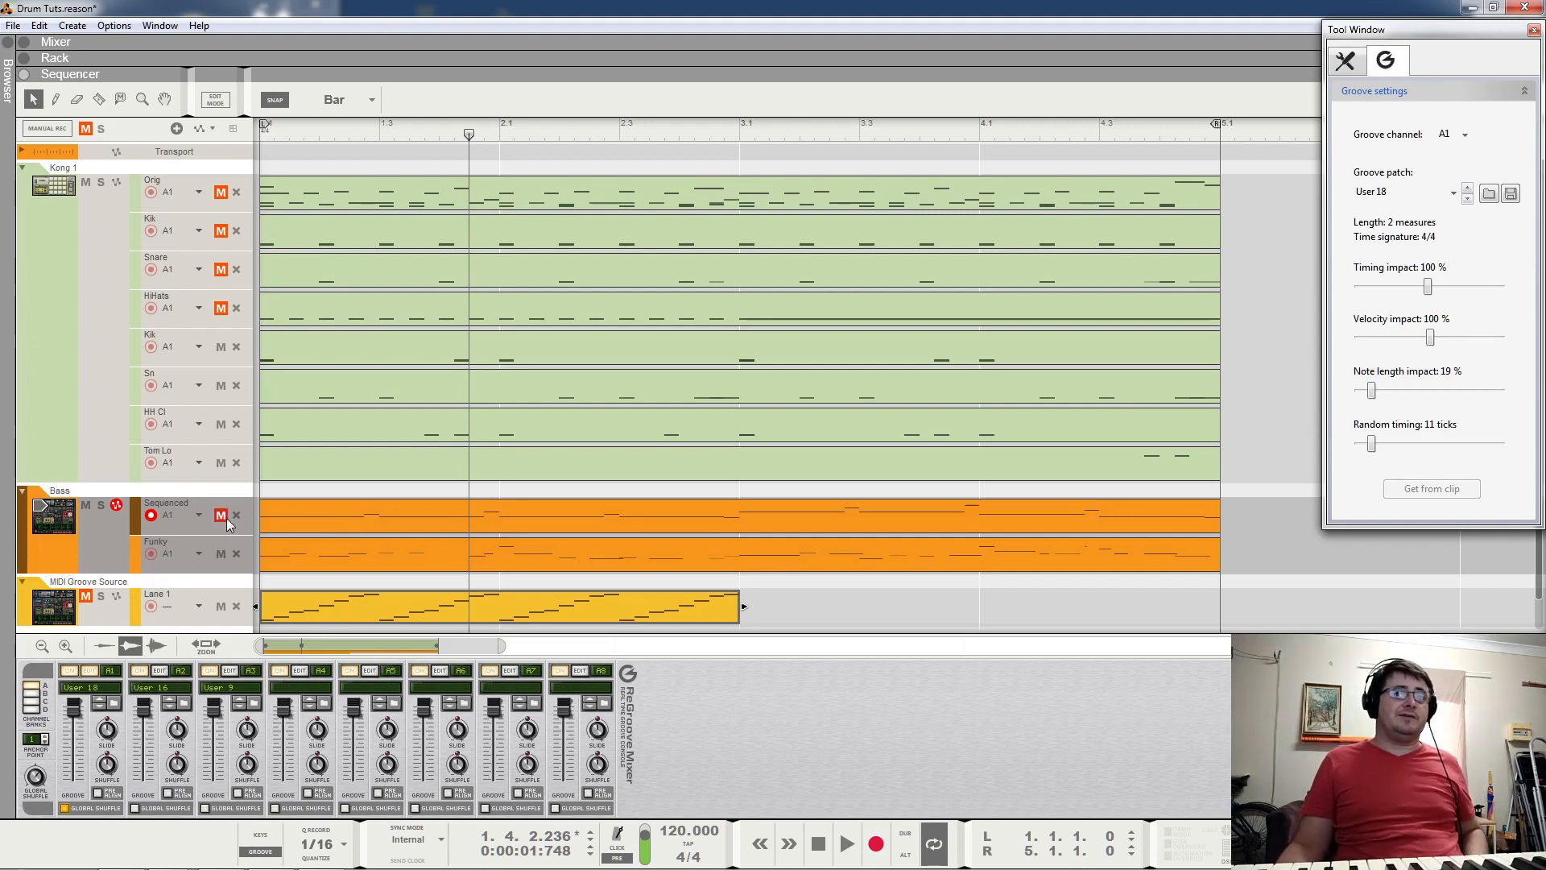
Swap to the Sequenced bass lane and the upper Kik, Snare and HiHats lanes by changing the lane mutes, and play them.
click(219, 554)
click(220, 515)
click(221, 346)
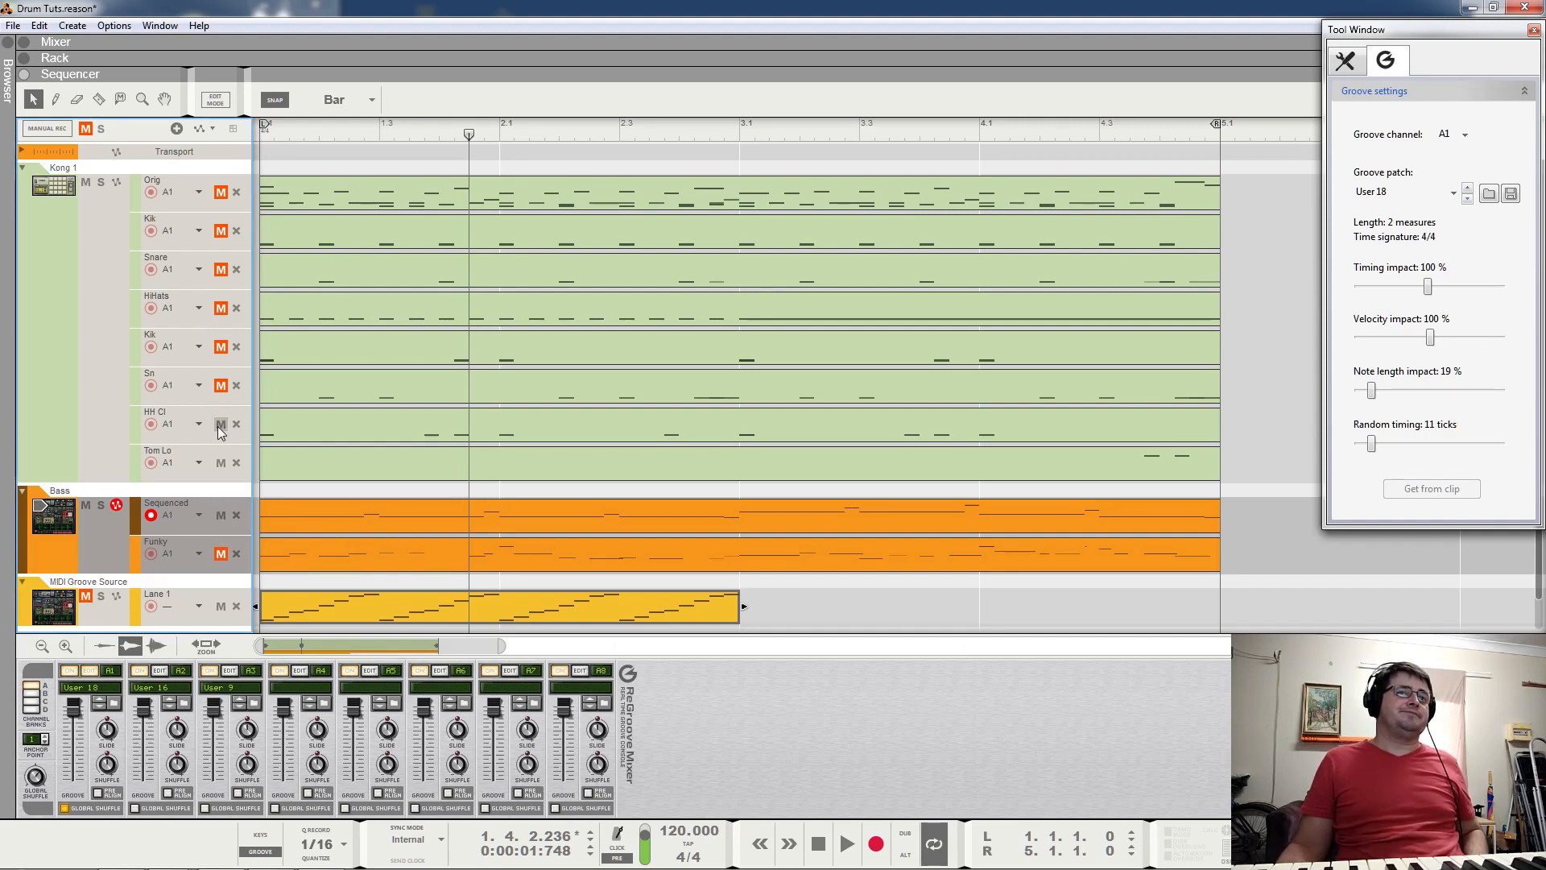
click(220, 232)
click(221, 270)
click(221, 309)
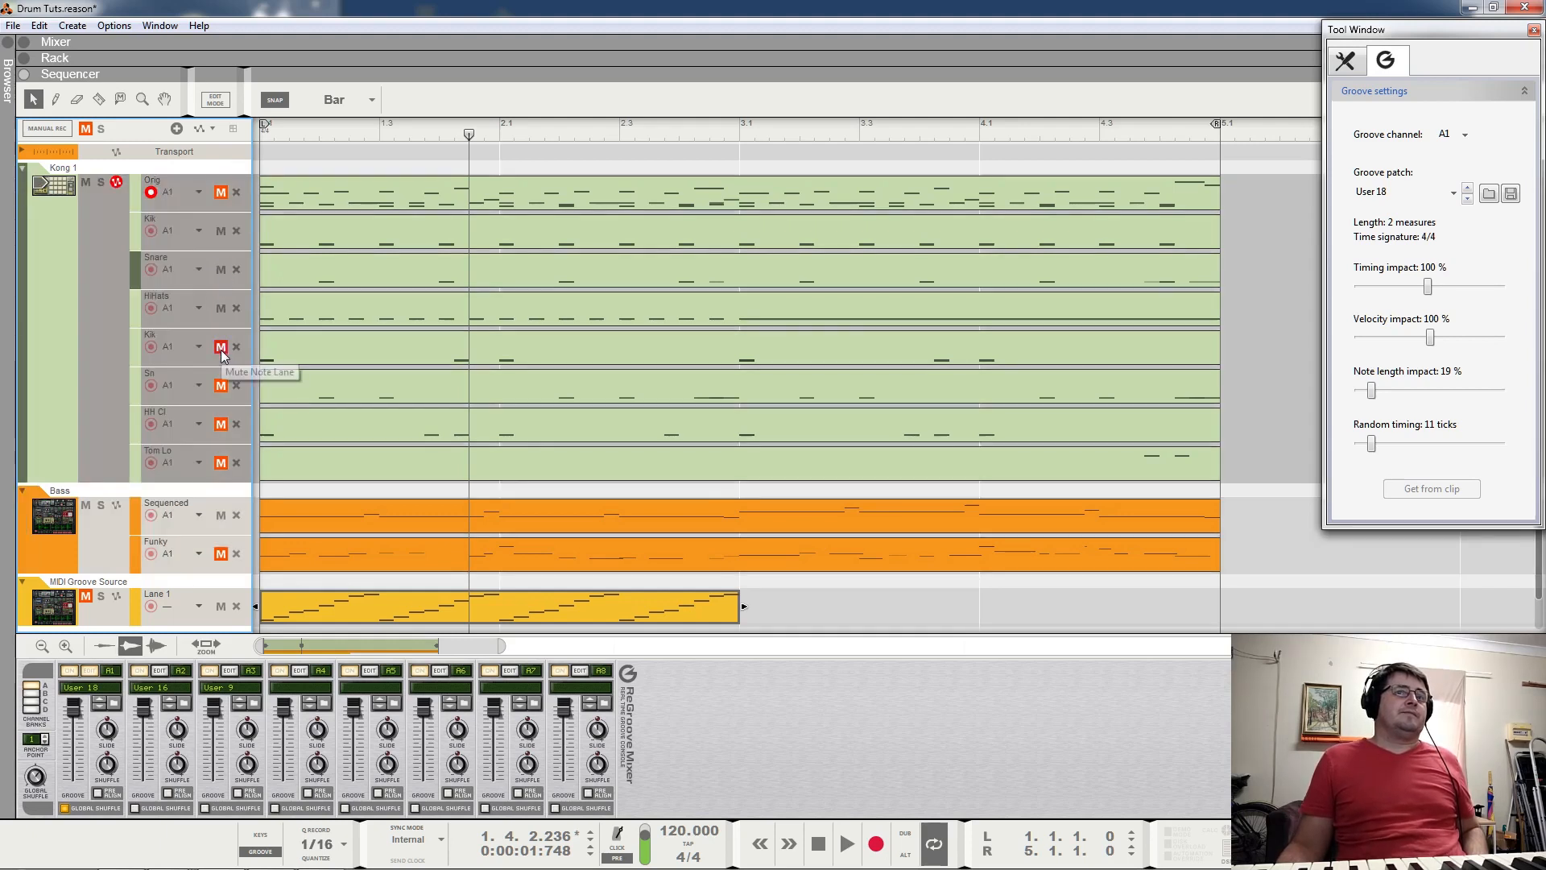
key(space)
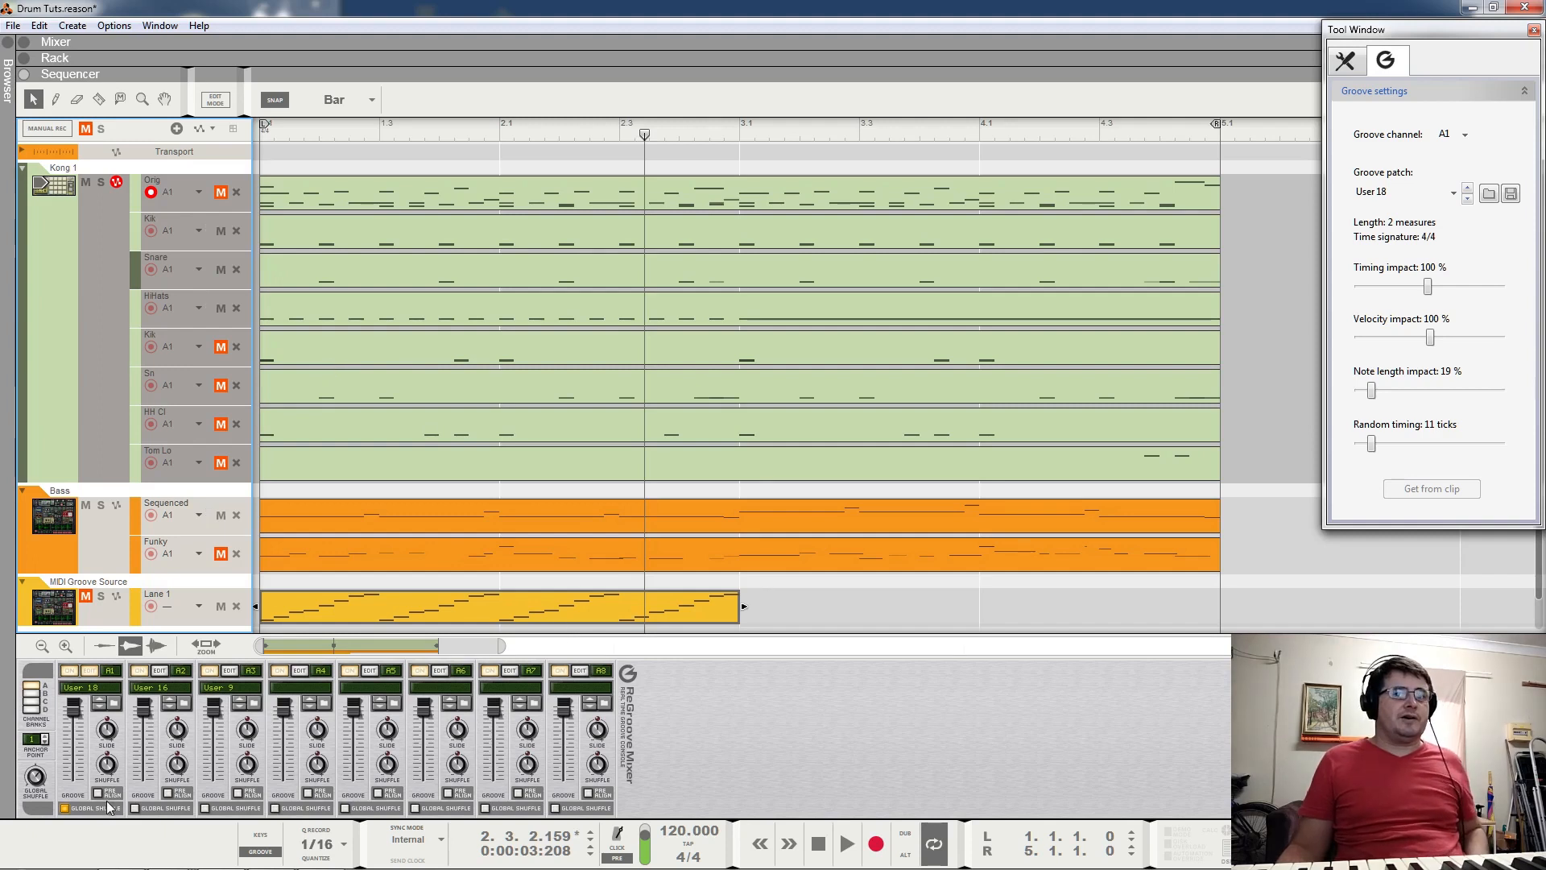
Open the MIDI Groove Source clip's notes, fitting both bars in view, and turn off Global Shuffle on channel A1.
double_click(291, 602)
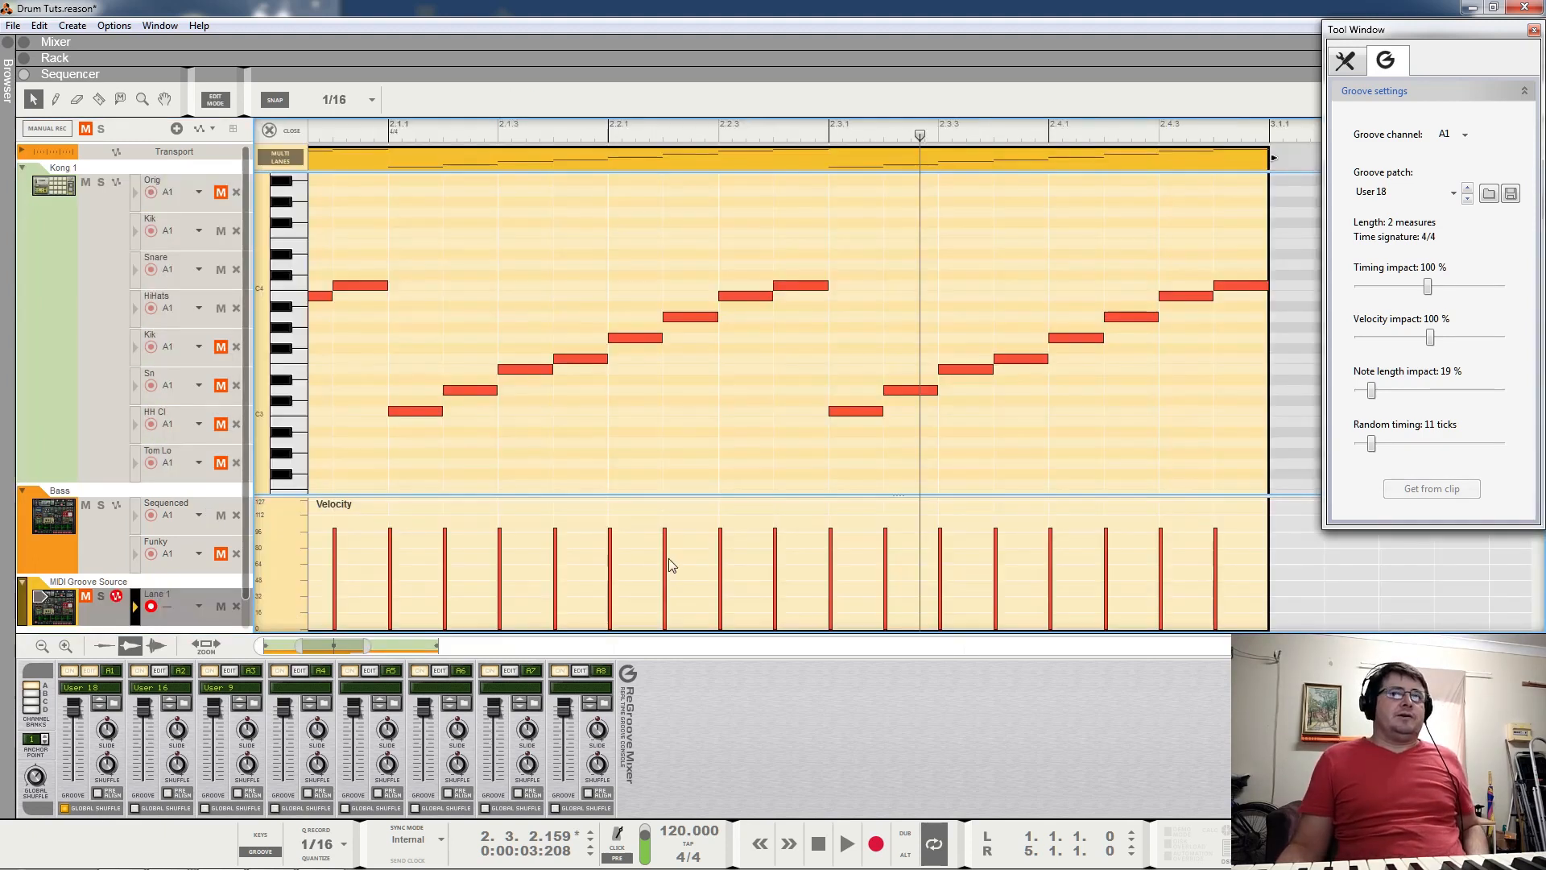
drag(298, 646, 252, 650)
drag(366, 648, 375, 648)
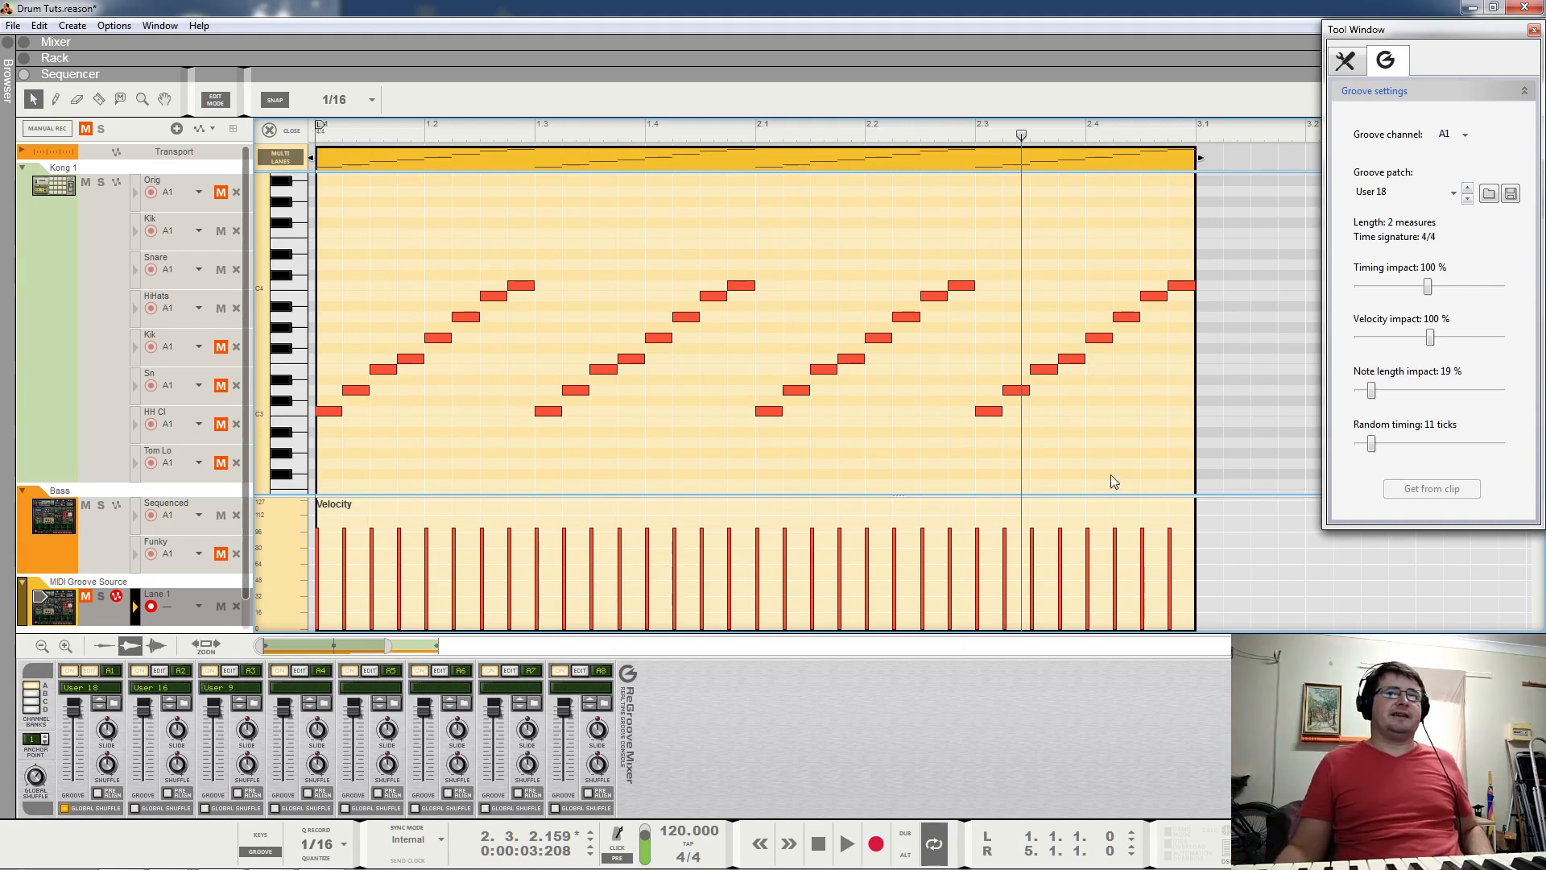
click(366, 392)
shift+click(405, 363)
shift+click(465, 319)
click(418, 310)
click(63, 806)
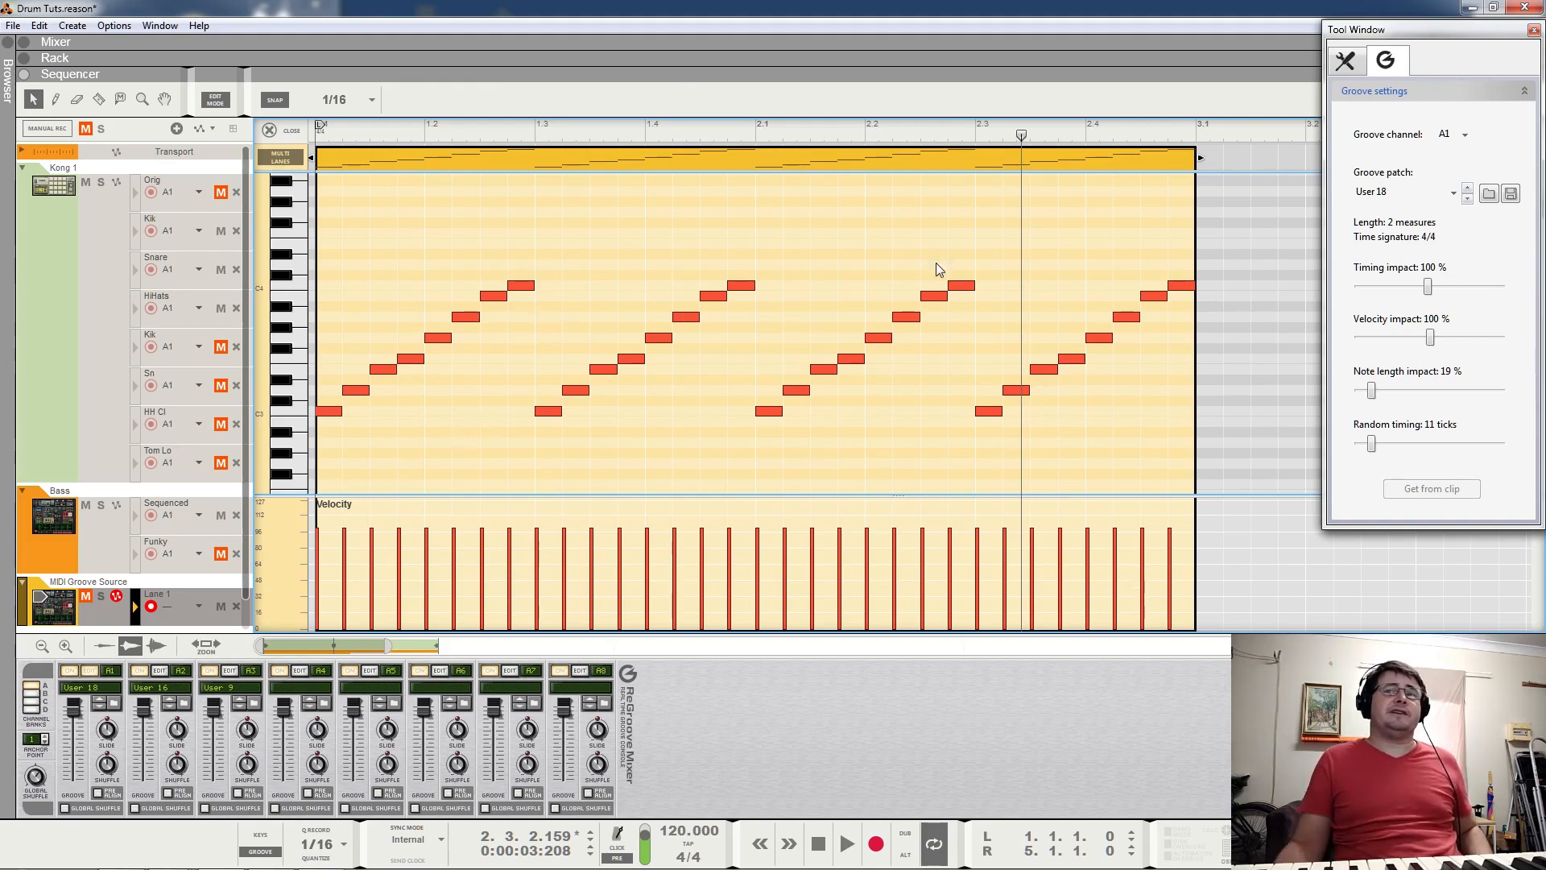
Move the bar 2, beat 2 G3 note to 2.2.1.78, capture the clip's groove into channel A1 and play it.
click(877, 338)
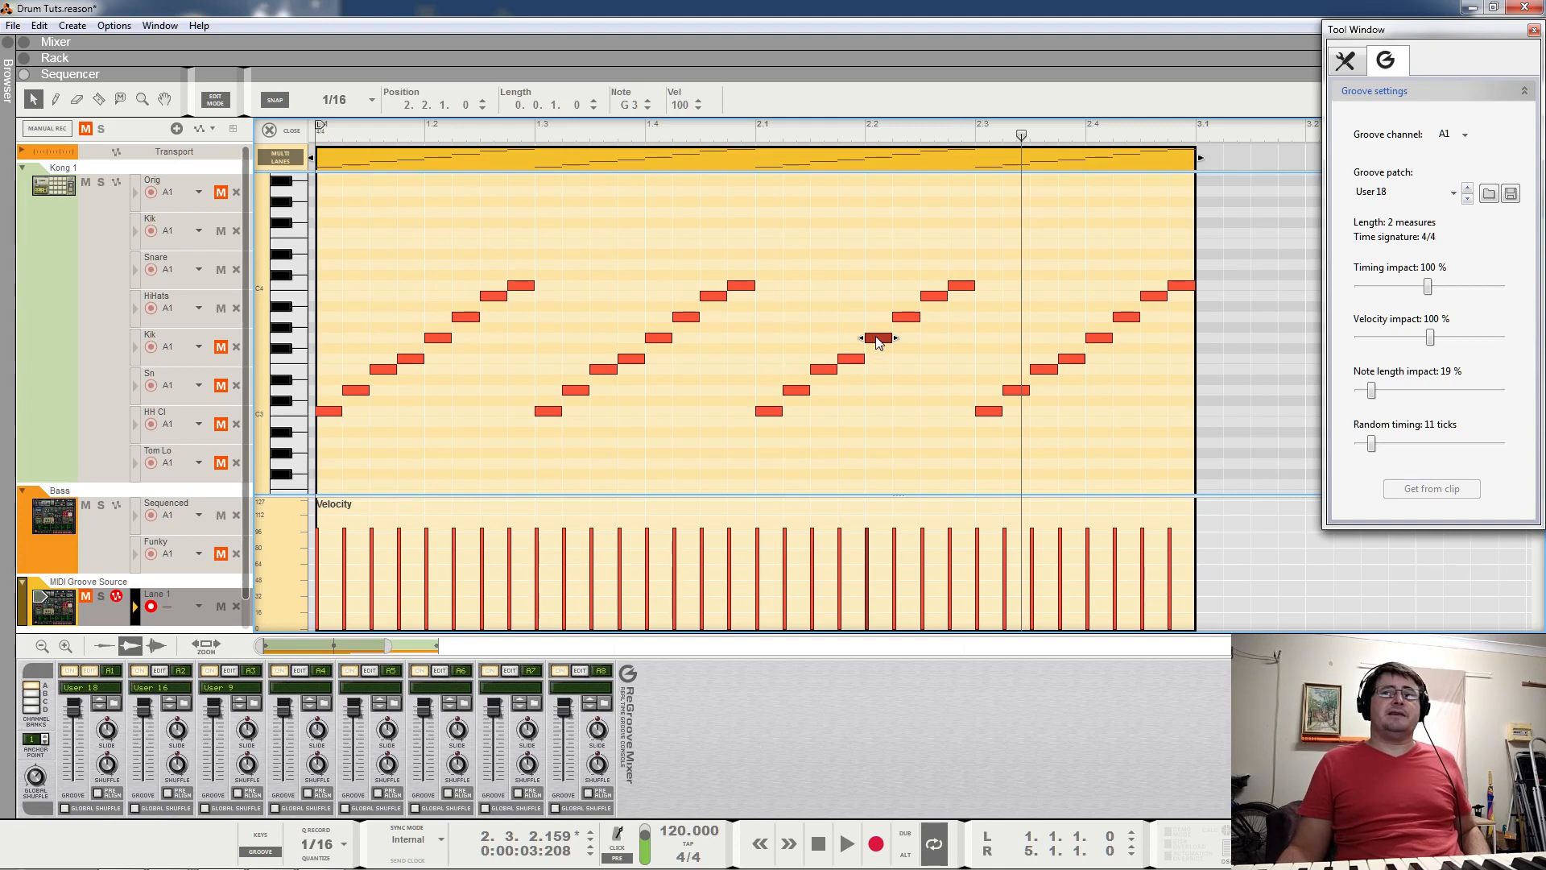
drag(470, 109, 500, 47)
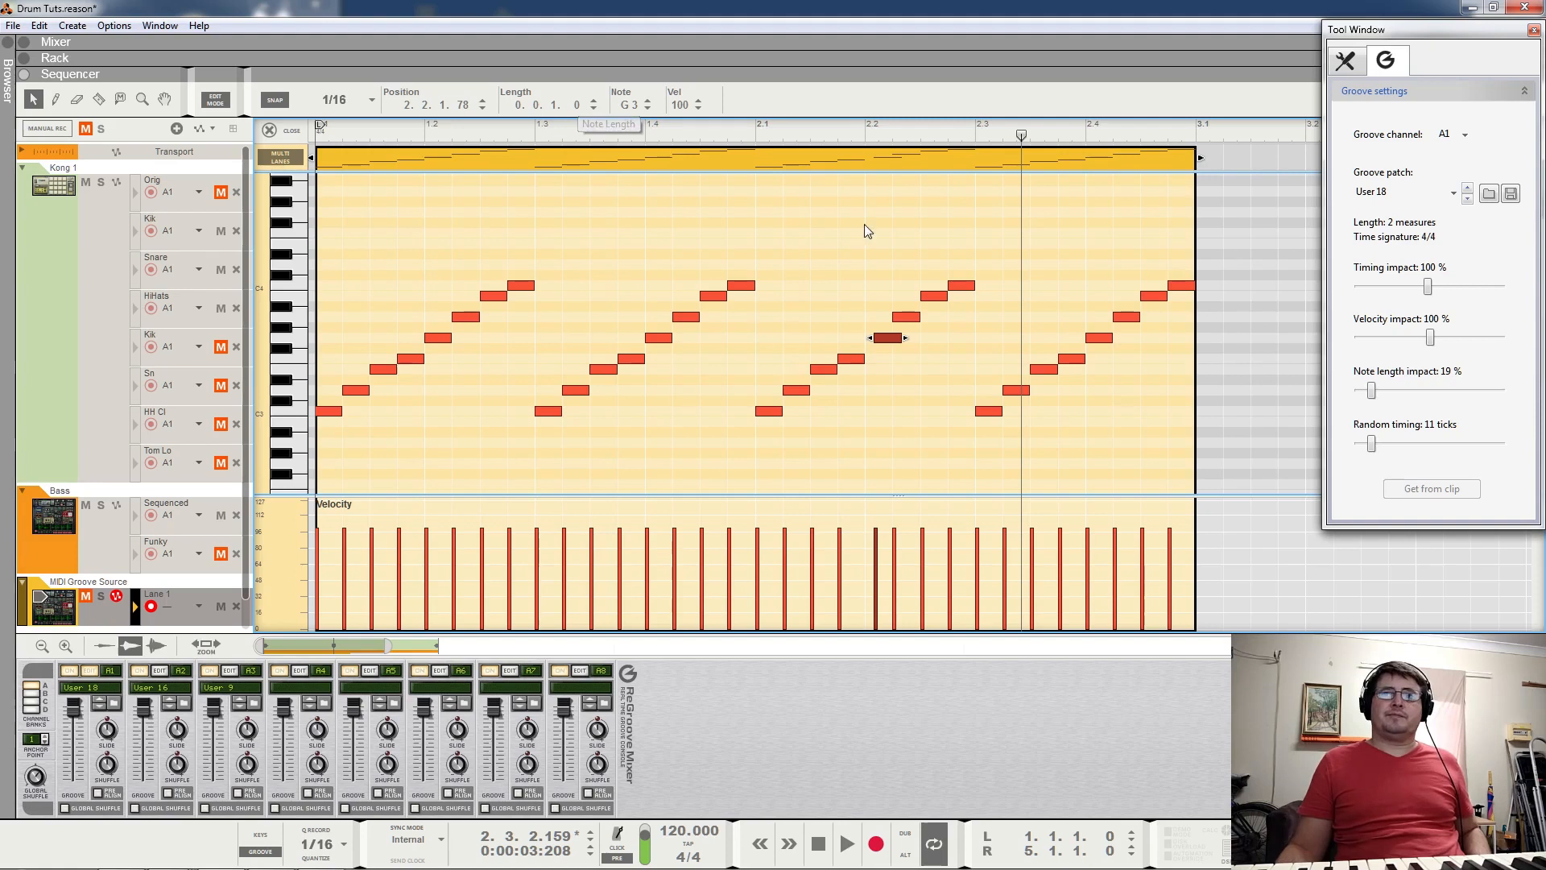
click(881, 163)
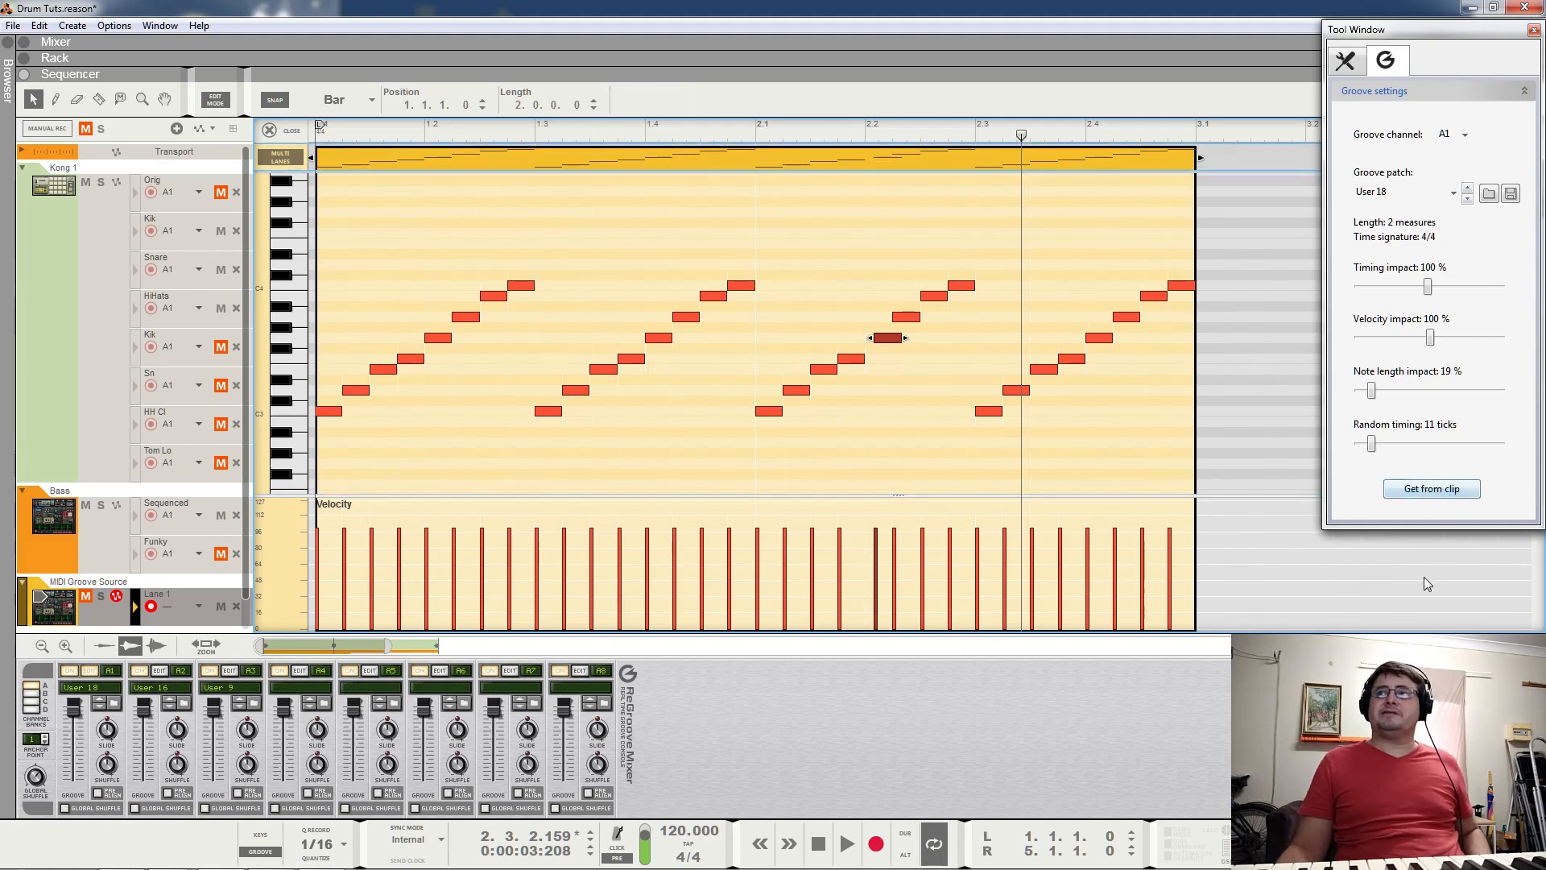
click(1438, 491)
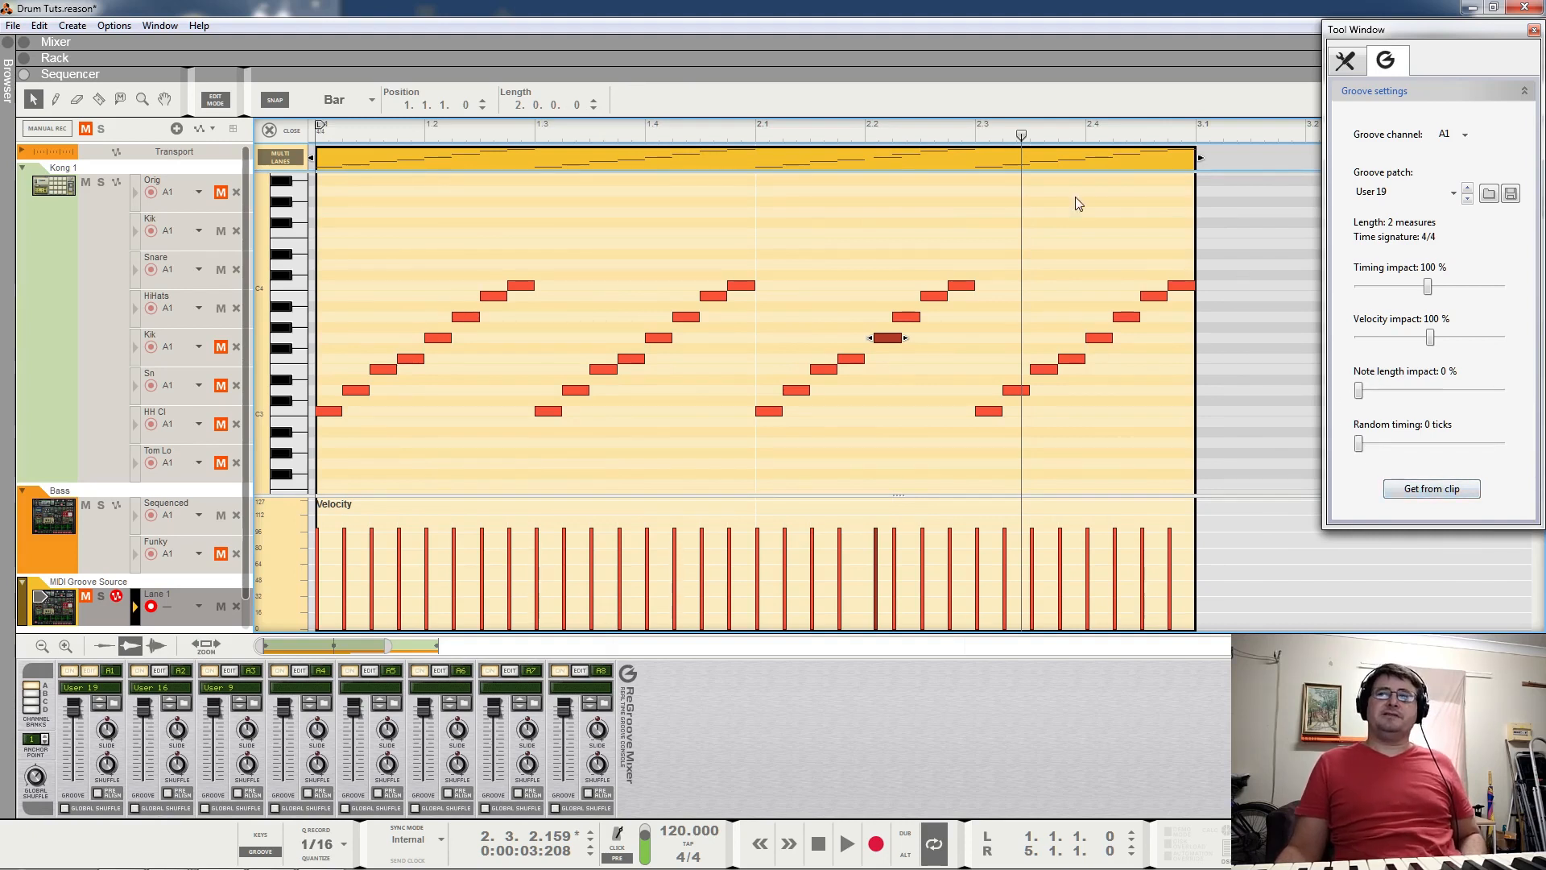
key(space)
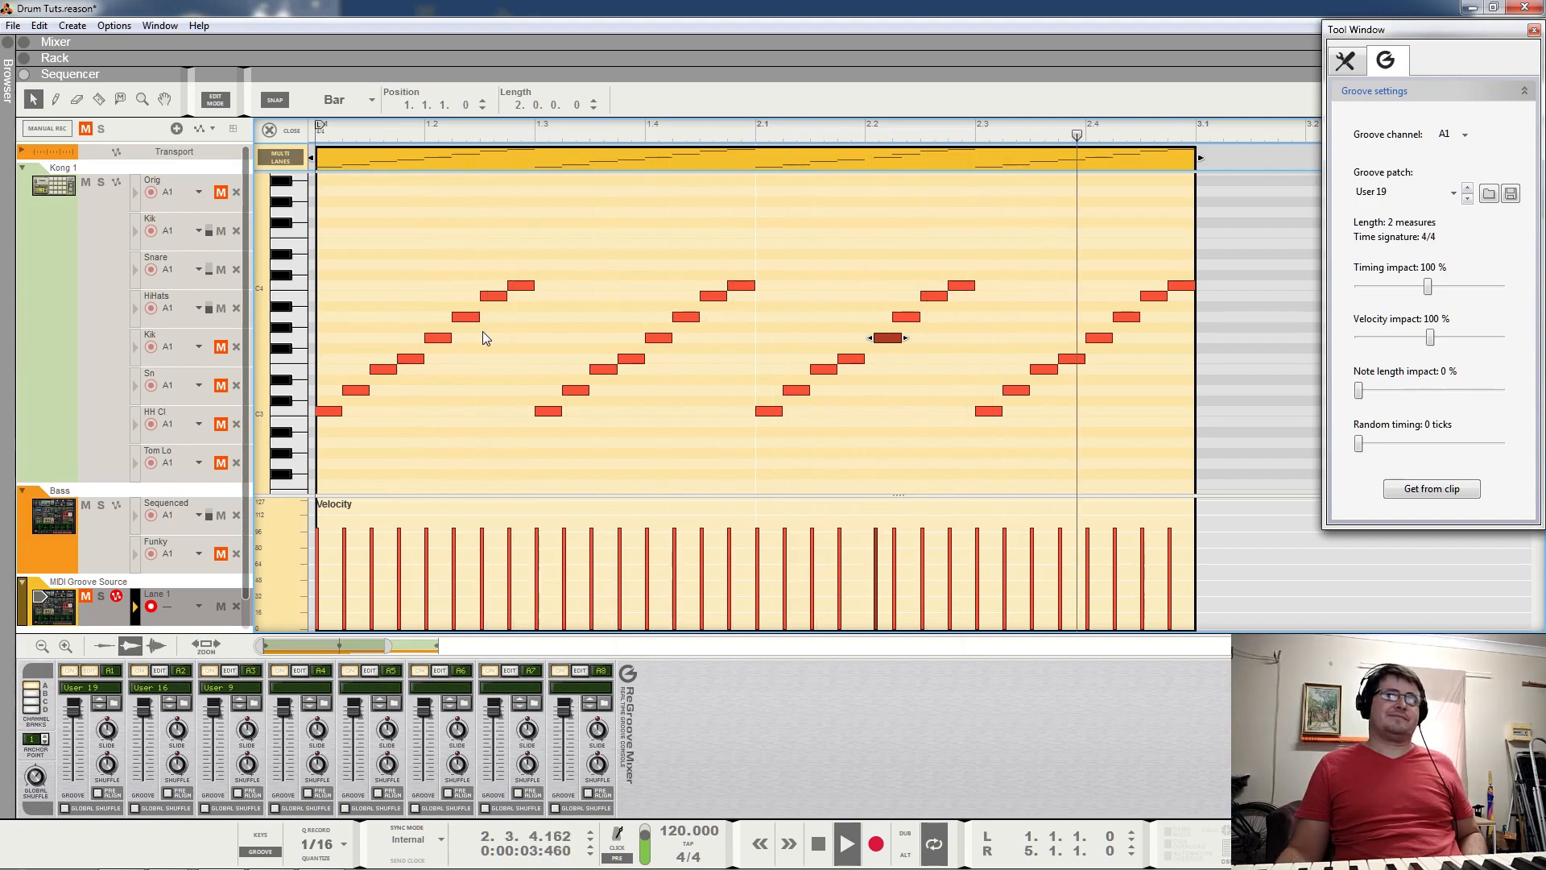
key(space)
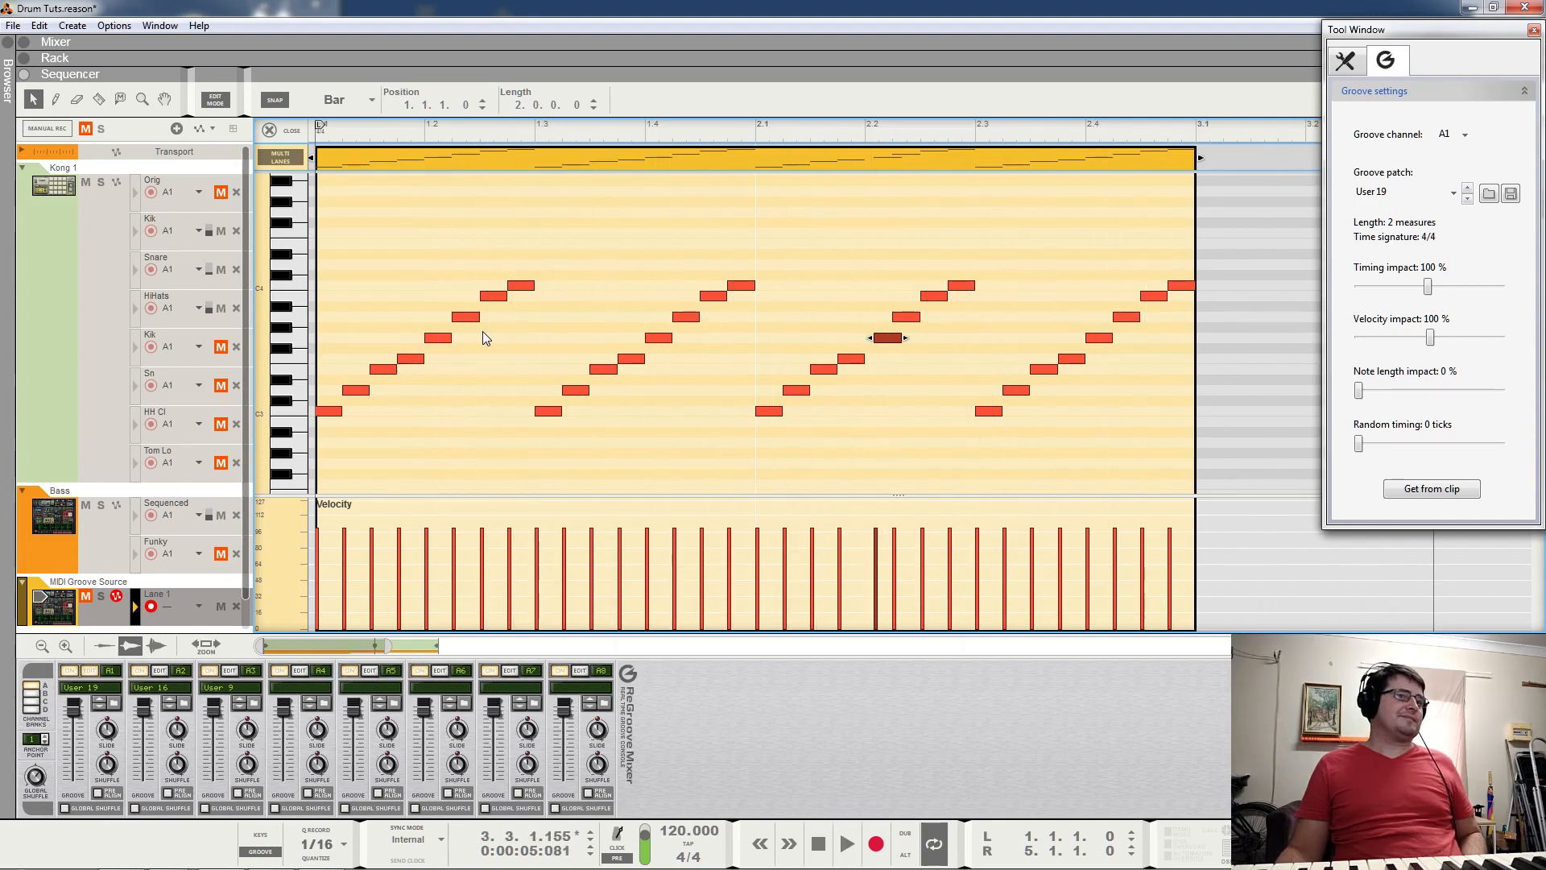
Shorten the bar 2, beat 2 G3 note to 0.0.0.152, capture the clip's groove into channel A1 again and play it.
click(893, 340)
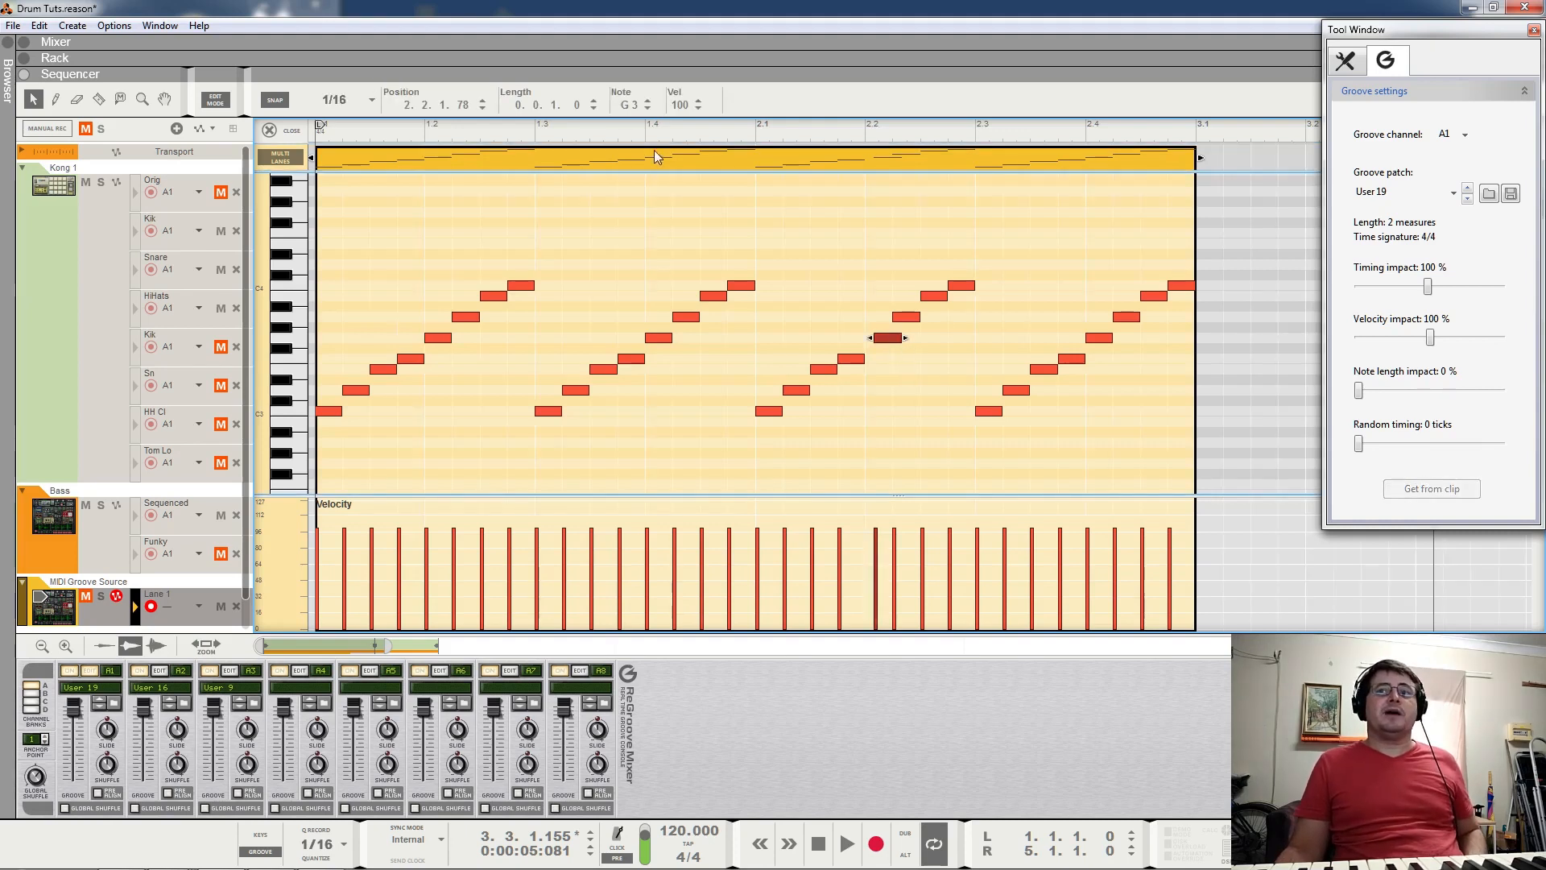
drag(578, 105, 567, 176)
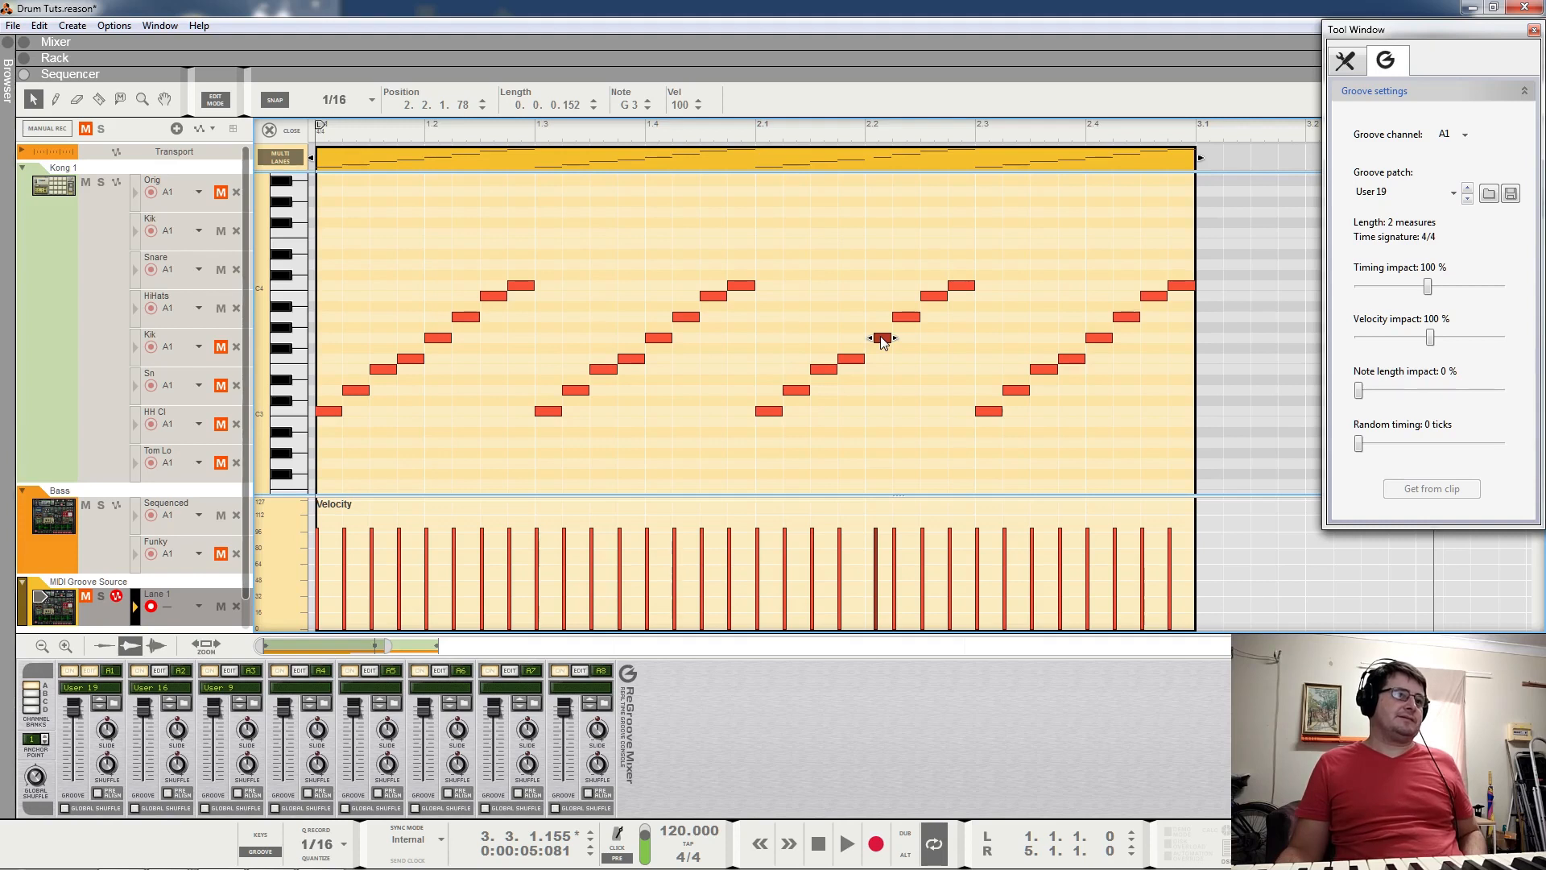
click(984, 167)
click(1431, 488)
key(space)
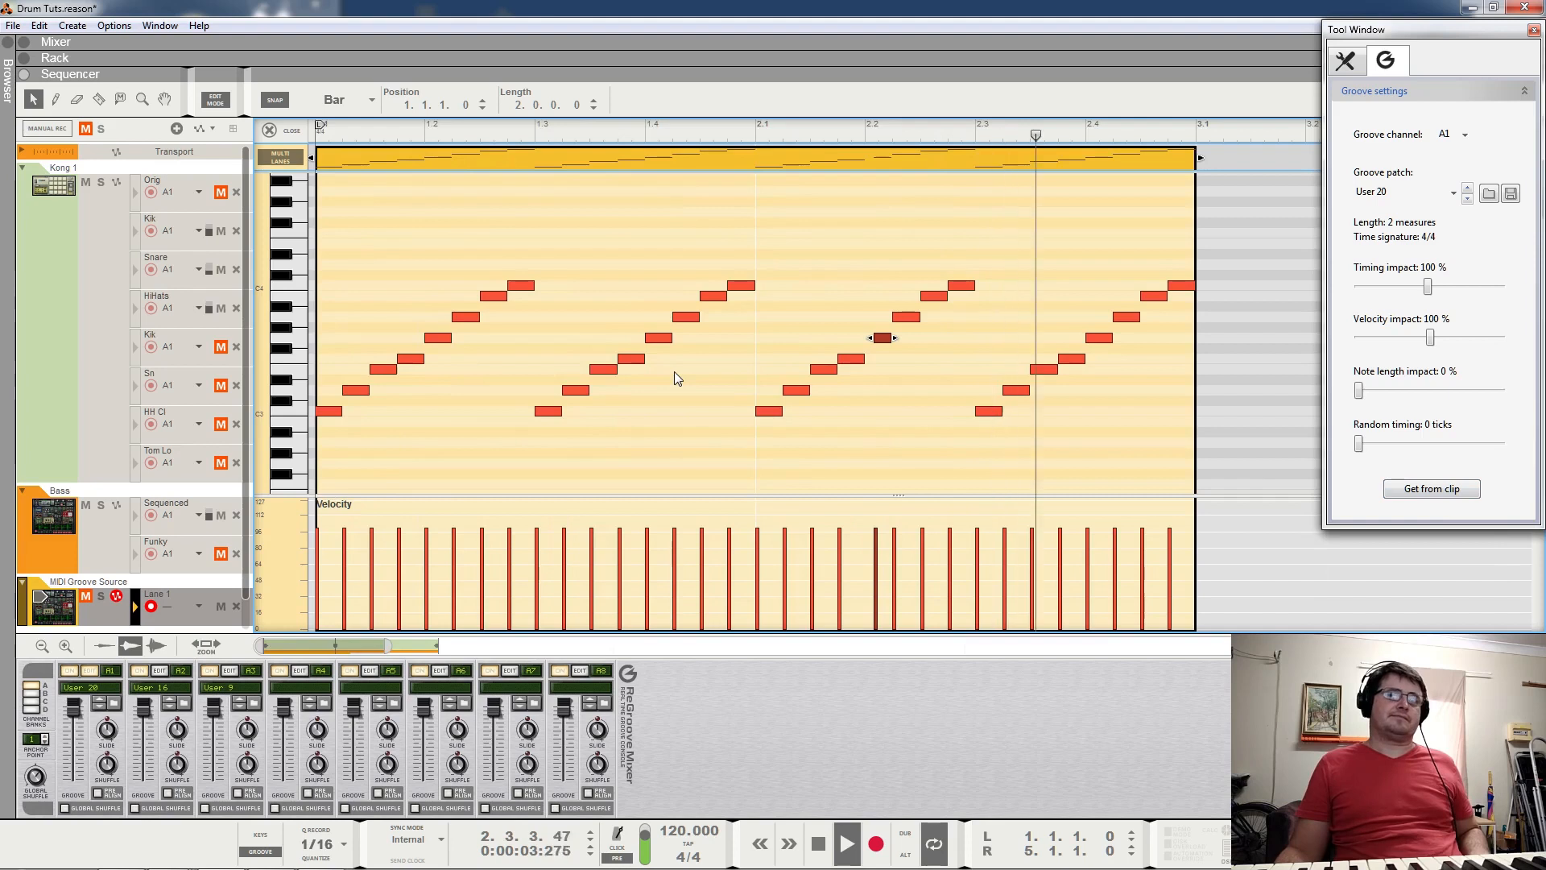
key(space)
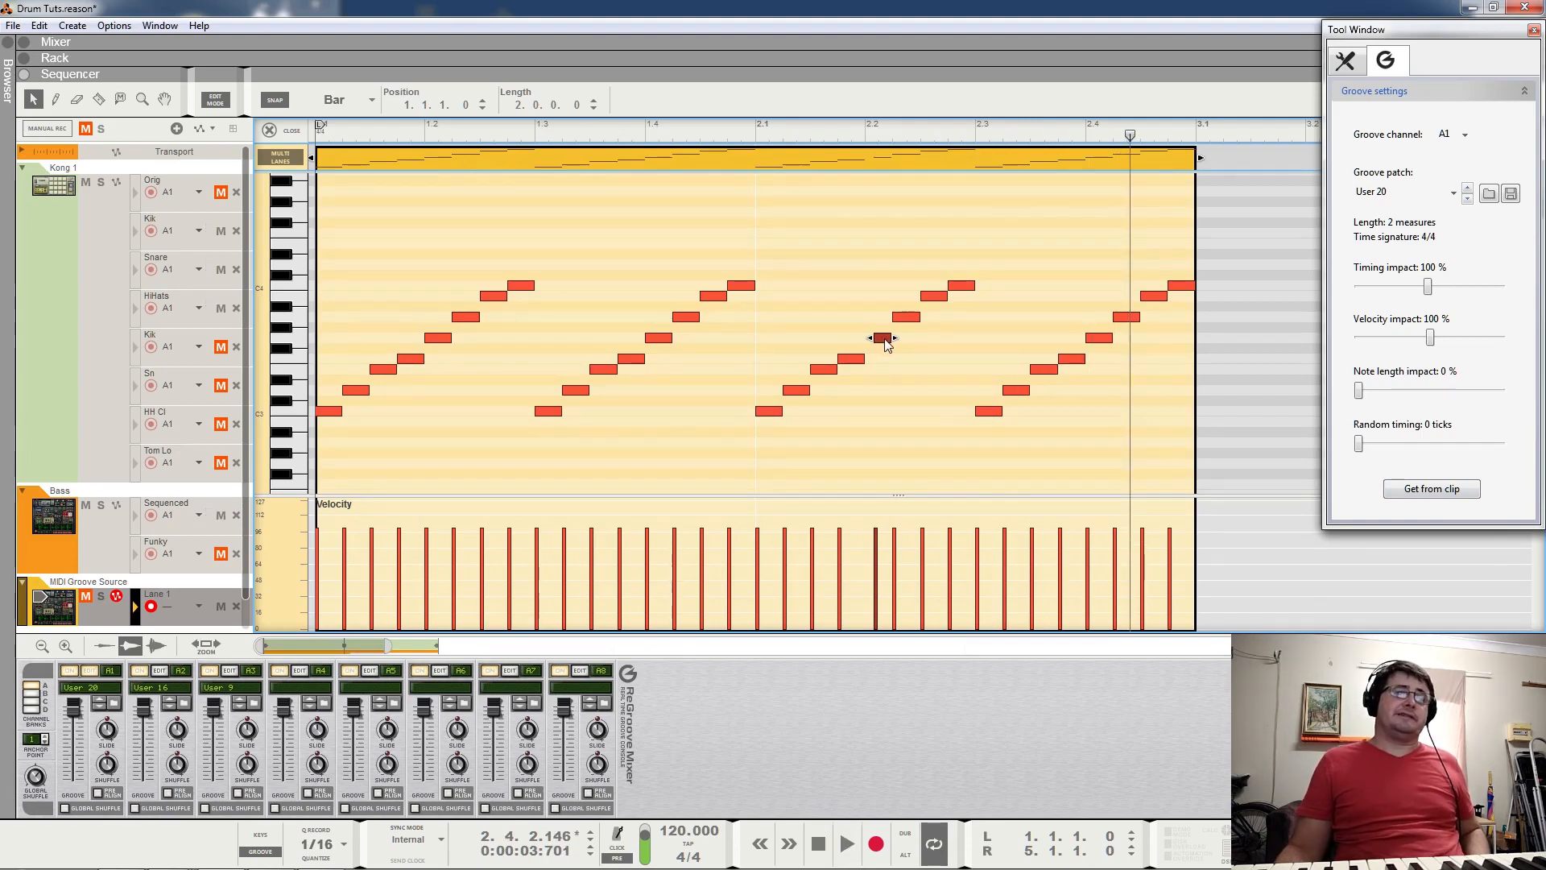
Move the bar 2, beat 2 G3 note to 2.1.4.225 and set its length to 0.0.1.0.
click(883, 338)
drag(463, 108, 461, 146)
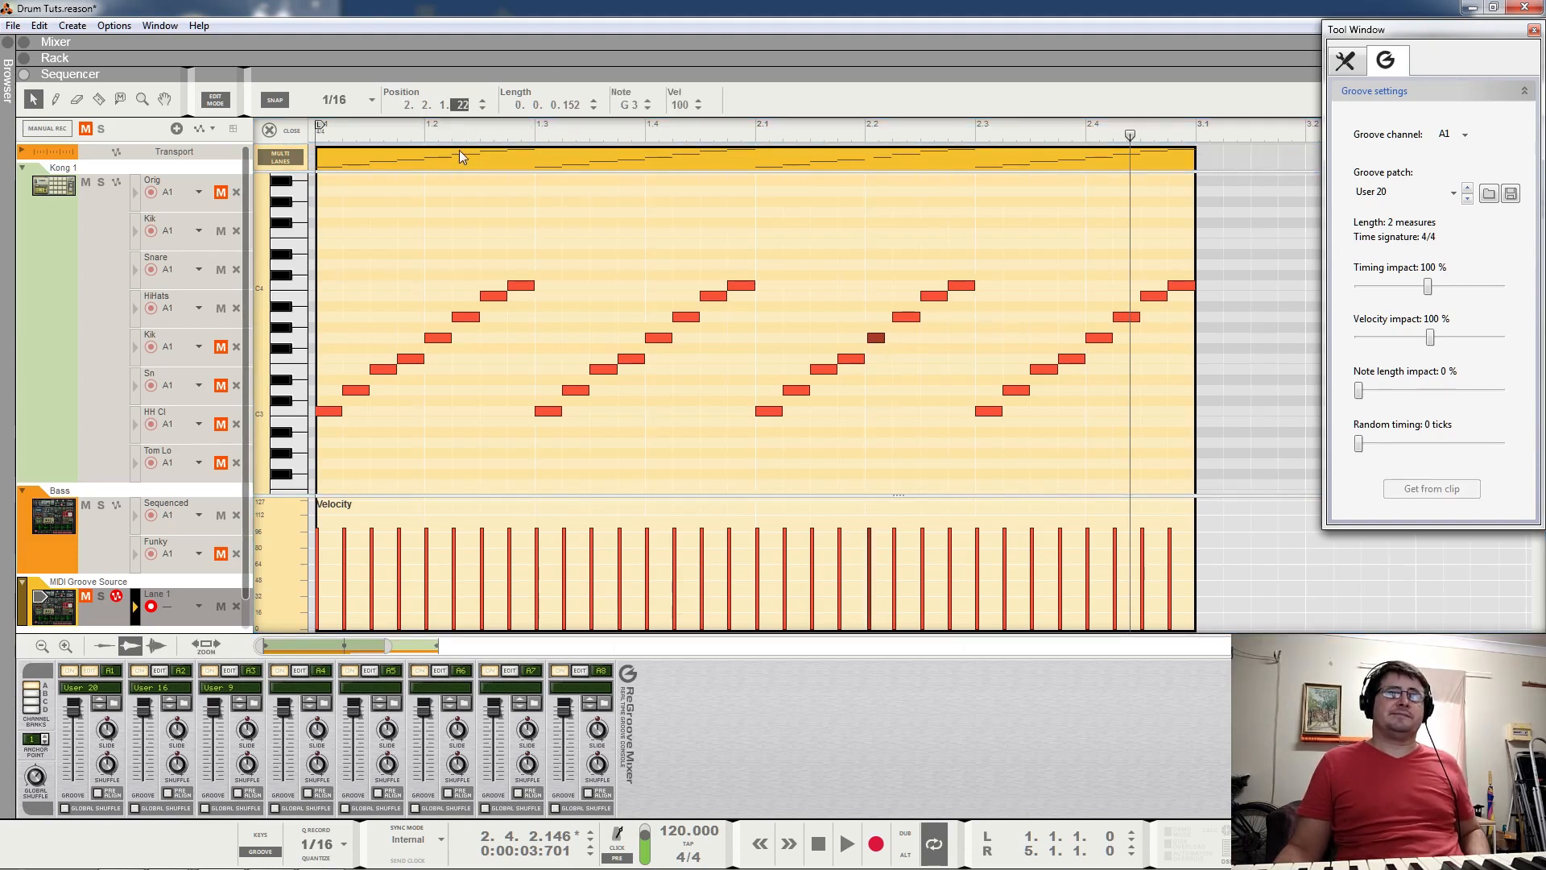
drag(459, 150, 457, 180)
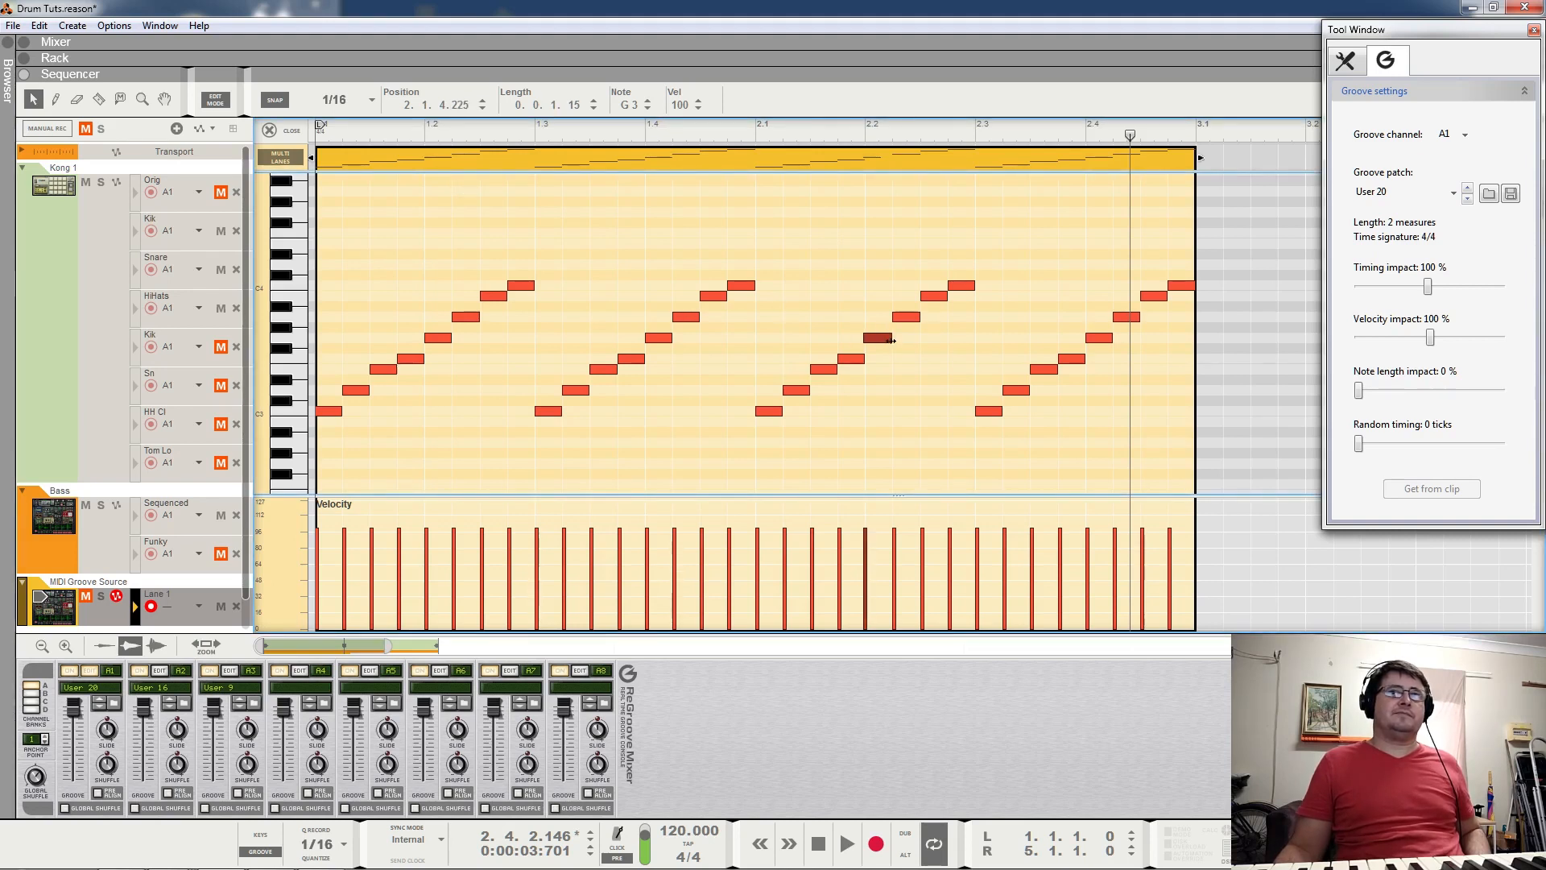
double_click(569, 105)
text(0)
key(Return)
click(845, 364)
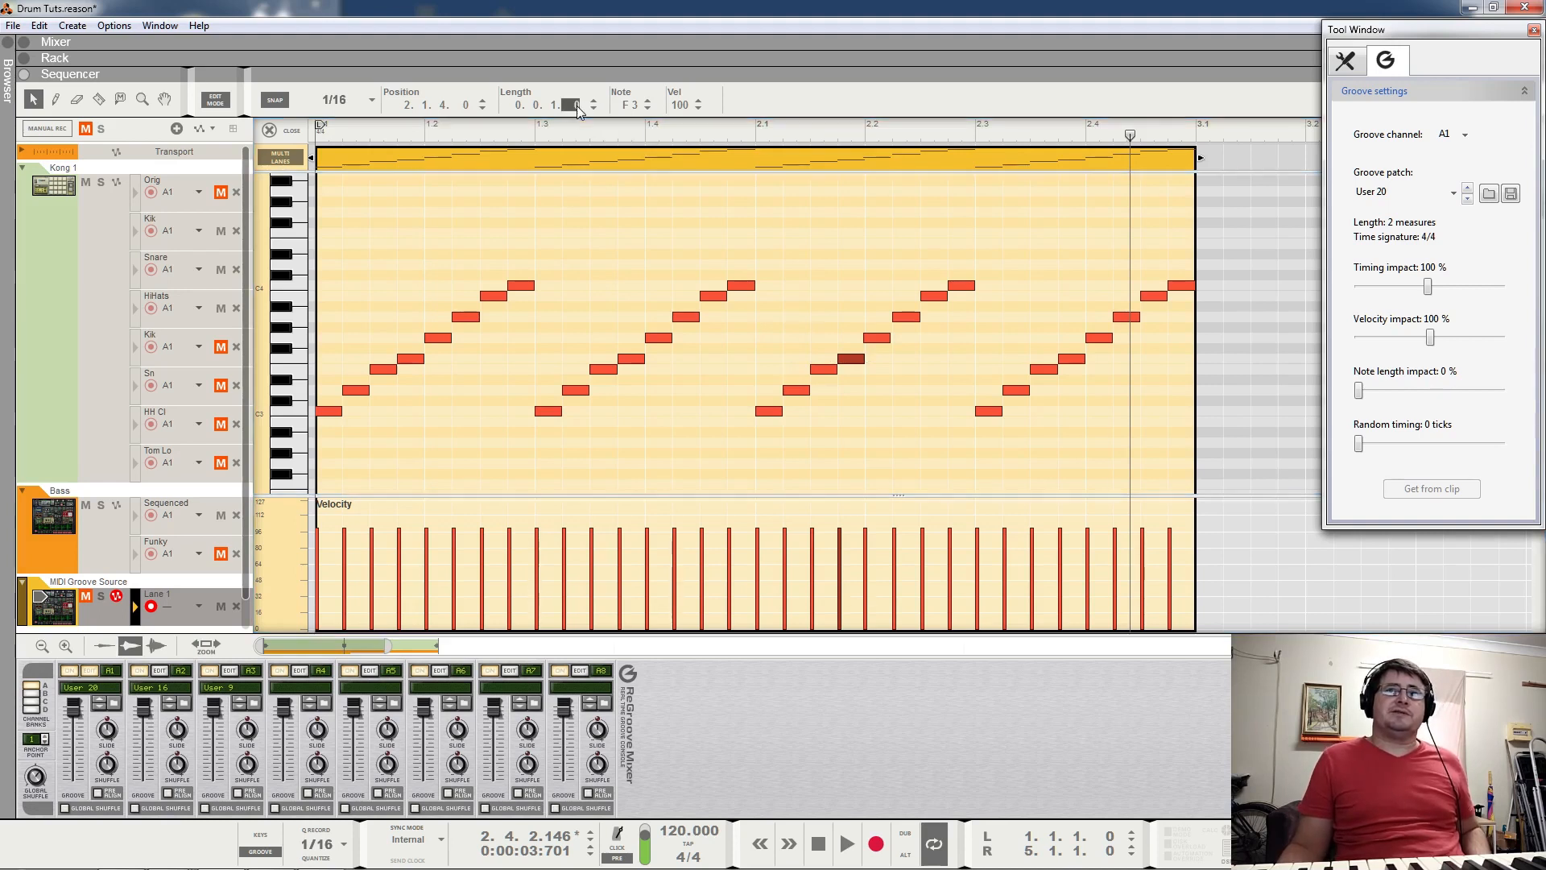
click(887, 337)
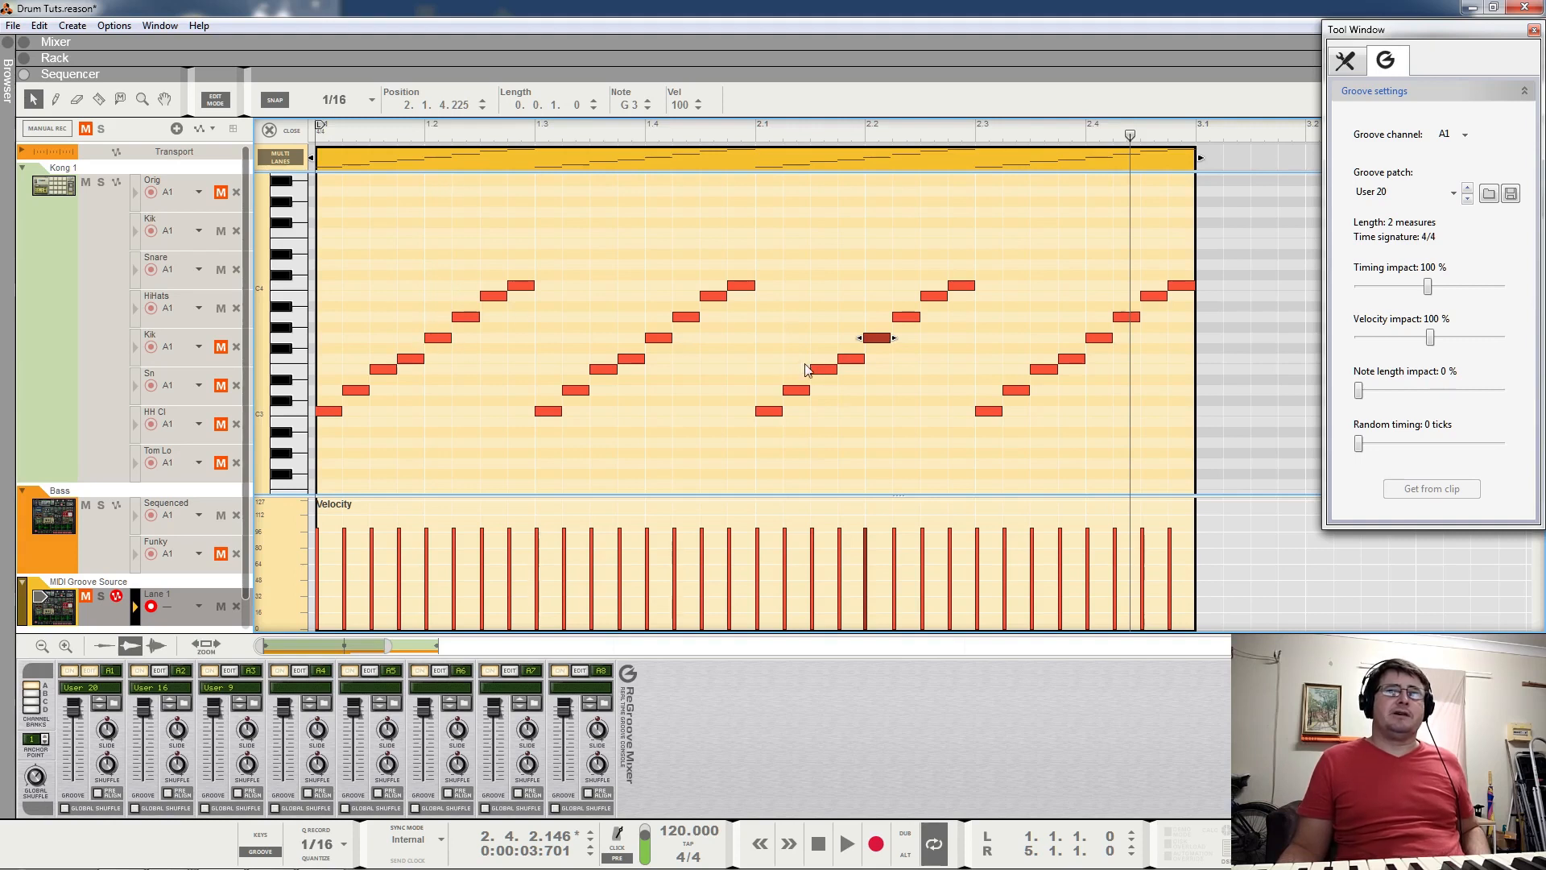
Move the bar 1, beat 2 G3 note slightly earlier, and the beat 4 G3 notes in both bars 19 ticks later.
click(433, 338)
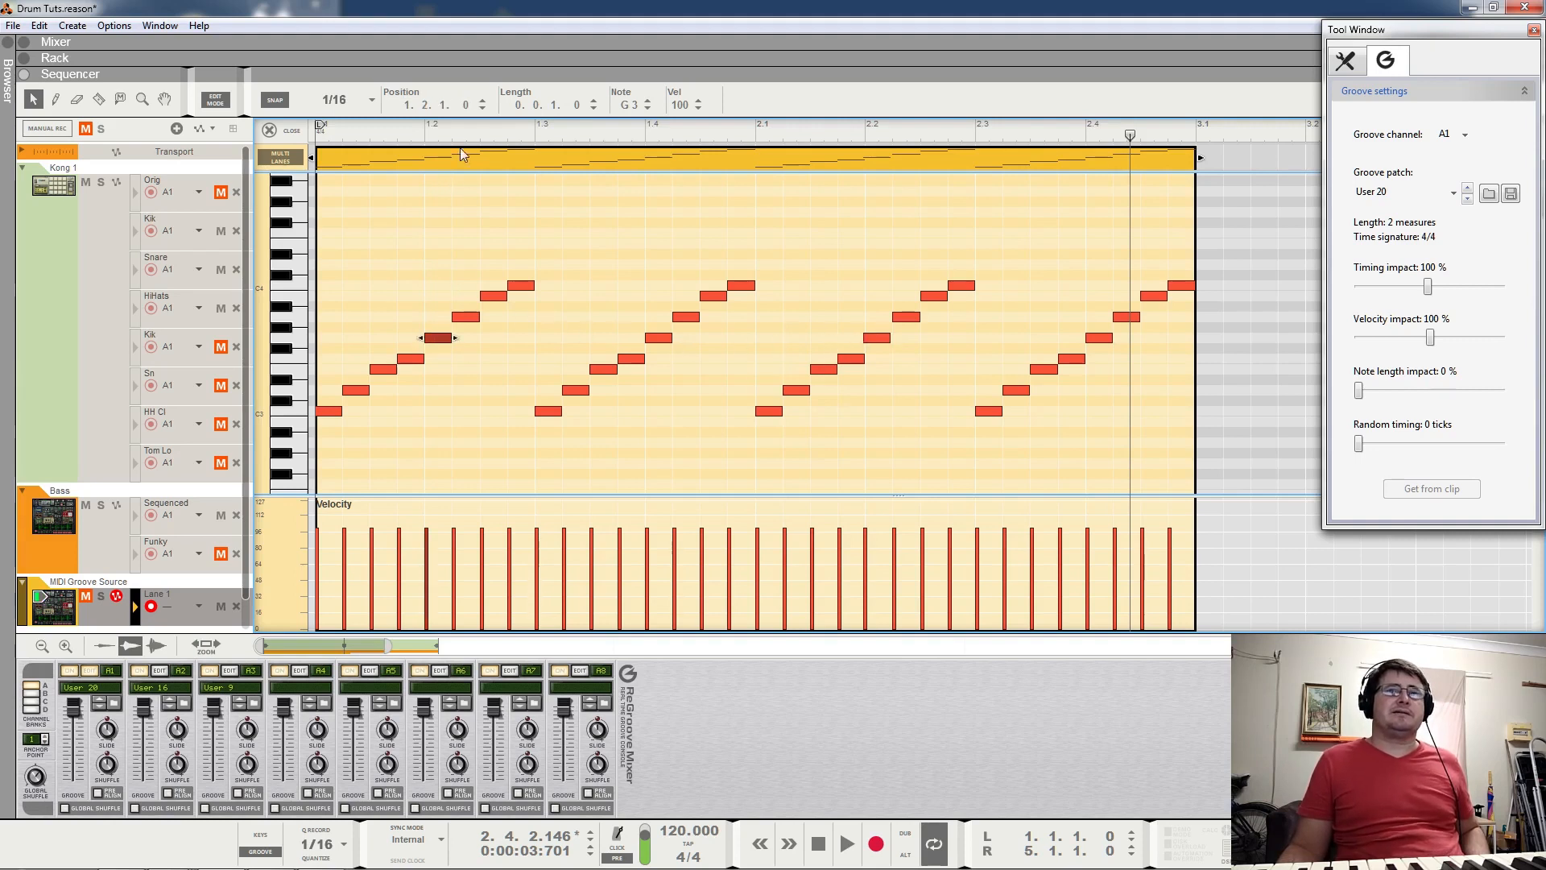
mouse_move(466, 103)
mouse_down()
mouse_move(463, 126)
mouse_move(478, 120)
mouse_up()
click(653, 341)
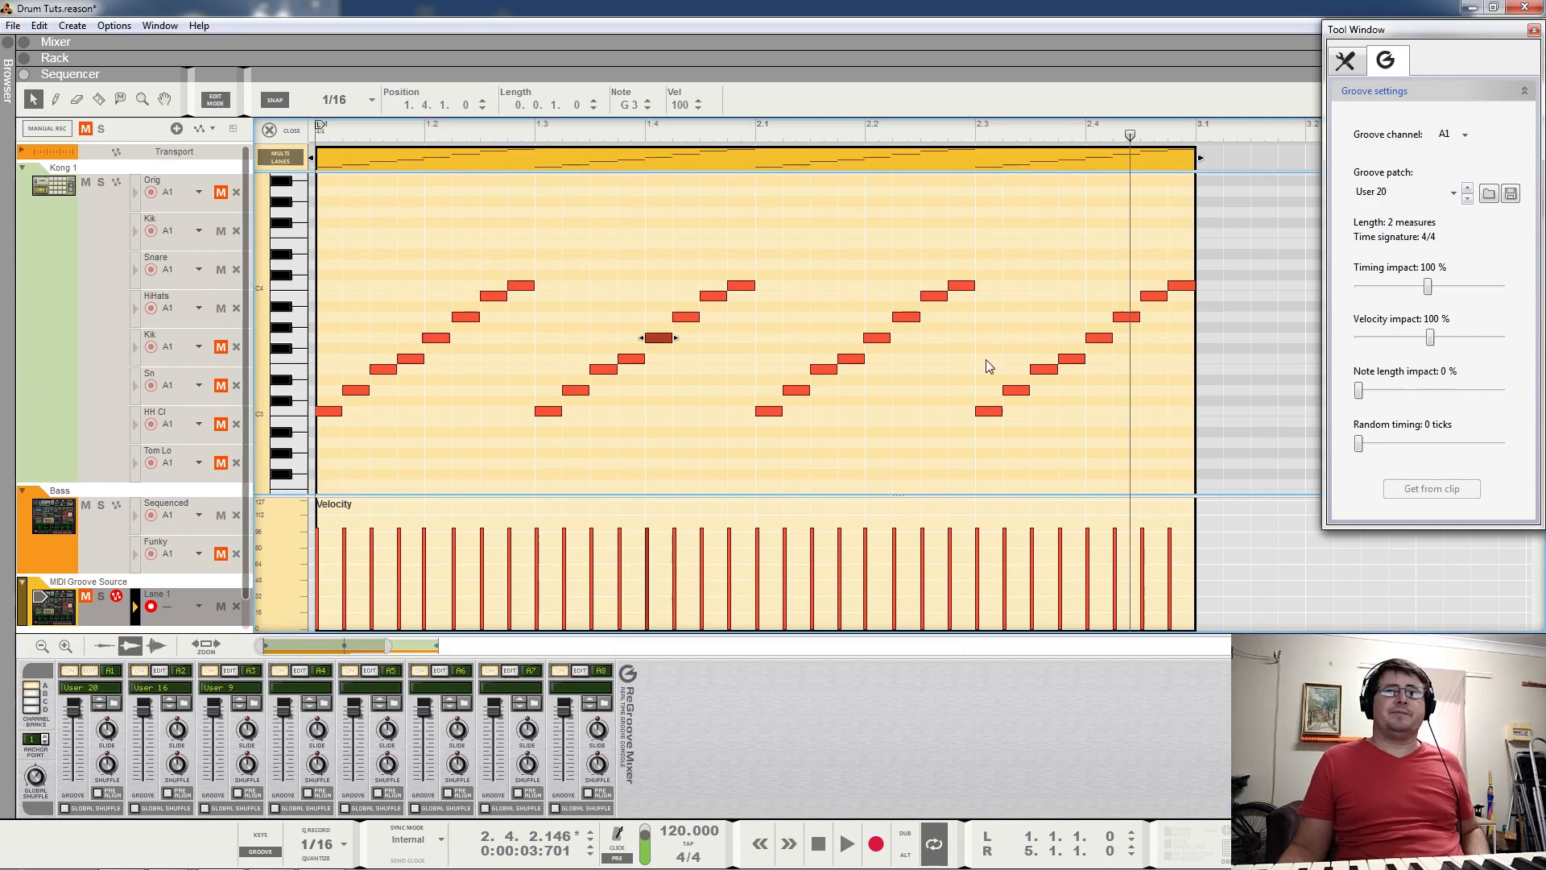
shift+click(1107, 342)
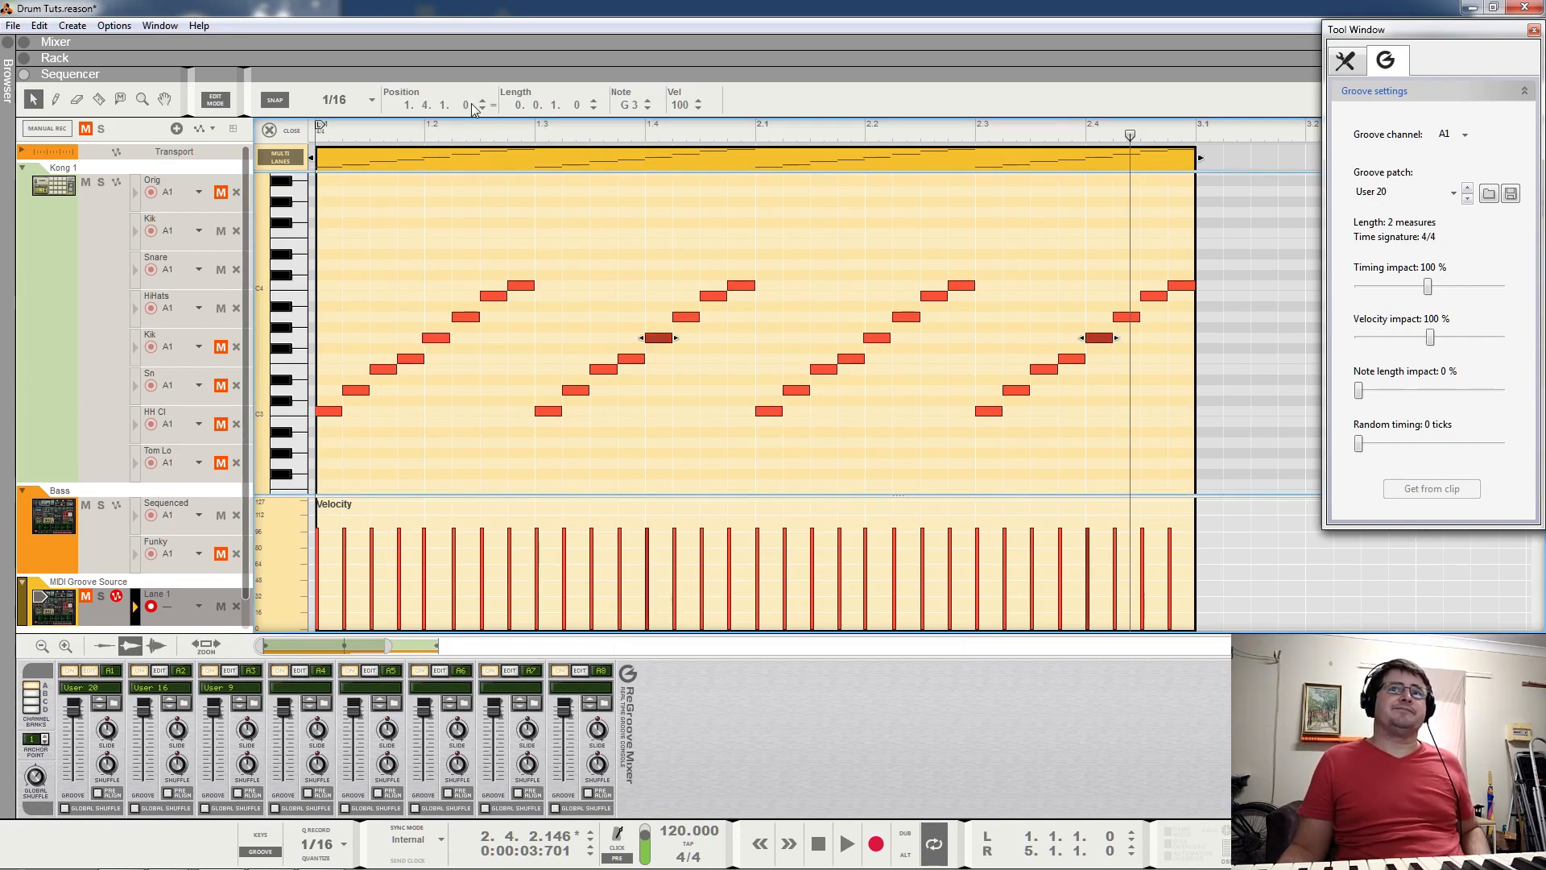
drag(469, 110, 469, 96)
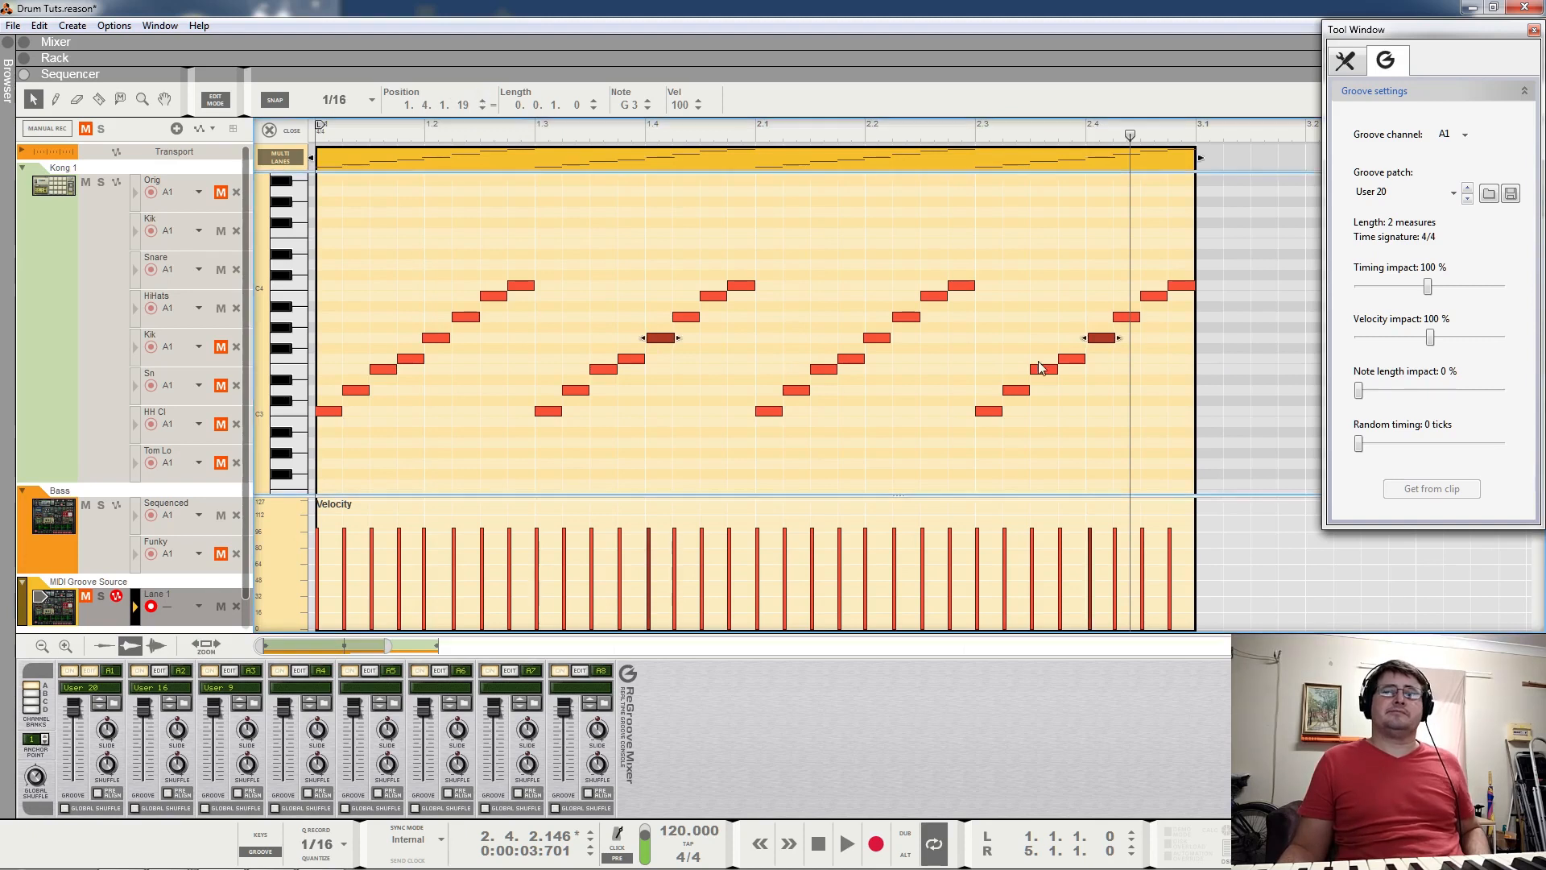
Capture the edited clip's groove into channel A1 and play it with note length impact set to 21%.
click(1176, 165)
click(1431, 489)
key(space)
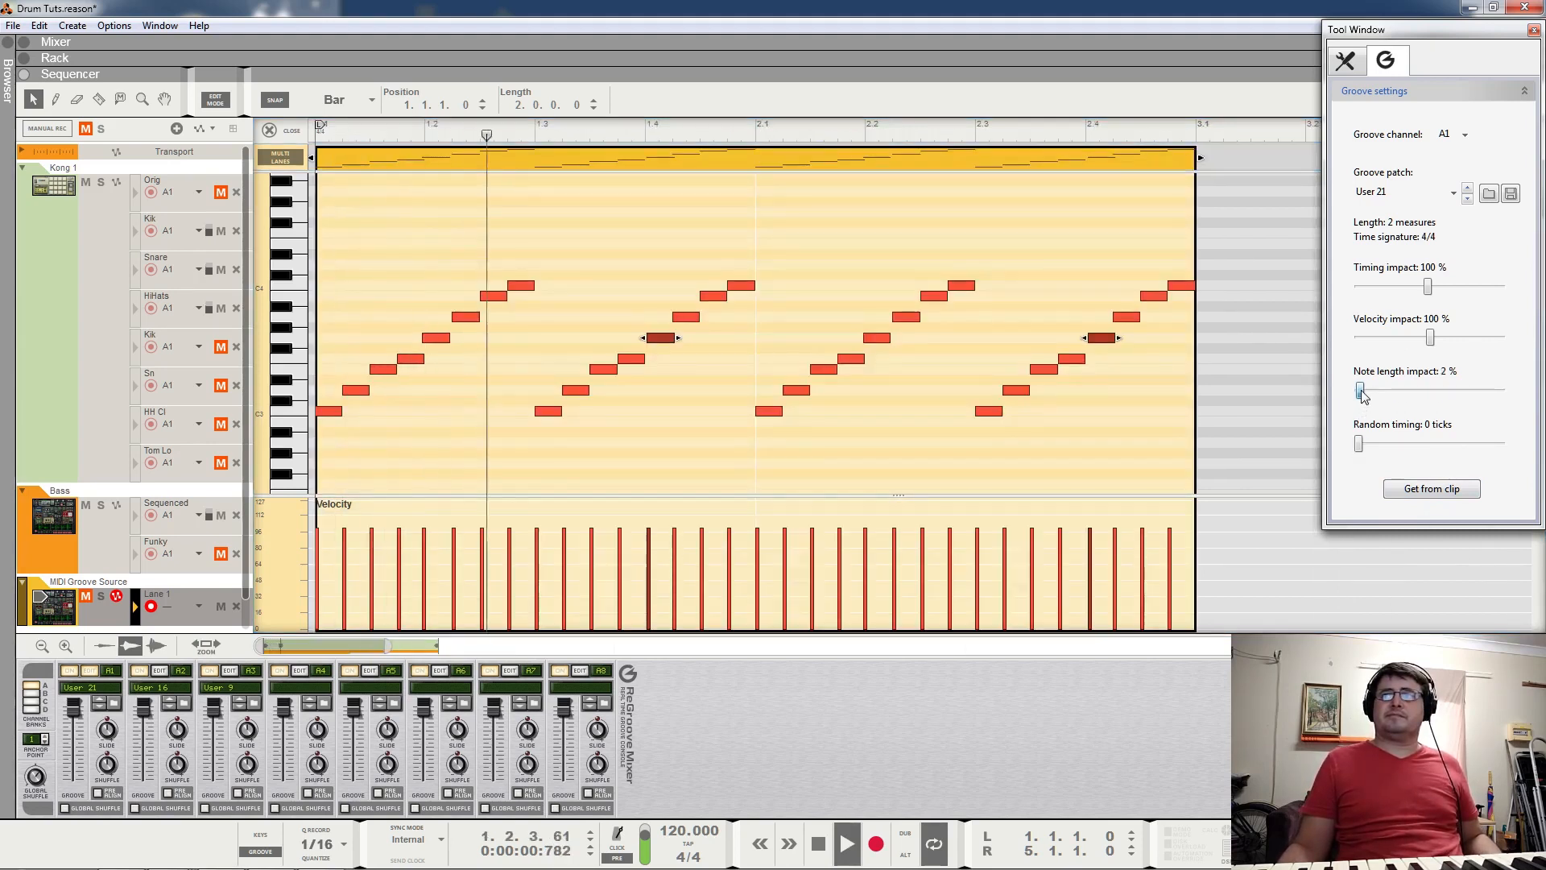
drag(1358, 391, 1374, 392)
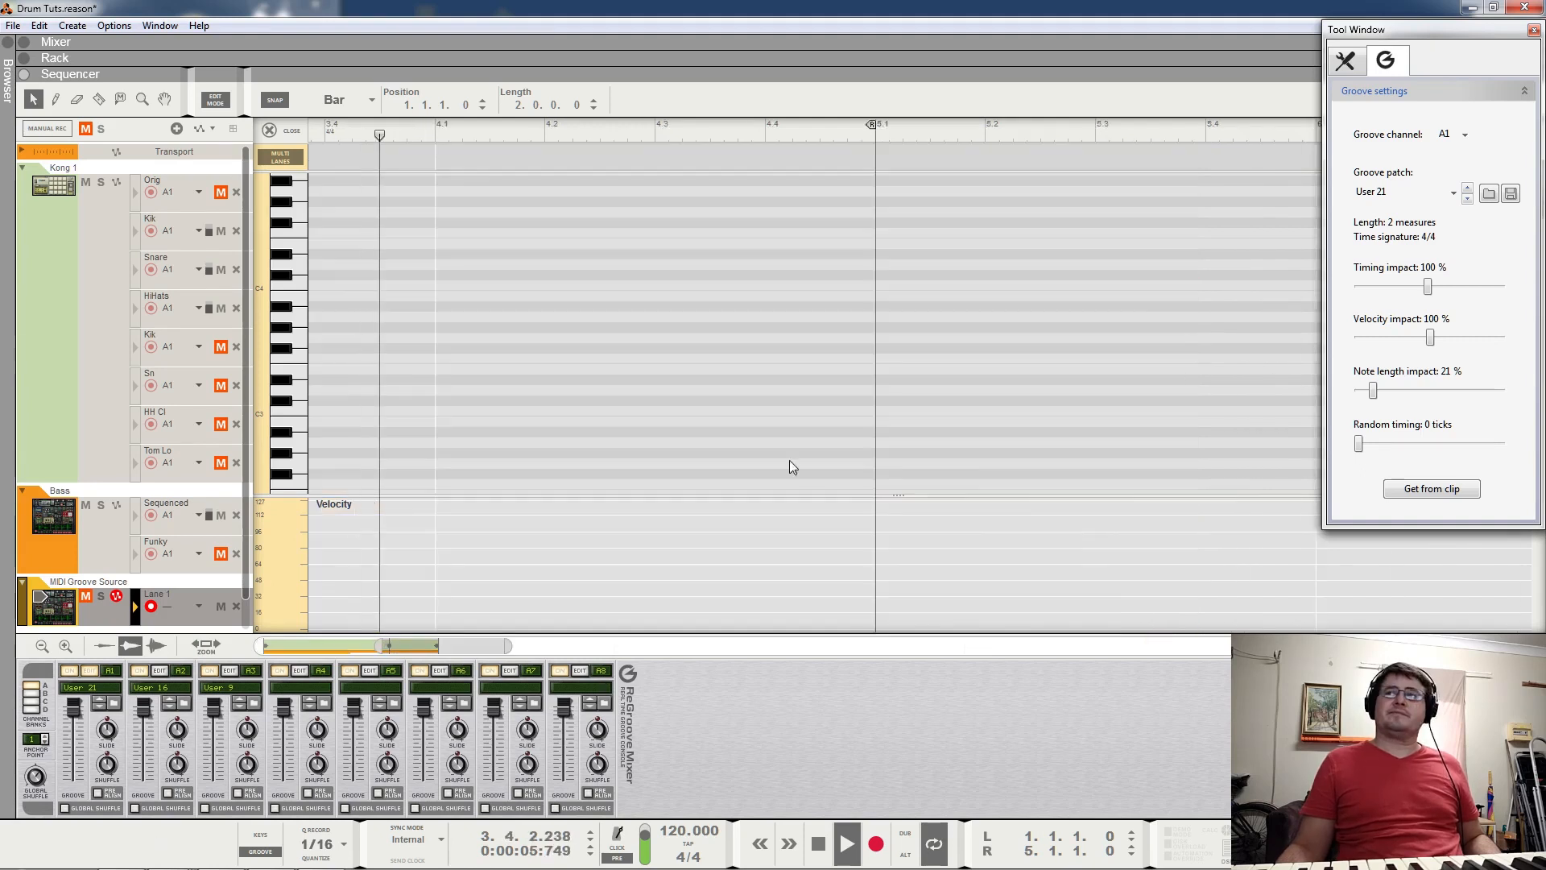
Compare channel A1's timing impact at 0% and 200% during playback, return it to 100% and stop playing.
mouse_move(71, 707)
mouse_down()
mouse_move(65, 852)
mouse_move(71, 697)
mouse_up()
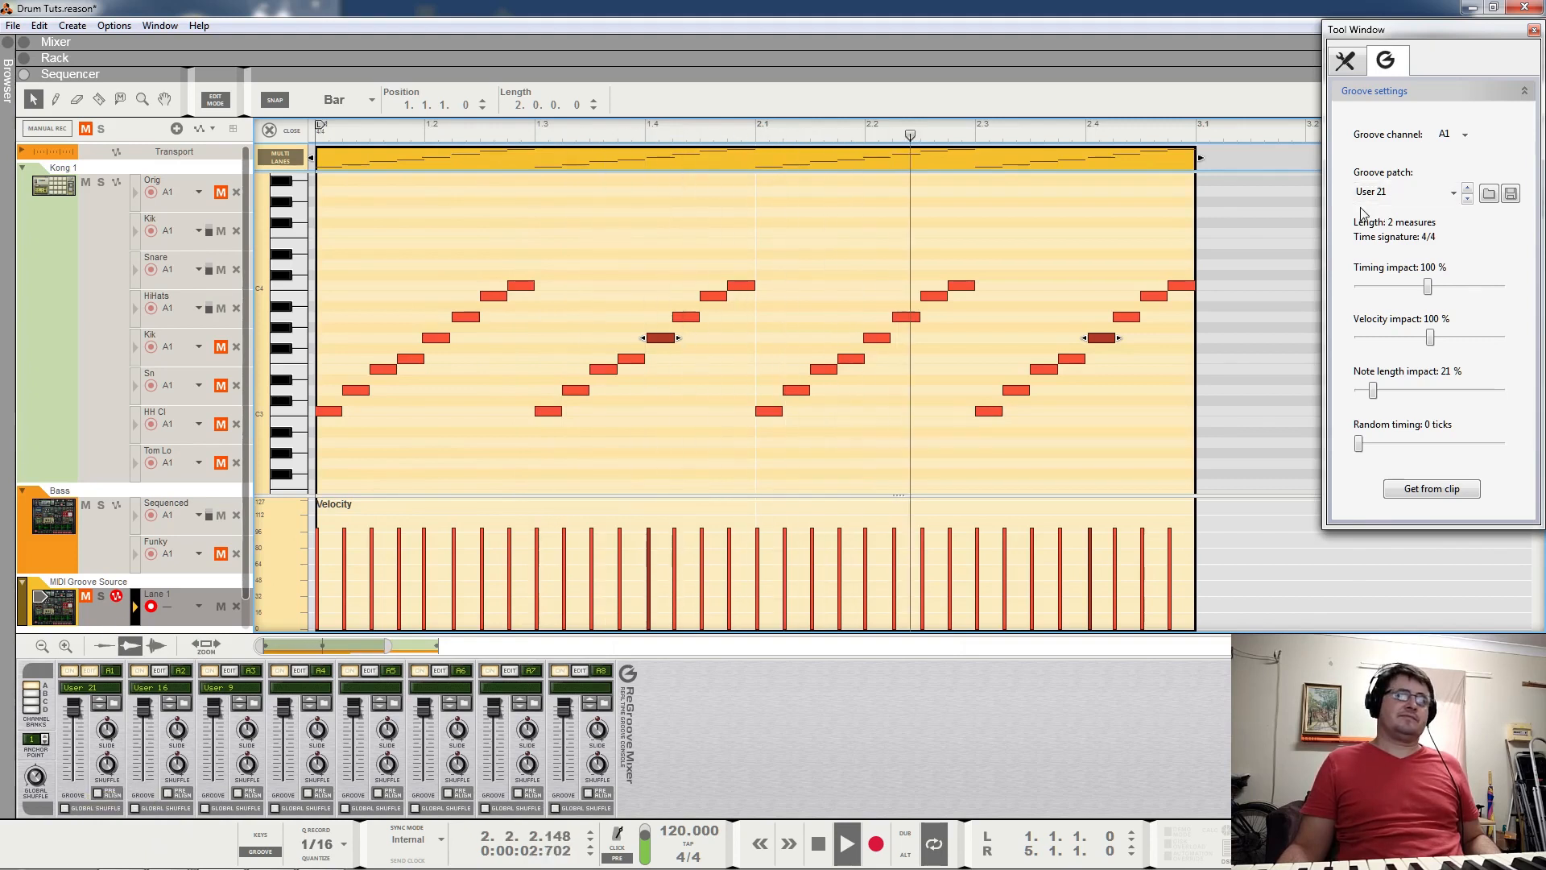
drag(1430, 292, 1357, 290)
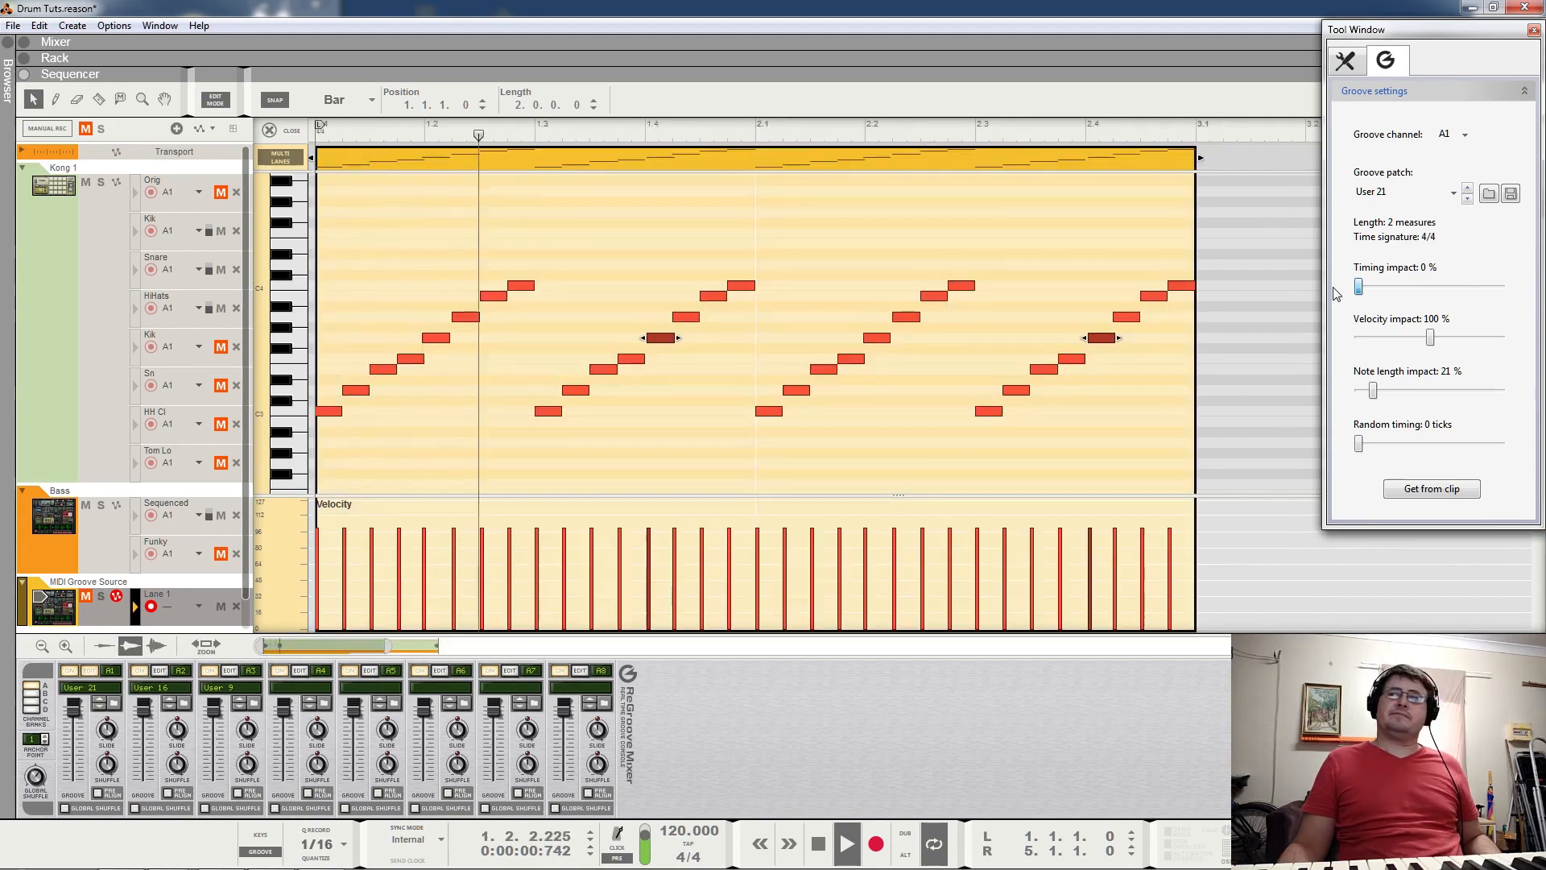
drag(1358, 287, 1533, 292)
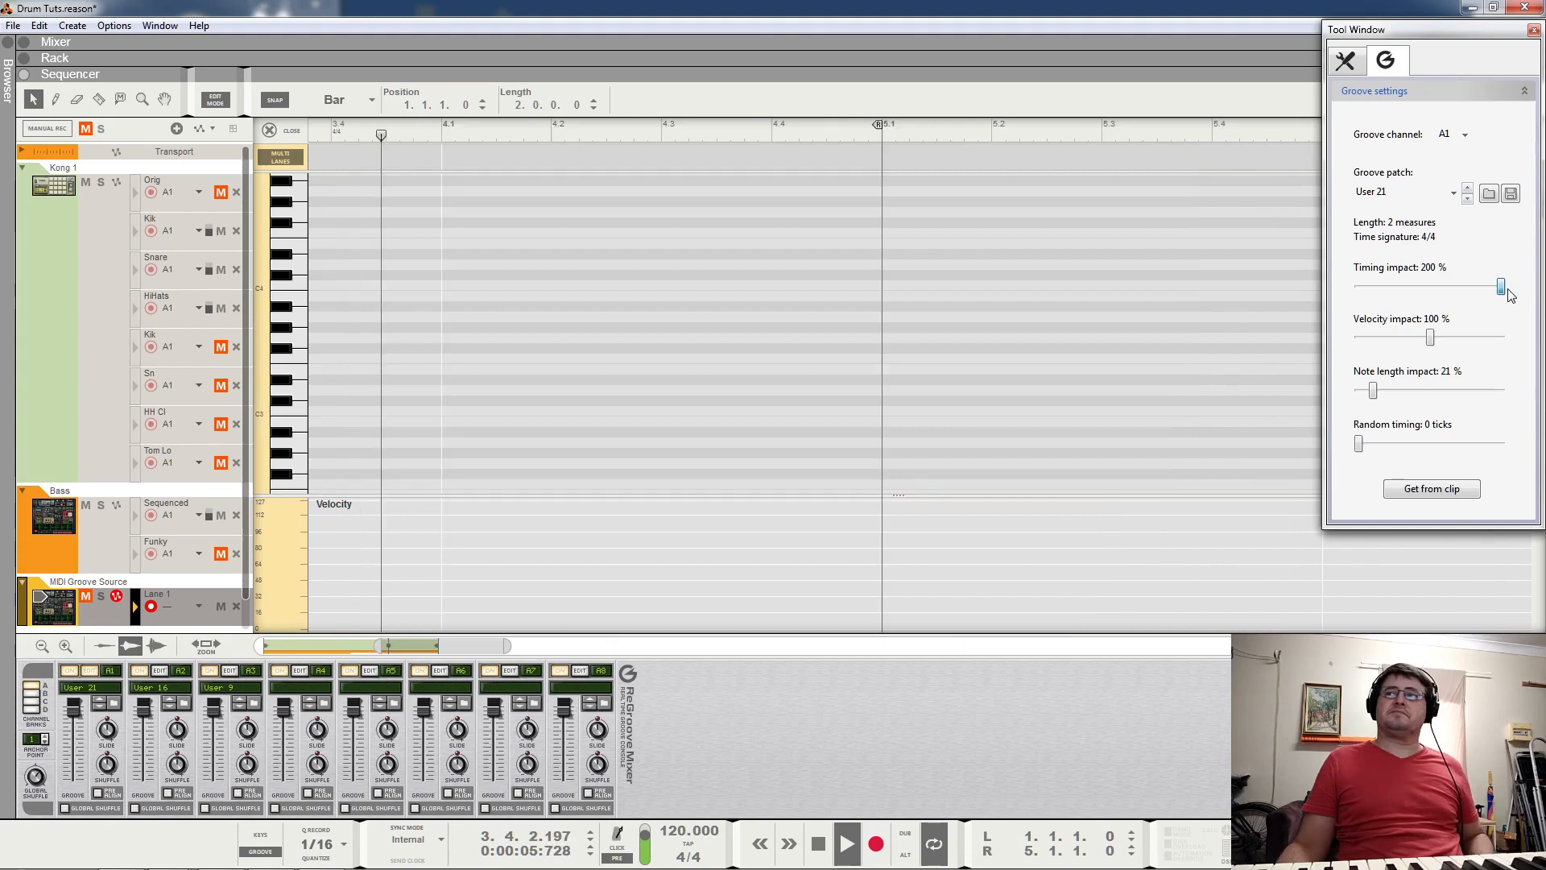
drag(1508, 289, 1434, 298)
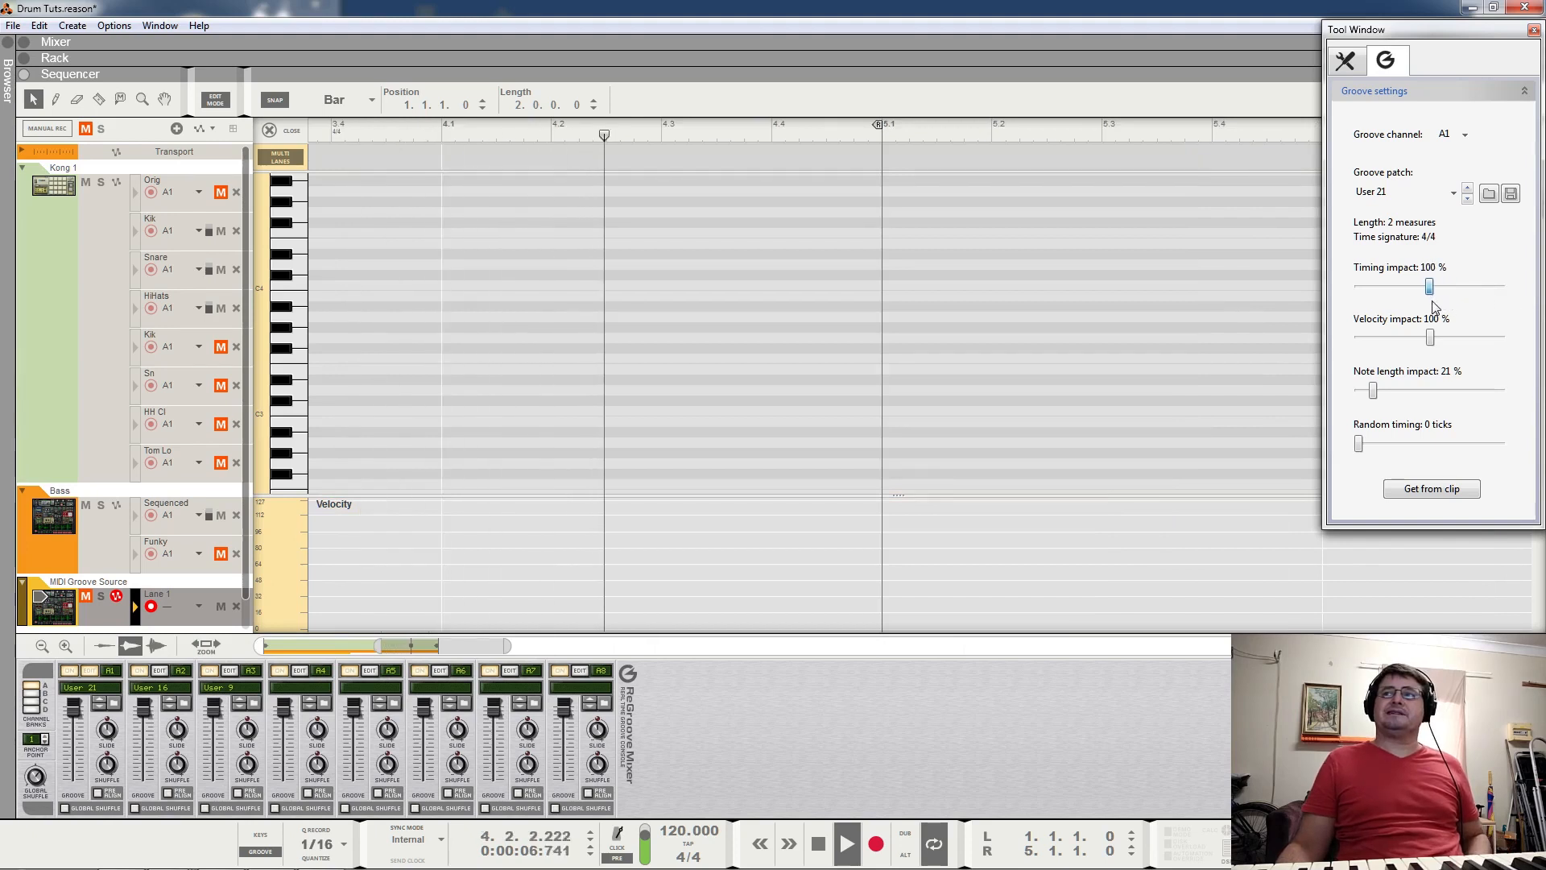
key(space)
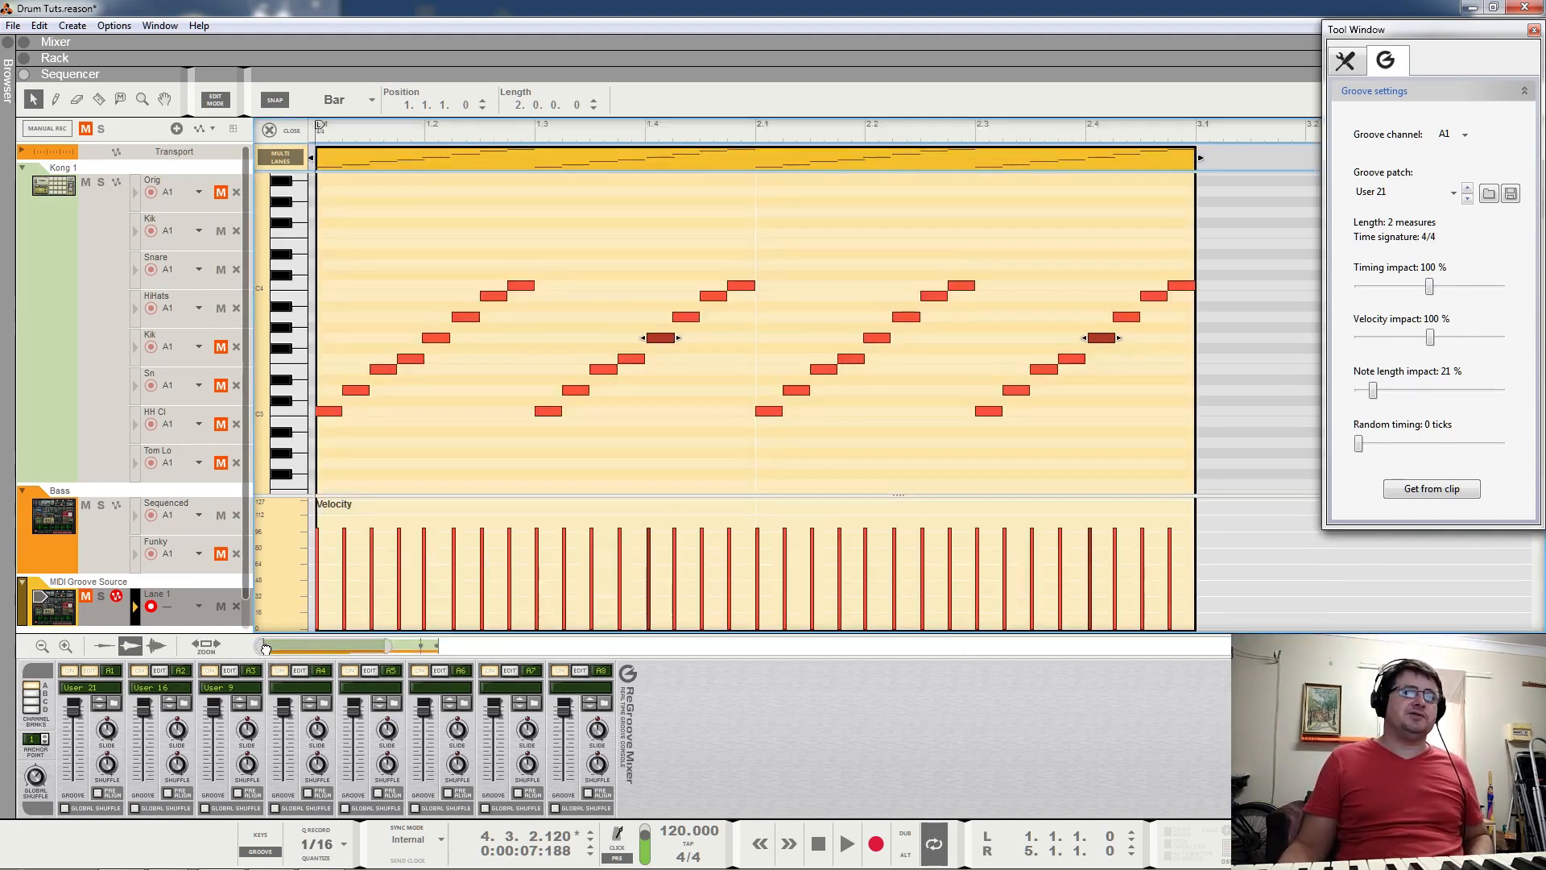
Move all four C4 notes in the groove source clip 23 ticks earlier.
click(518, 286)
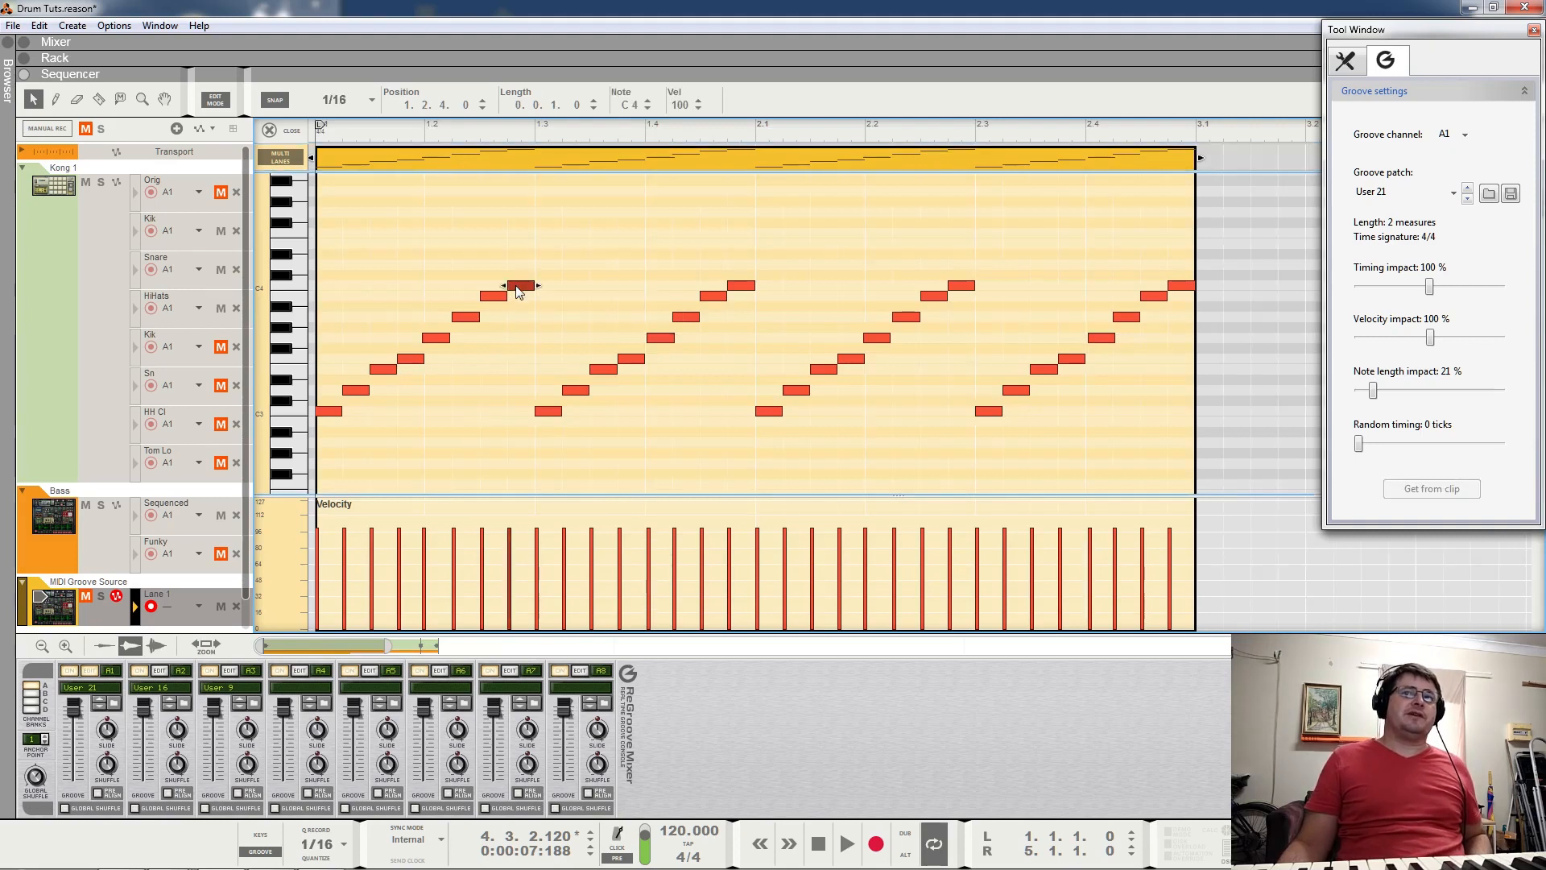
shift+click(741, 287)
shift+click(960, 286)
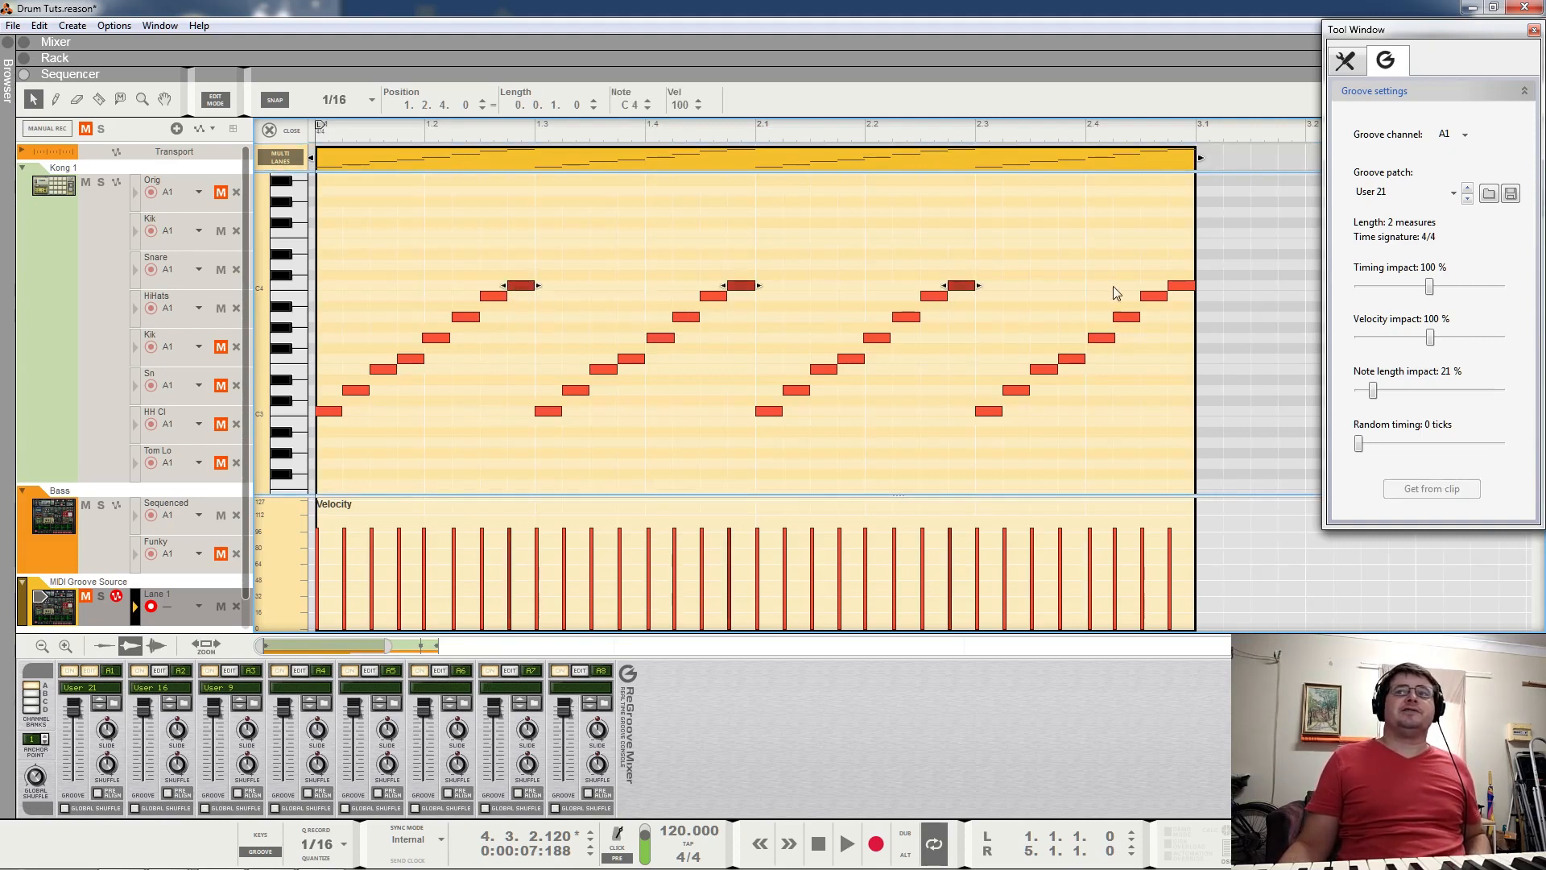
shift+click(1186, 287)
drag(466, 109, 461, 127)
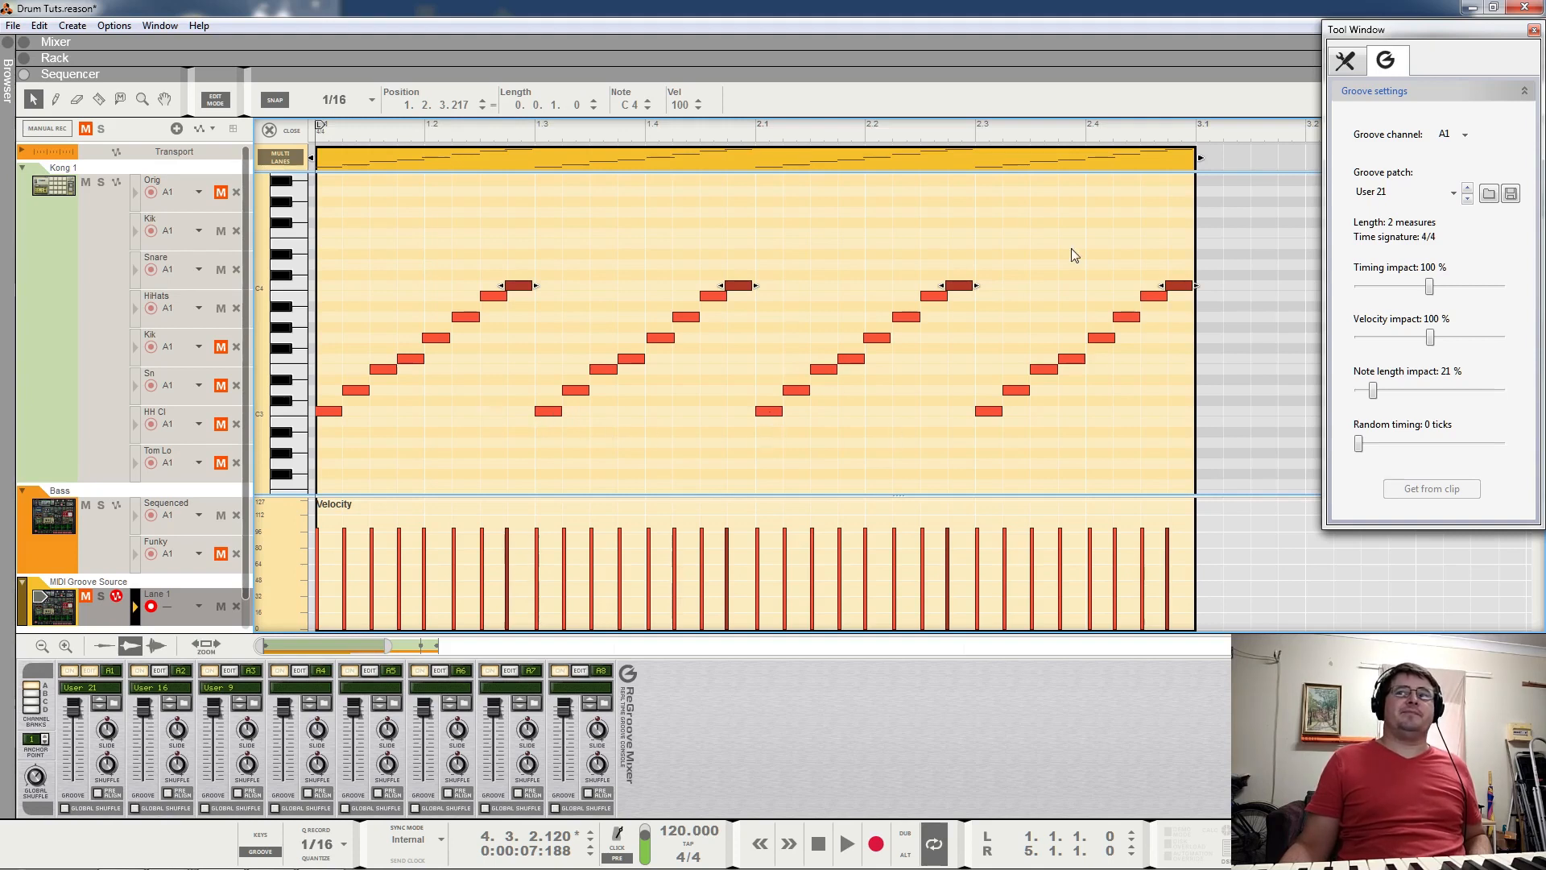
Shift the D3 notes on the second sixteenth of bars 1 and 2 slightly later.
click(354, 393)
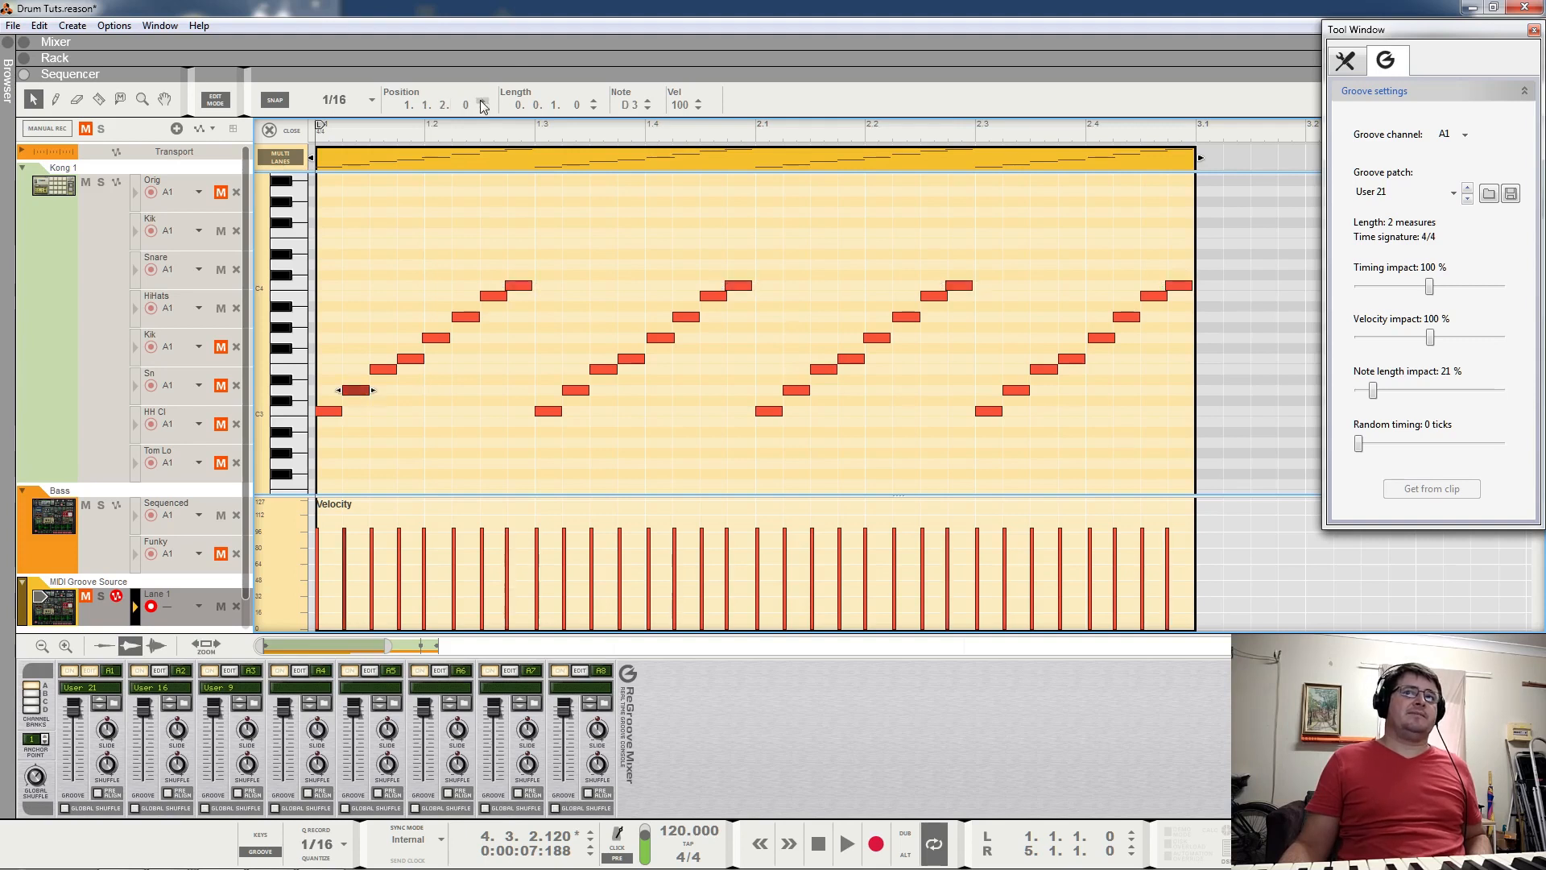
drag(466, 107, 476, 94)
click(802, 393)
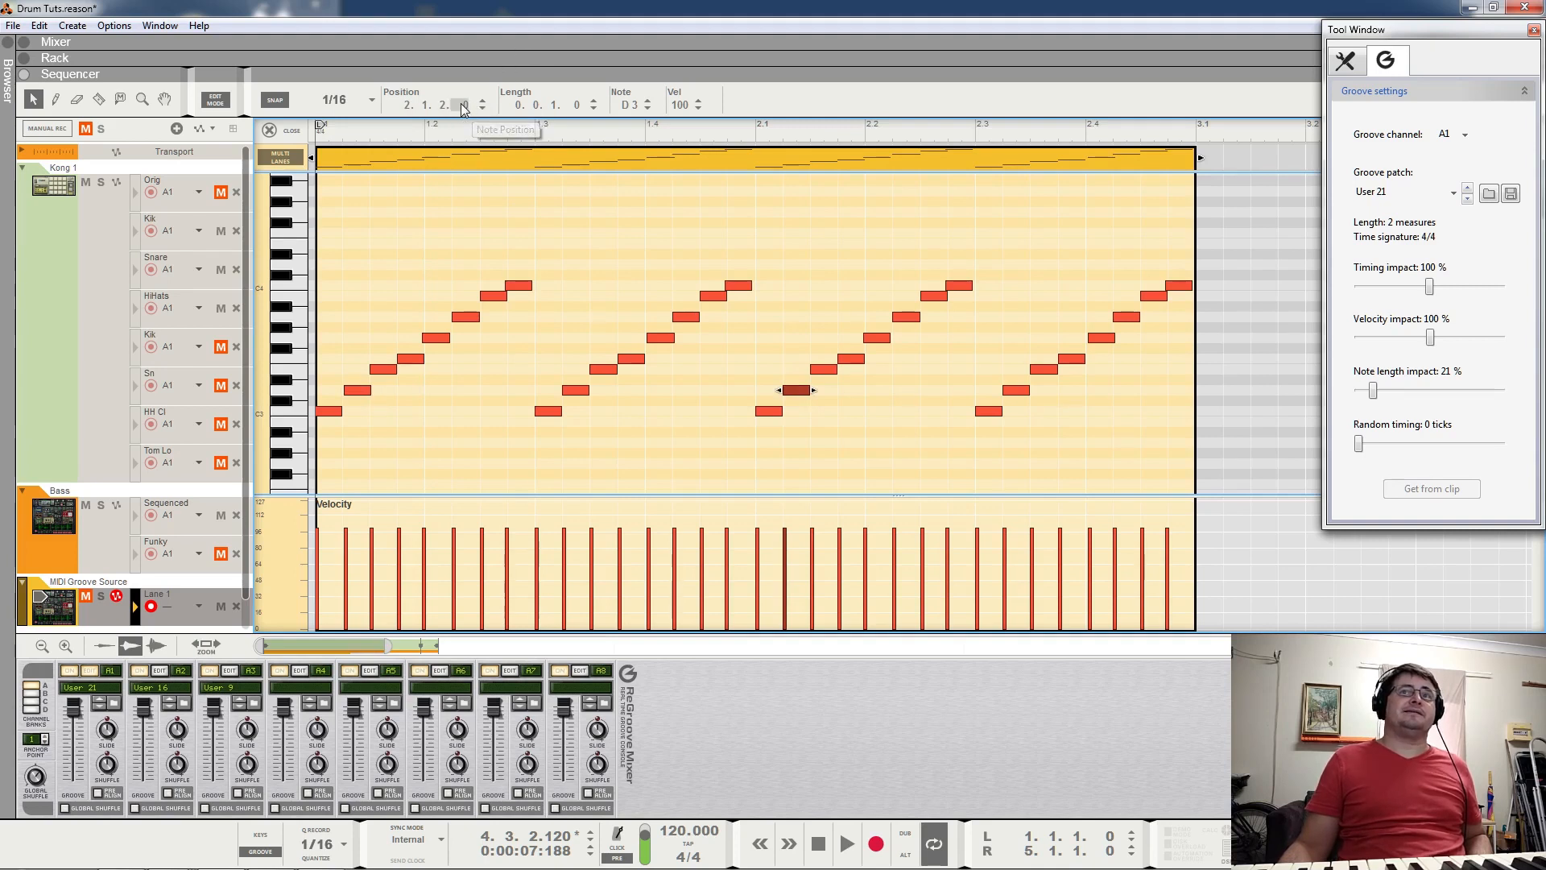
drag(461, 110, 472, 97)
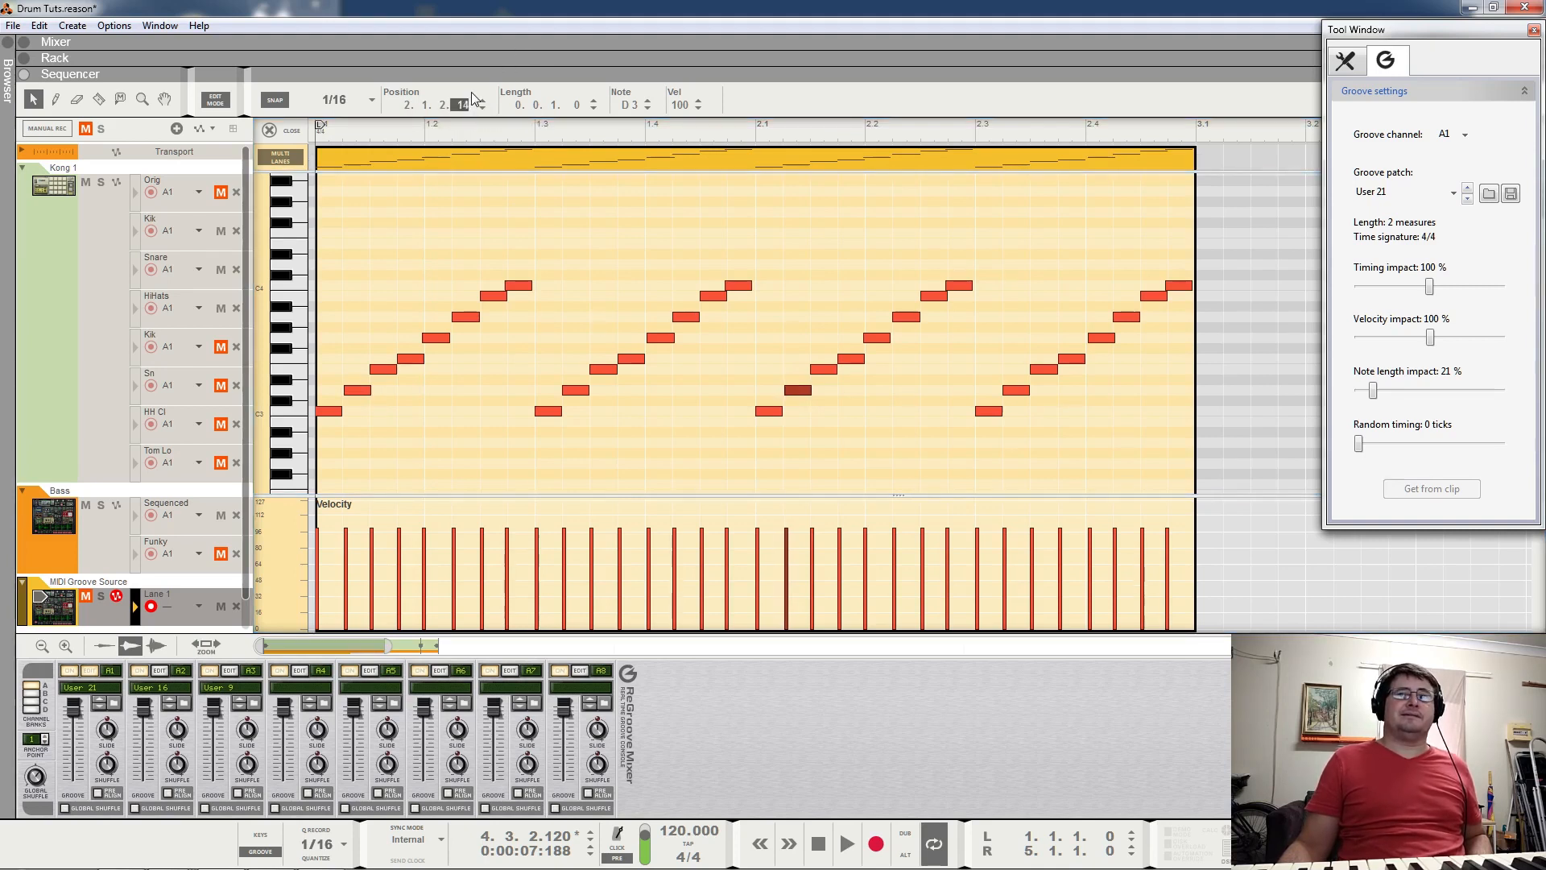
Capture the edited clip's groove into channel A1, set note length impact to 20%, and start playback.
click(996, 156)
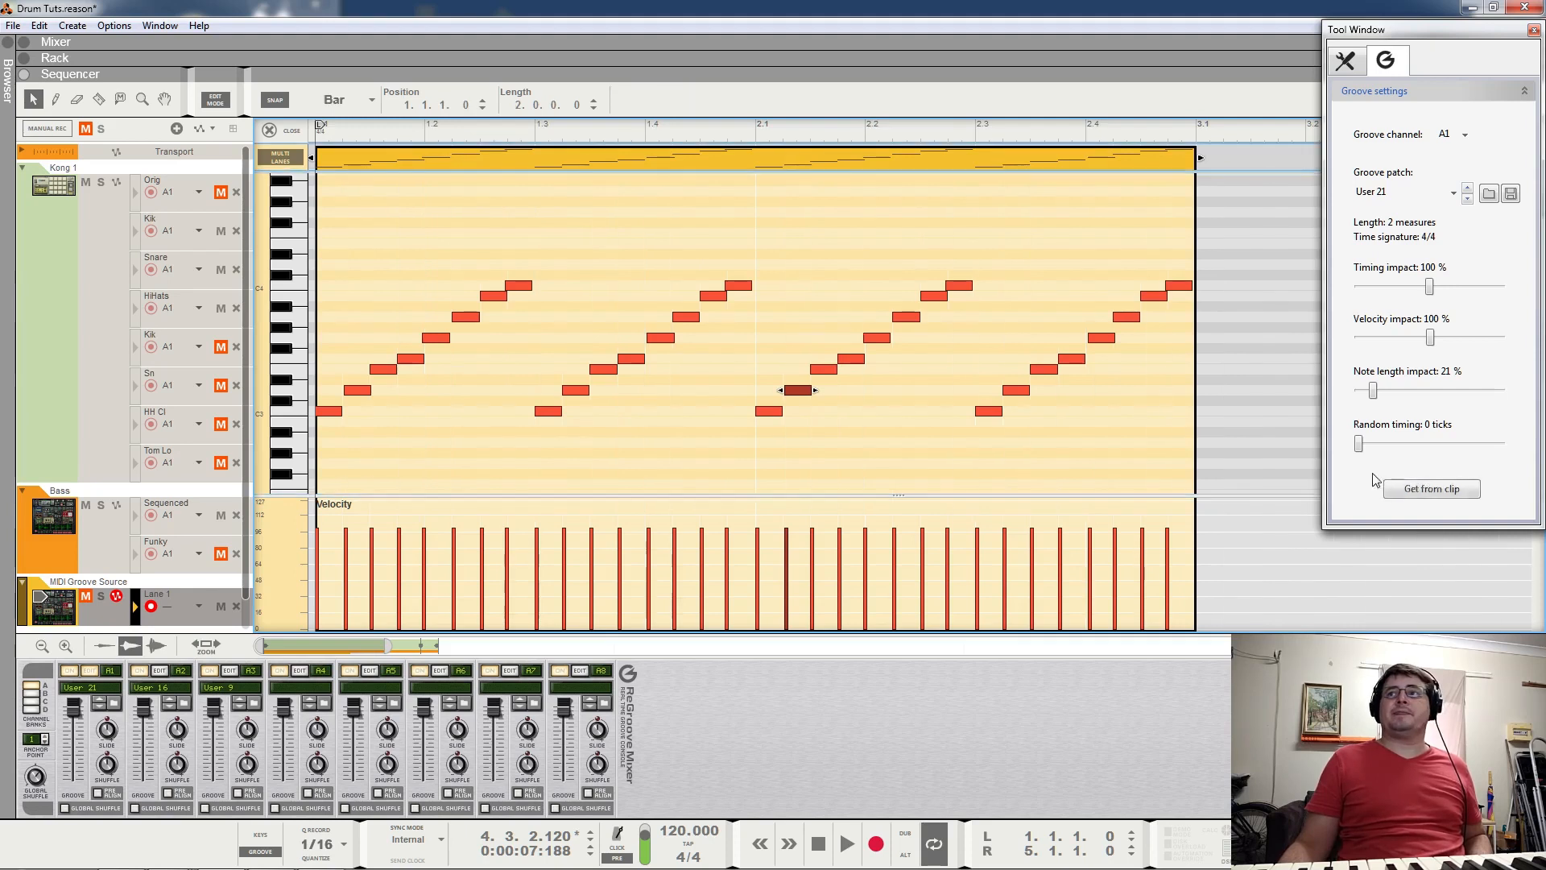
click(1394, 488)
drag(1359, 392, 1375, 398)
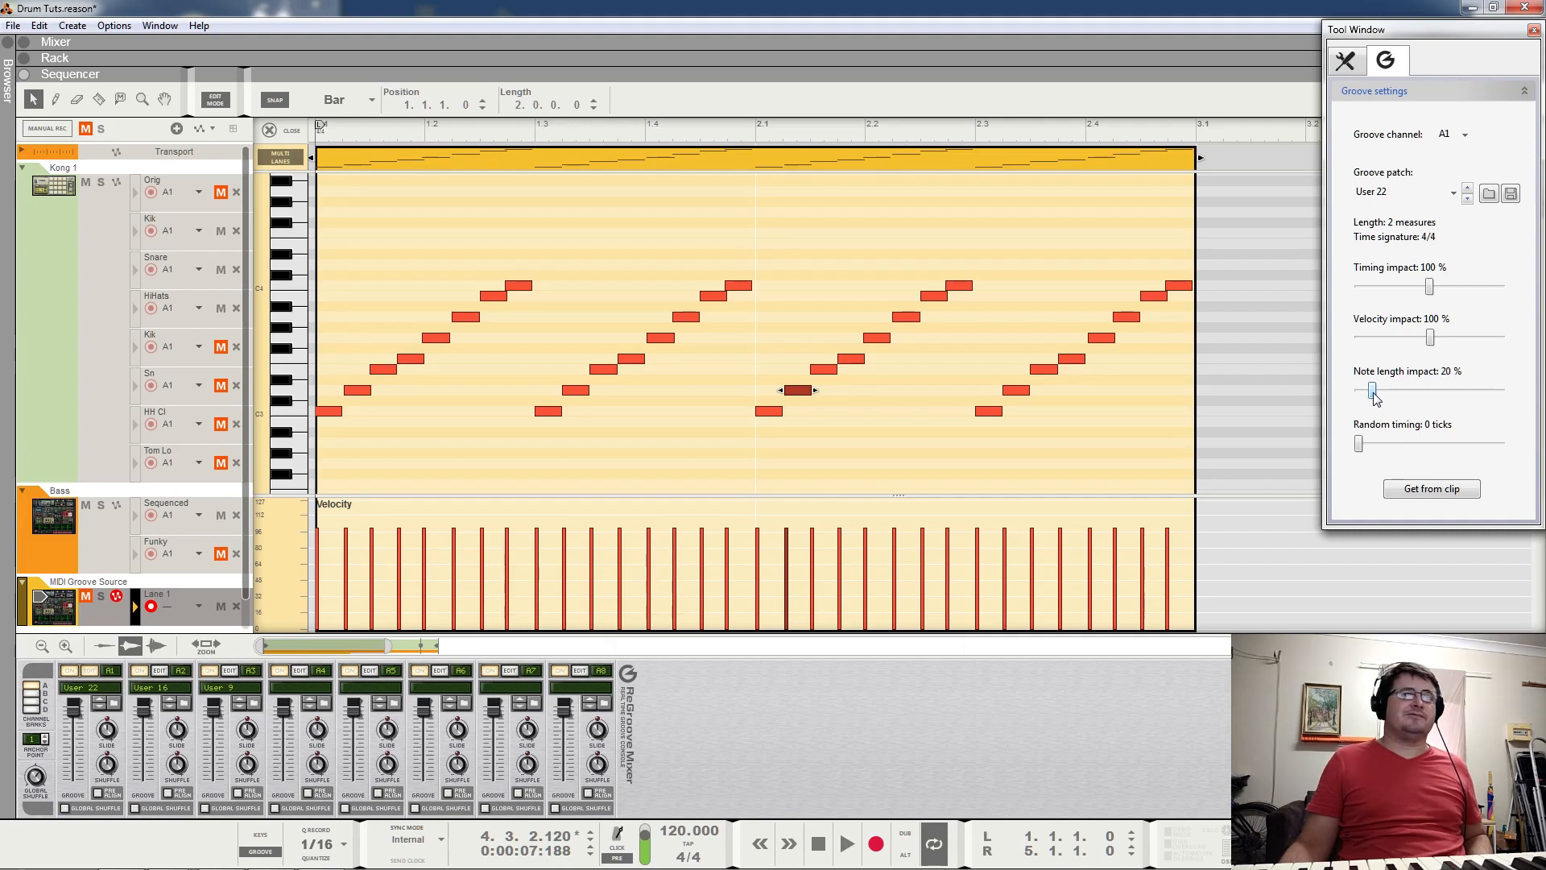
key(space)
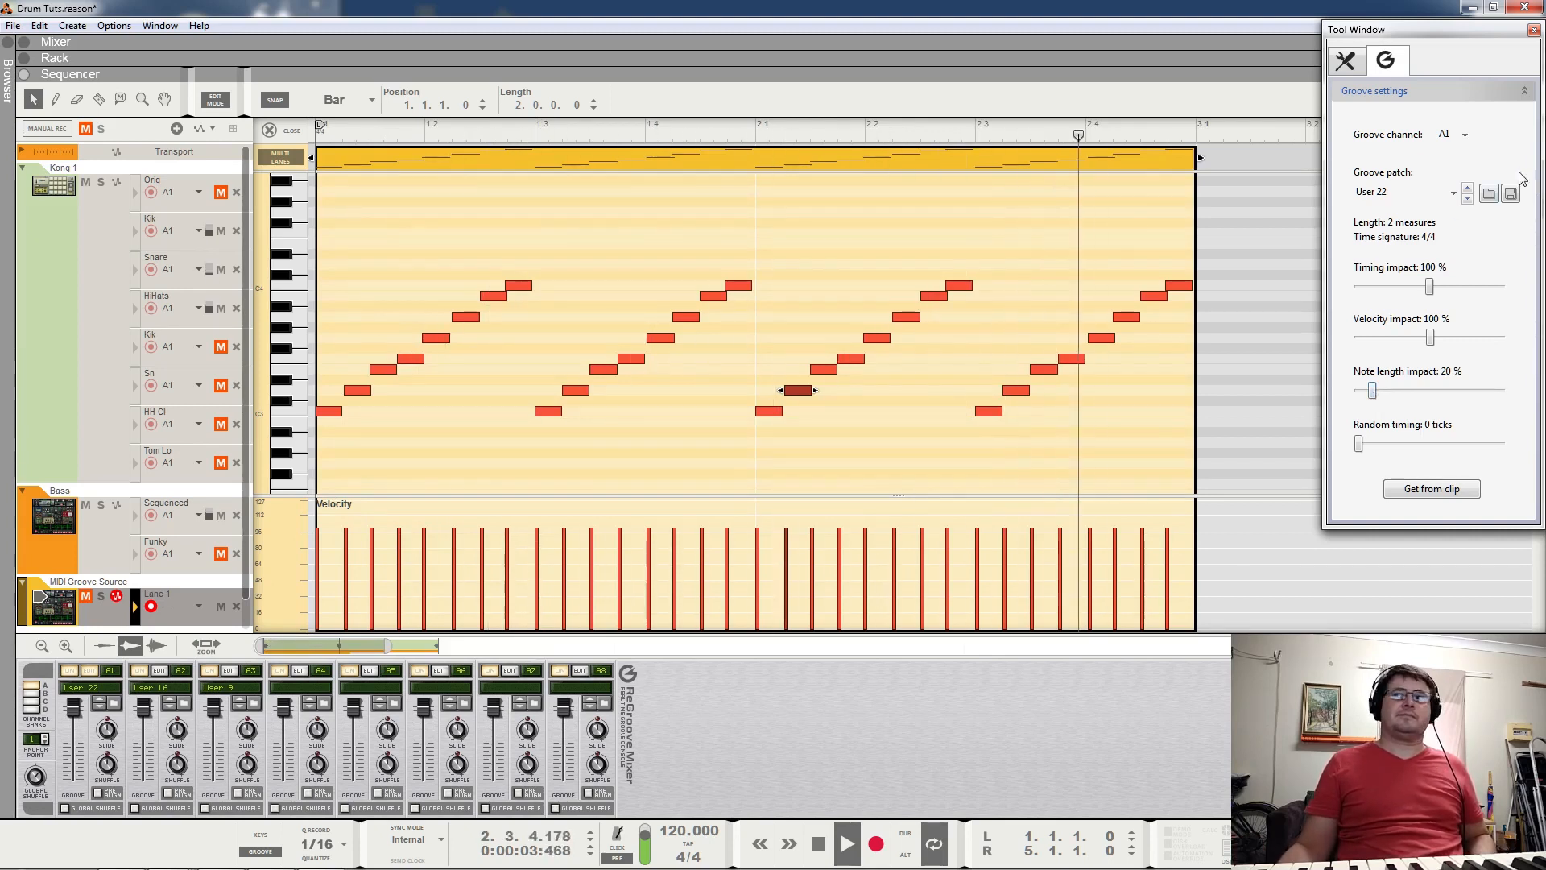
Audition channel A1's timing impact at 200% and 150%, return it to 100% and stop playback.
drag(1430, 286, 1510, 306)
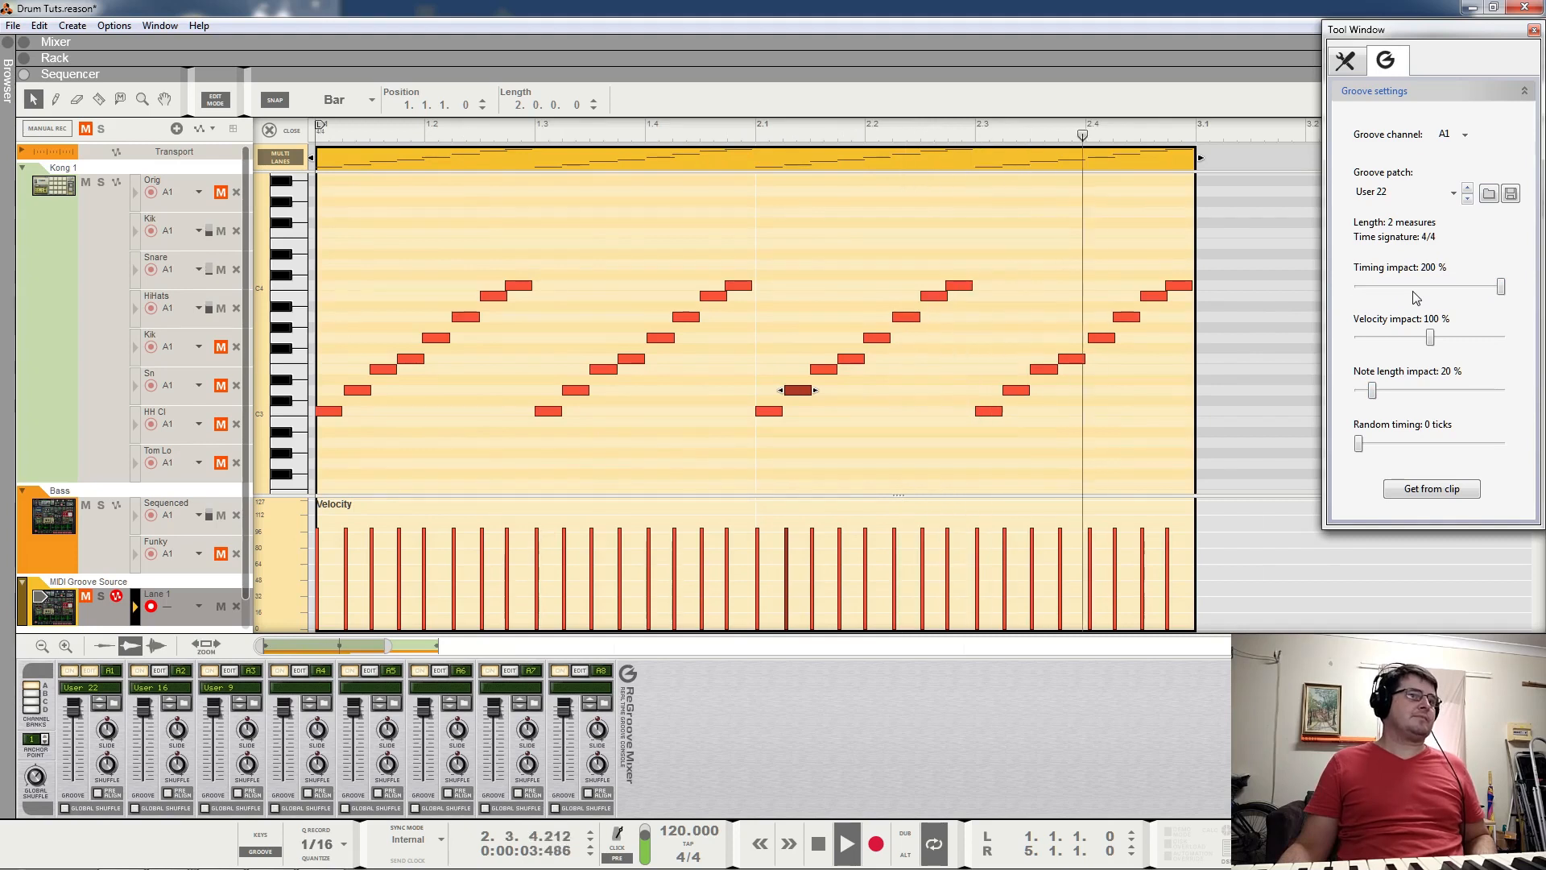
drag(1503, 289, 1468, 304)
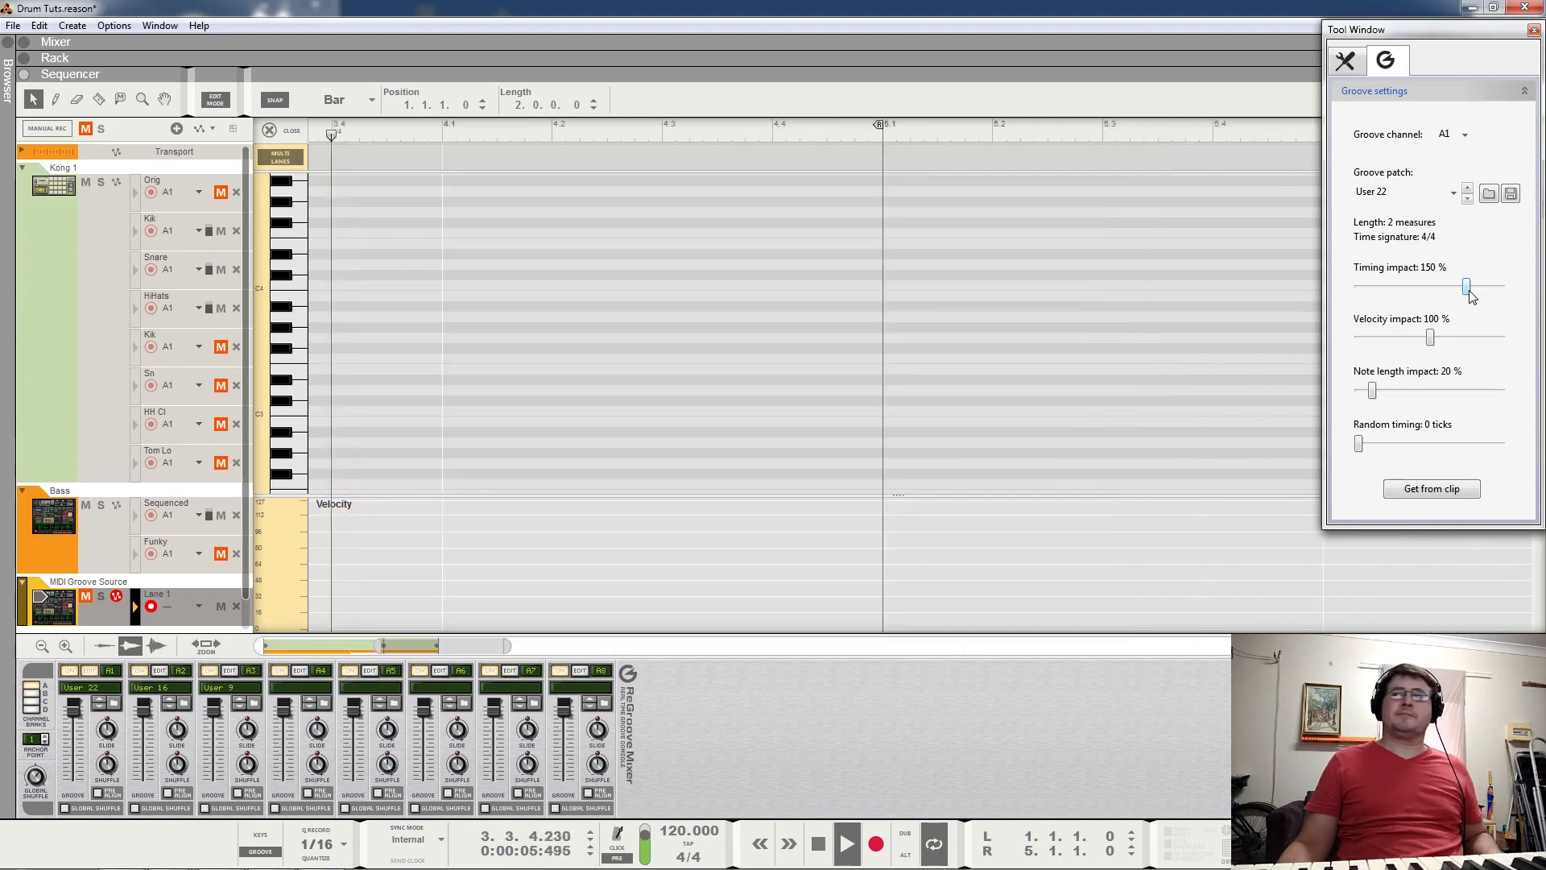
drag(1470, 298, 1435, 298)
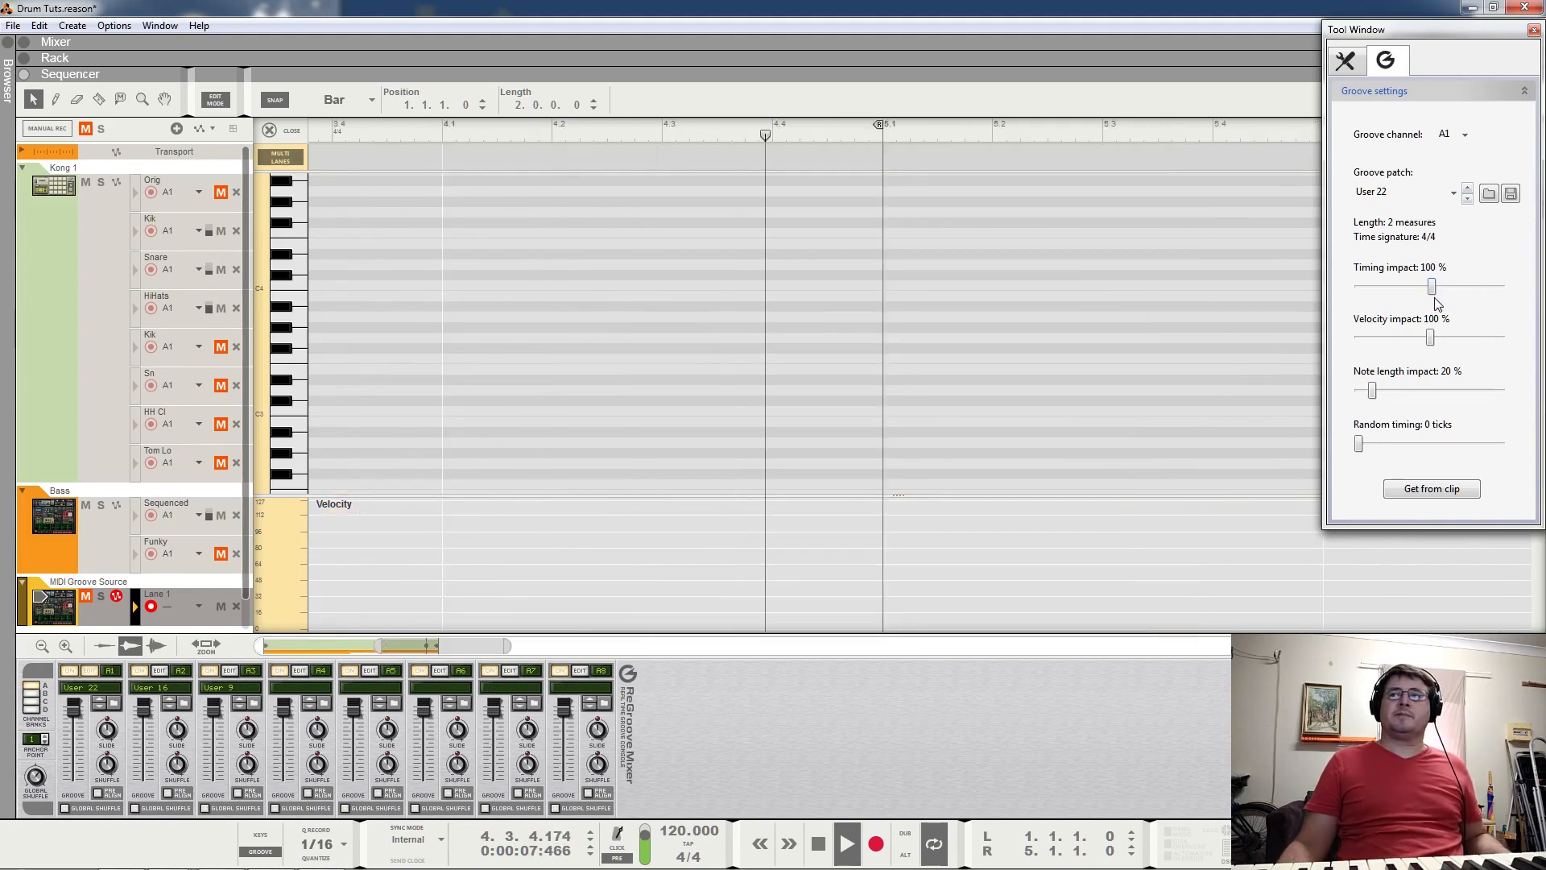
key(space)
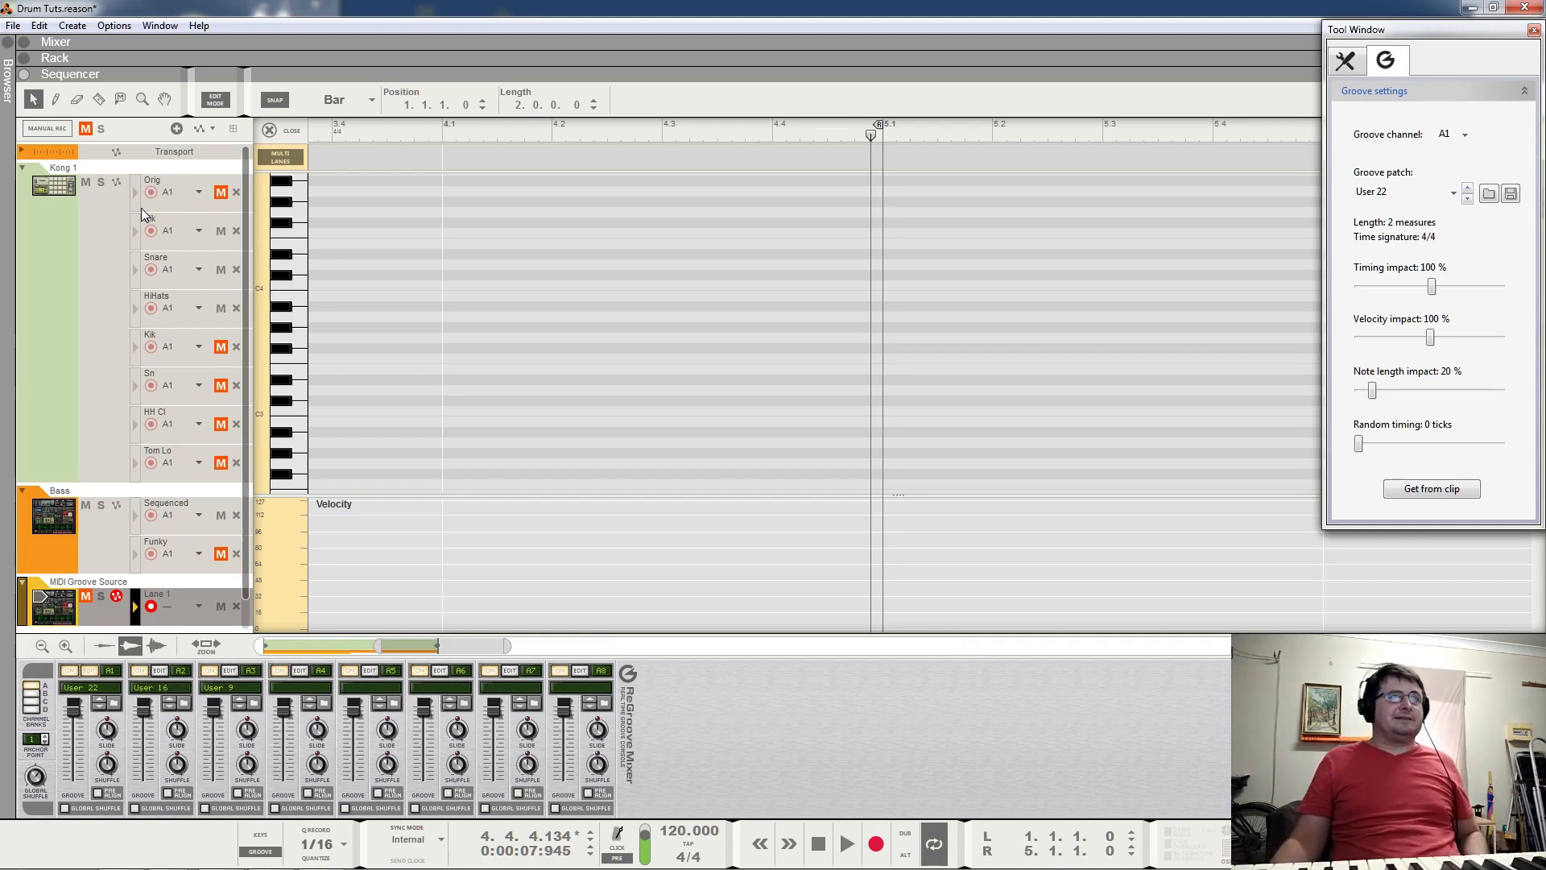
Mute the Sequenced bass lane, unmute the Funky lane and start playback.
scroll(131, 362, down, 2)
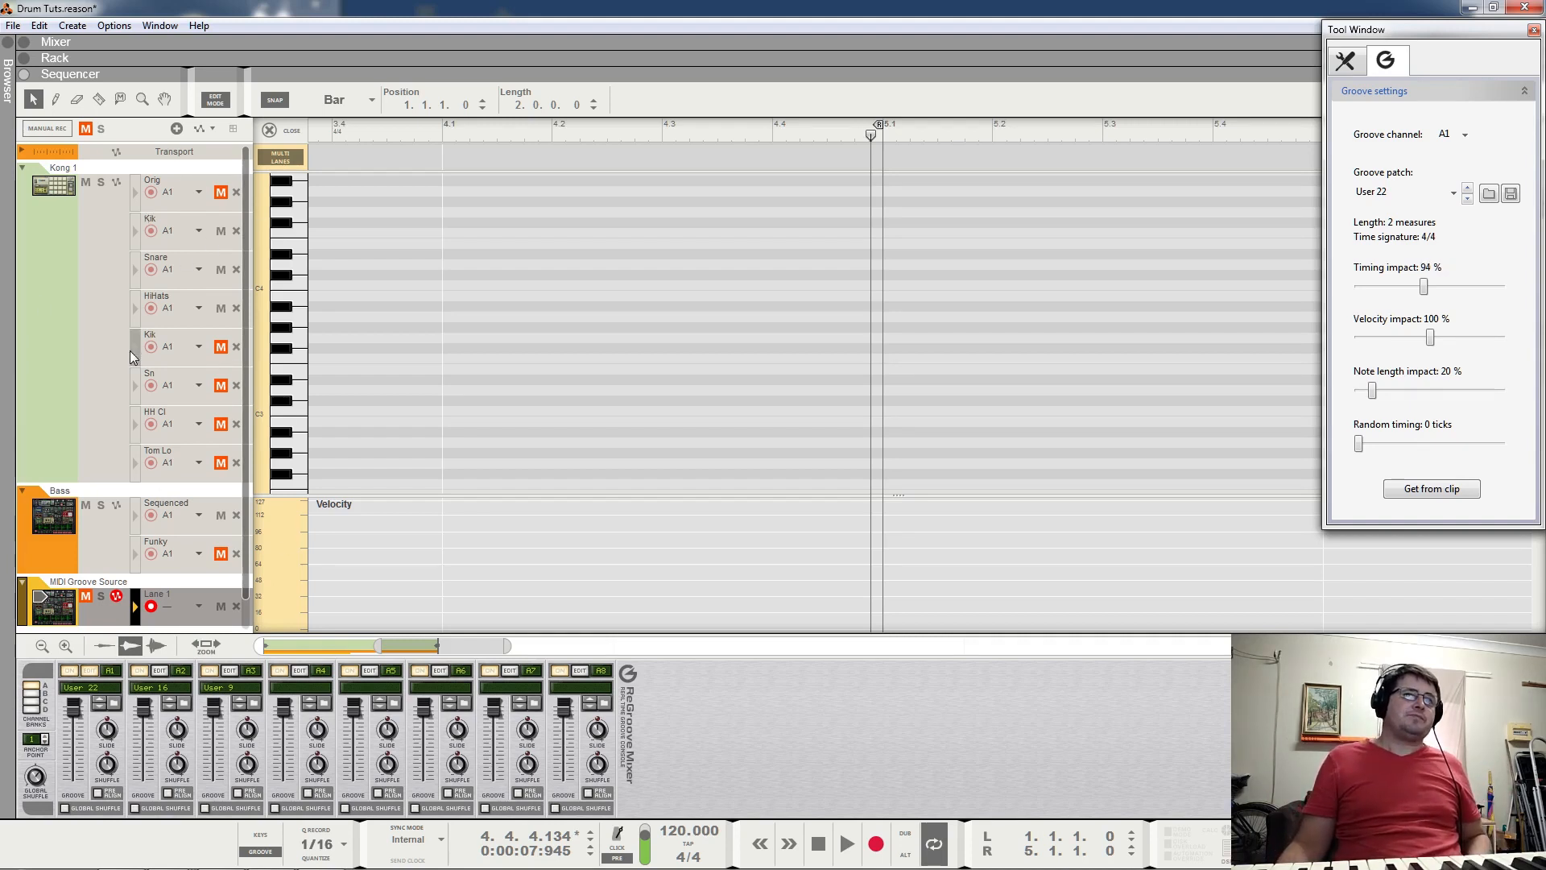
click(222, 516)
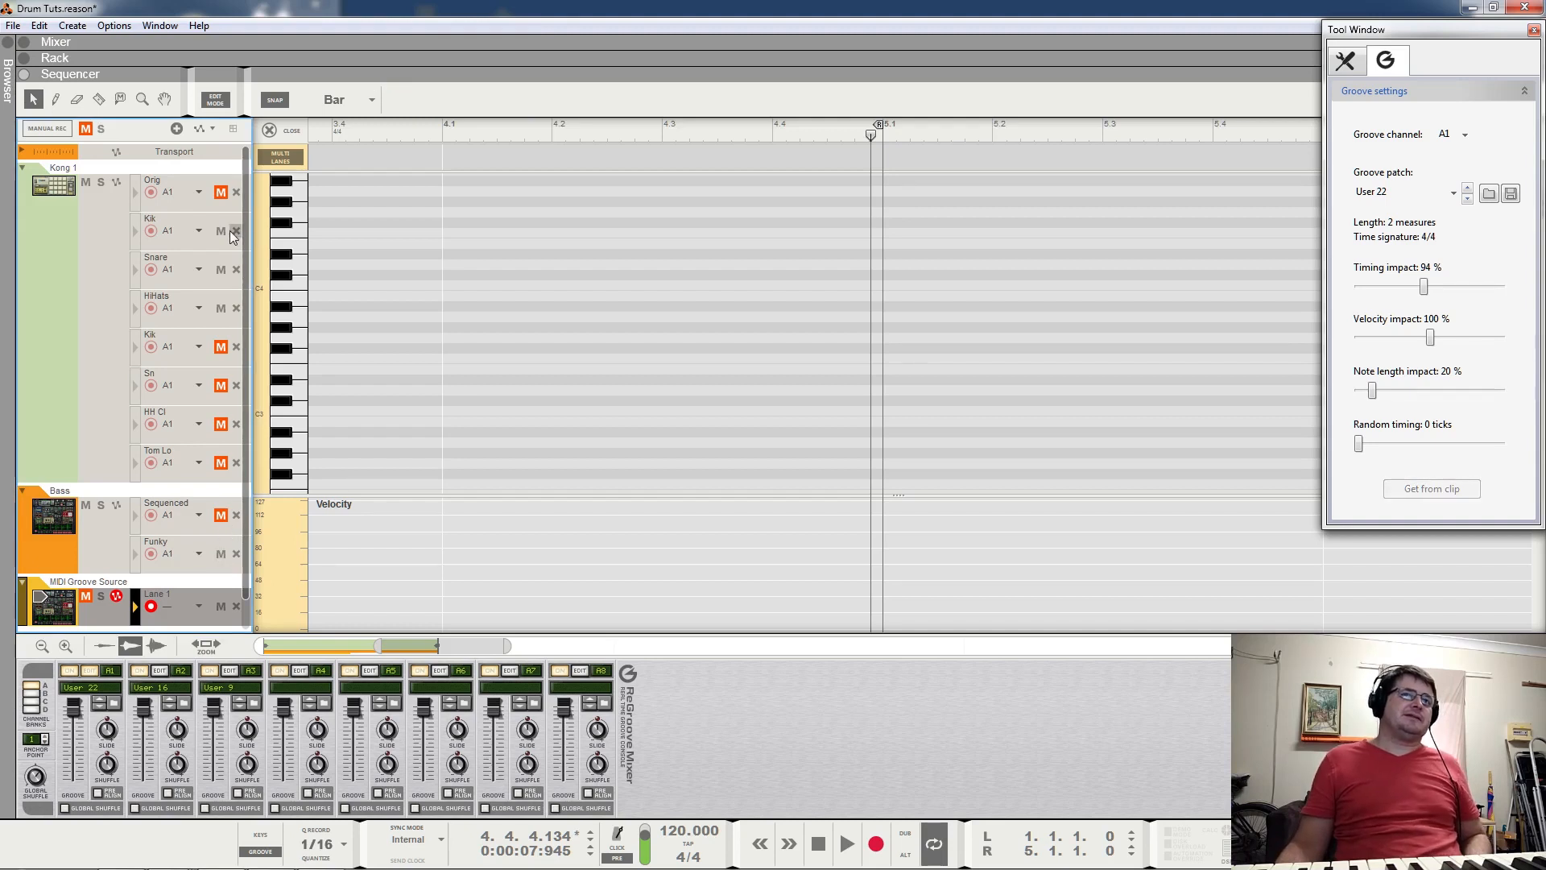
key(space)
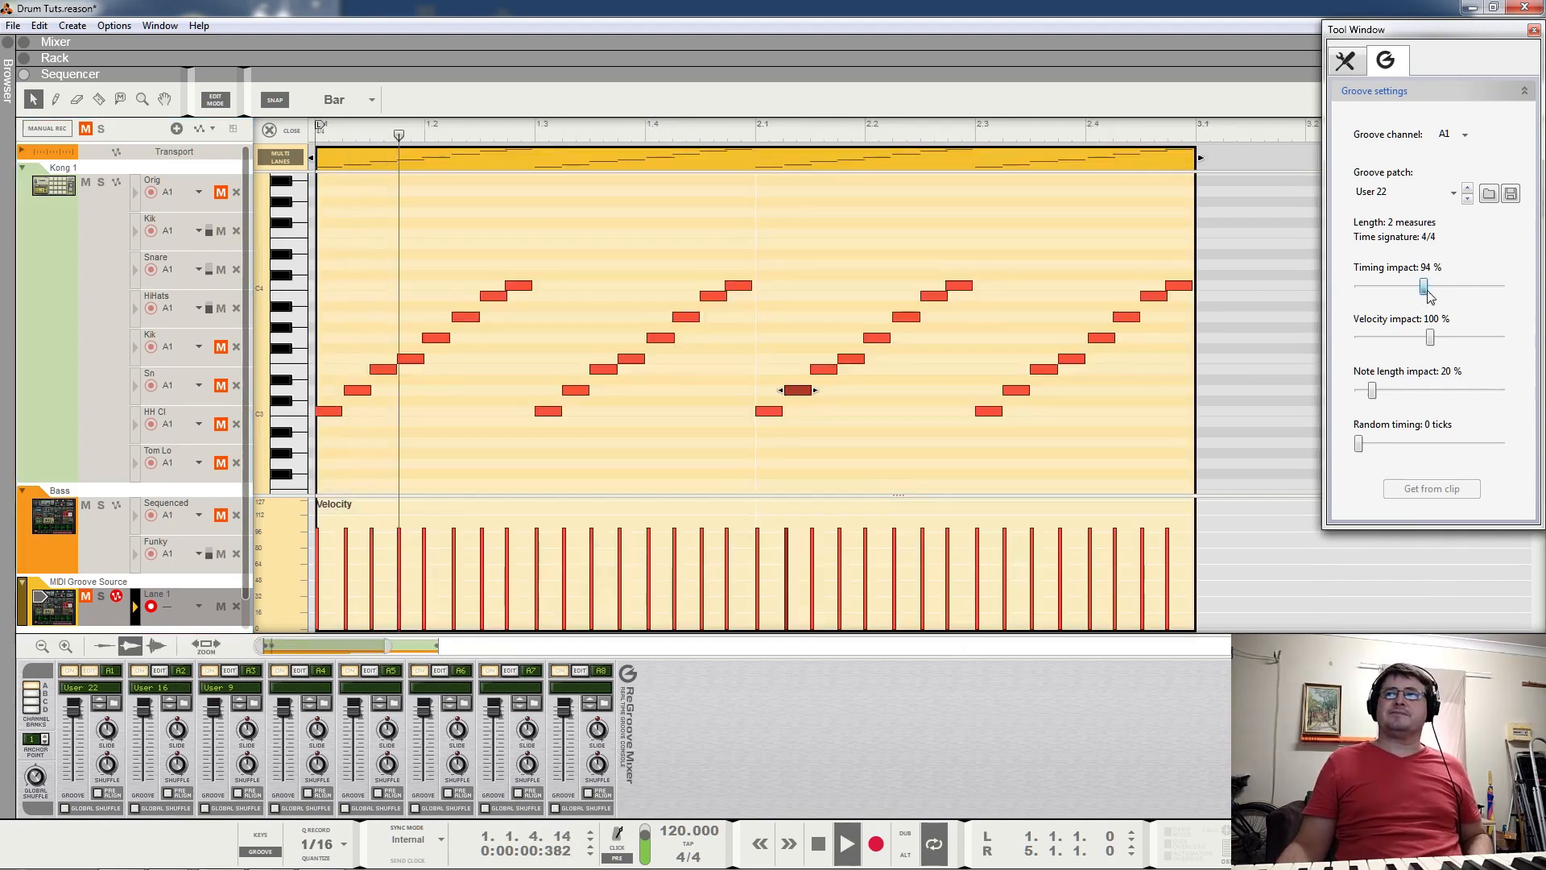
Audition the Funky bass with channel A1's timing impact at 0%, set it to 100%, and play the groove again.
drag(1424, 286, 1359, 287)
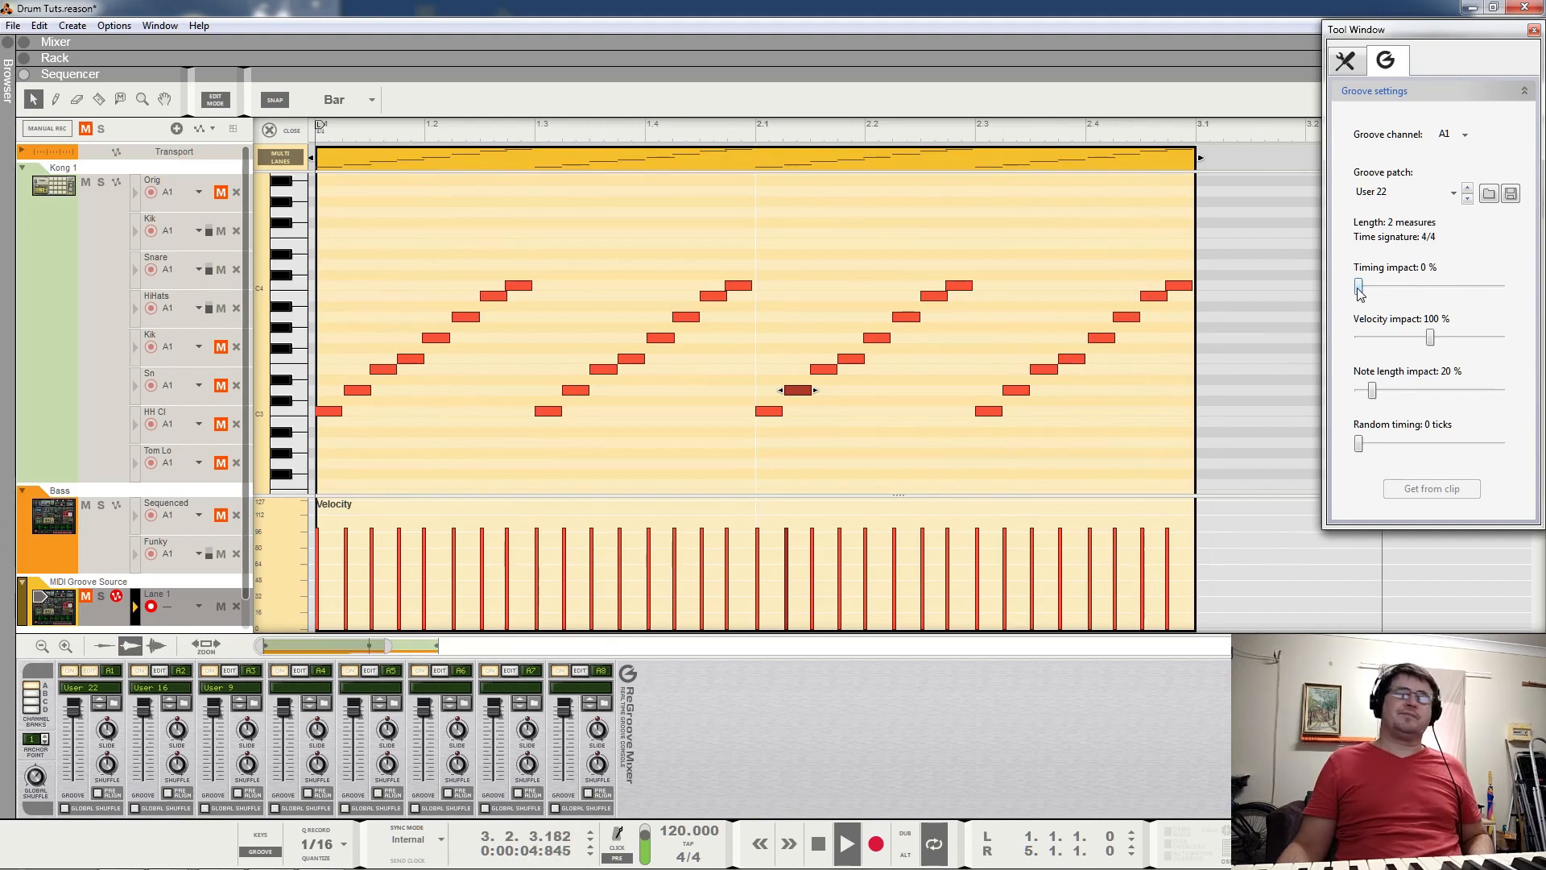
drag(1359, 288, 1432, 289)
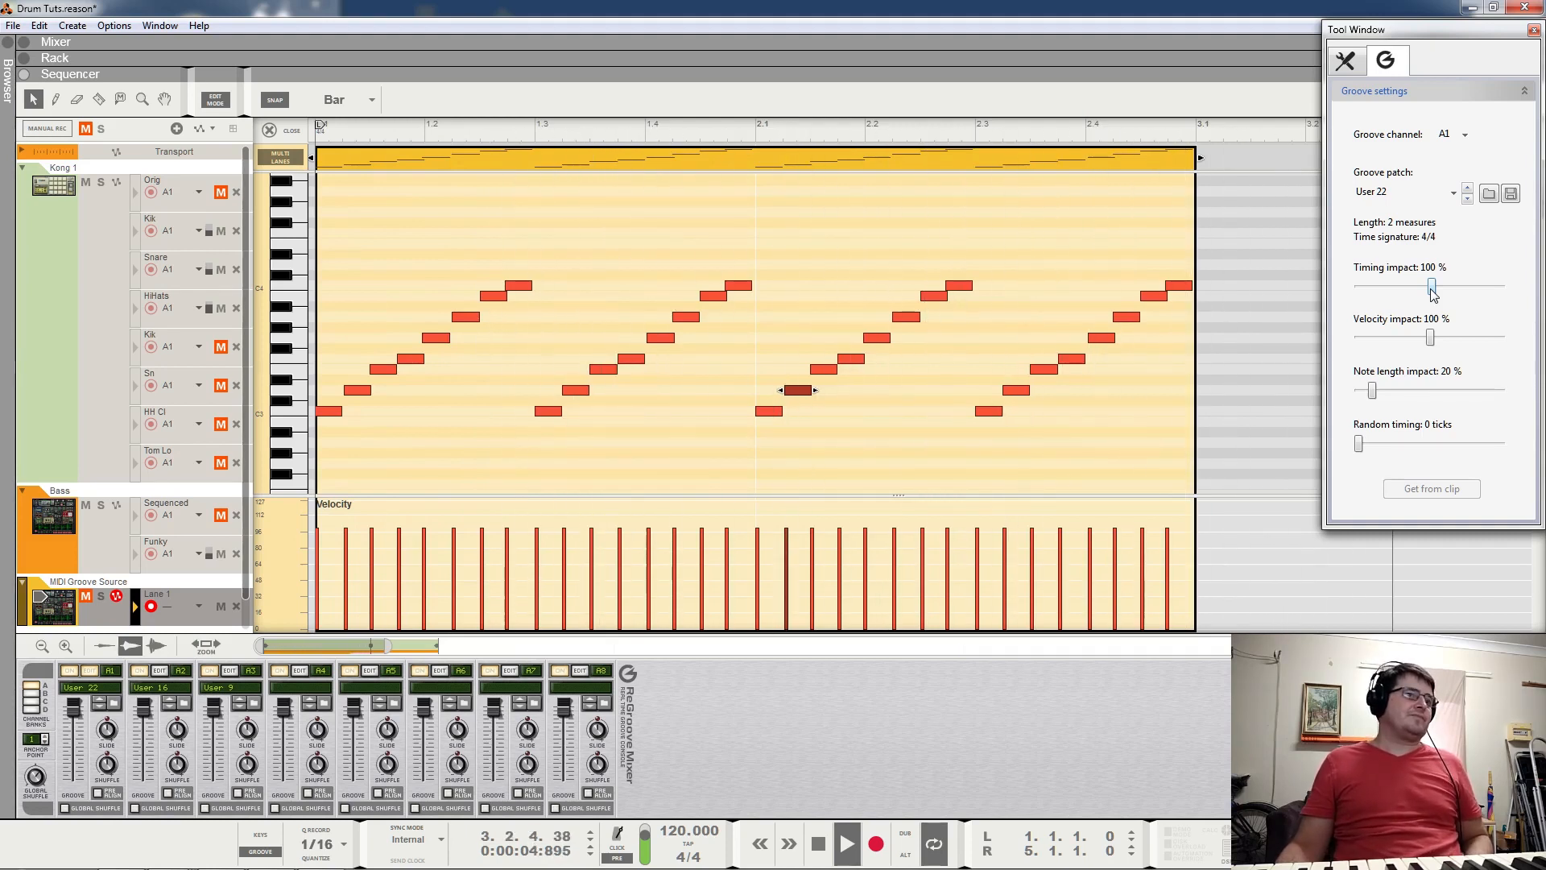
key(space)
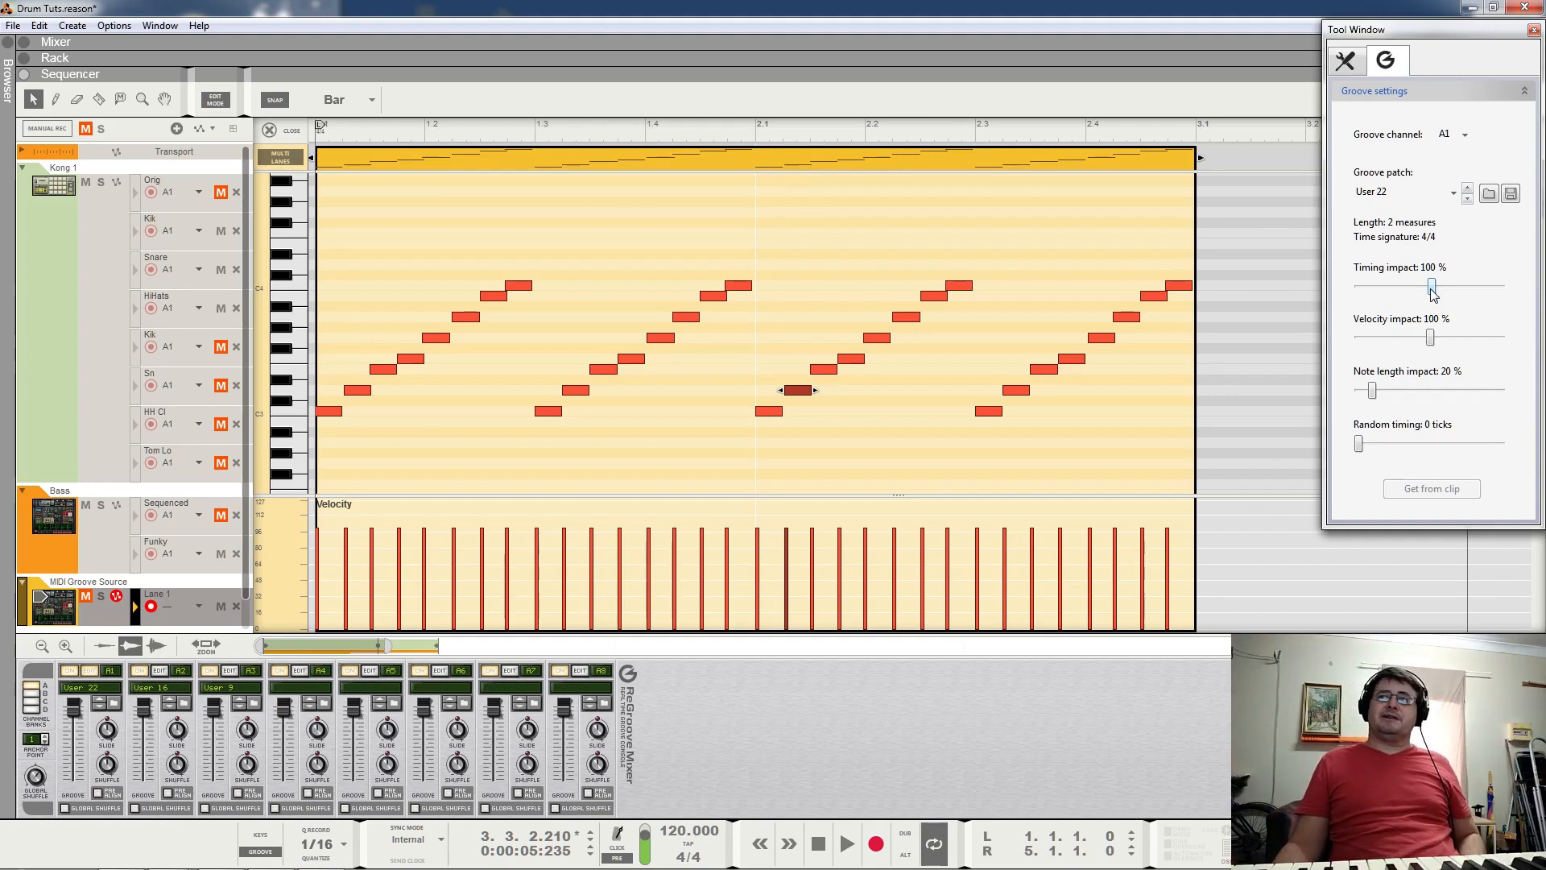
key(space)
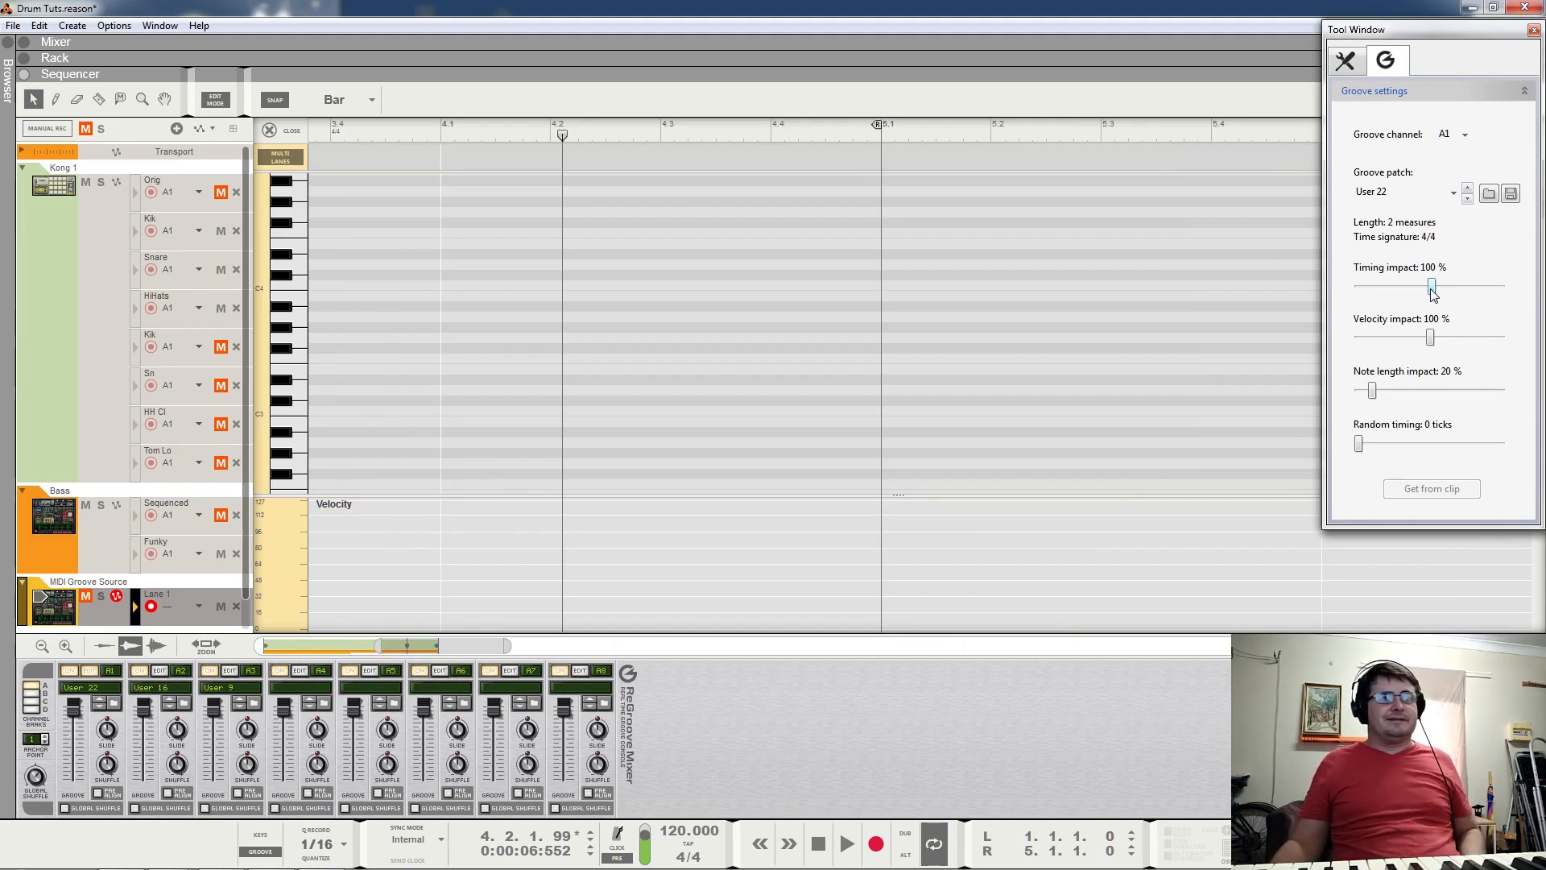
Close the clip, switch the drums from Kik, Snare and HiHats to the Orig lane, and compare 0% and 100% timing impact during playback.
click(268, 129)
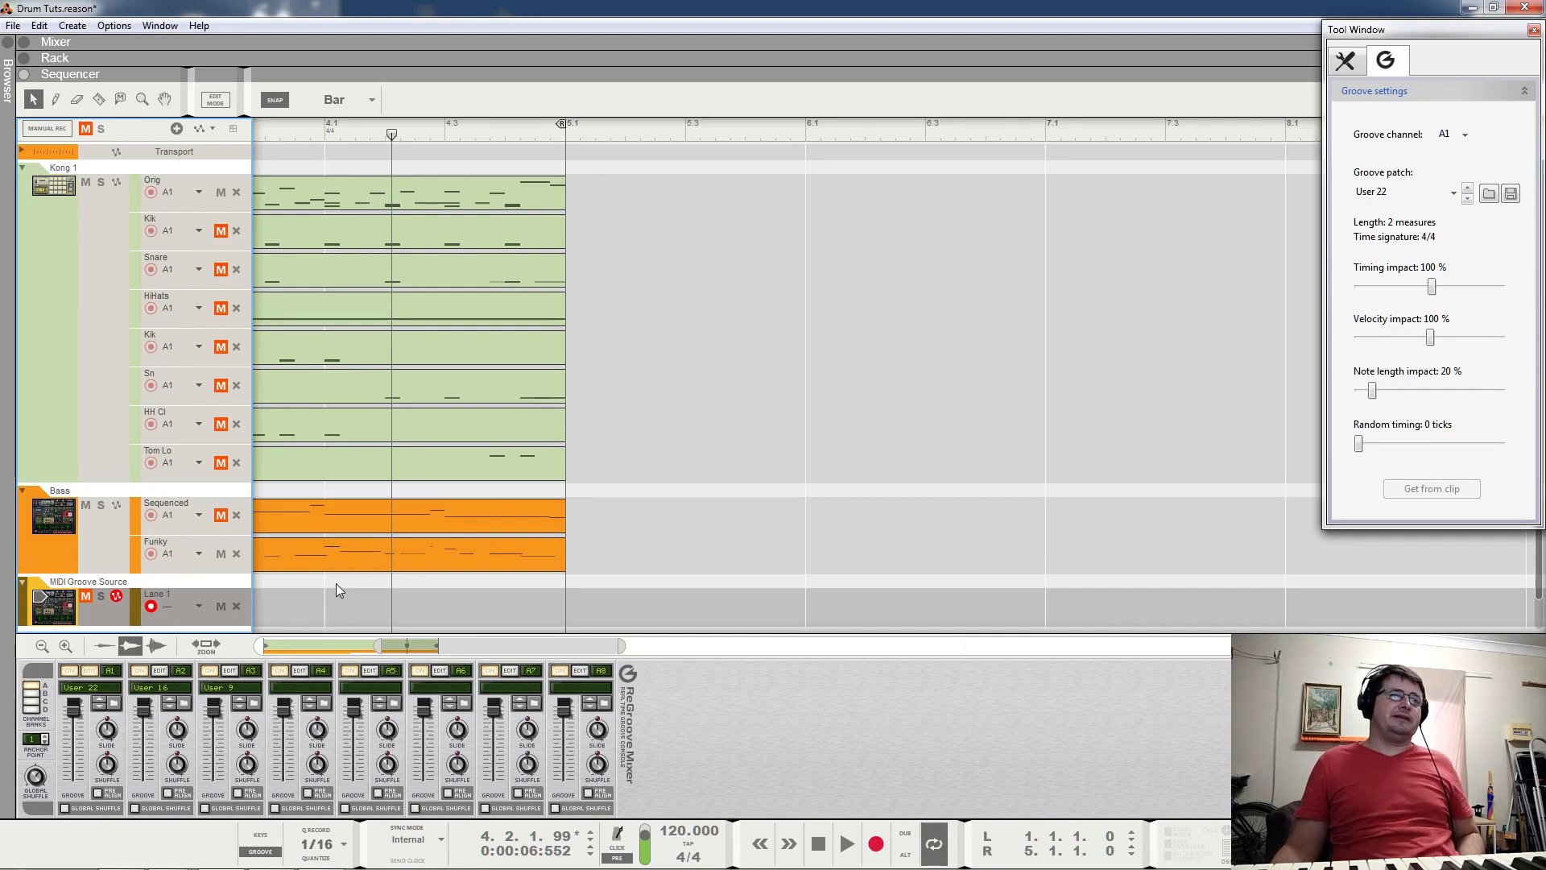
key(space)
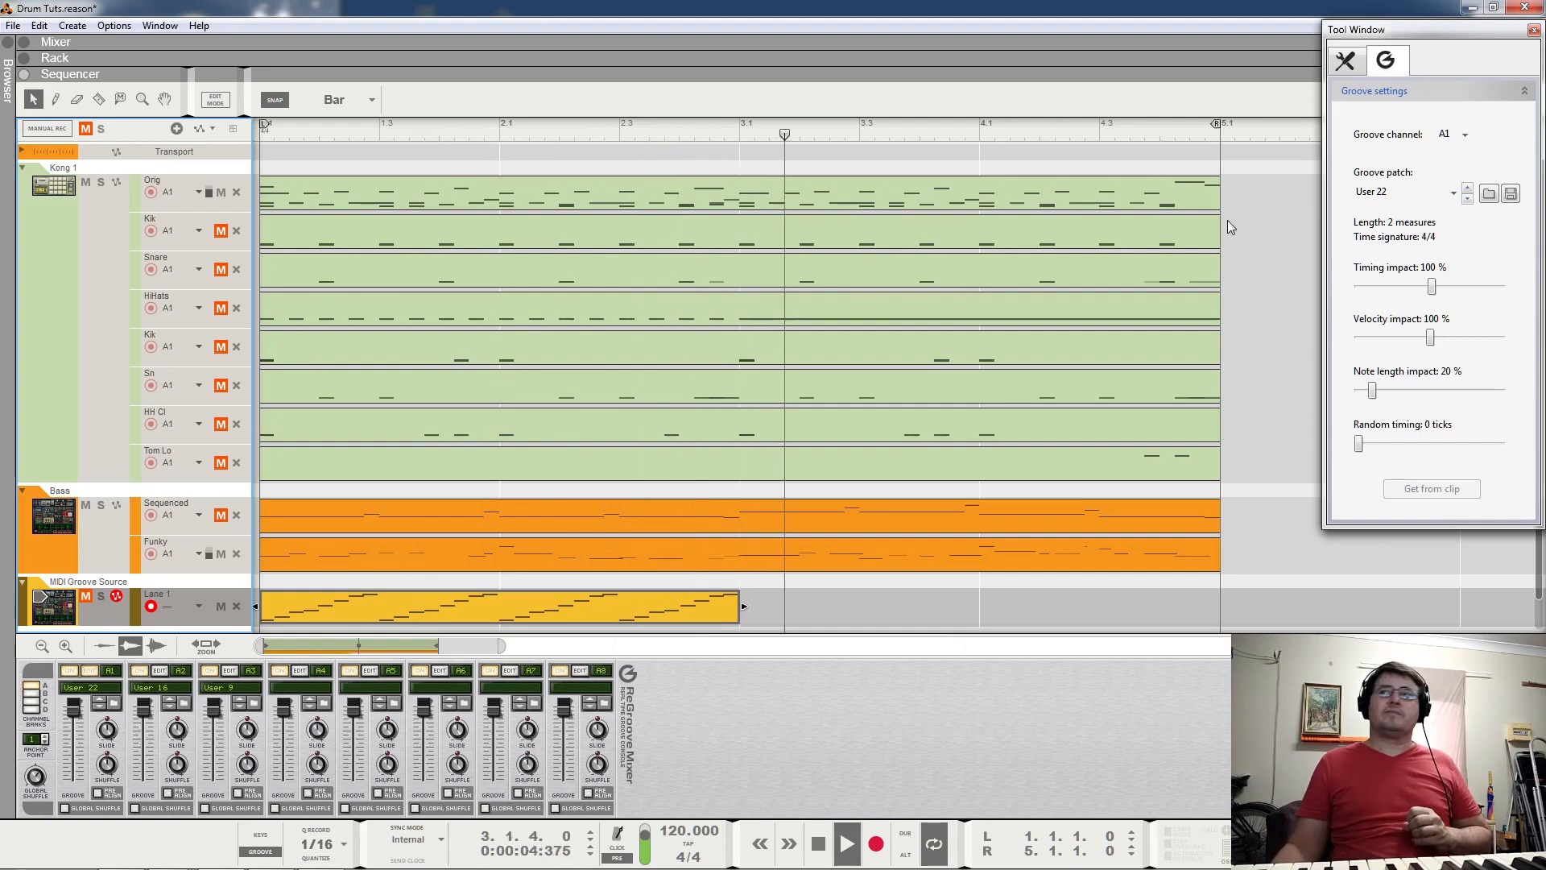
drag(1431, 287, 1341, 300)
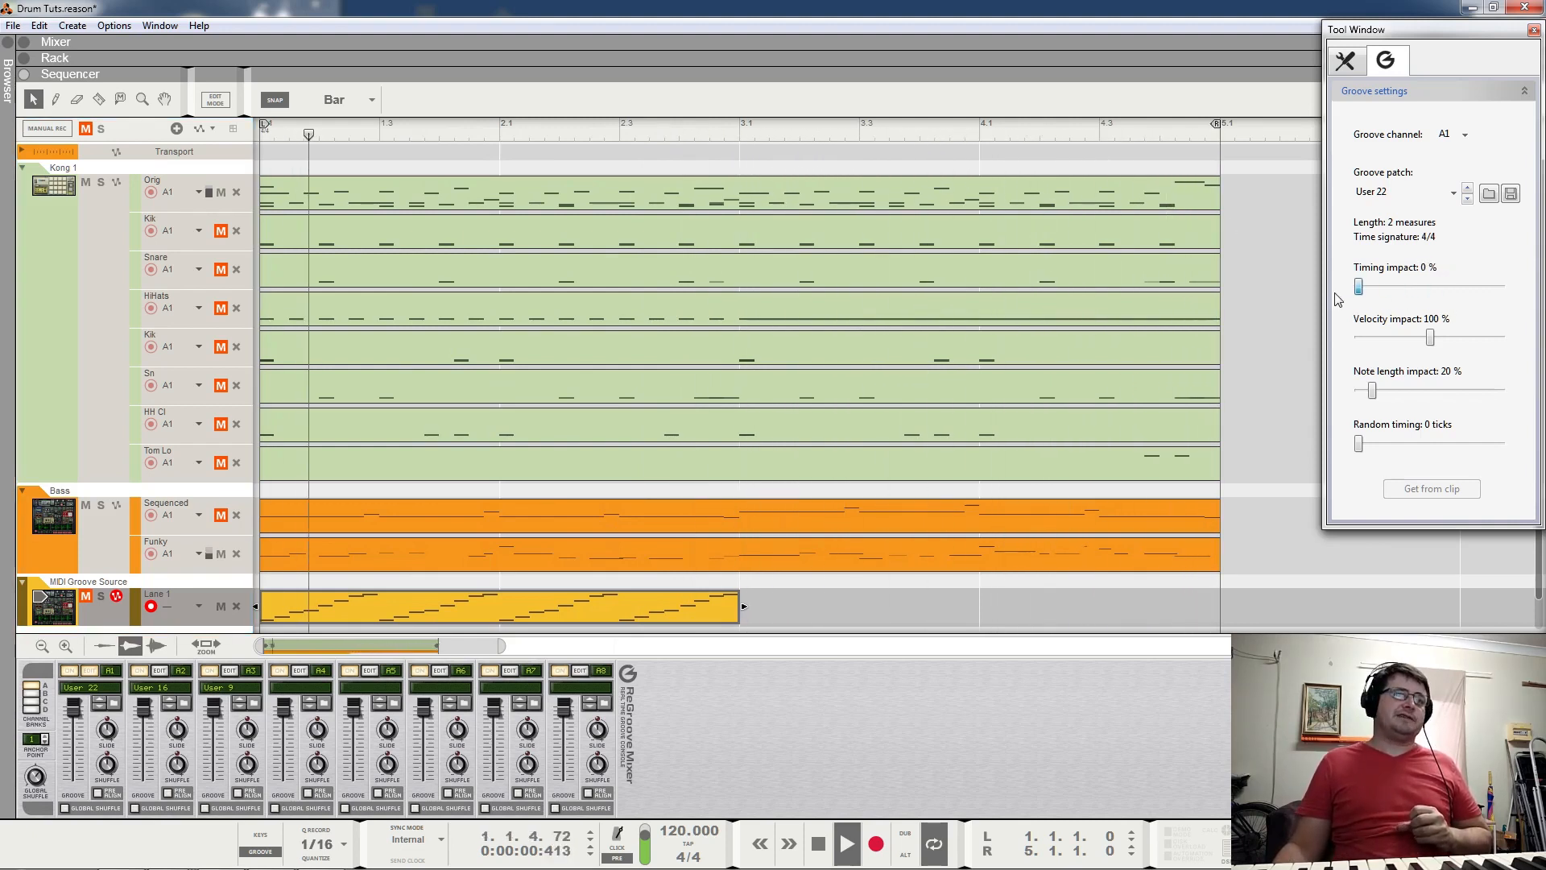
drag(1359, 288, 1437, 298)
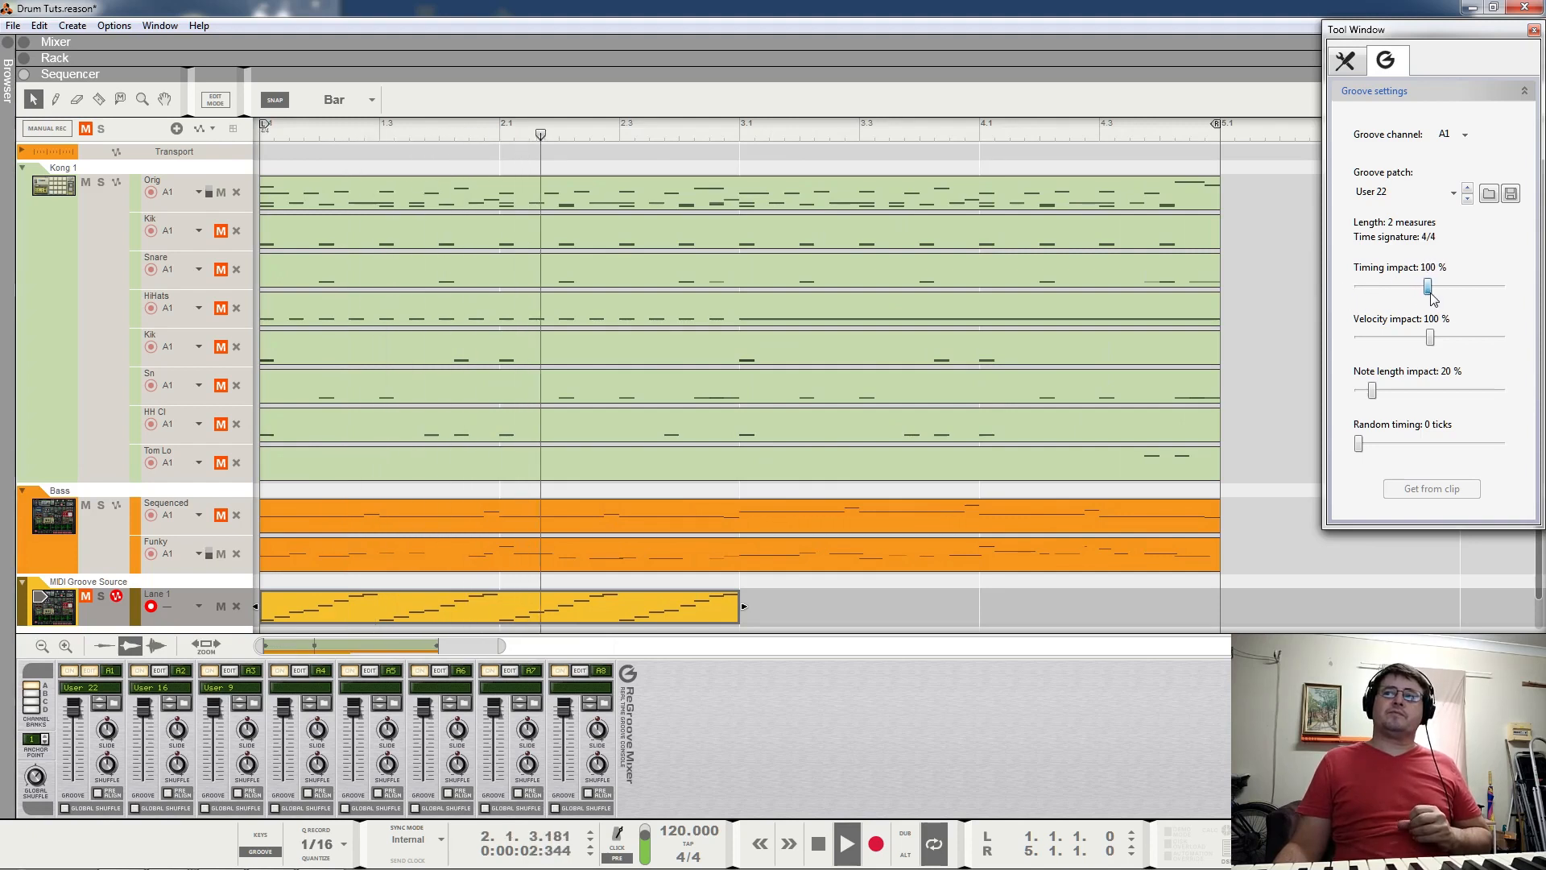
Try Global Shuffle on channel A1 during playback, stop playing and turn it back off.
click(66, 808)
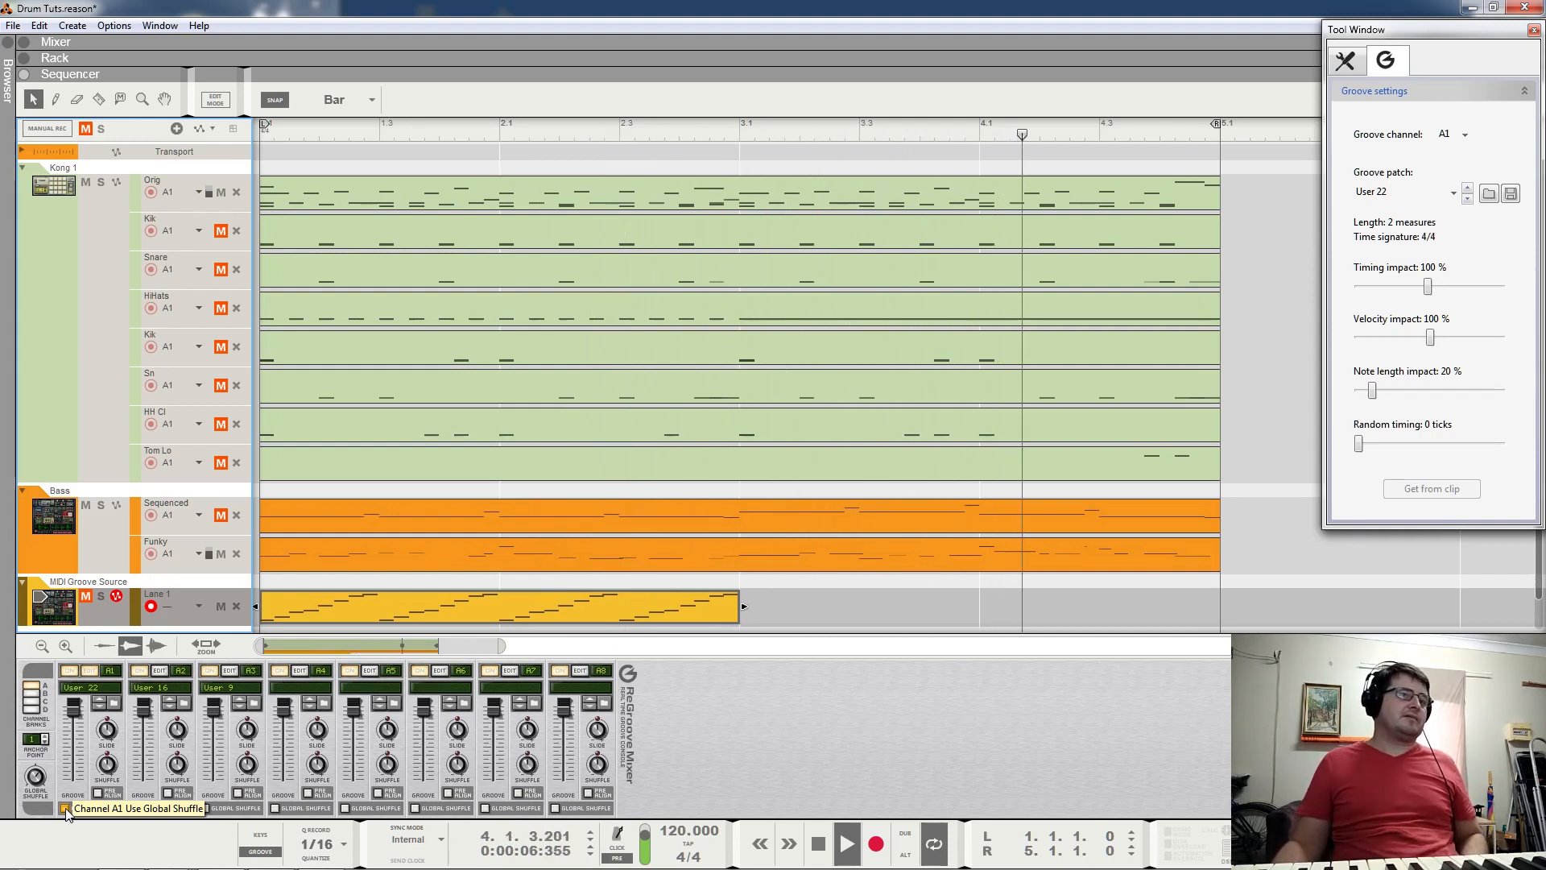
key(space)
click(65, 809)
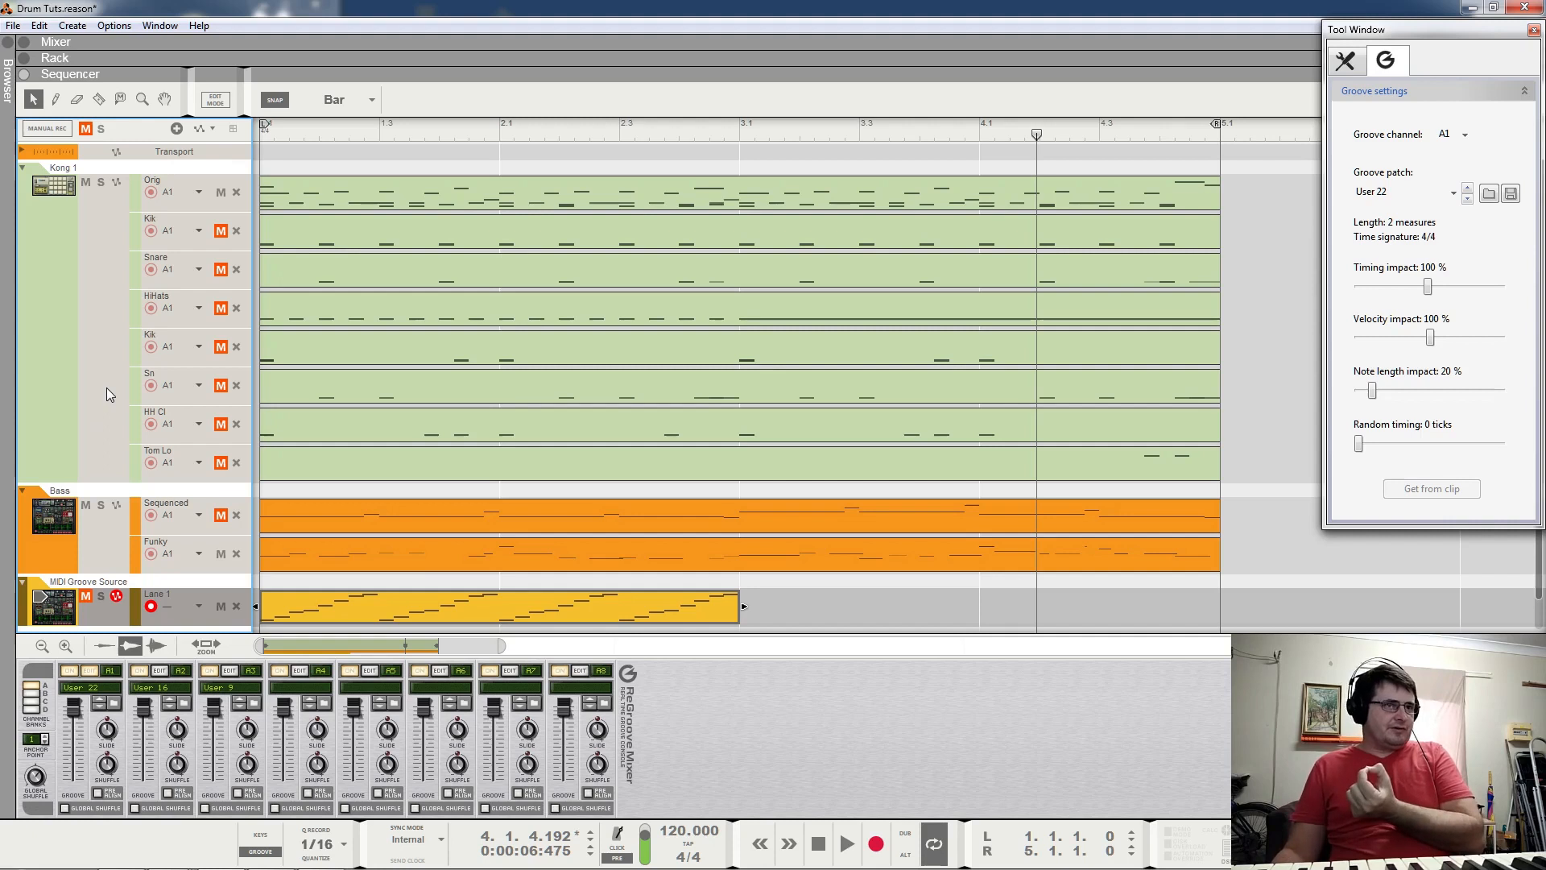
Mute the Orig drum lane and unmute the lower Kik, Sn, HH Cl and Tom Lo lanes.
click(220, 193)
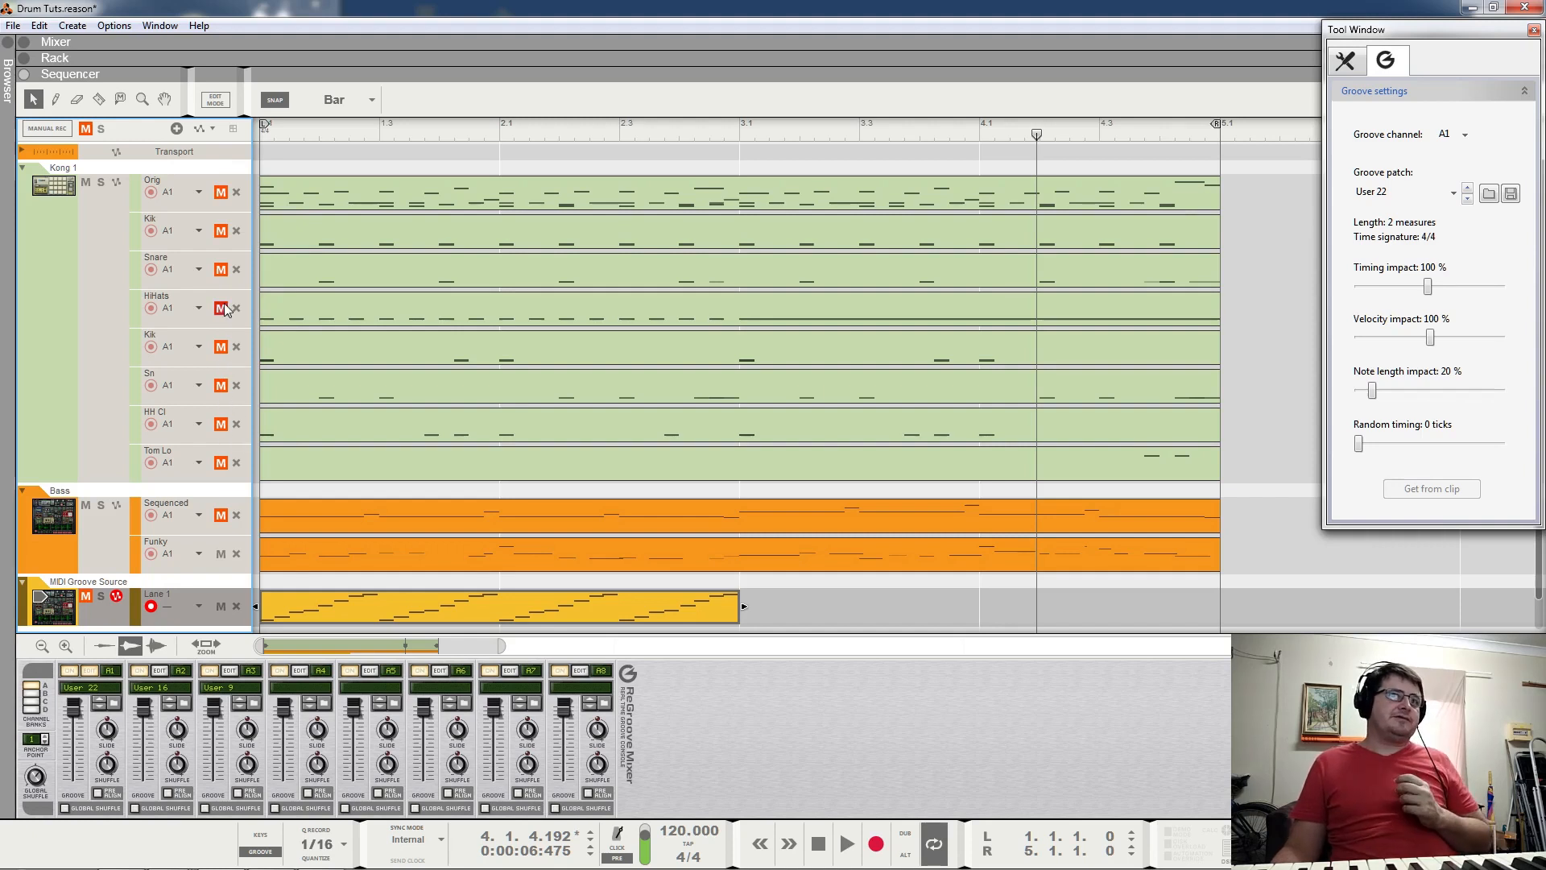
click(221, 346)
click(221, 385)
click(220, 424)
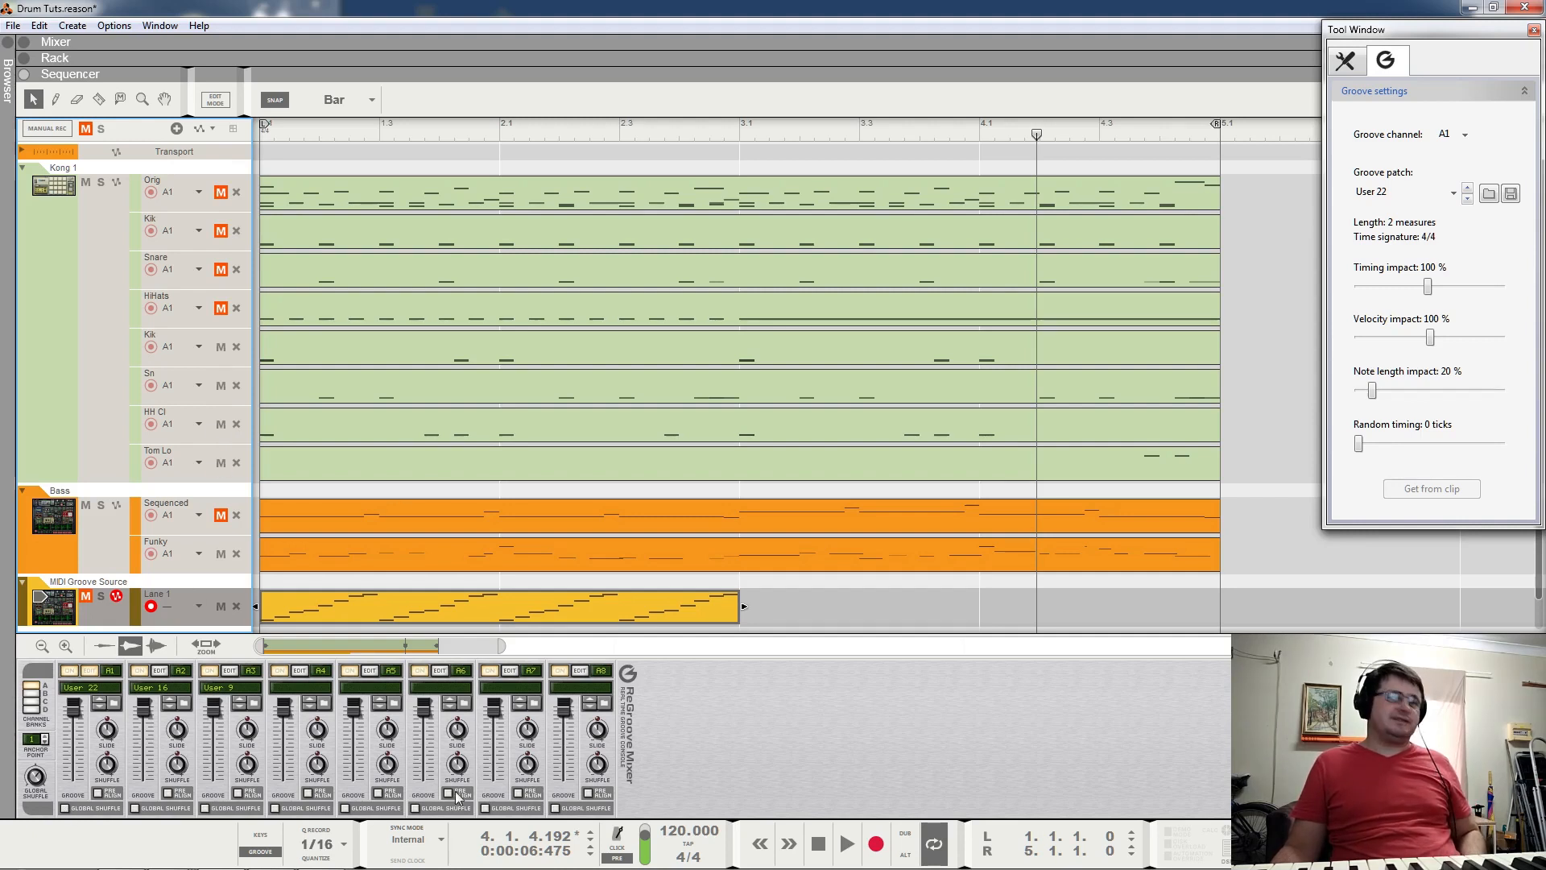
Play the new drum lanes with channel A1's timing impact at 0%, return it to 100%, and audition Global Shuffle.
drag(1427, 290, 1348, 292)
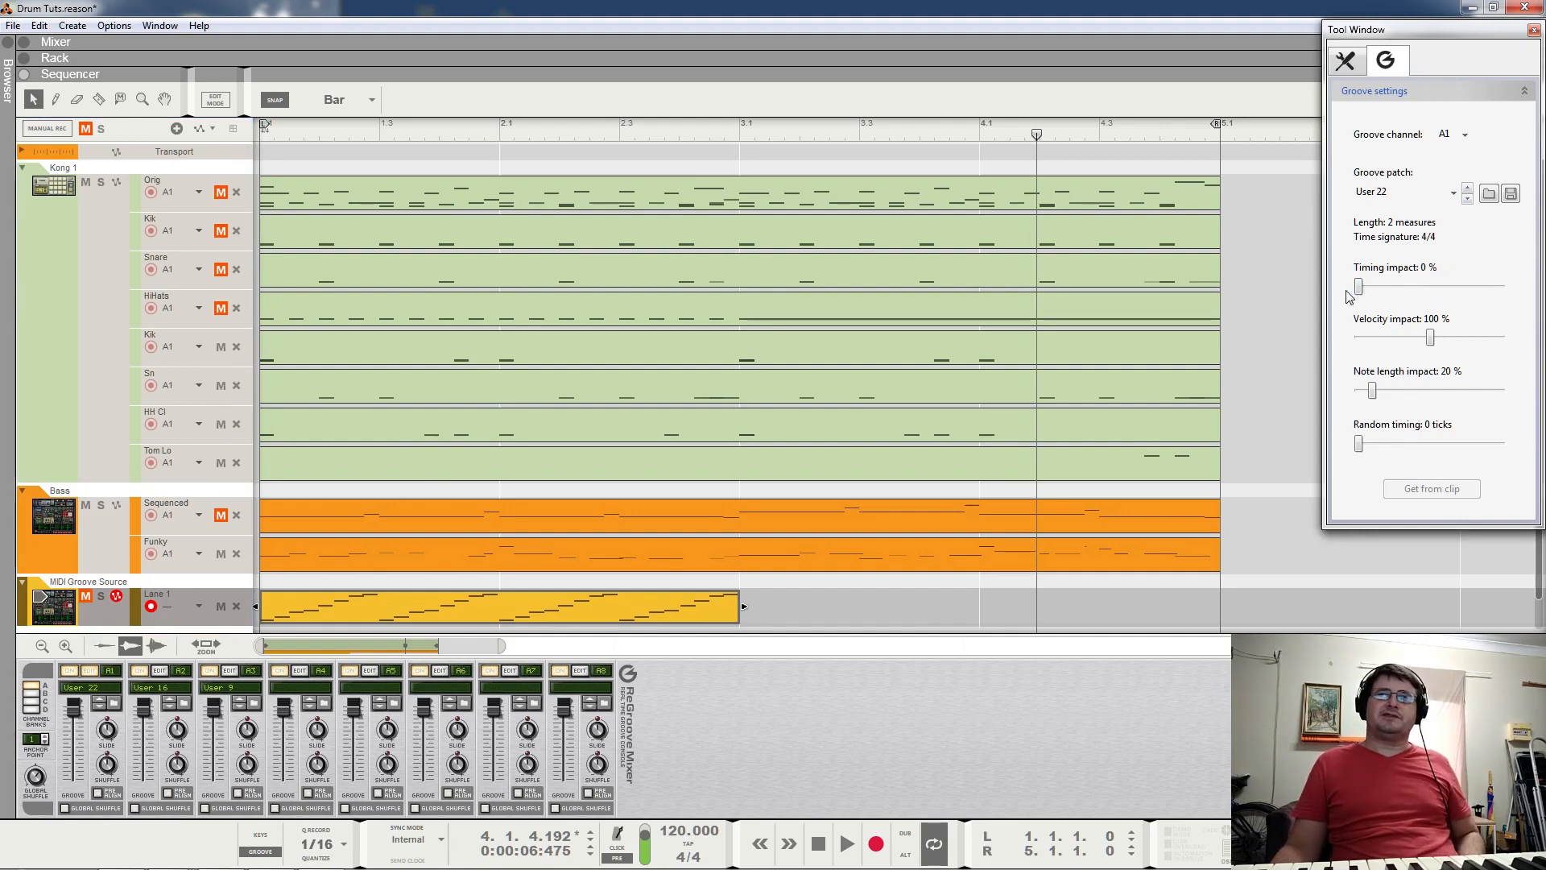
key(space)
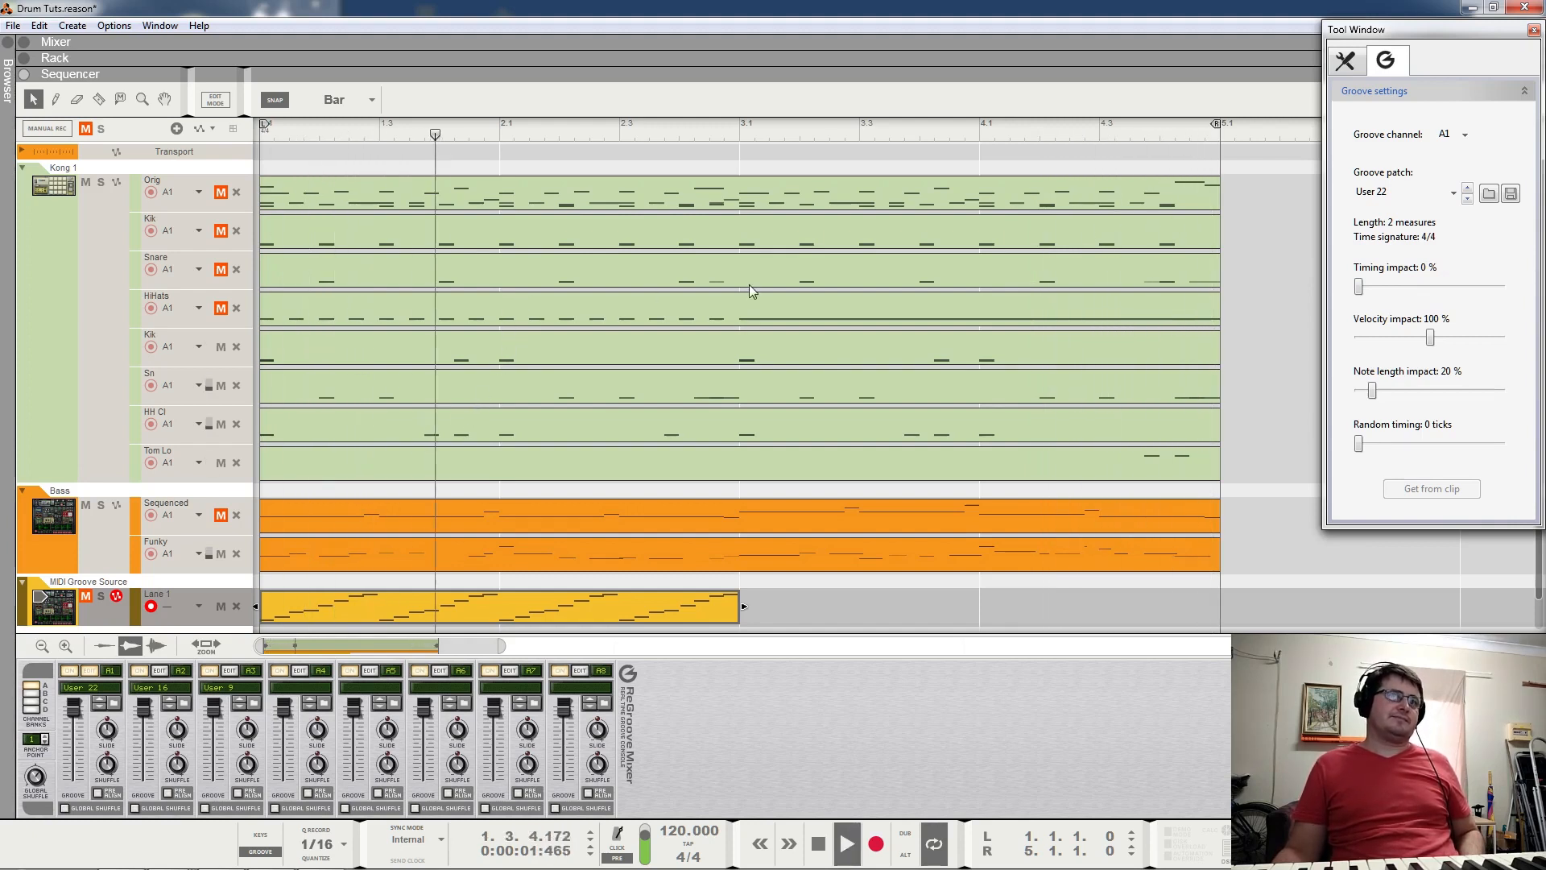
drag(1359, 287, 1437, 296)
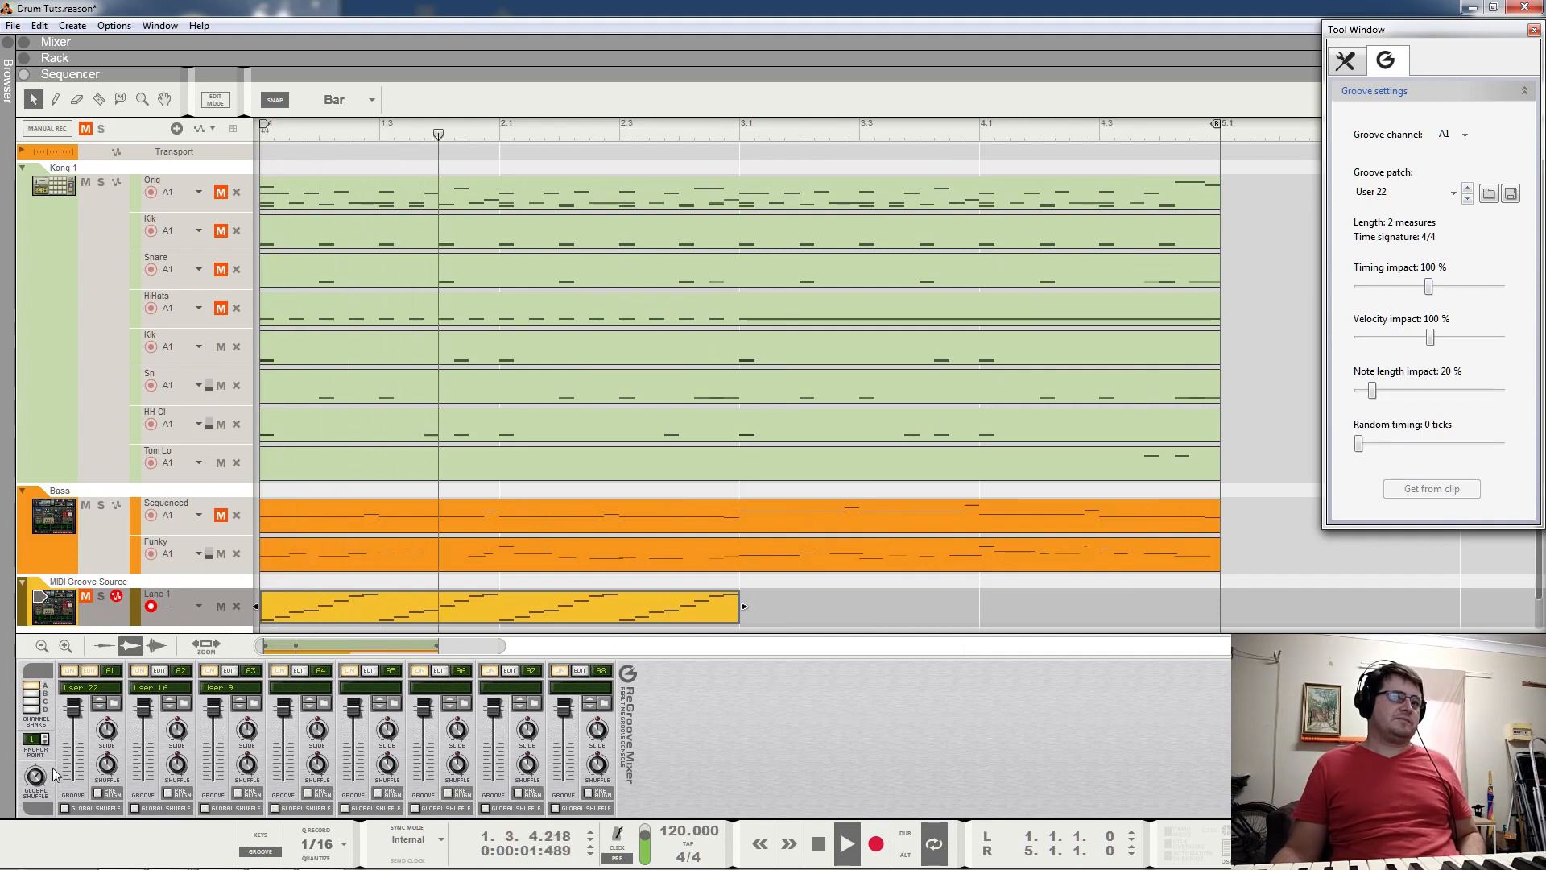
click(64, 809)
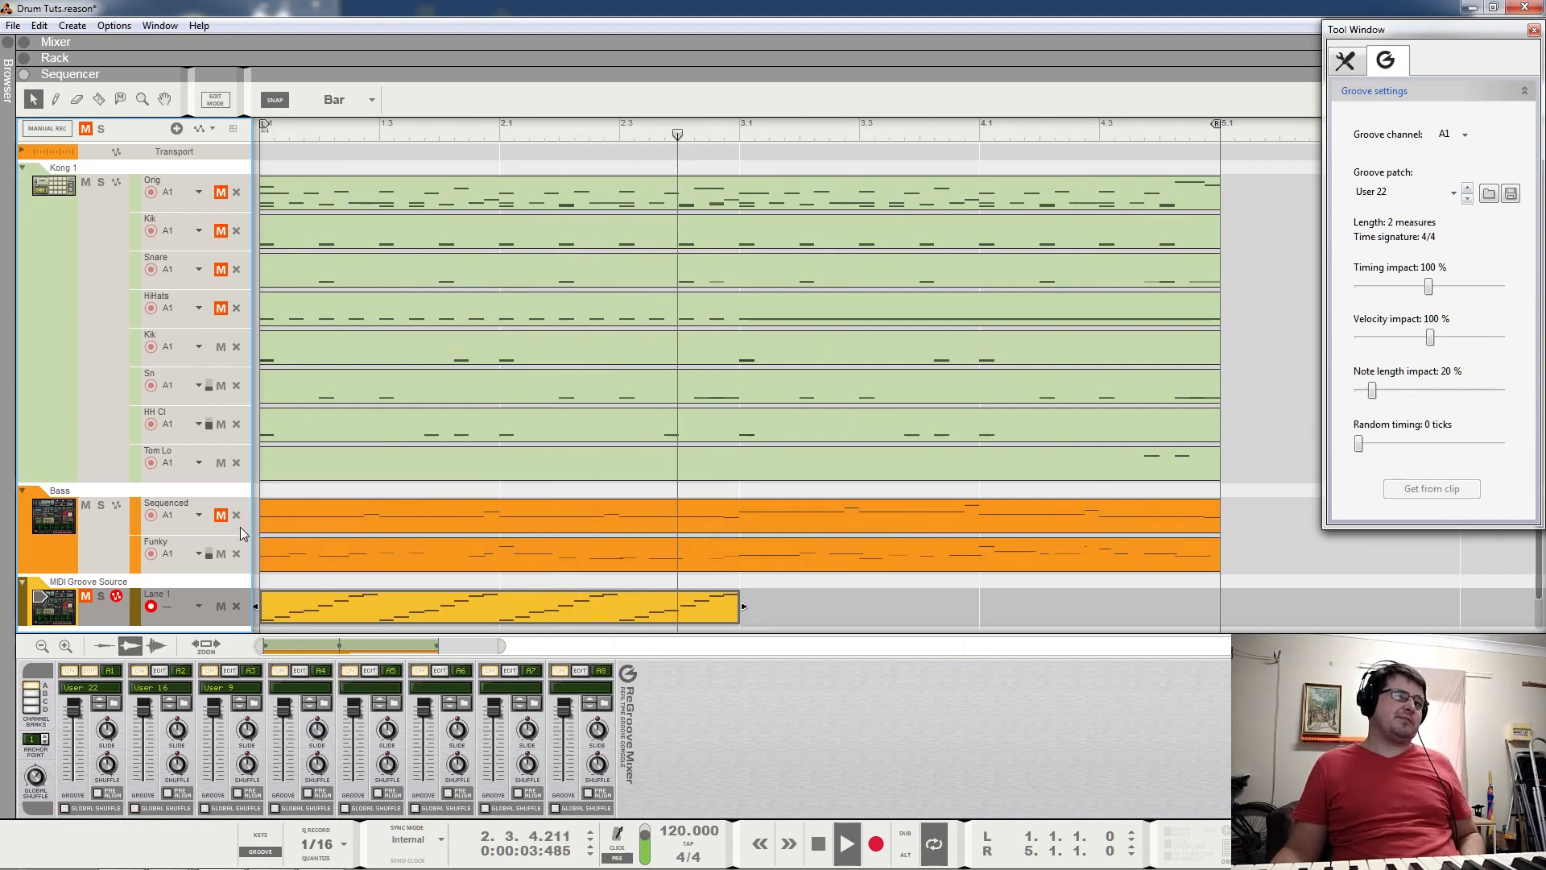
Audition the Sequenced bass lane in place of Funky, switch back to Funky and stop playback.
click(221, 515)
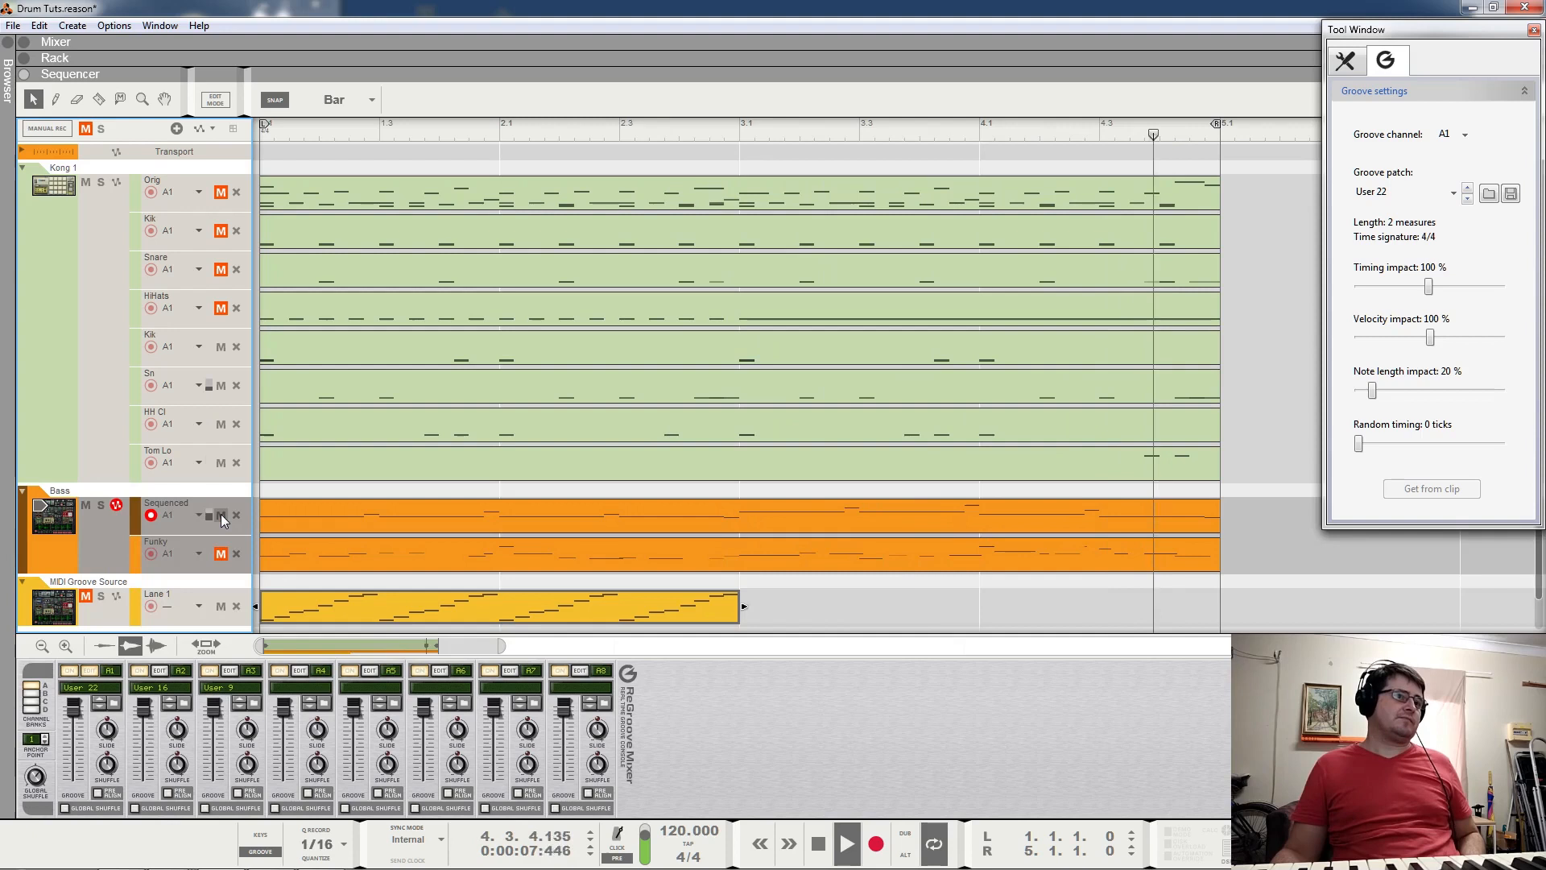
click(221, 515)
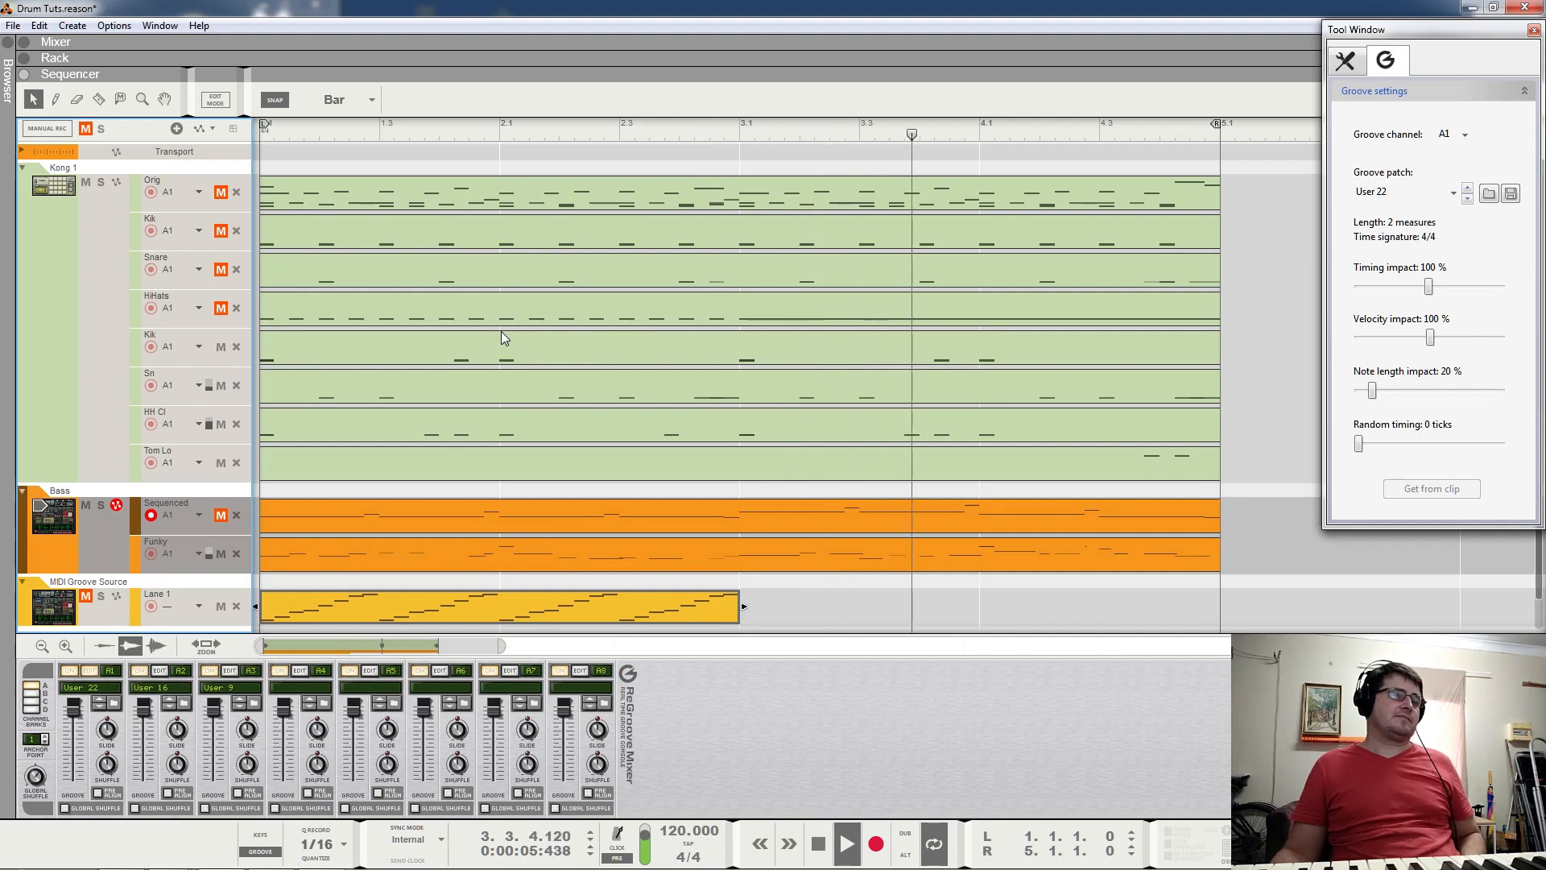
key(space)
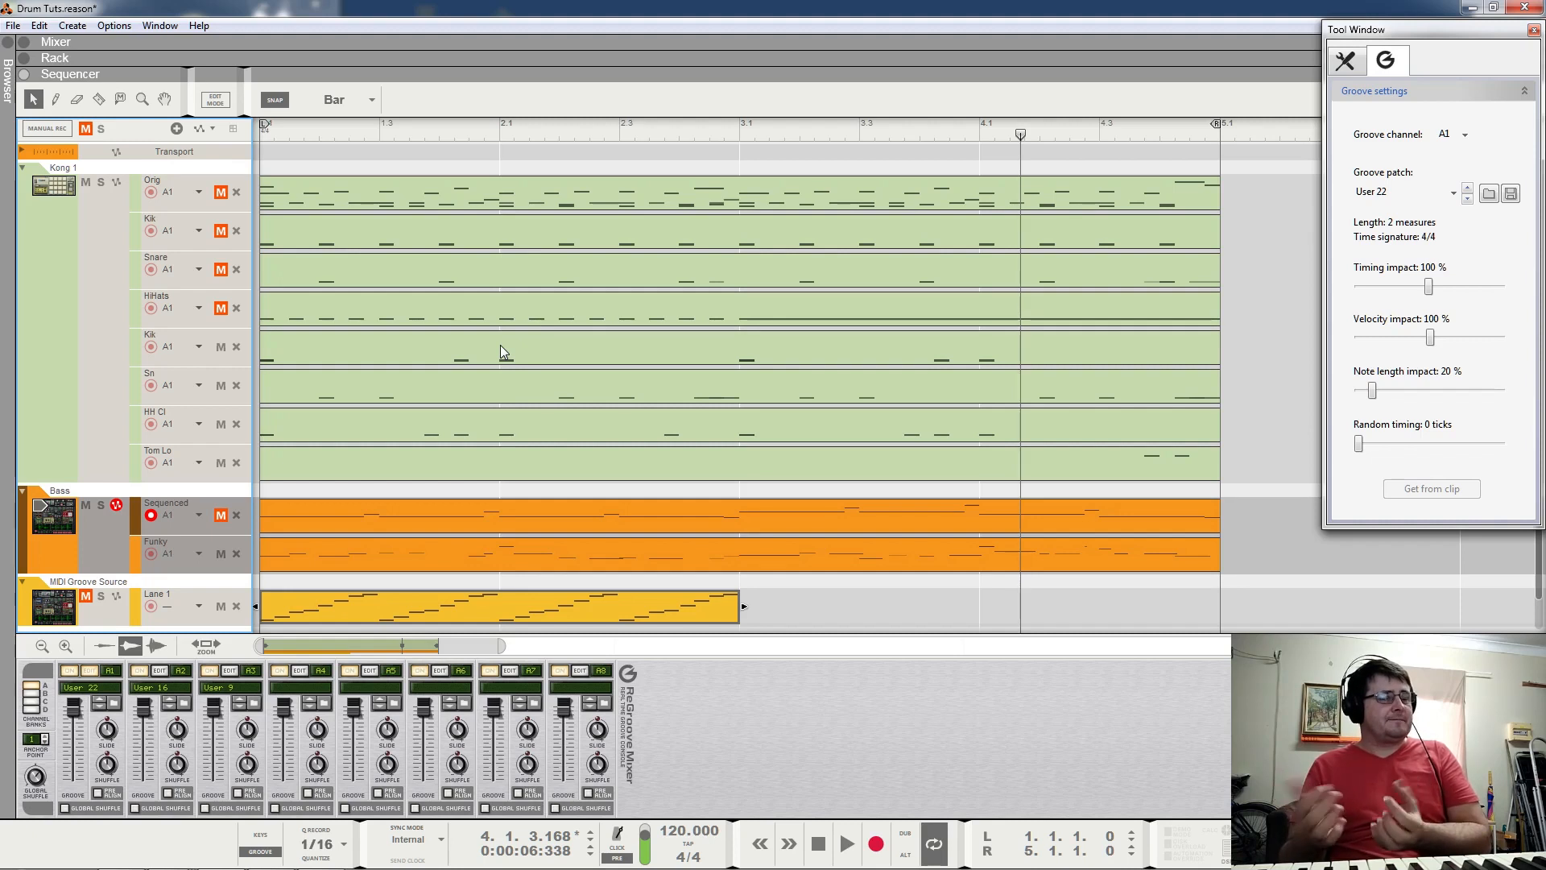
Open the MIDI Groove Source clip, move its last note to position 2.4.4.37 and shorten that note.
double_click(418, 615)
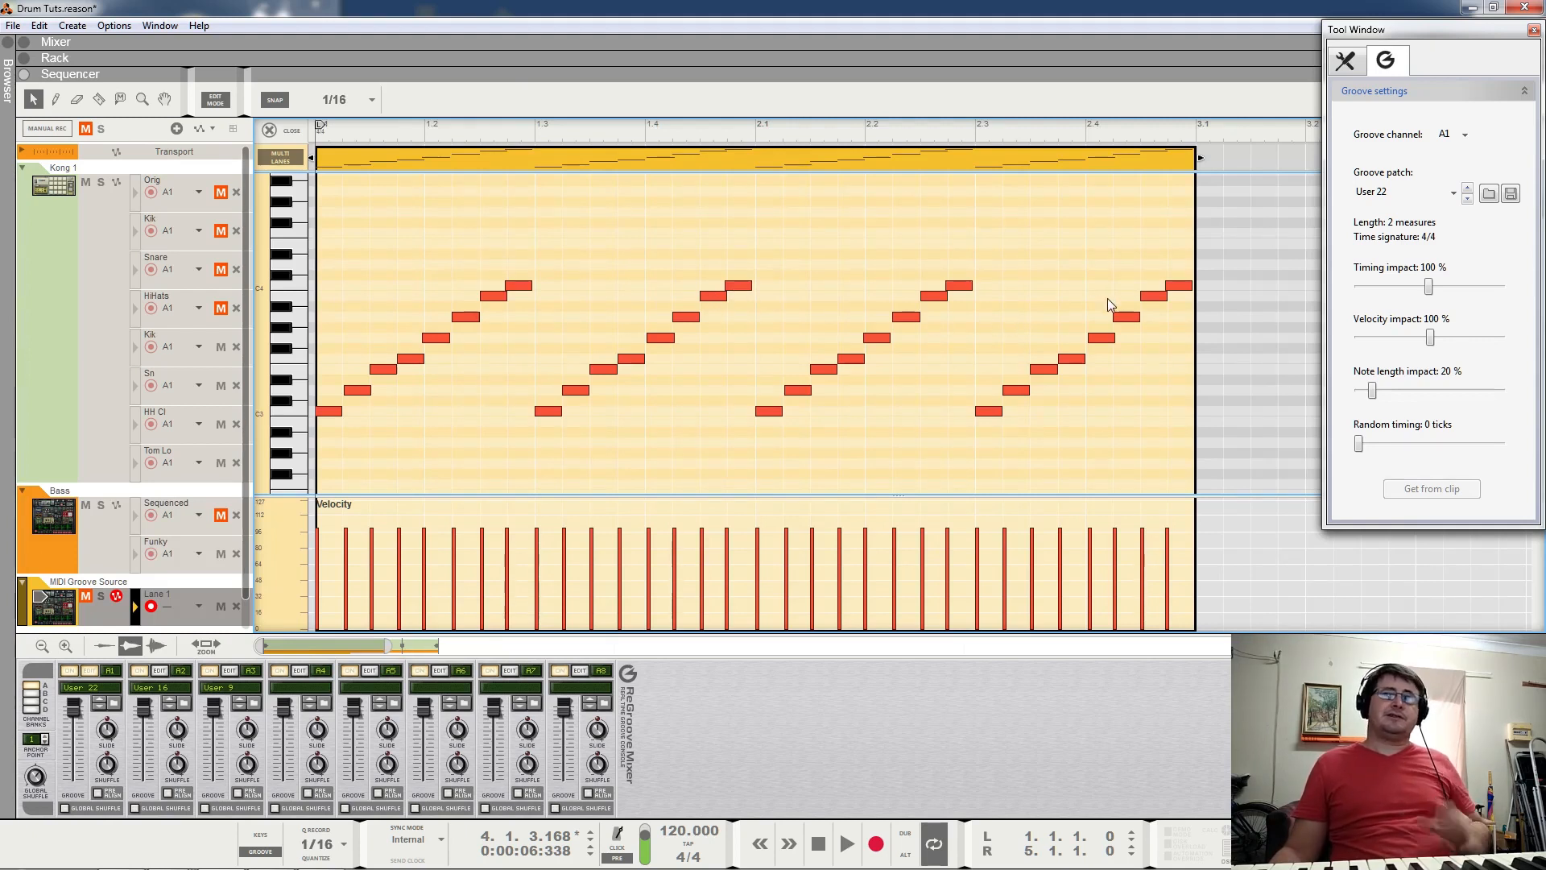
click(1175, 287)
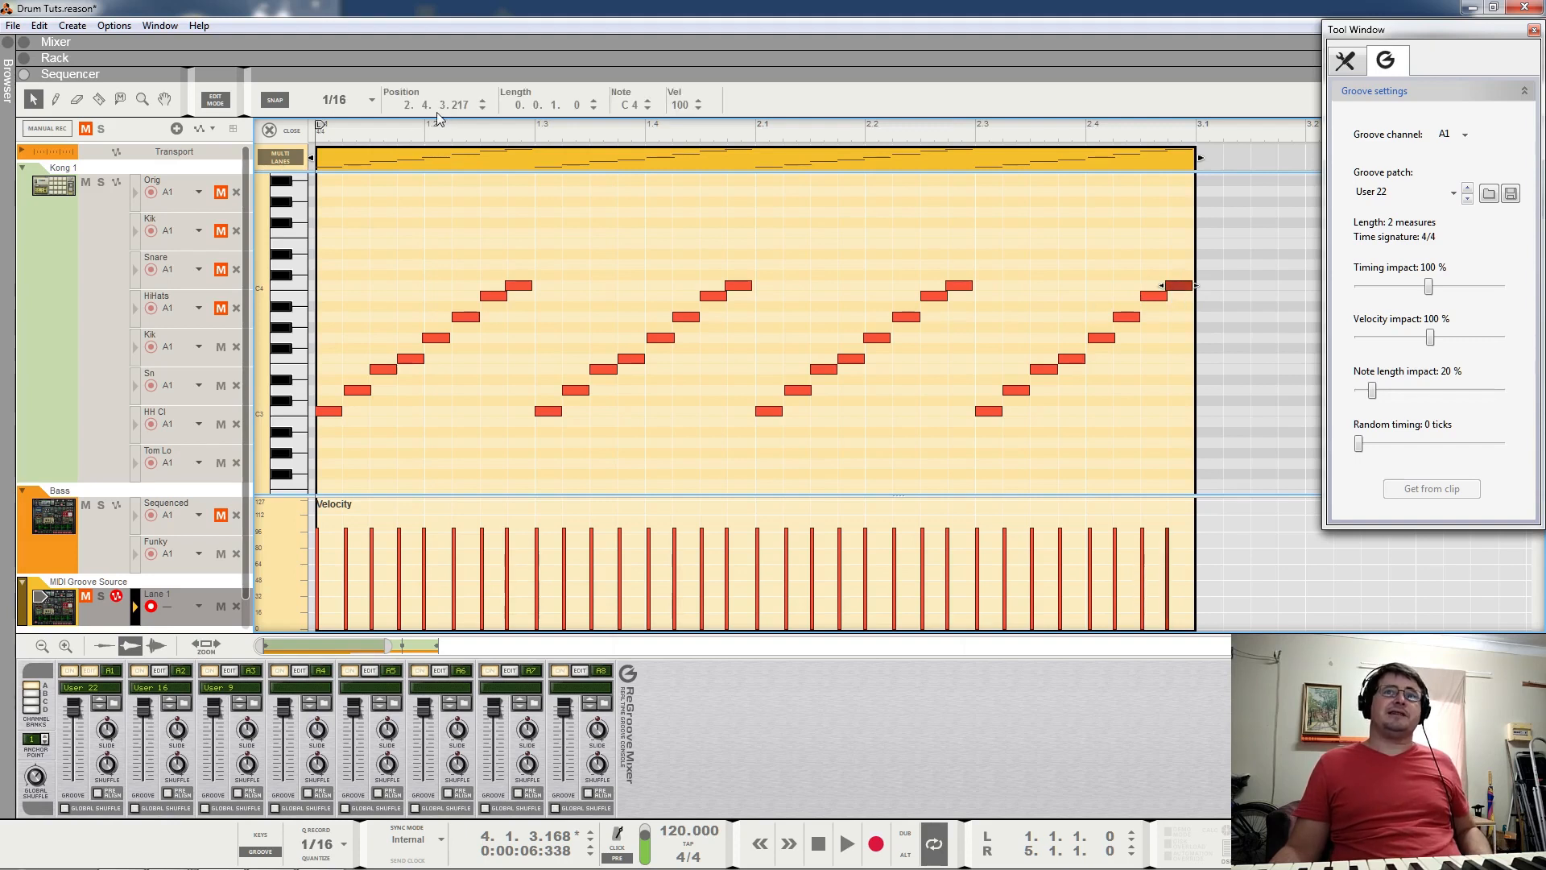
drag(459, 108, 475, 59)
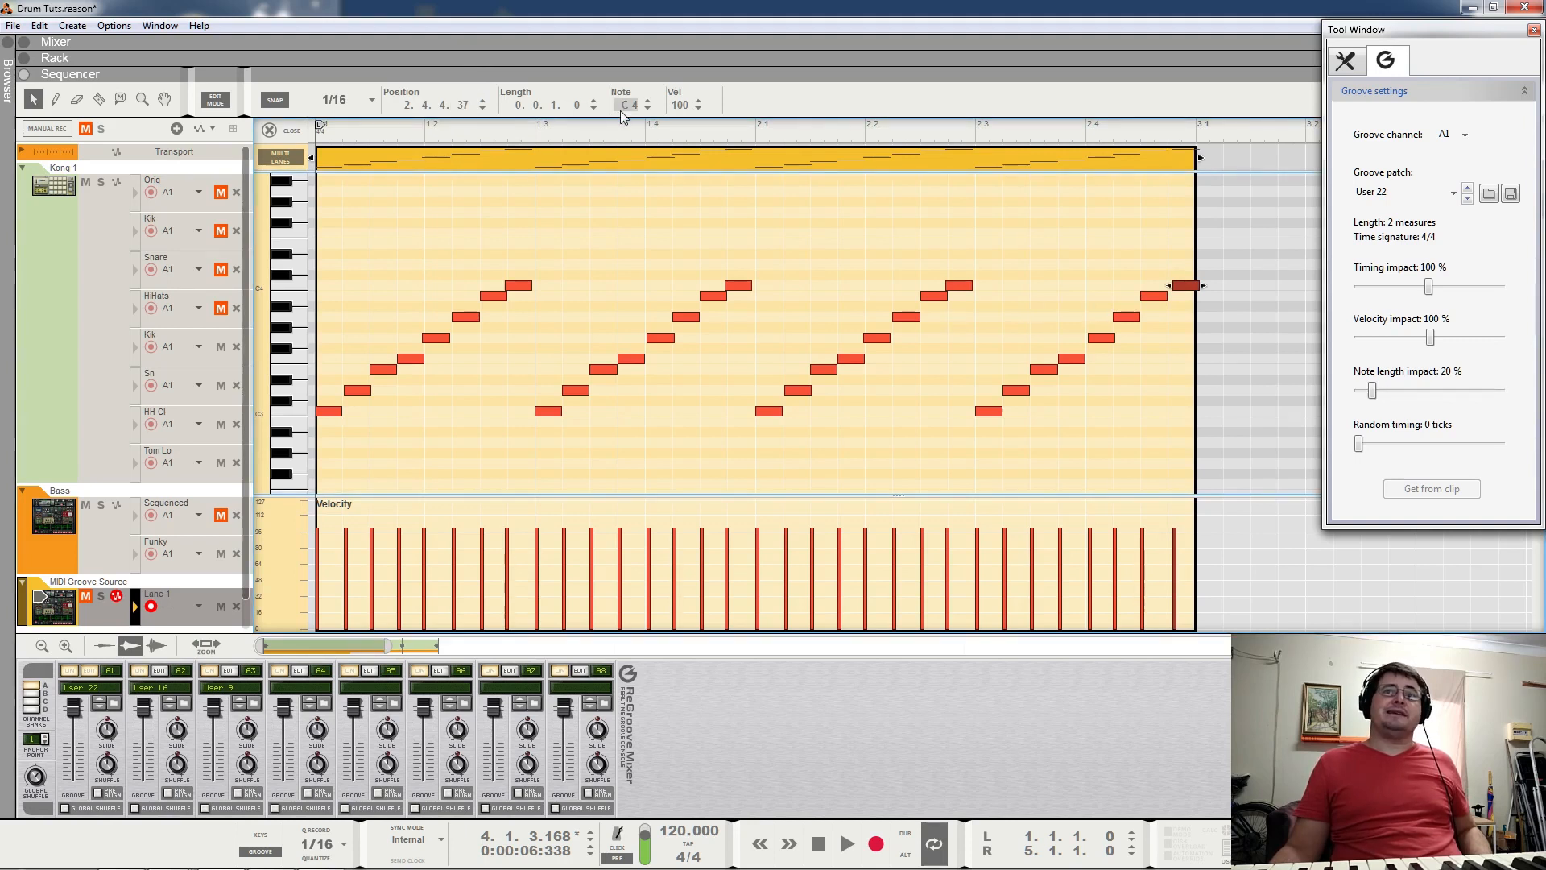
drag(577, 110, 577, 161)
Capture the edited clip's groove into channel A1 and audition it briefly.
click(1085, 169)
click(1431, 488)
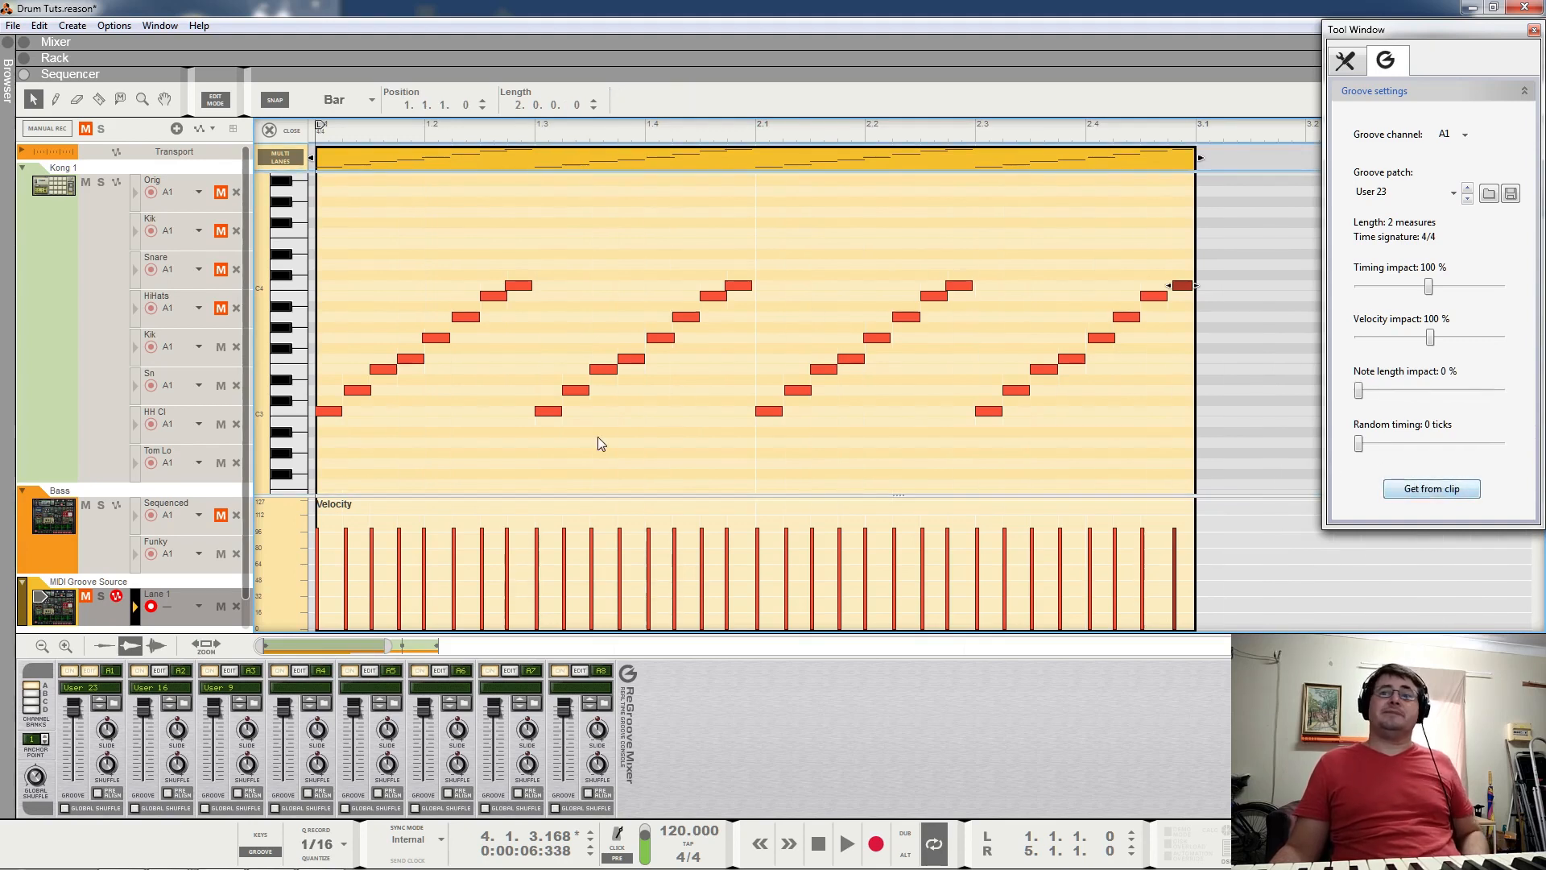
key(space)
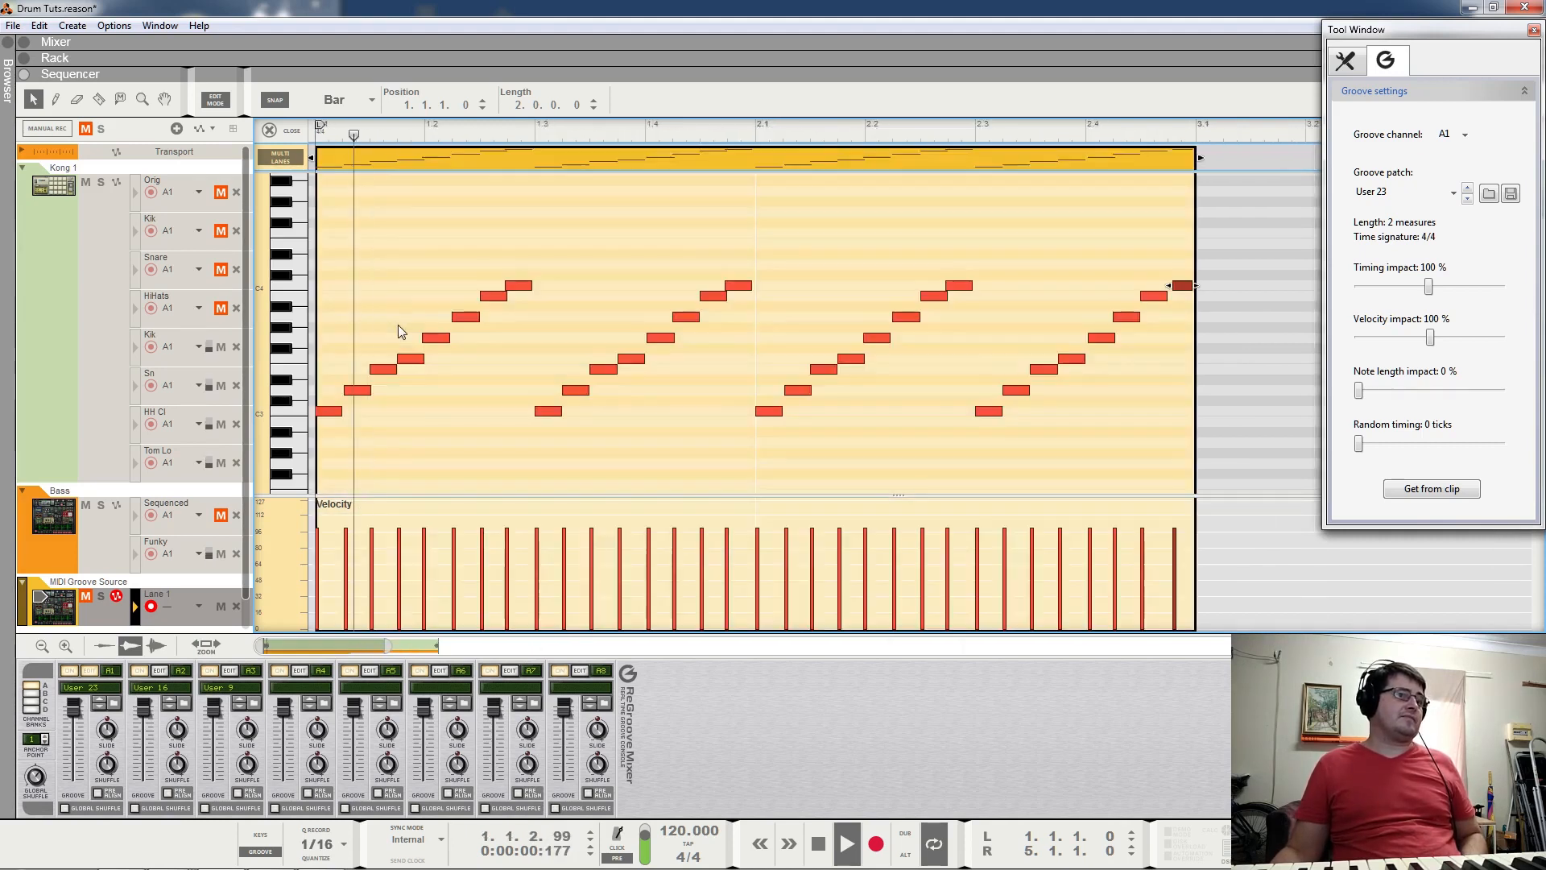
key(space)
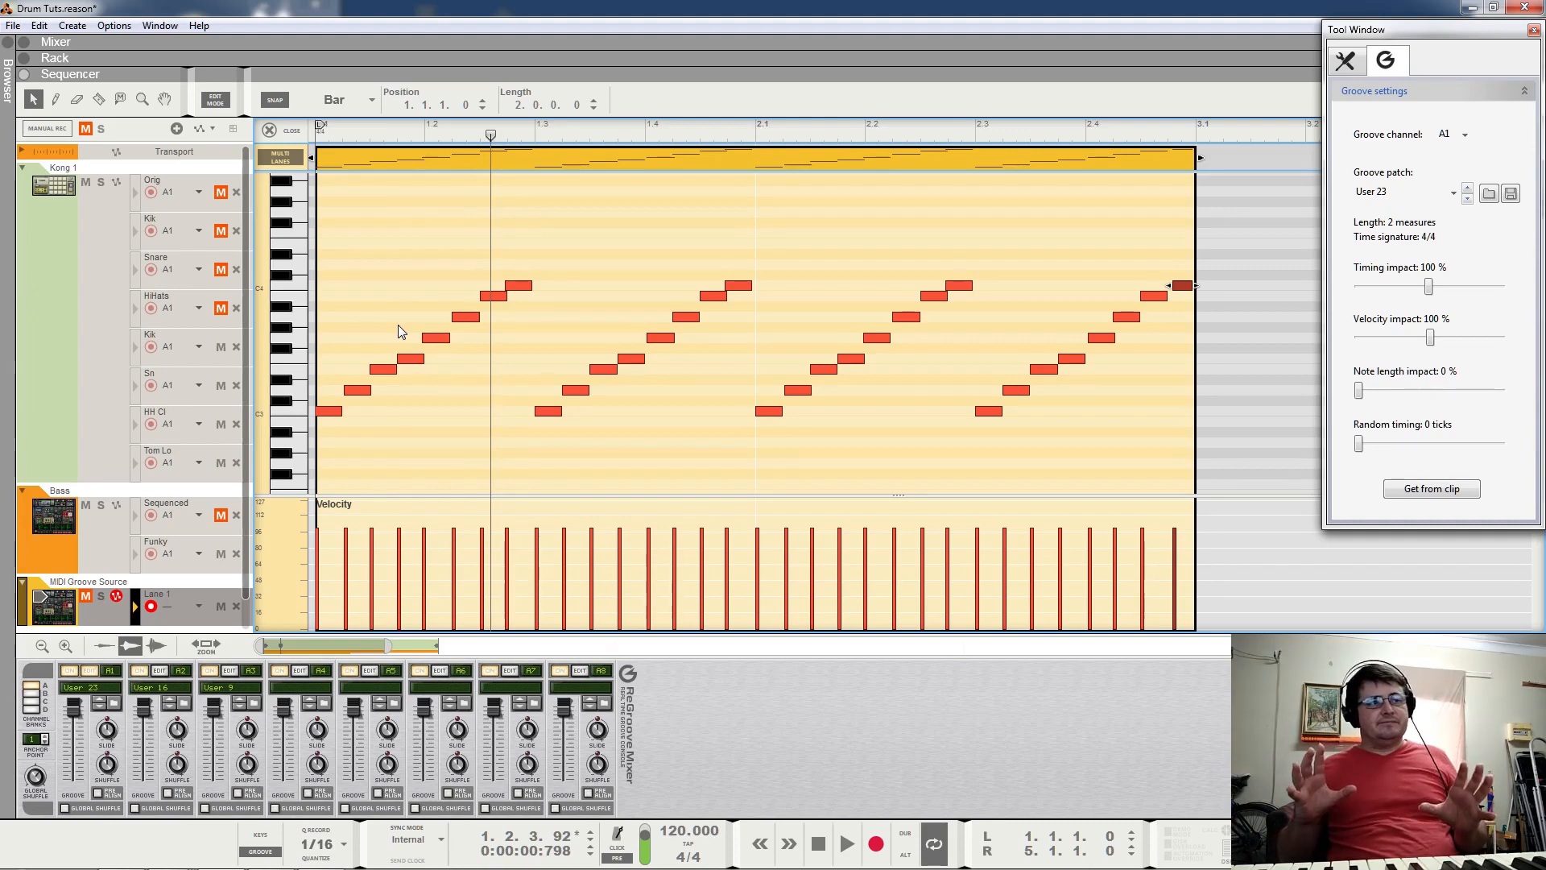
Set channel A1's note length impact to 24% and random timing to 11 ticks, and listen to the result.
drag(1358, 392, 1372, 446)
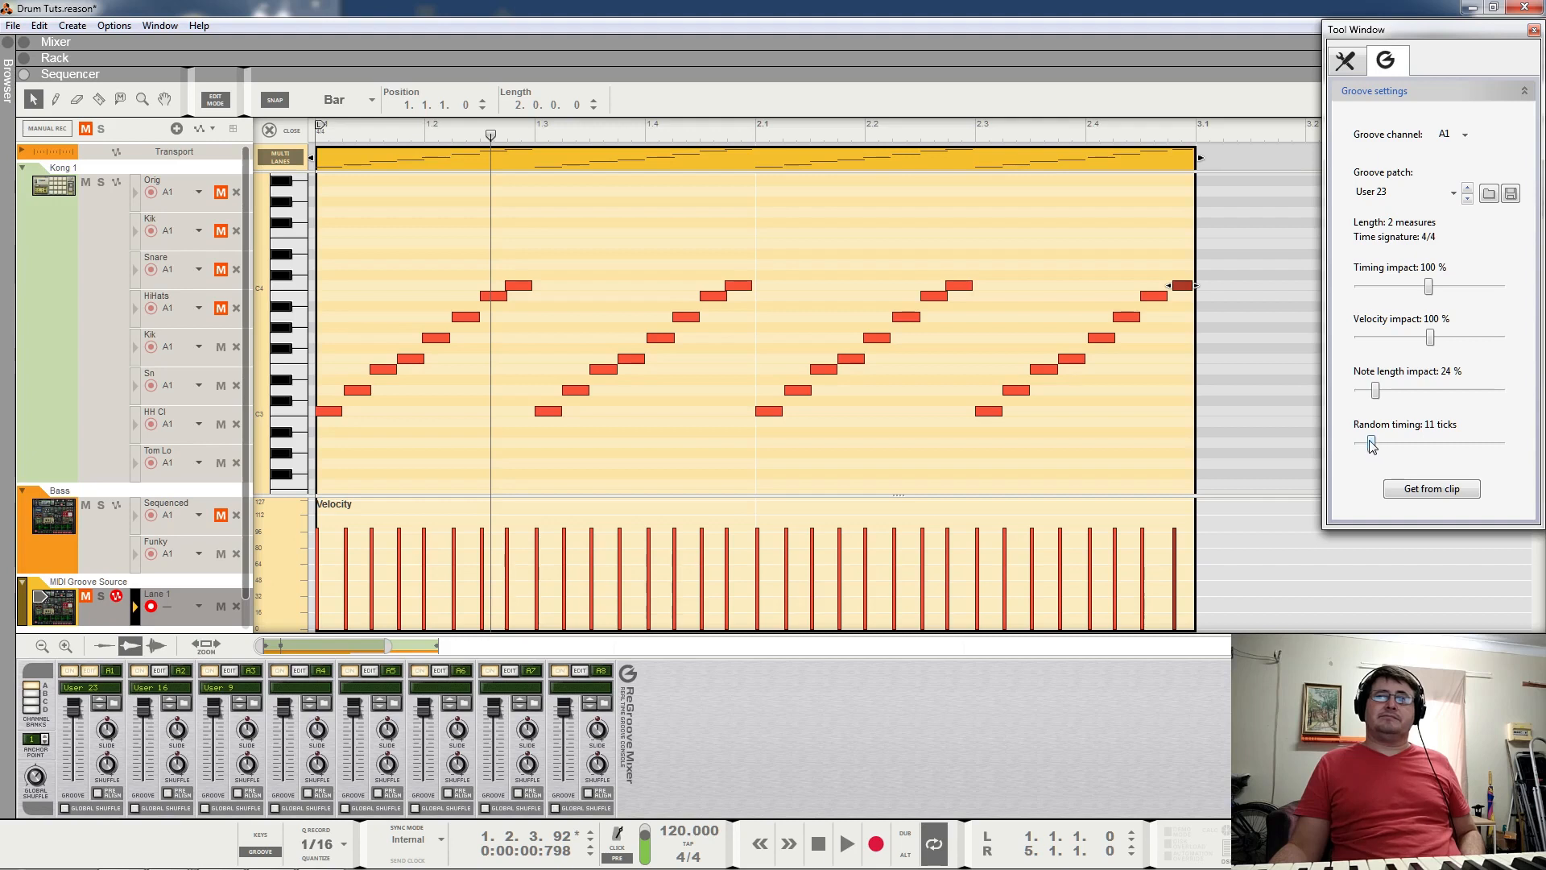
key(space)
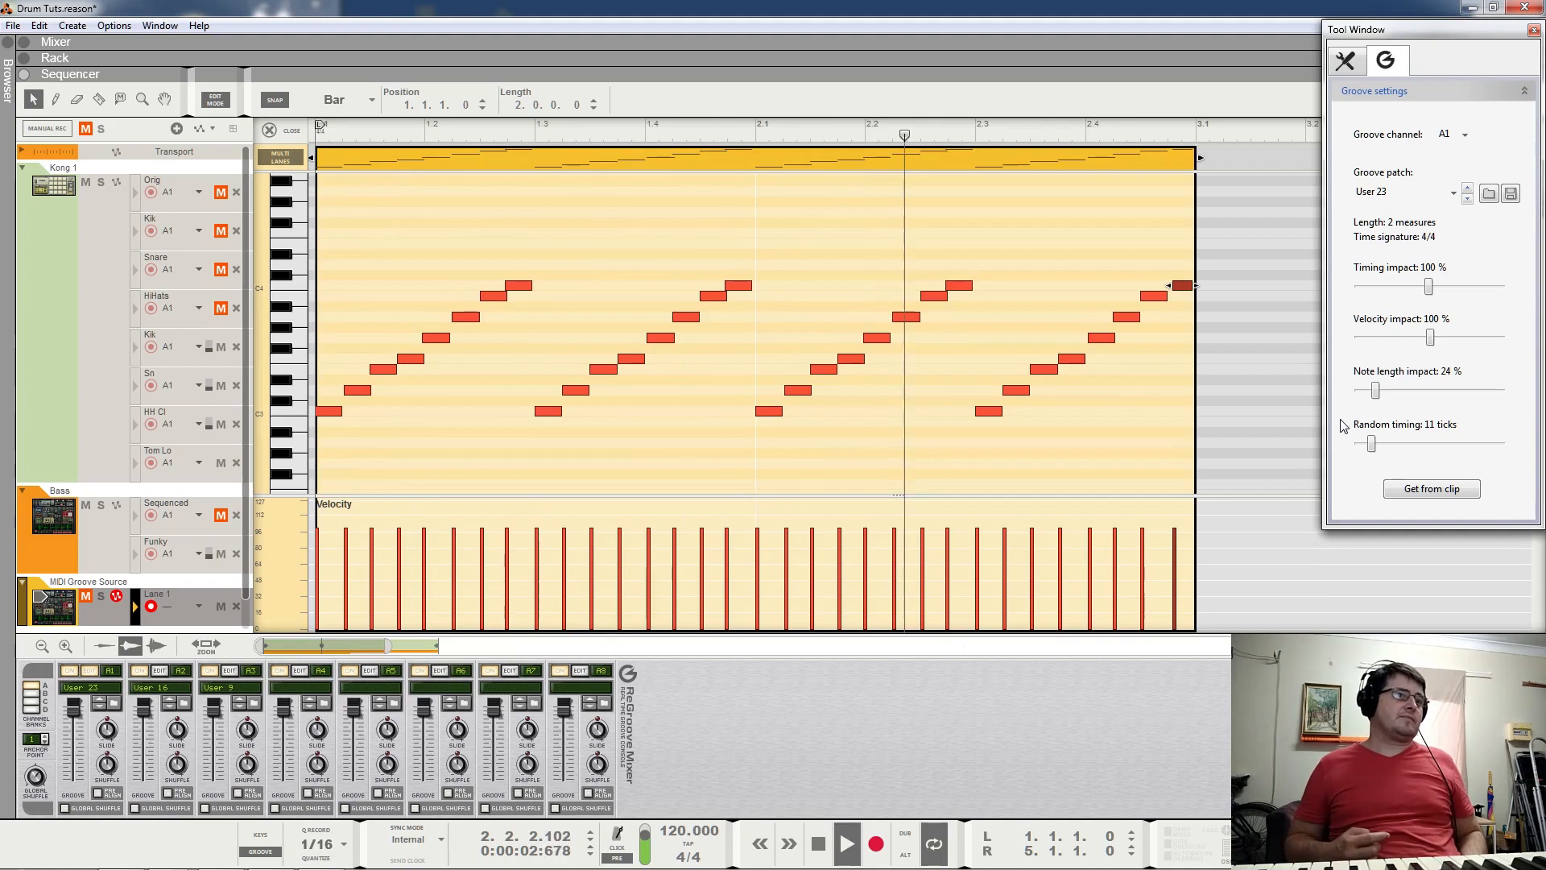
key(space)
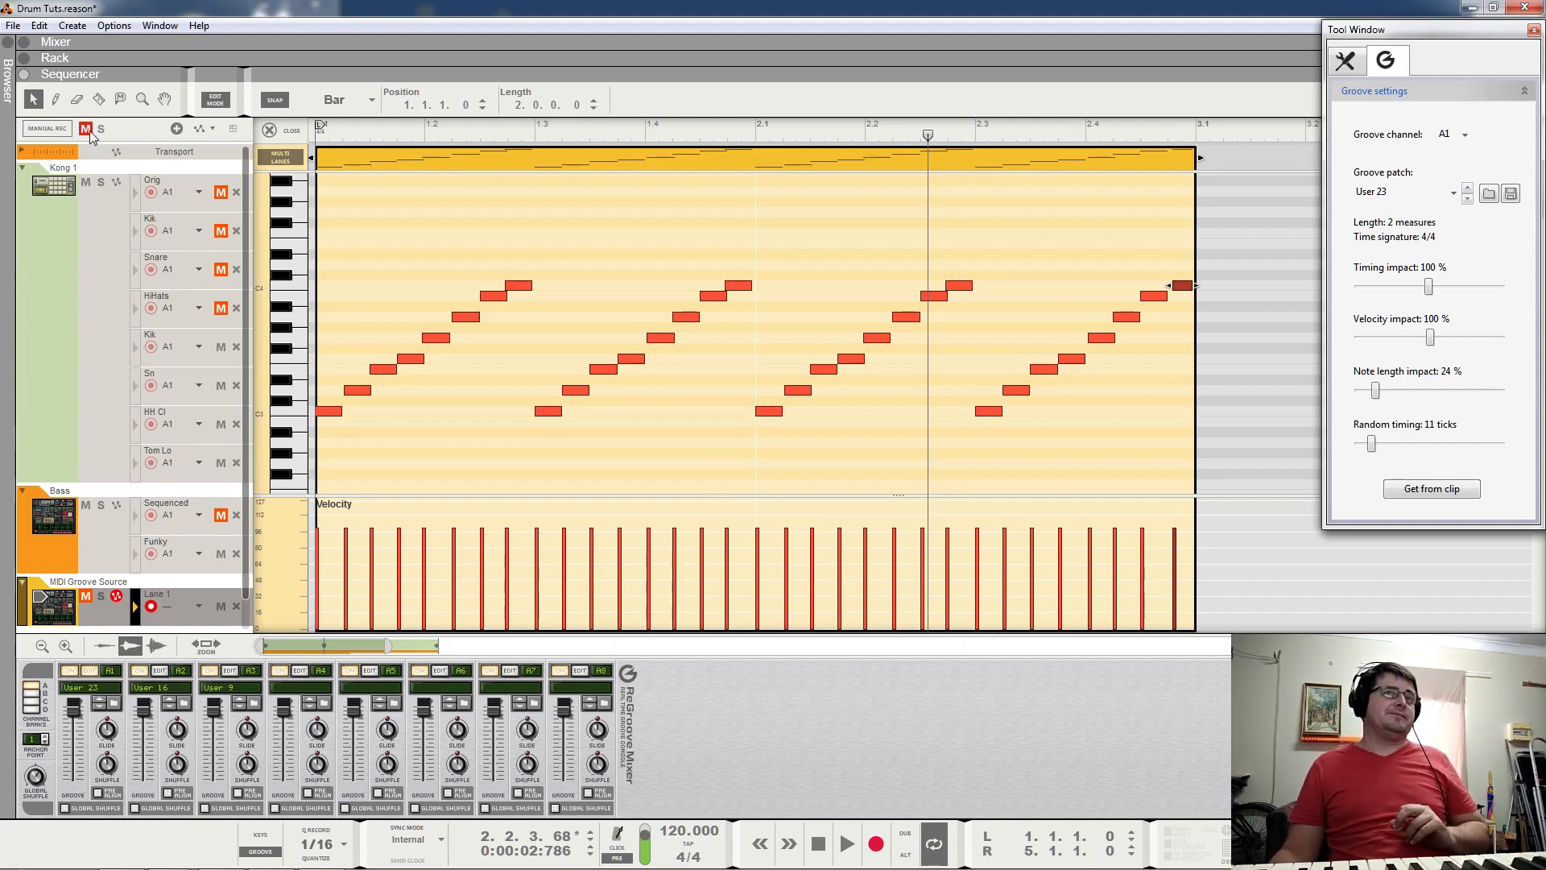
Close the clip's note editor, start playback and try the Snare lane in place of Sn.
click(269, 131)
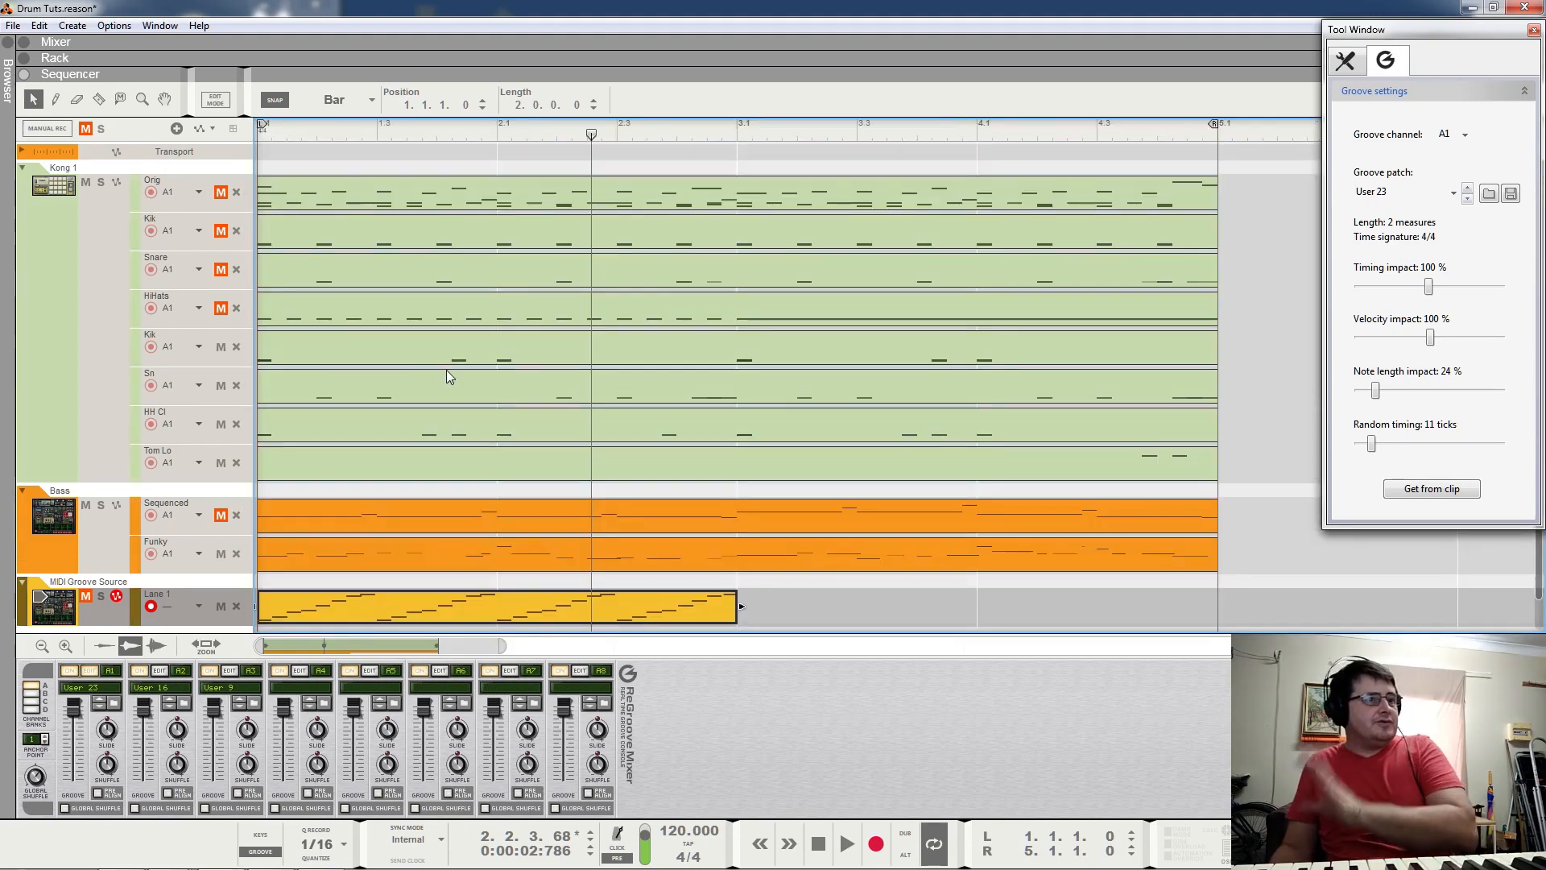
key(space)
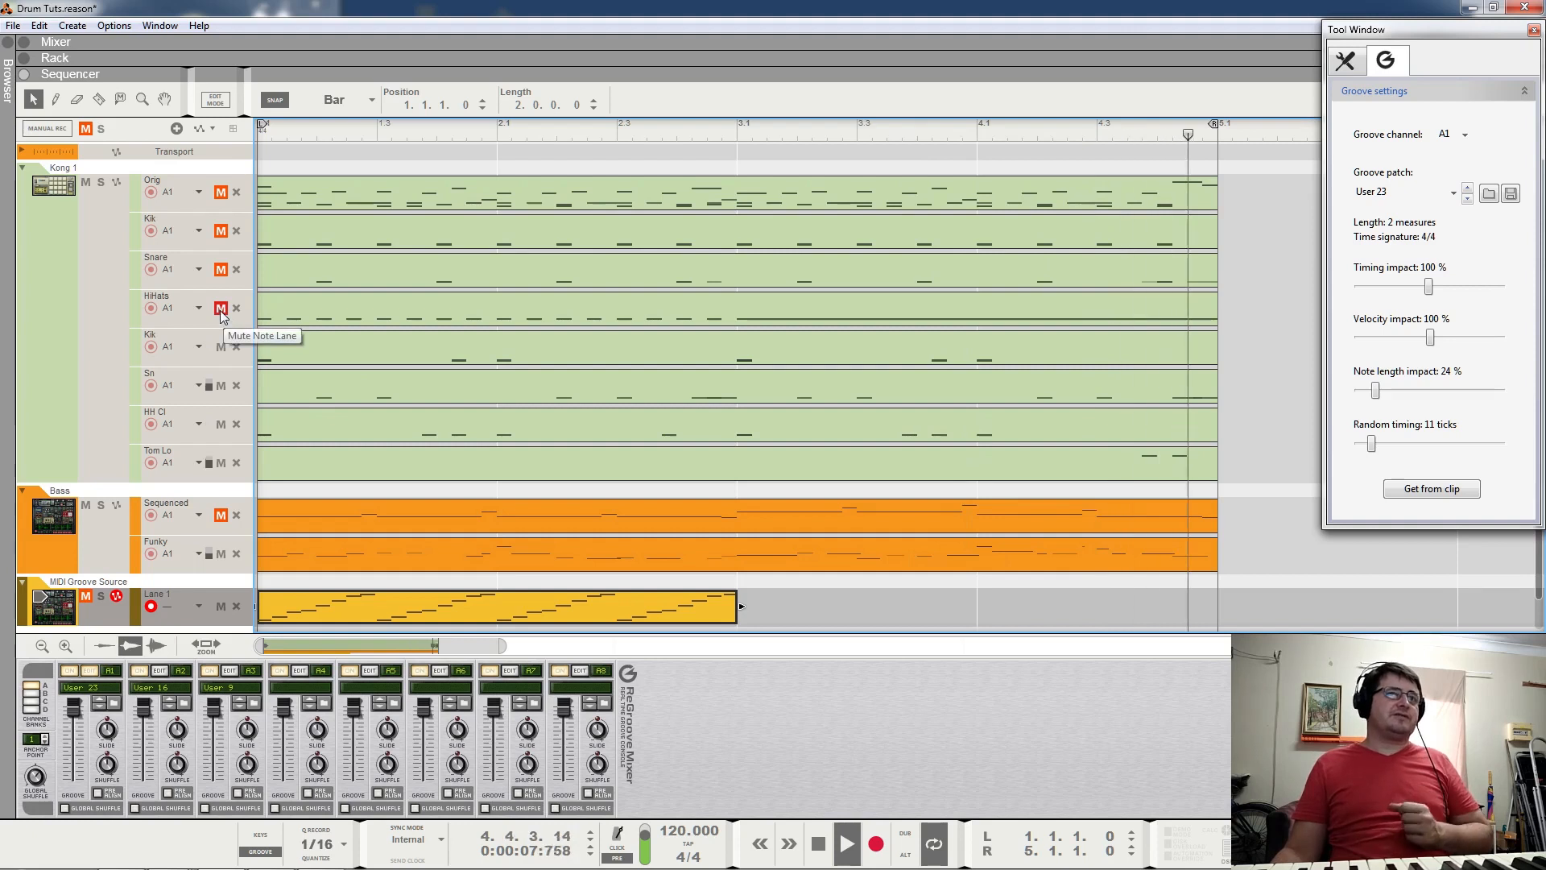
click(221, 269)
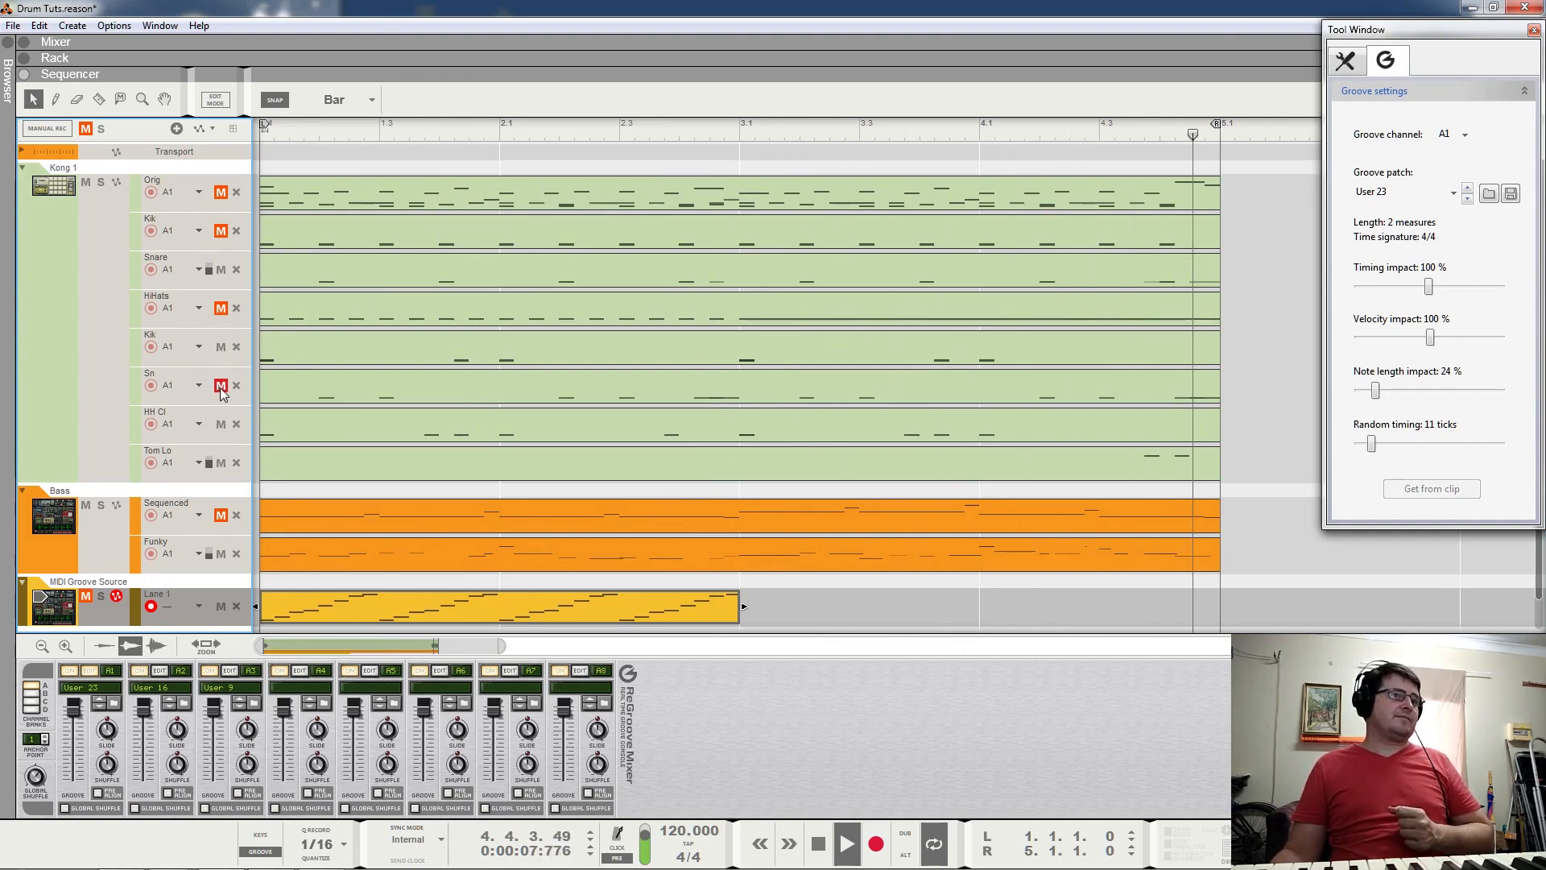
Swap the HH Cl lane for HiHats, return from the Snare lane to Sn and stop playback.
click(220, 309)
click(220, 269)
click(220, 424)
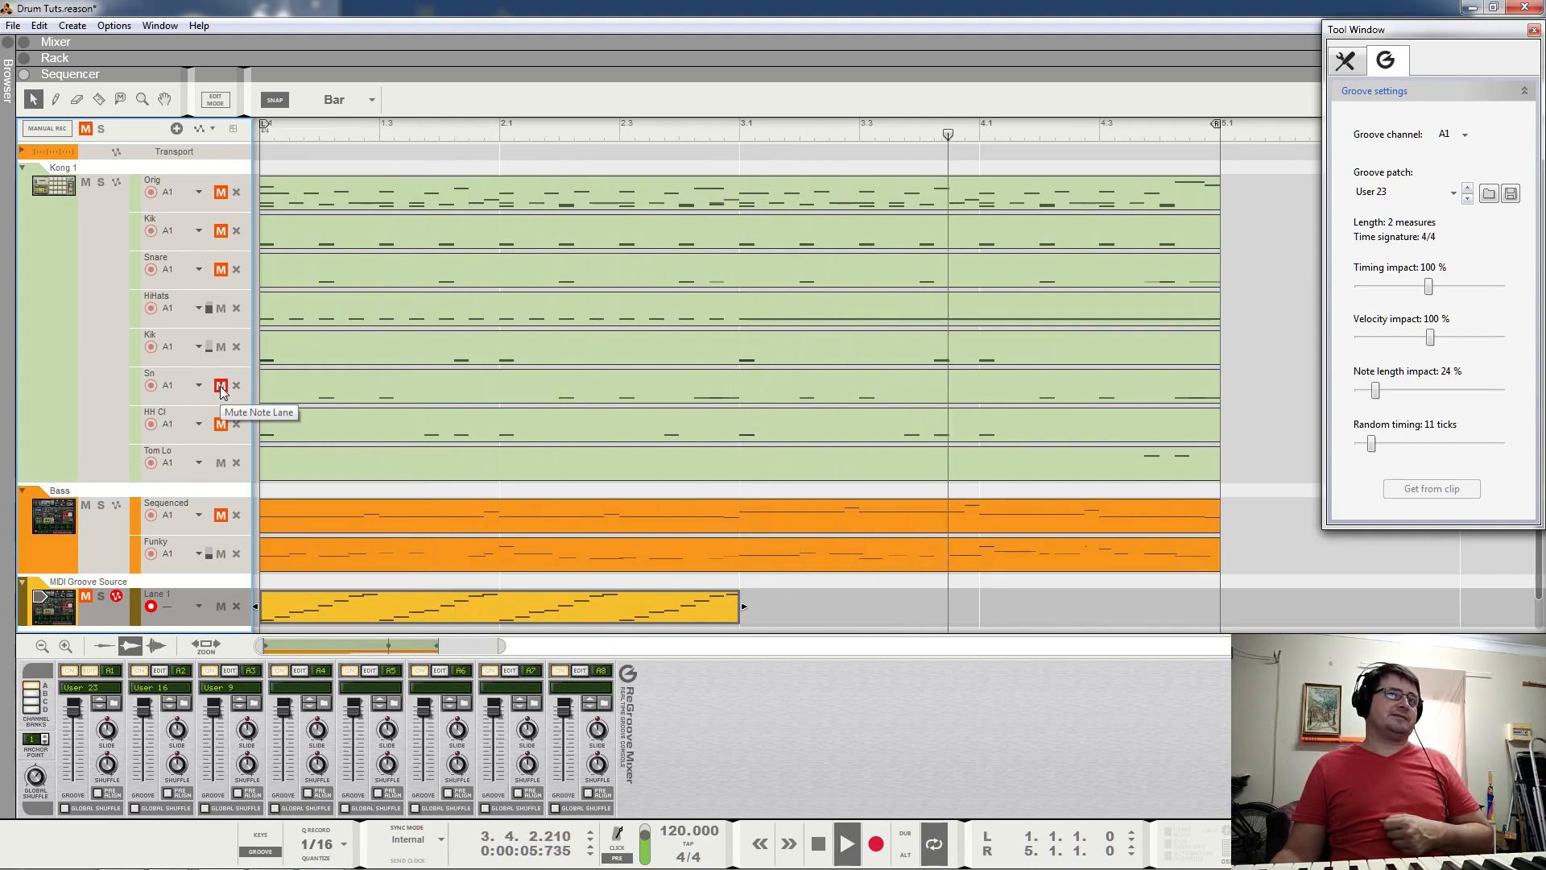
click(221, 386)
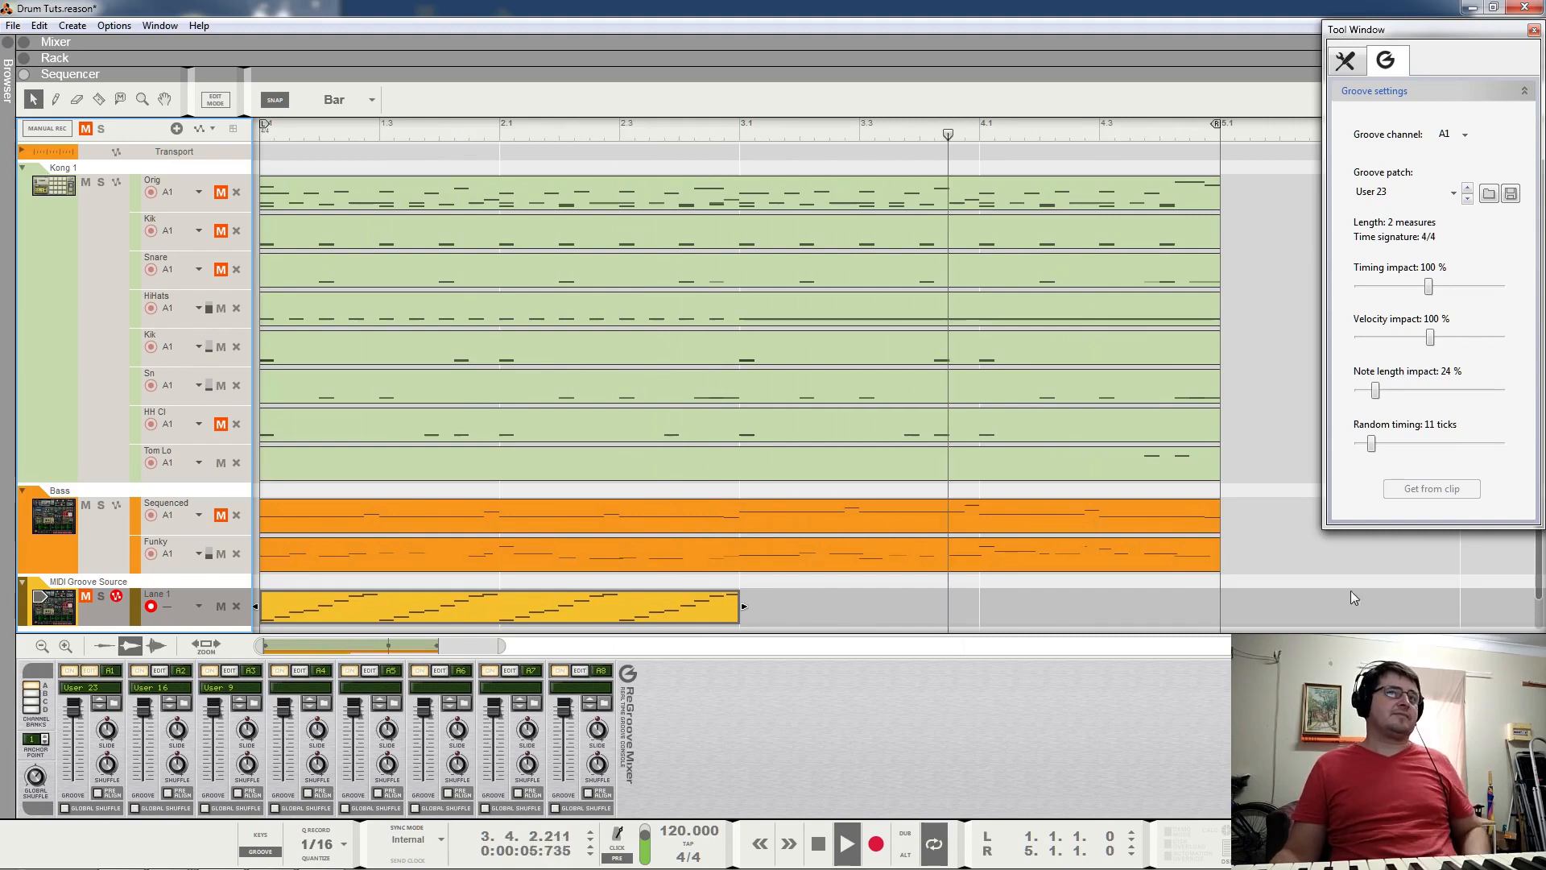
key(space)
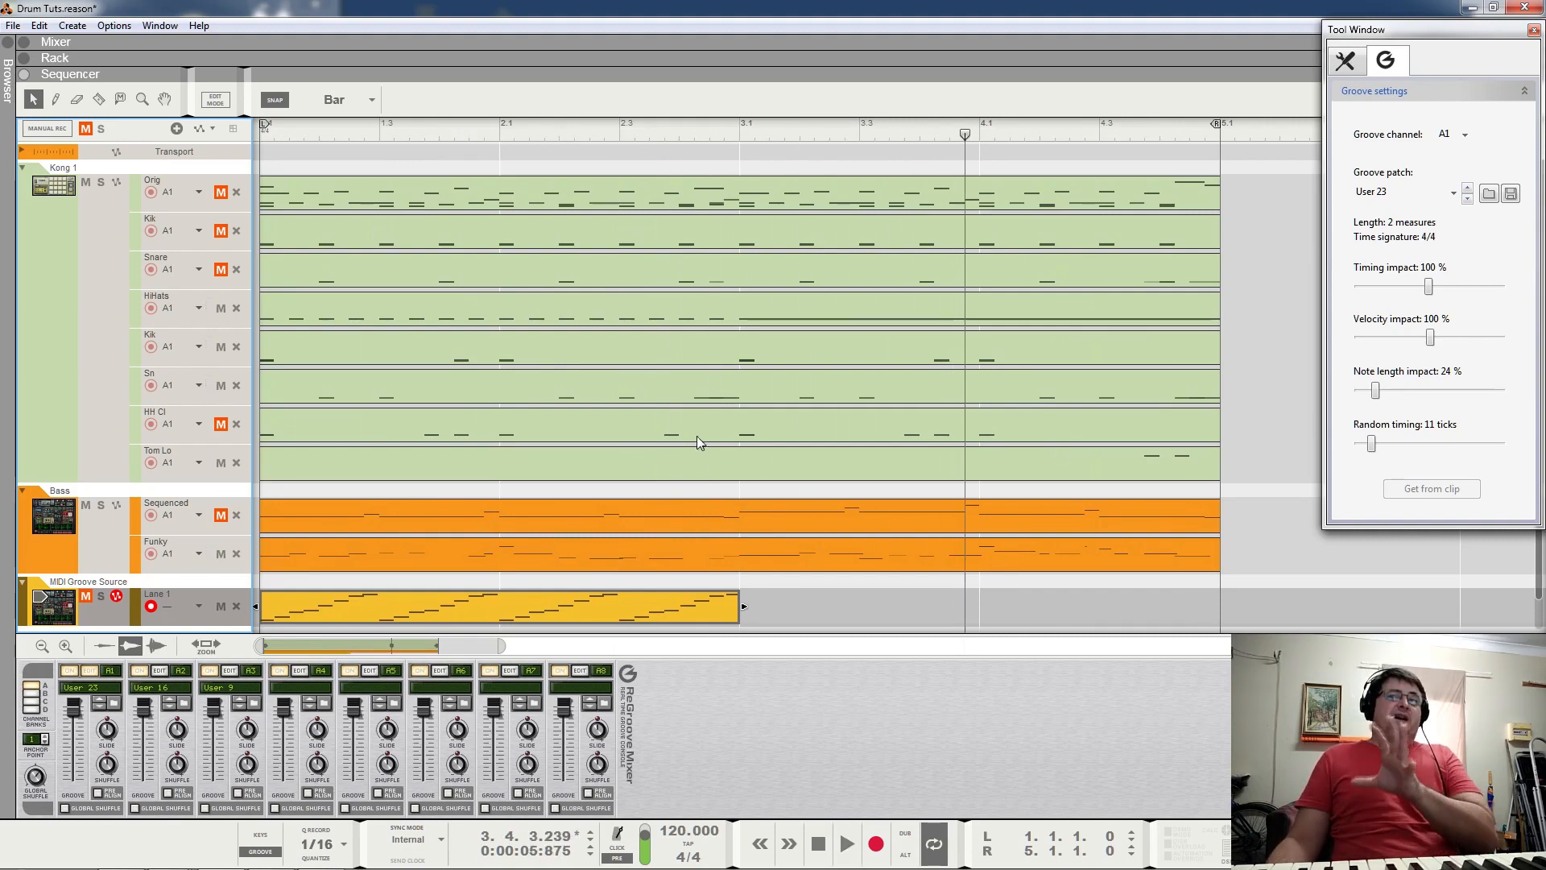
Go through the drum clips one by one, from the upper Kik lane down to Tom Lo.
click(640, 244)
click(637, 272)
click(616, 311)
click(617, 348)
click(617, 387)
click(616, 425)
click(646, 461)
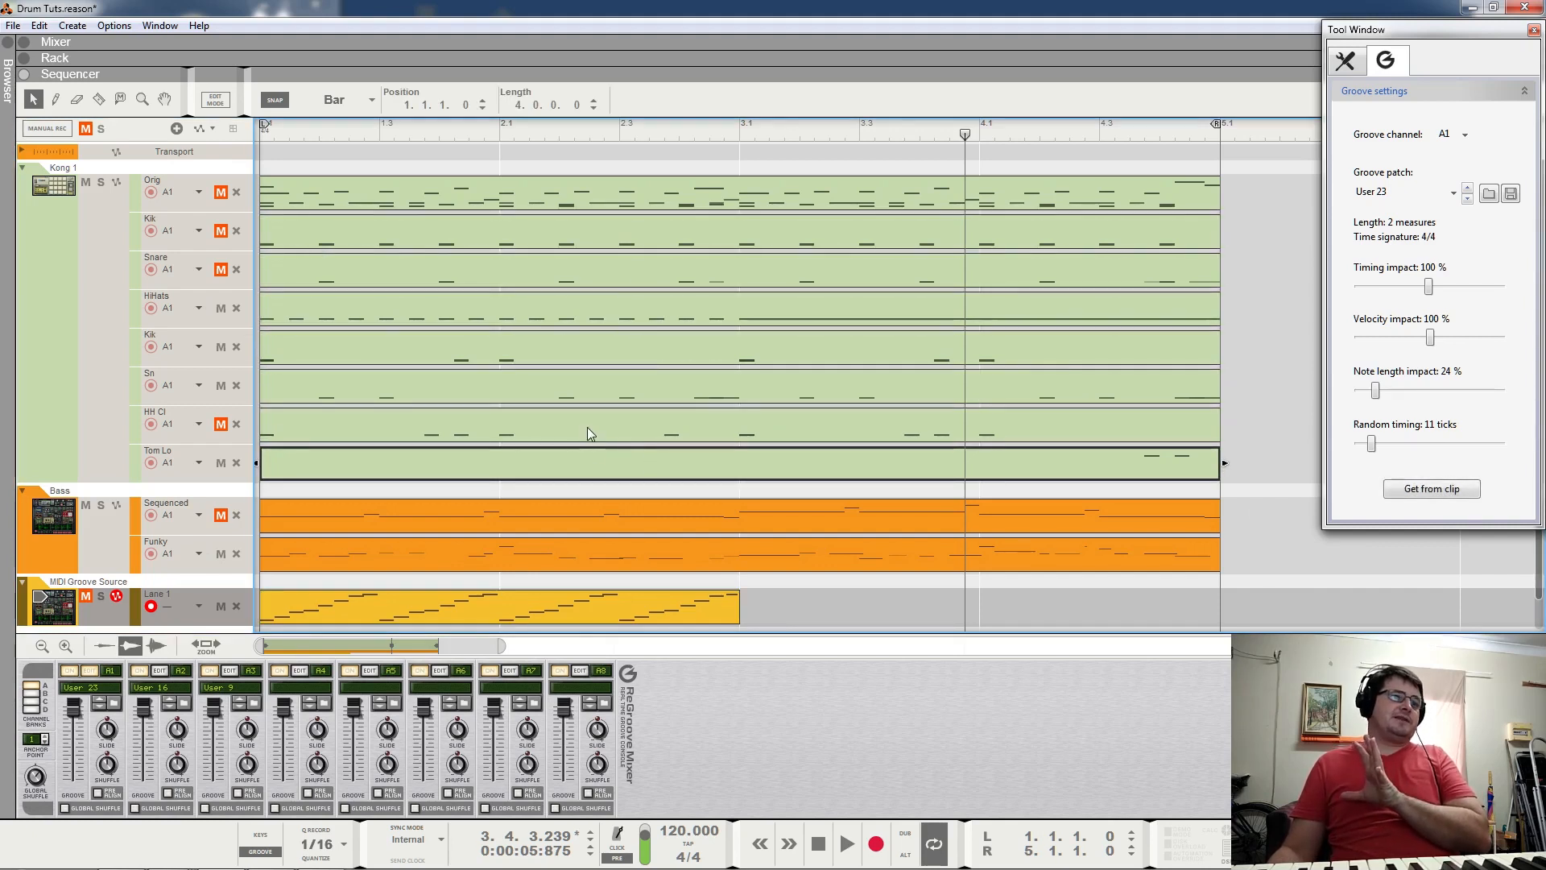